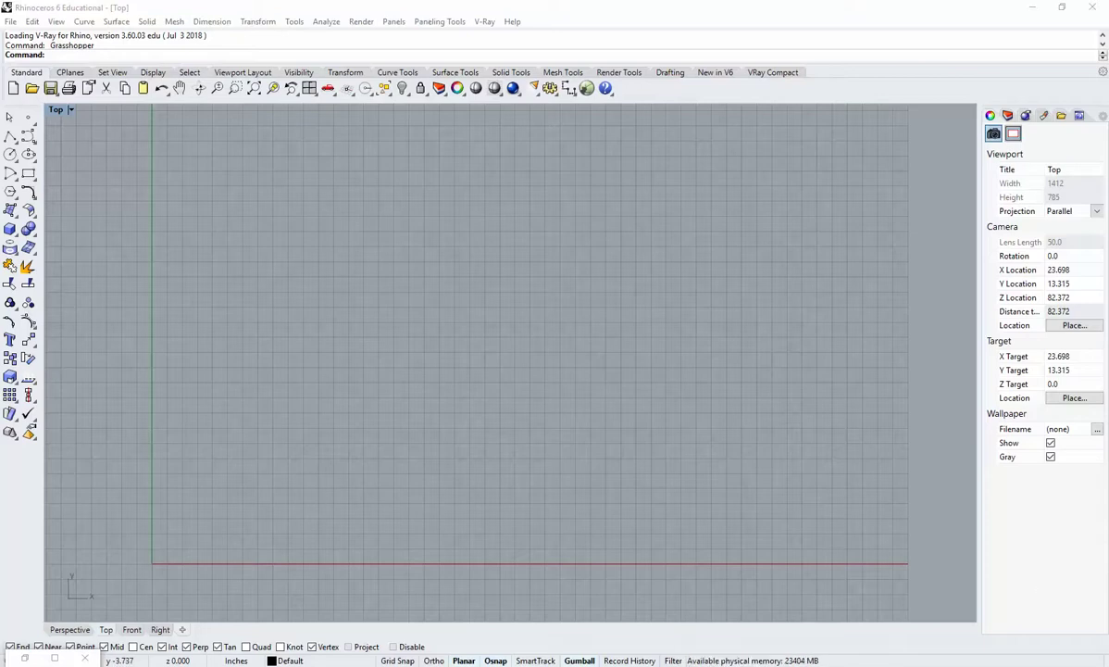
Switch to the browser and look through the Great Court at the British Museum project page and its gallery photos.
{"action": "mouse_move", "coordinate": [243, 666]}
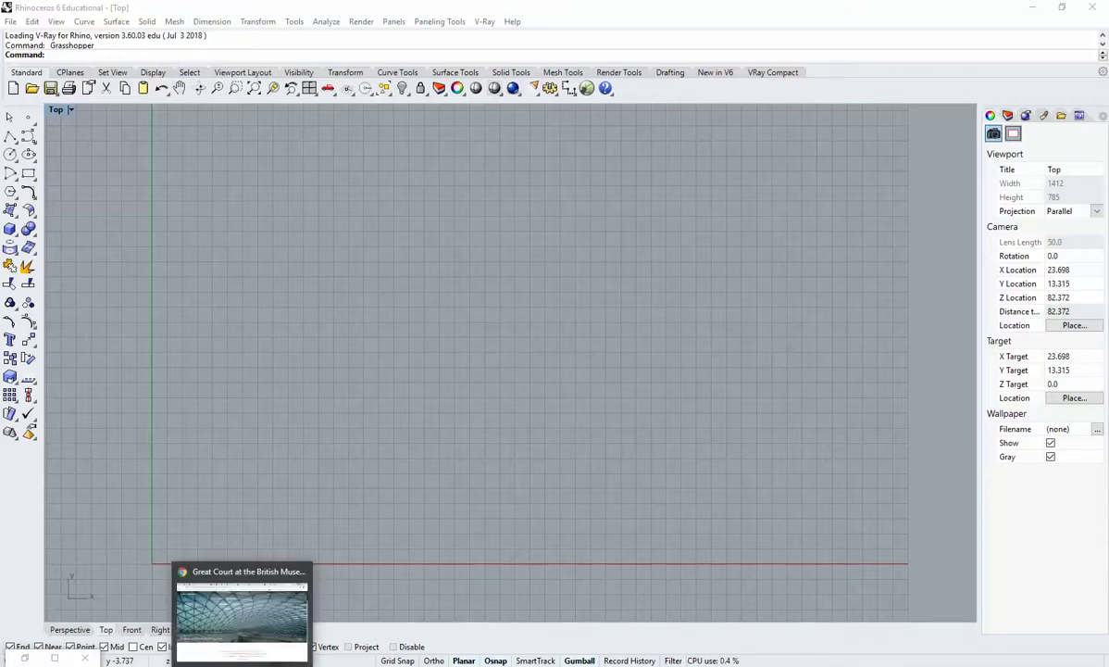
{"action": "left_click", "coordinate": [242, 615]}
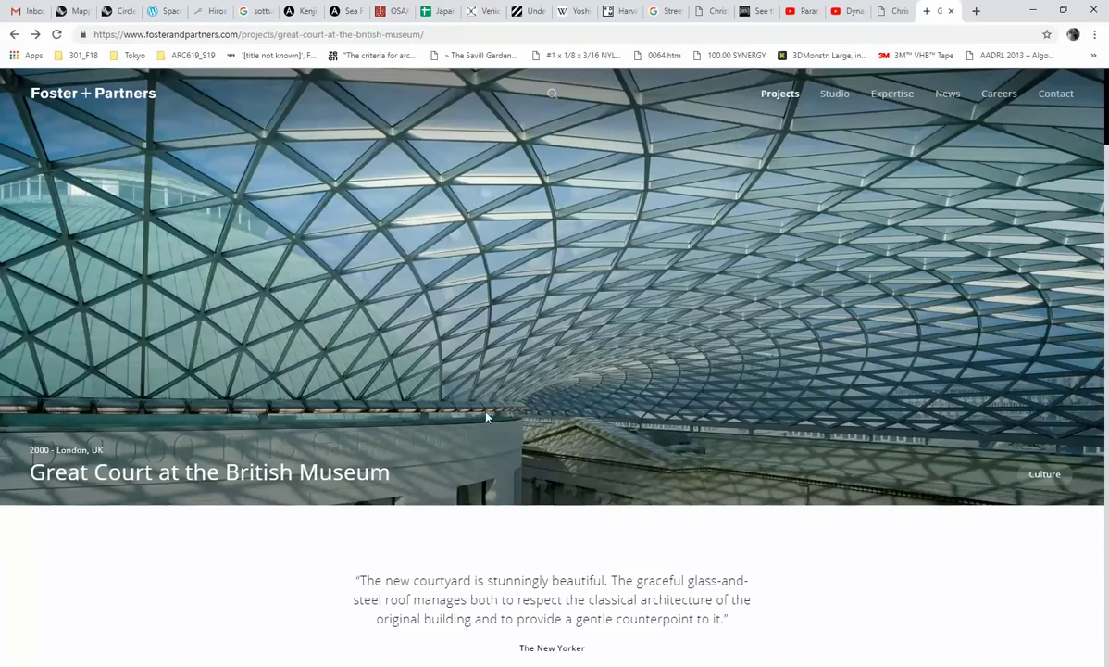
{"action": "scroll", "coordinate": [504, 394], "scroll_direction": "down", "scroll_amount": 10}
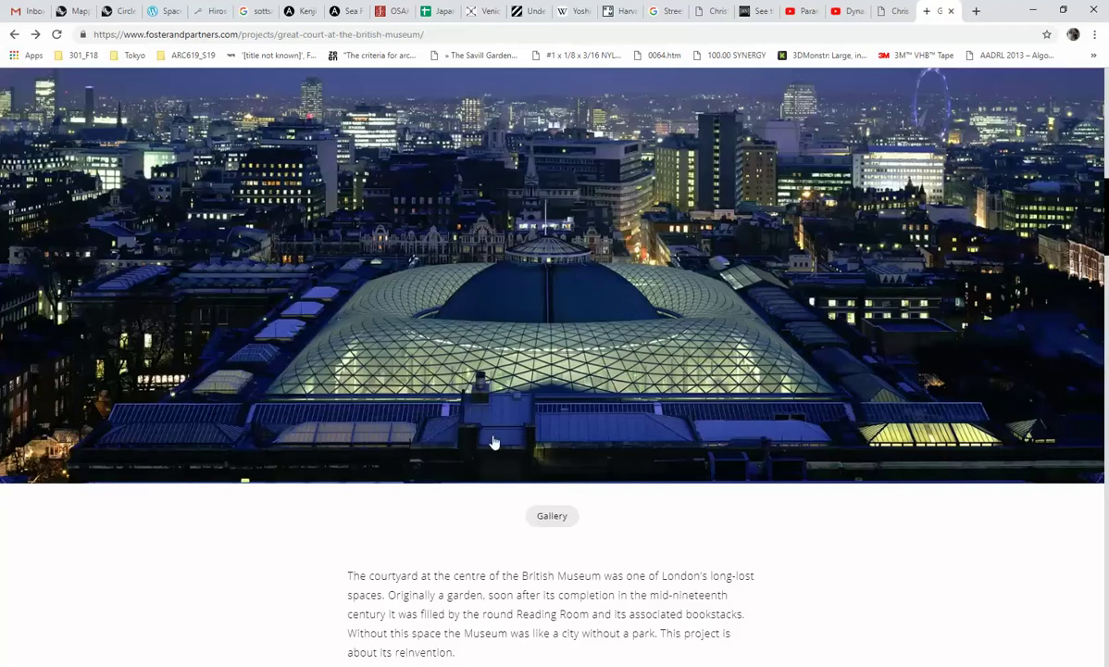
{"action": "scroll", "coordinate": [493, 442], "scroll_direction": "down", "scroll_amount": 10}
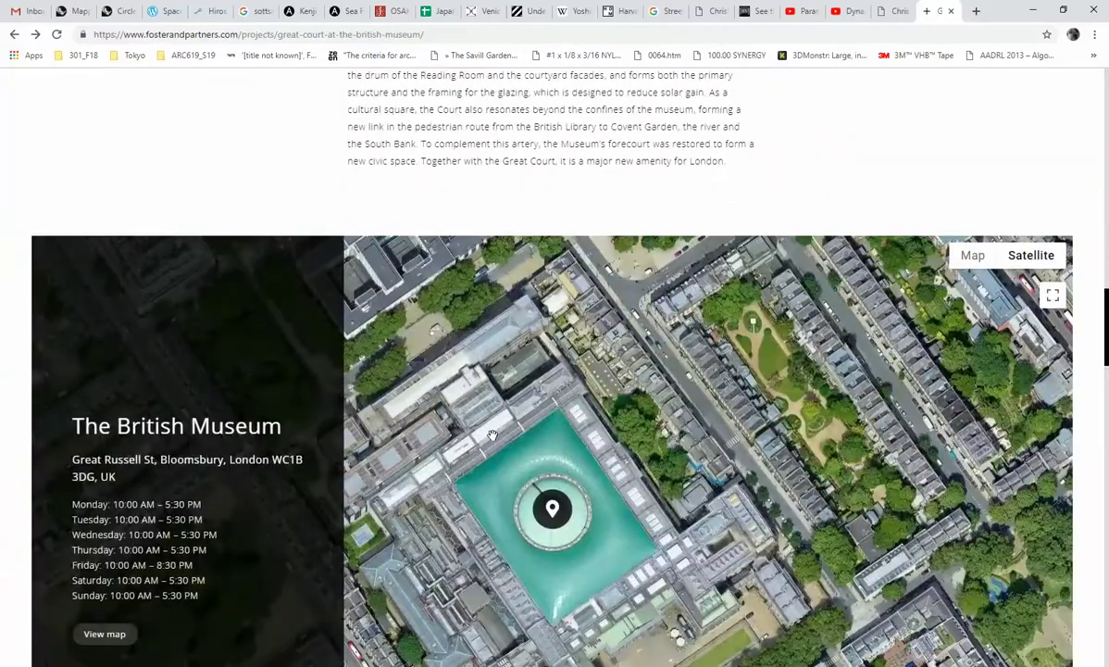
{"action": "scroll", "coordinate": [494, 435], "scroll_direction": "down", "scroll_amount": 7}
{"action": "scroll", "coordinate": [493, 438], "scroll_direction": "up", "scroll_amount": 10}
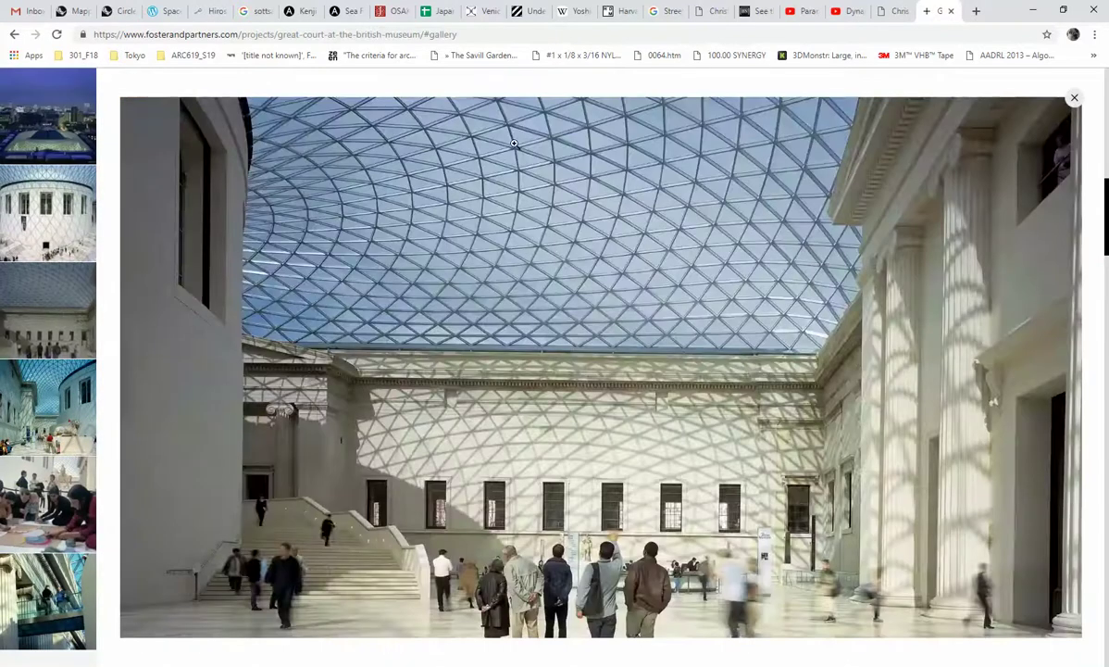
{"action": "left_click", "coordinate": [41, 402]}
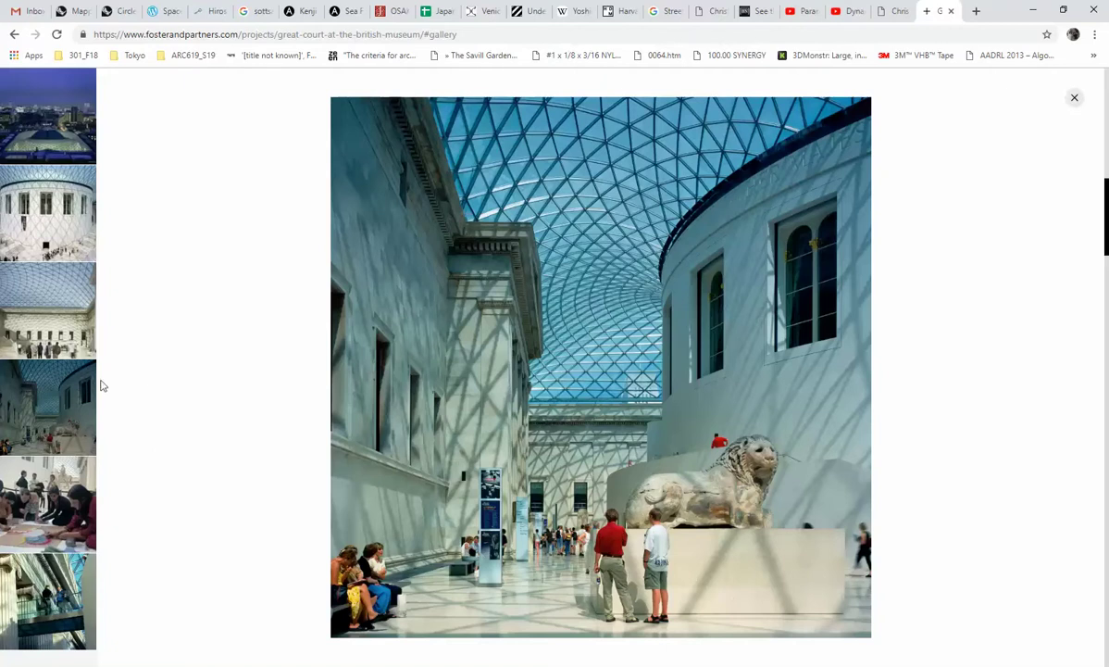
{"action": "key", "text": "Right"}
{"action": "key", "text": "Right"}
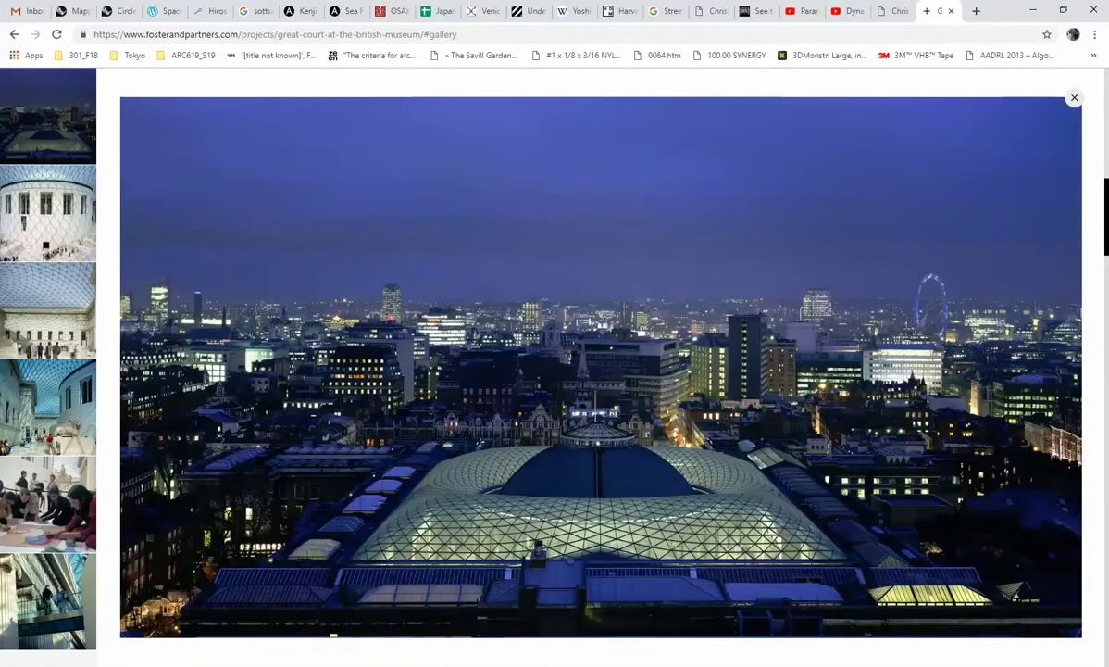
Compare the people.bath.ac.uk research home page with the Great Court night photo, and put the browser away.
{"action": "left_click", "coordinate": [892, 21]}
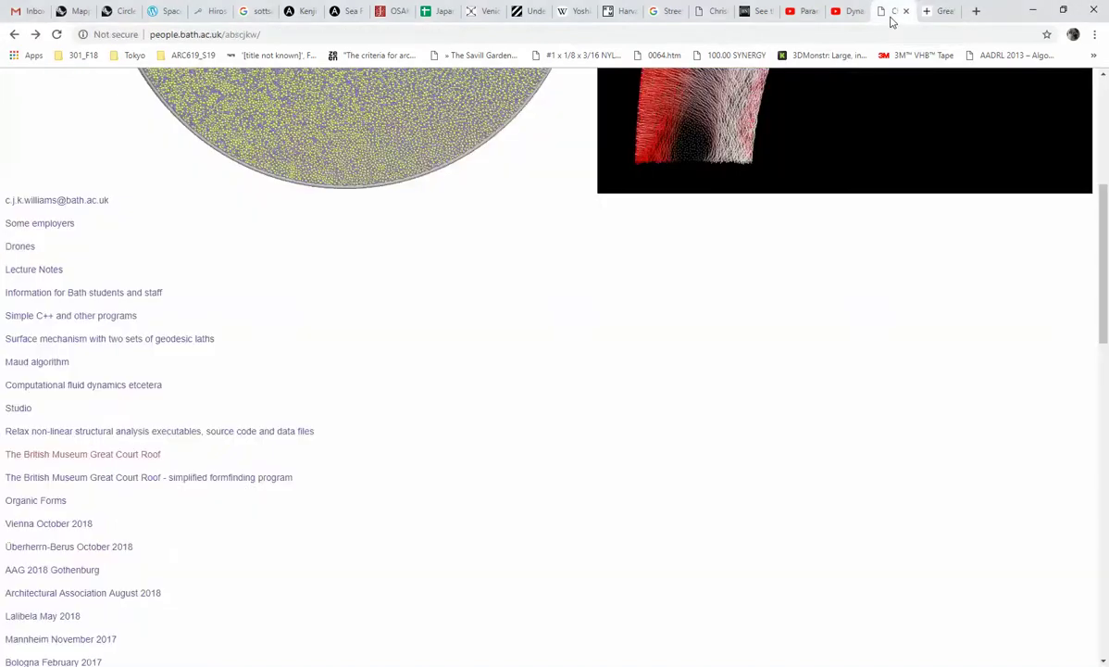
{"action": "left_click", "coordinate": [937, 12]}
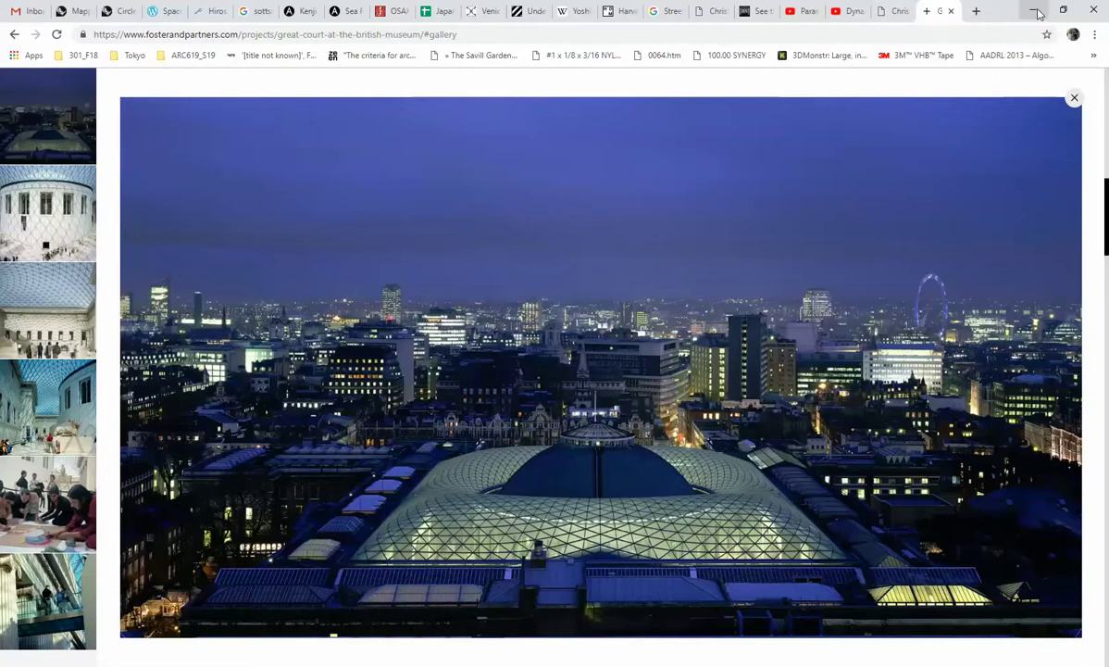
{"action": "left_click", "coordinate": [892, 11]}
{"action": "scroll", "coordinate": [756, 352], "scroll_direction": "up", "scroll_amount": 5}
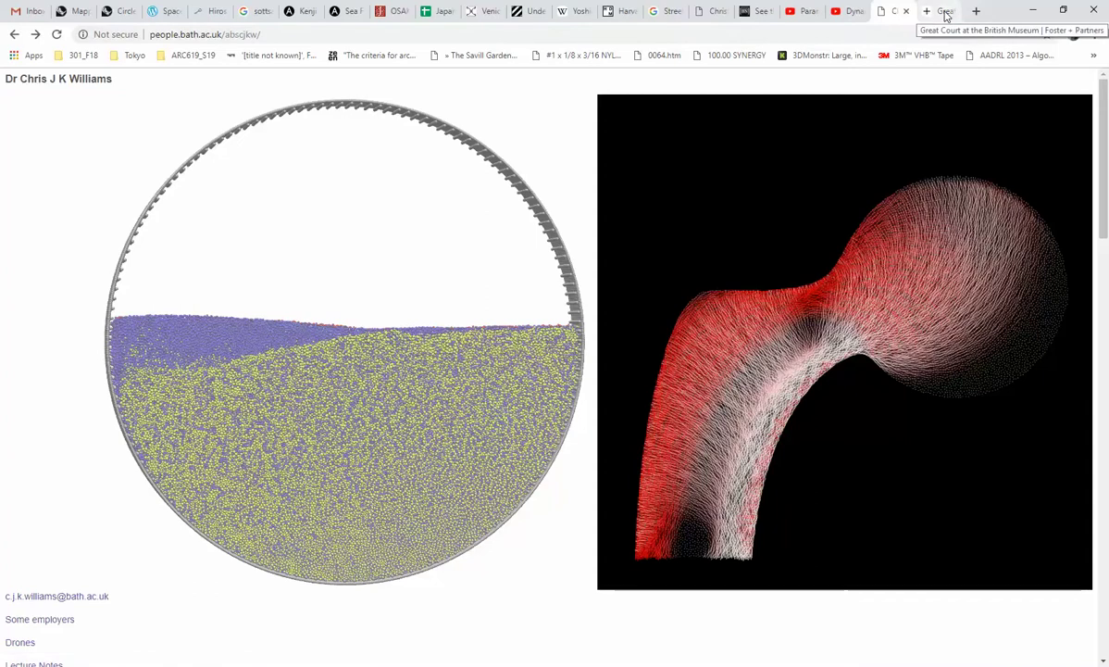
{"action": "left_click", "coordinate": [1031, 10]}
Switch to the Motion form-finding program, run the roof mesh simulation once and reset it to a fresh start.
{"action": "mouse_move", "coordinate": [444, 660]}
{"action": "left_click", "coordinate": [515, 652]}
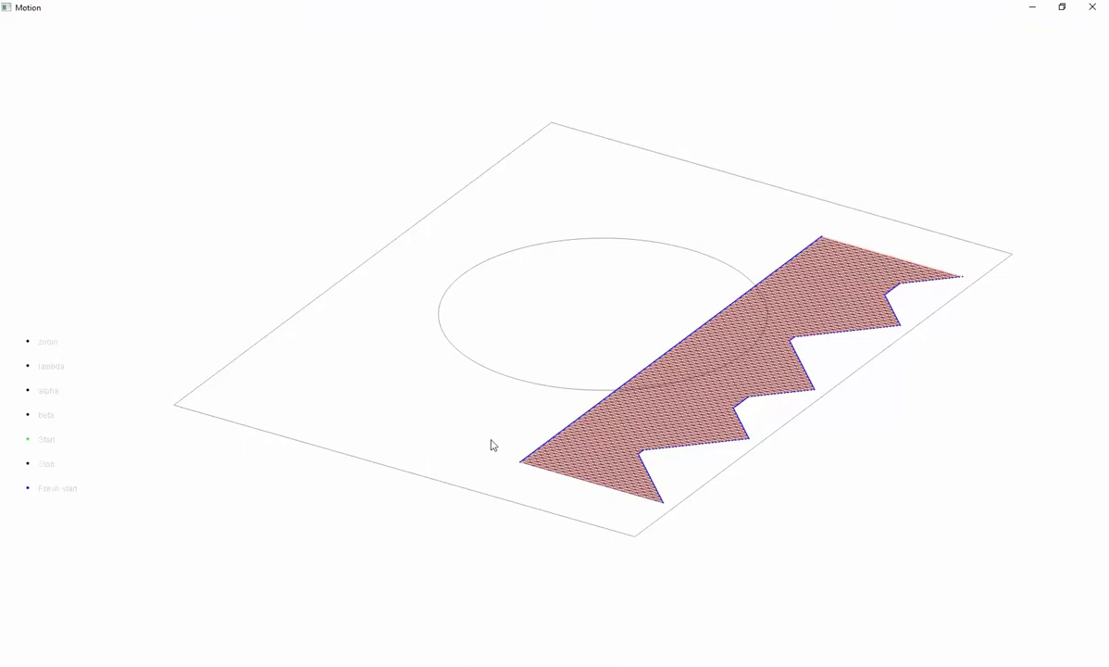
{"action": "mouse_move", "coordinate": [491, 443]}
{"action": "left_mouse_down"}
{"action": "mouse_move", "coordinate": [481, 426]}
{"action": "mouse_move", "coordinate": [506, 439]}
{"action": "left_mouse_up"}
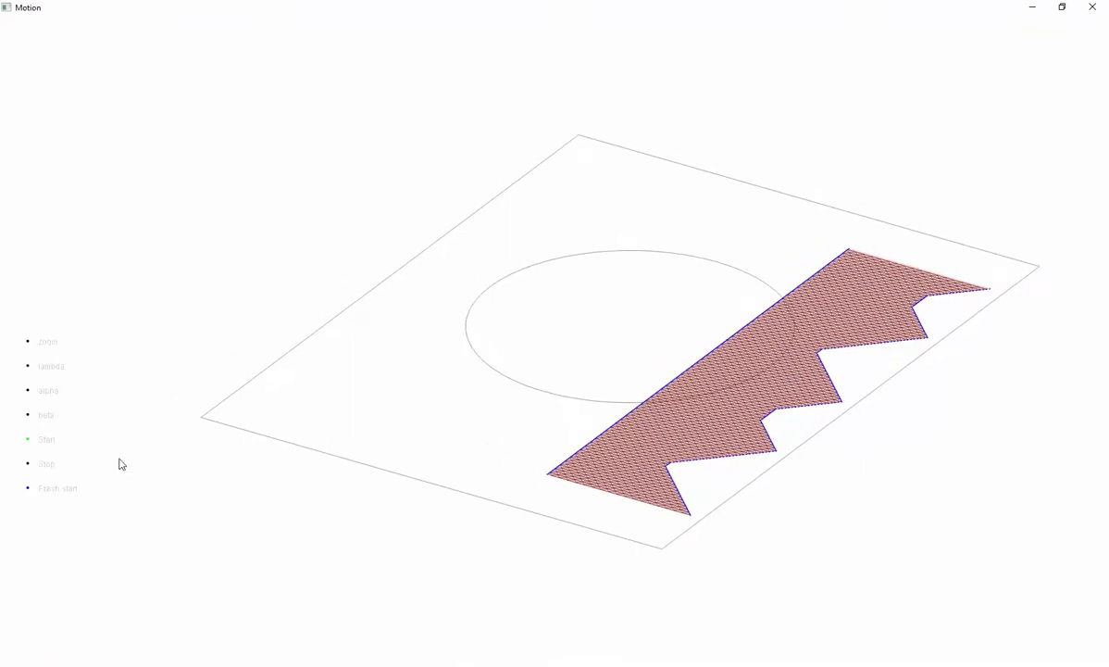
{"action": "left_click", "coordinate": [29, 441]}
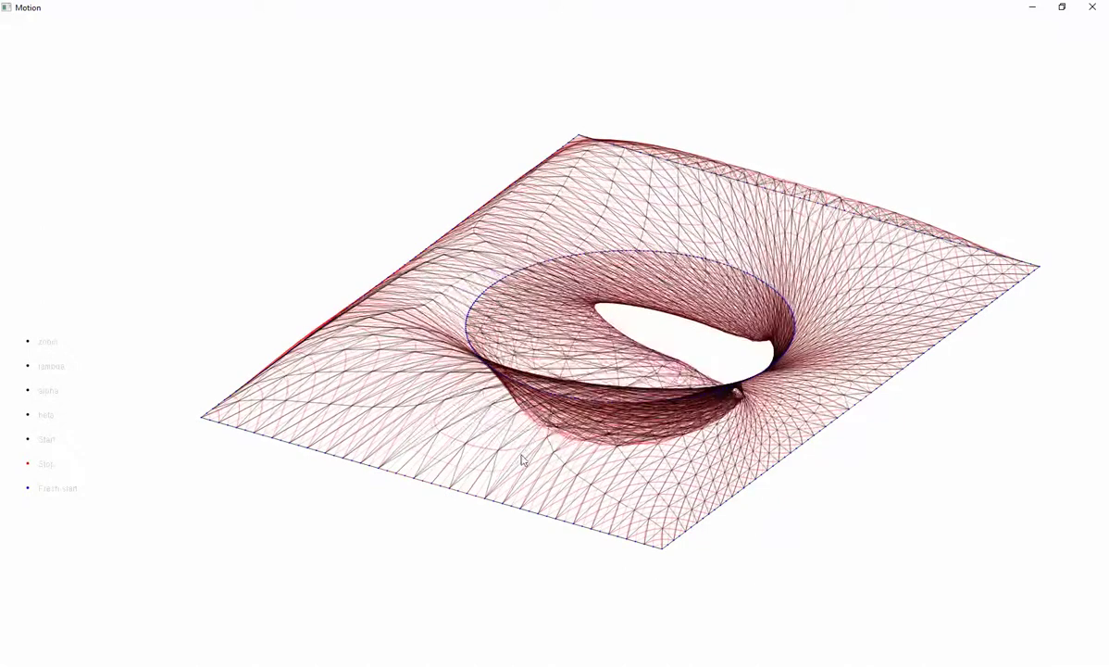
{"action": "left_click", "coordinate": [29, 490]}
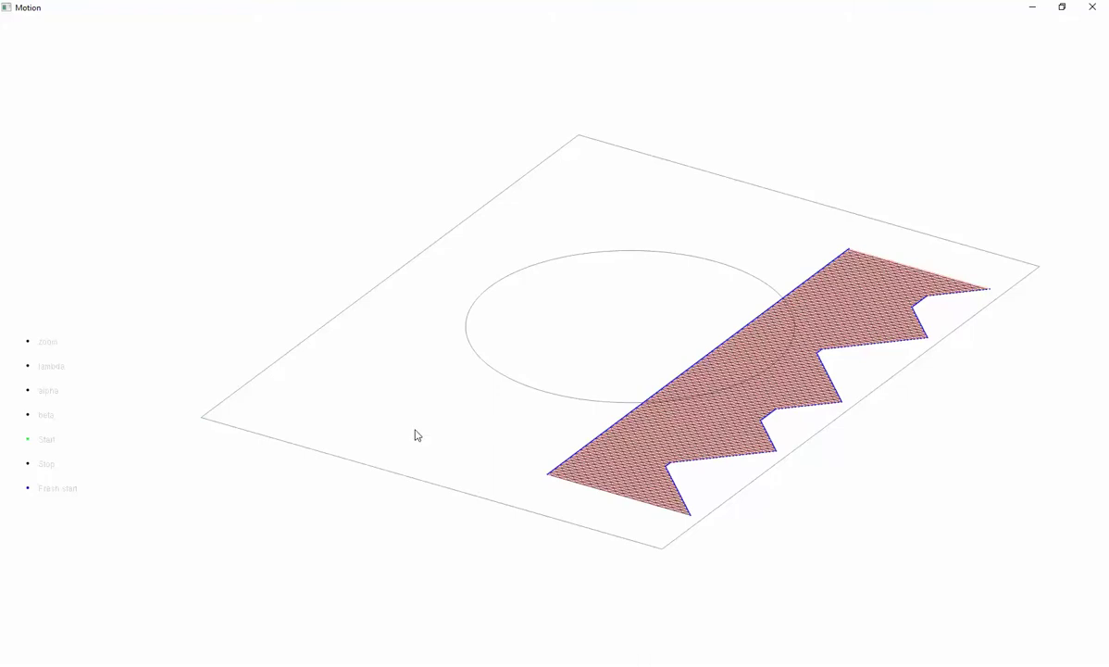
Run the roof mesh simulation again, examine the relaxed grid around the circular opening from several angles, and return to Rhino.
{"action": "middle_click_drag", "start_coordinate": [525, 425], "coordinate": [525, 410]}
{"action": "left_click_drag", "start_coordinate": [510, 405], "coordinate": [672, 567]}
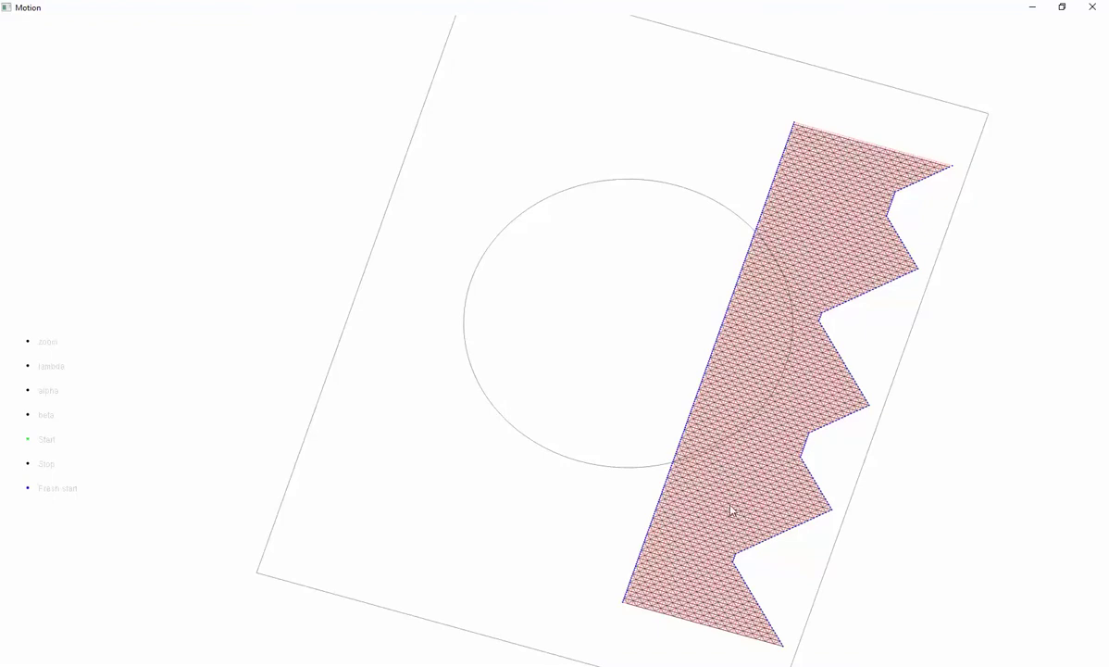
{"action": "left_click_drag", "start_coordinate": [731, 509], "coordinate": [622, 316]}
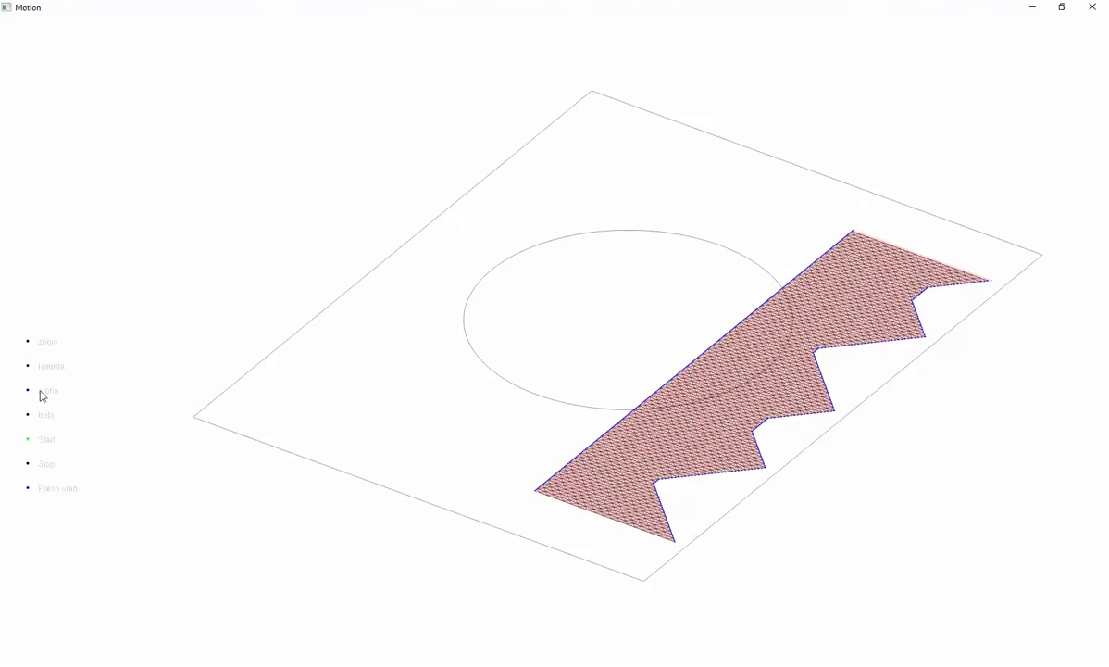
{"action": "left_click", "coordinate": [29, 441]}
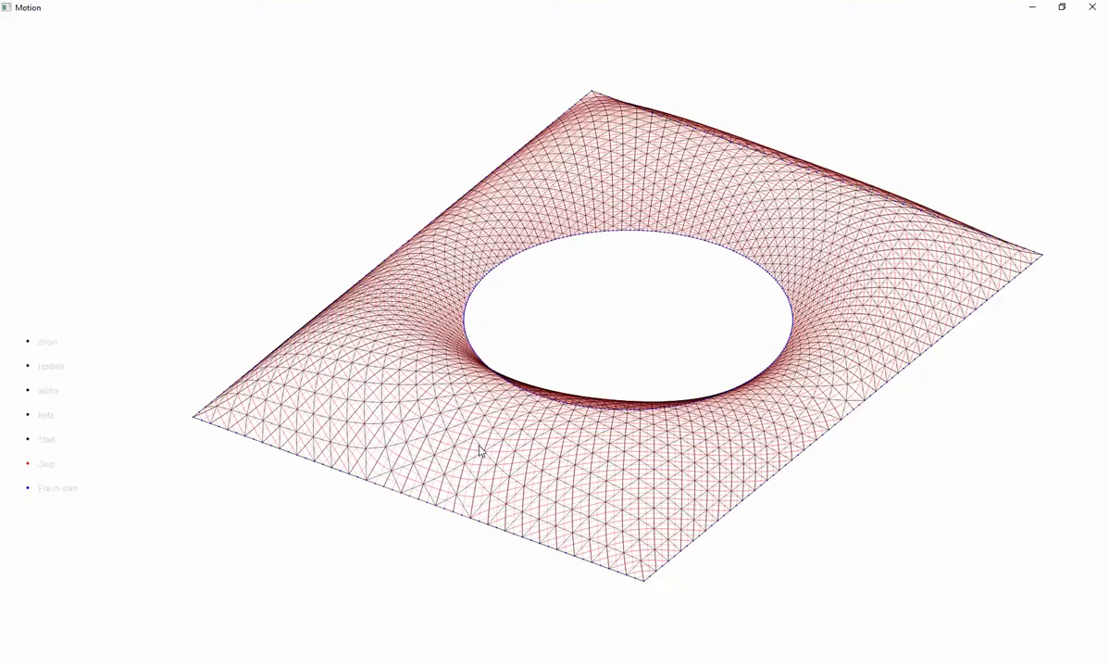
{"action": "left_click_drag", "start_coordinate": [307, 381], "coordinate": [370, 405]}
{"action": "left_click_drag", "start_coordinate": [764, 500], "coordinate": [489, 327]}
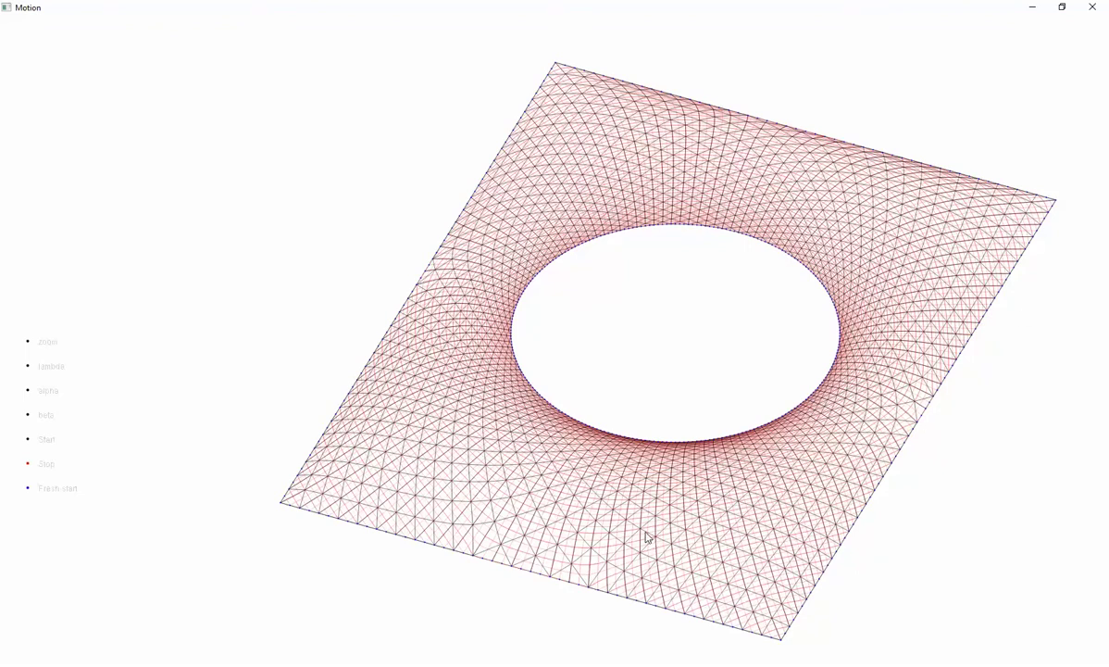
{"action": "left_click_drag", "start_coordinate": [629, 535], "coordinate": [1016, 133]}
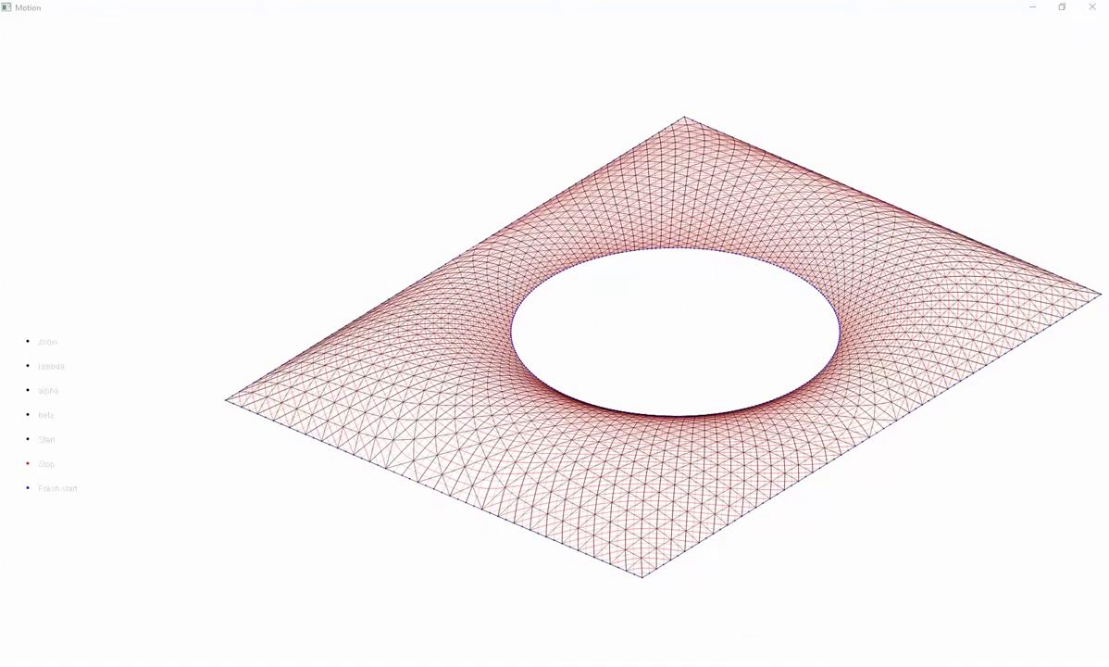
{"action": "left_click", "coordinate": [1033, 7]}
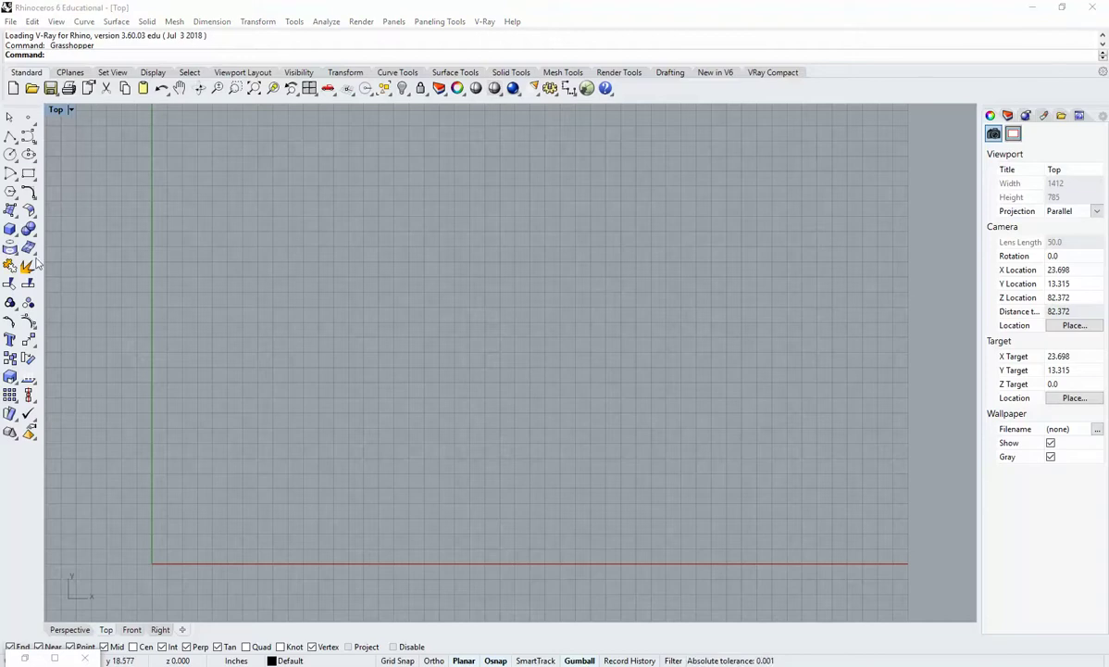
{"action": "left_click", "coordinate": [28, 173]}
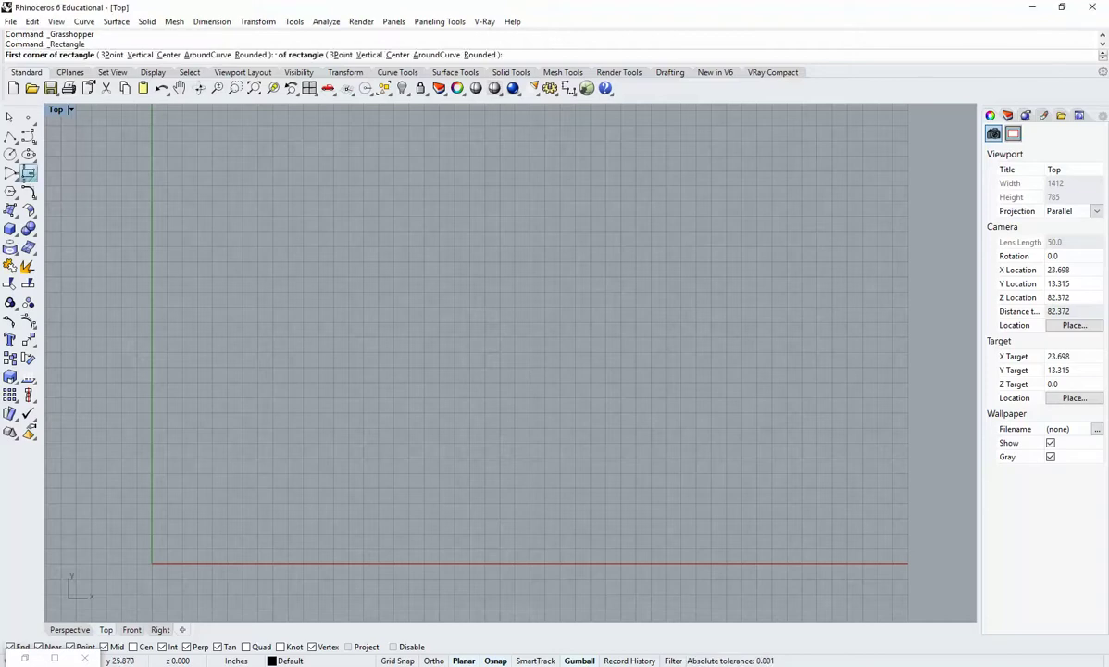
{"action": "left_click", "coordinate": [177, 532]}
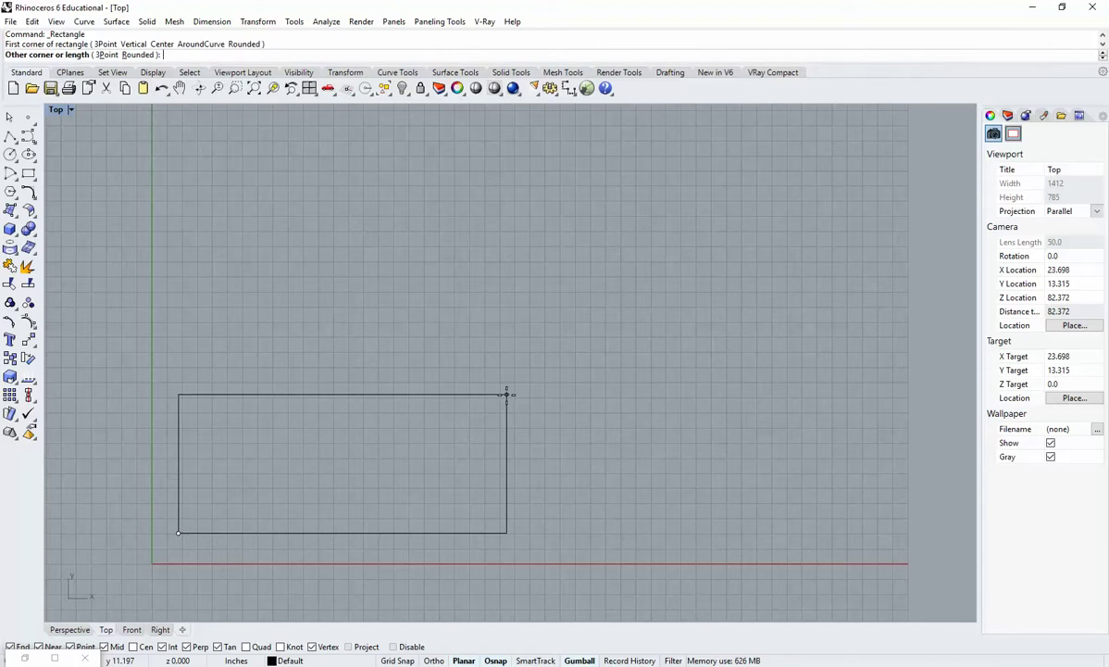
{"action": "type", "text": "50"}
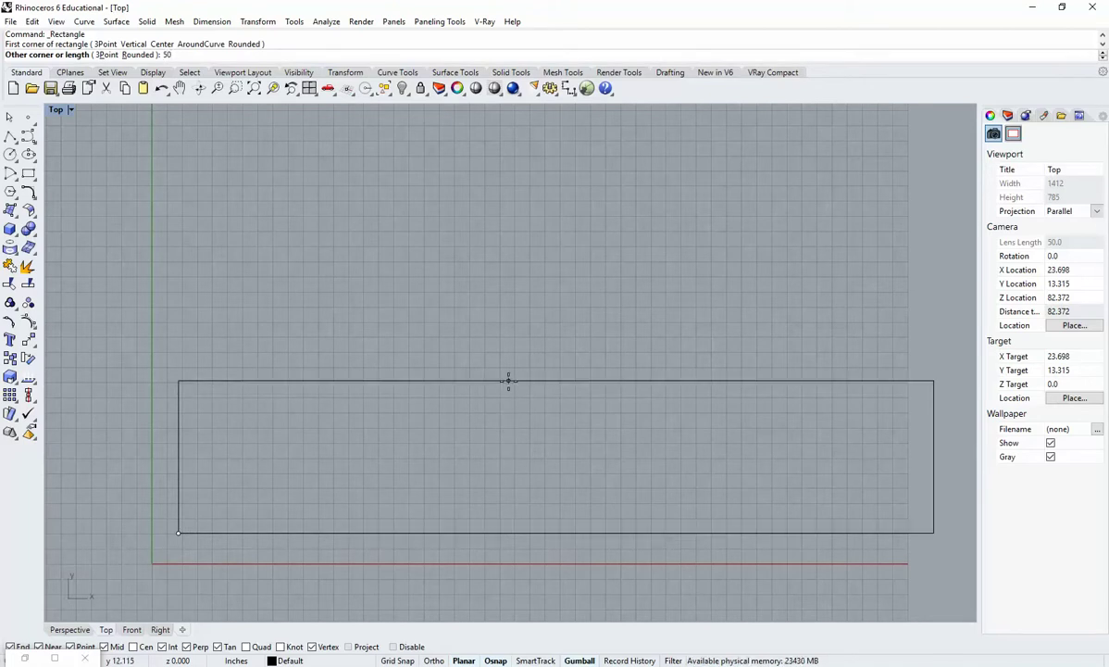
{"action": "type", "text": "35"}
{"action": "key", "text": "Return"}
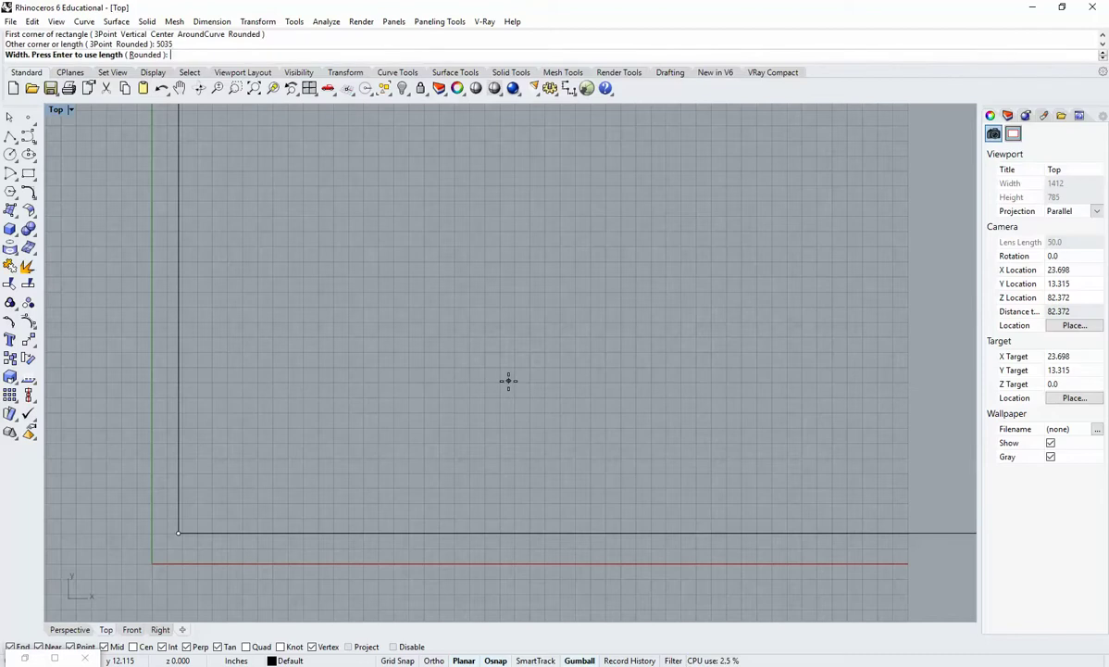
{"action": "left_click", "coordinate": [507, 380]}
{"action": "left_click_drag", "start_coordinate": [462, 440], "coordinate": [358, 321]}
{"action": "scroll", "coordinate": [293, 392], "scroll_direction": "down", "scroll_amount": 4}
{"action": "key", "text": "Delete"}
{"action": "right_click_drag", "start_coordinate": [385, 387], "coordinate": [337, 334]}
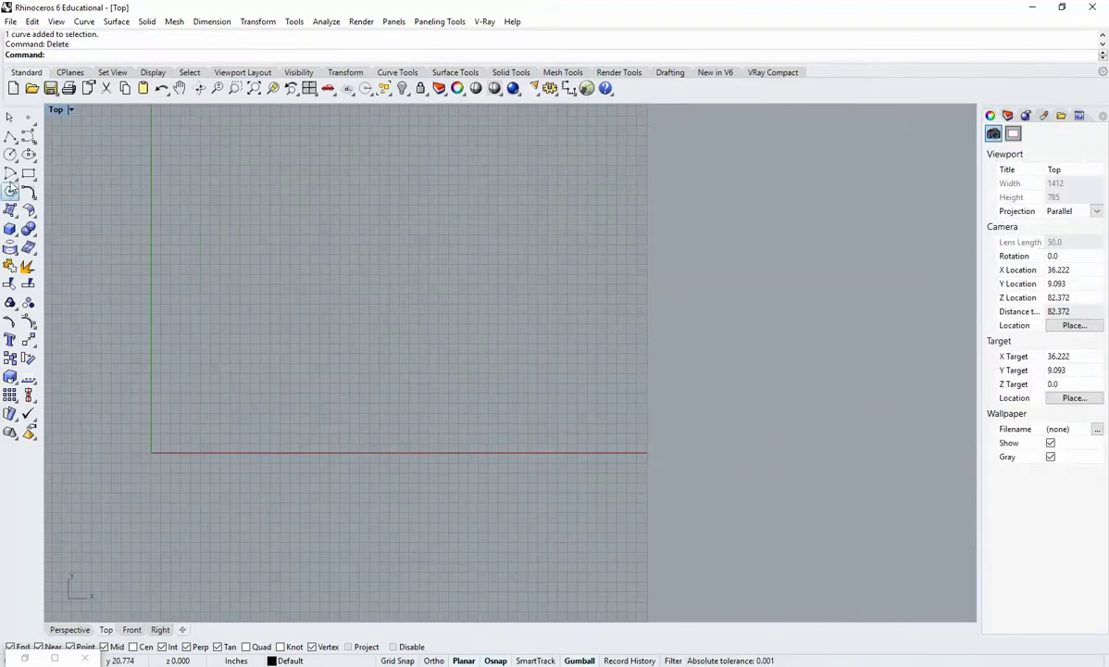
{"action": "left_click", "coordinate": [28, 173]}
{"action": "left_click", "coordinate": [160, 438]}
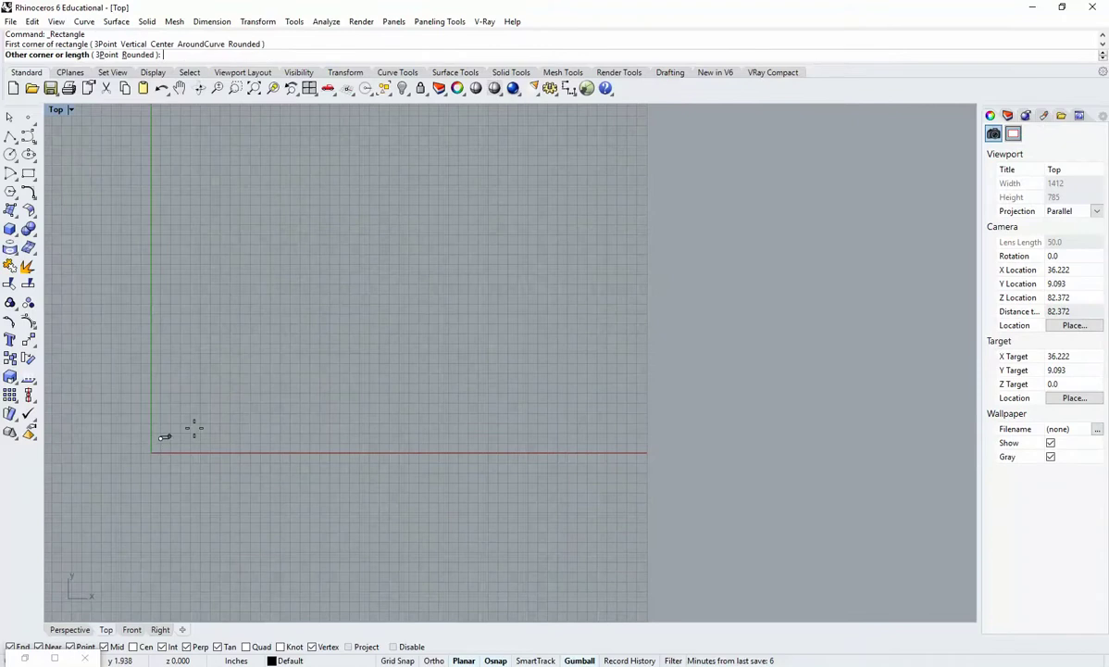
{"action": "type", "text": "50"}
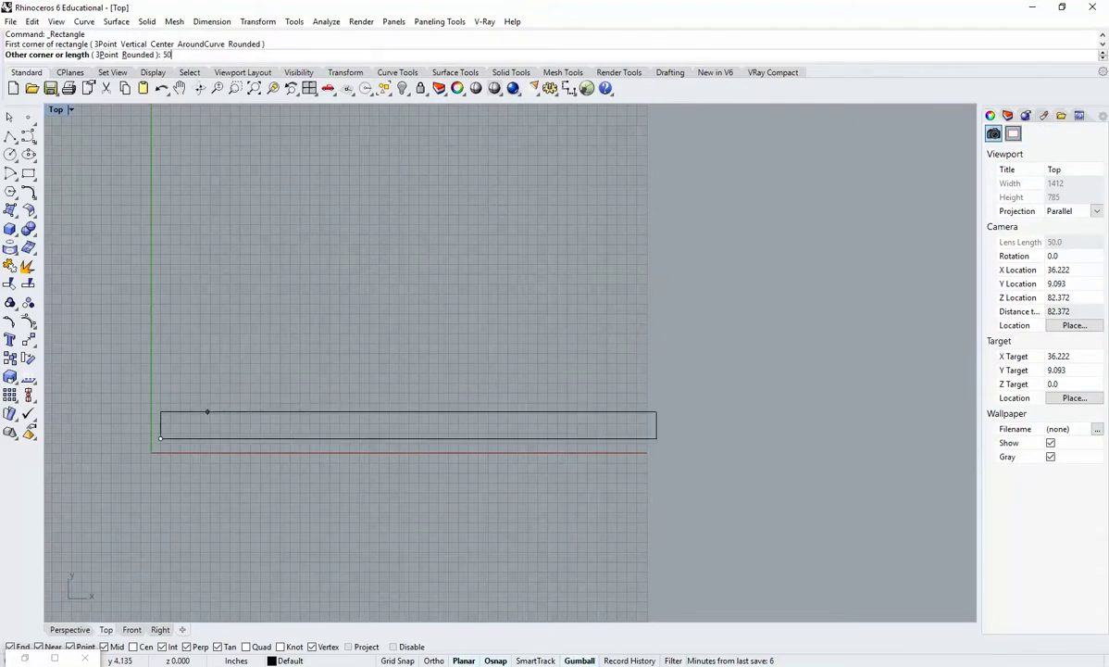
{"action": "key", "text": "Return"}
{"action": "left_click", "coordinate": [207, 411]}
{"action": "left_click_drag", "start_coordinate": [277, 441], "coordinate": [250, 385]}
{"action": "key", "text": "Delete"}
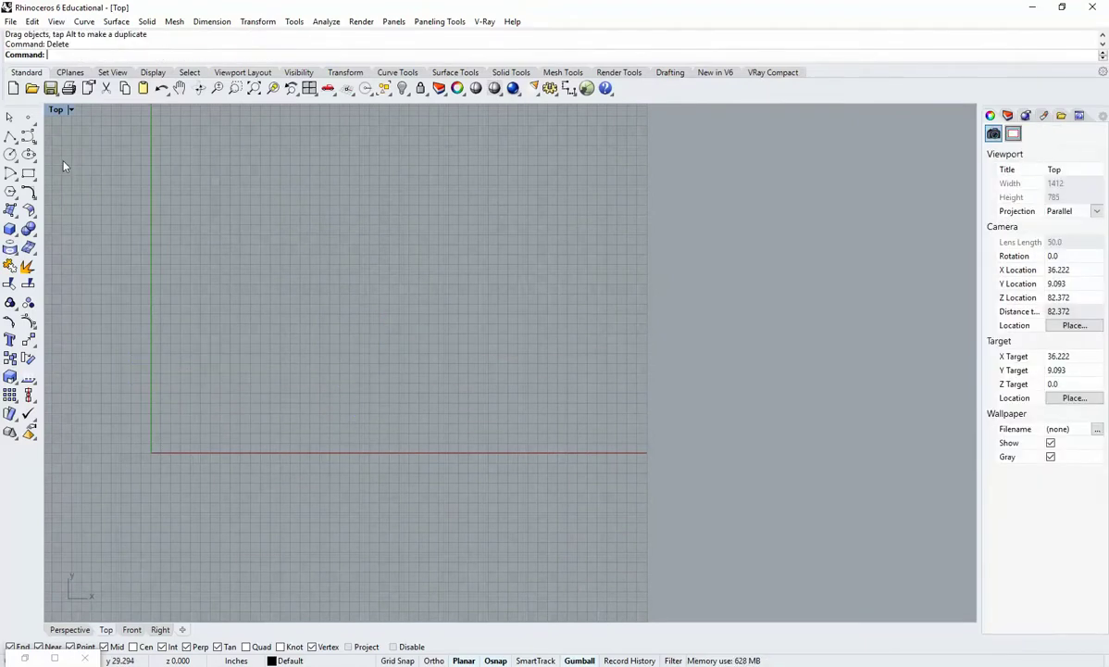
Draw a rectangle 50 inches long and 35 inches wide in the Top view, starting just above and beside the origin.
{"action": "left_click", "coordinate": [29, 173]}
{"action": "left_click", "coordinate": [177, 432]}
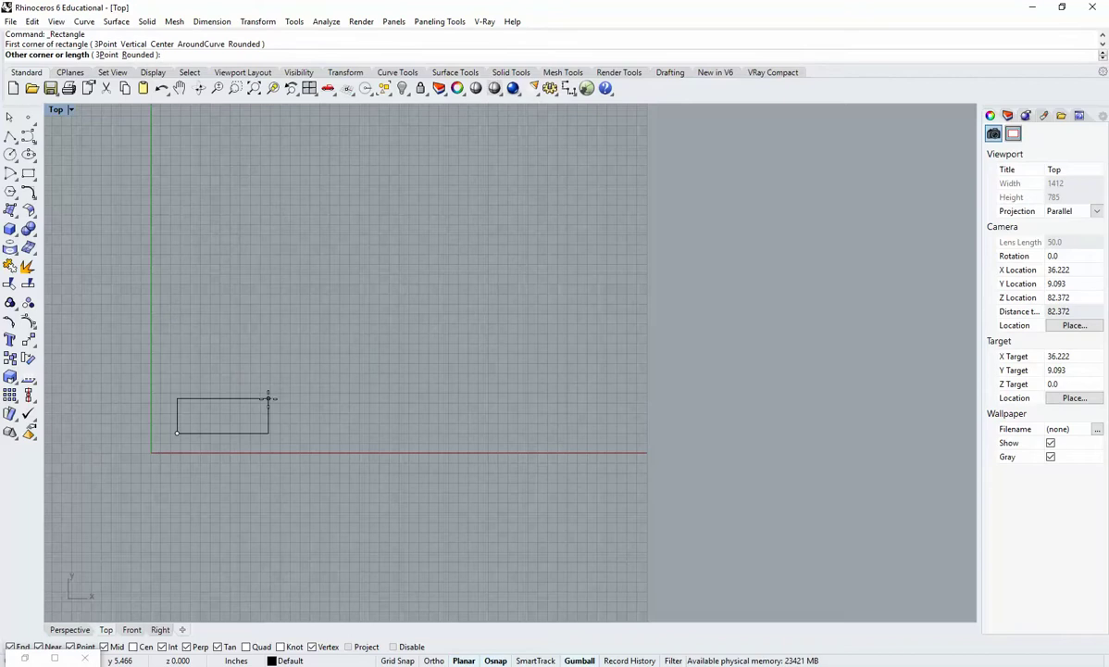
{"action": "type", "text": "50"}
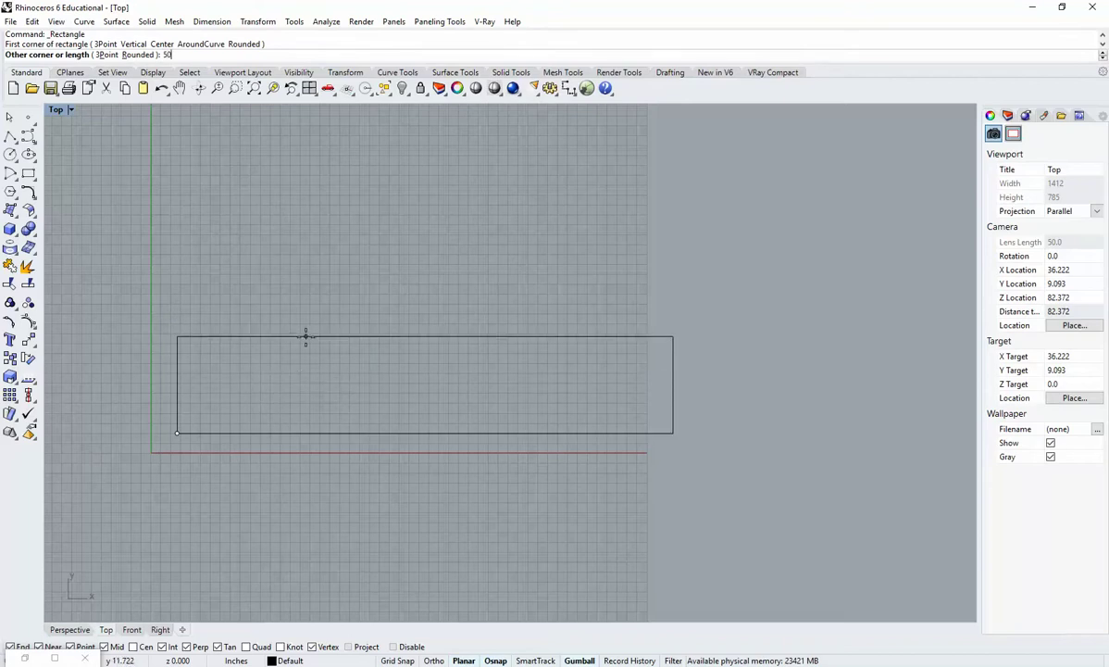
{"action": "key", "text": "Return"}
{"action": "type", "text": "35"}
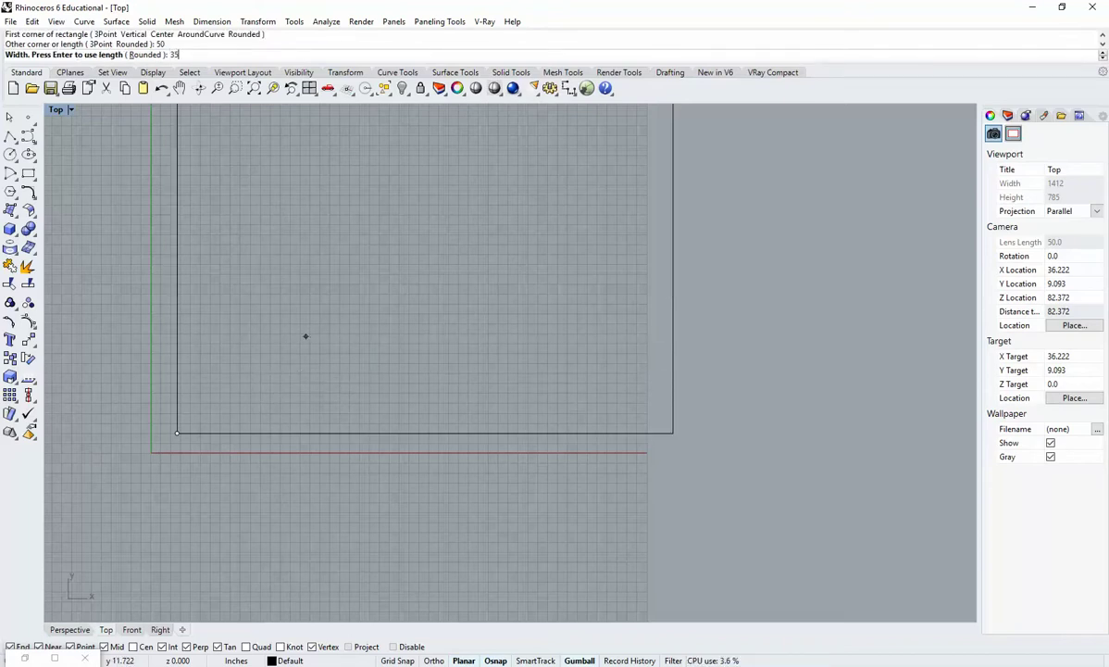
{"action": "key", "text": "Return"}
{"action": "scroll", "coordinate": [311, 369], "scroll_direction": "down", "scroll_amount": 4}
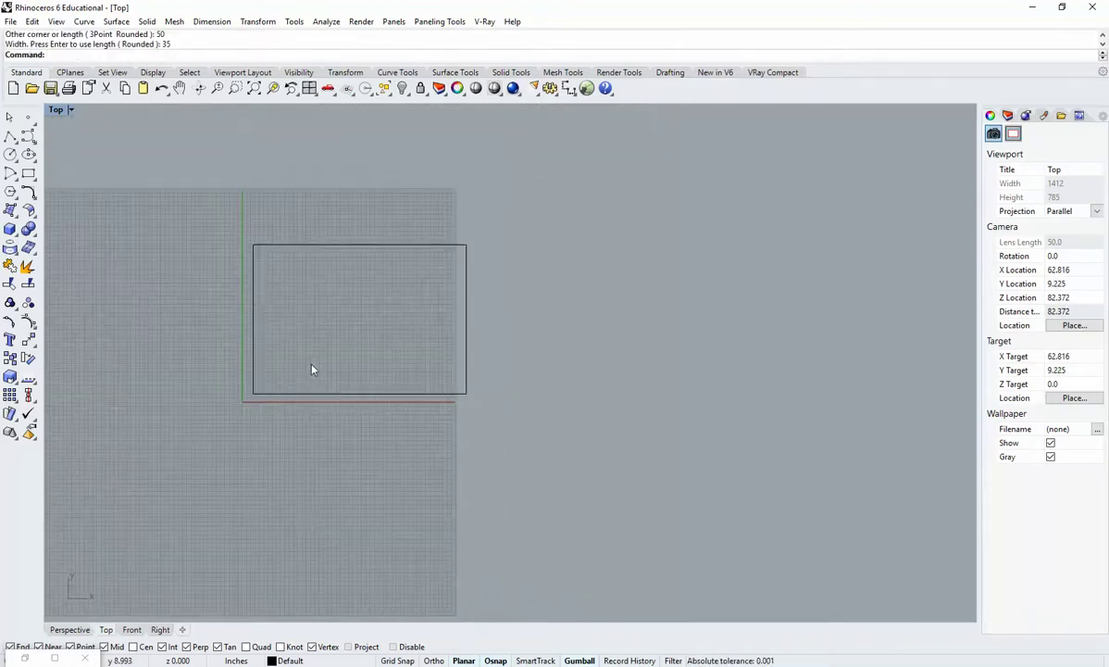
{"action": "right_click_drag", "start_coordinate": [297, 406], "coordinate": [326, 412]}
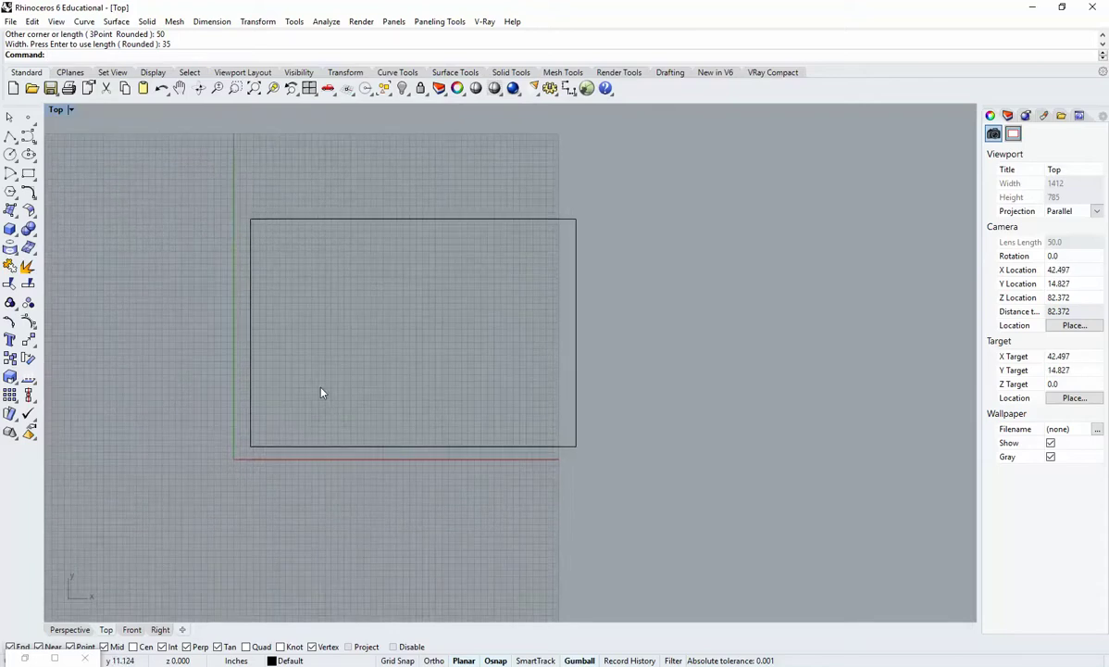
Measure the length of the rectangle's vertical side nearest the Y axis, from its upper to its lower corner.
{"action": "type", "text": "dist"}
{"action": "key", "text": "Return"}
{"action": "left_click", "coordinate": [250, 219]}
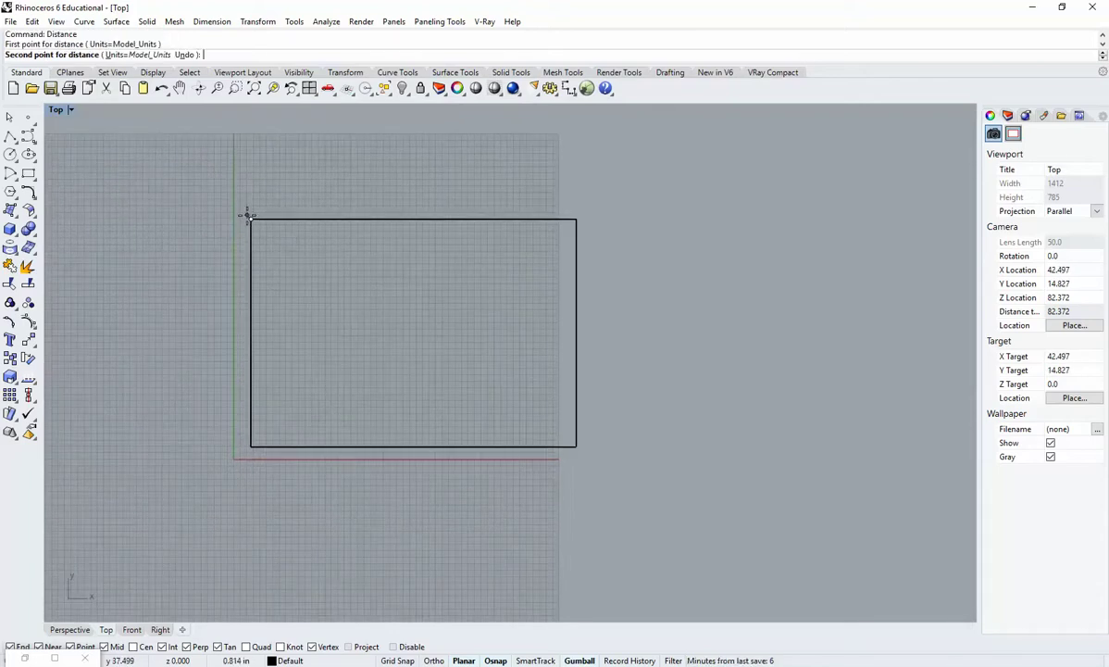
{"action": "left_click", "coordinate": [256, 447]}
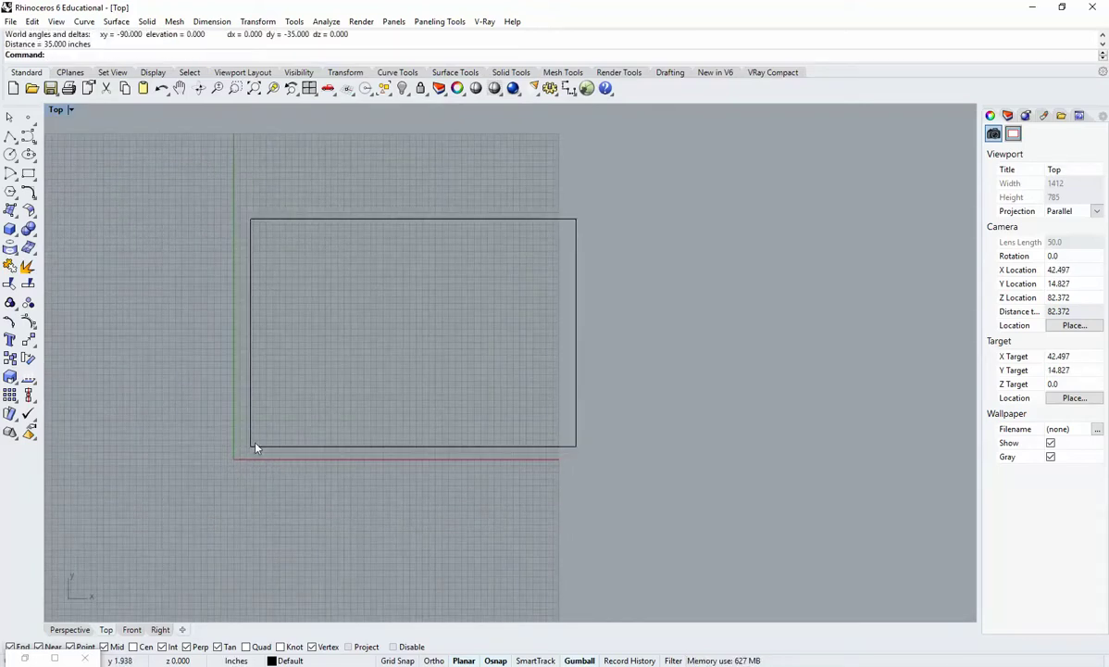
Measure the length of the rectangle's lower horizontal side between its two corners.
{"action": "key", "text": "Return"}
{"action": "left_click", "coordinate": [253, 447]}
{"action": "left_click", "coordinate": [582, 448]}
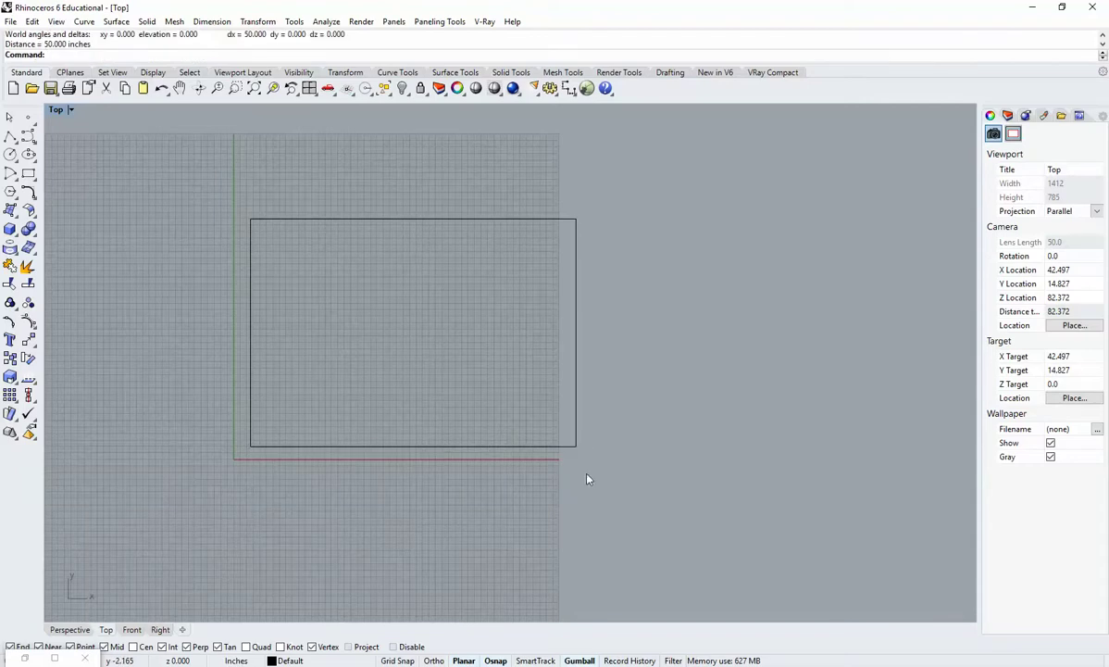
Move the rectangle in the negative X direction so that it straddles the Y axis.
{"action": "right_click_drag", "start_coordinate": [334, 286], "coordinate": [396, 291]}
{"action": "key", "text": "ctrl+a"}
{"action": "left_click_drag", "start_coordinate": [544, 341], "coordinate": [357, 349]}
{"action": "left_click", "coordinate": [201, 369]}
{"action": "scroll", "coordinate": [385, 376], "scroll_direction": "up", "scroll_amount": 4}
{"action": "right_click_drag", "start_coordinate": [279, 369], "coordinate": [404, 374]}
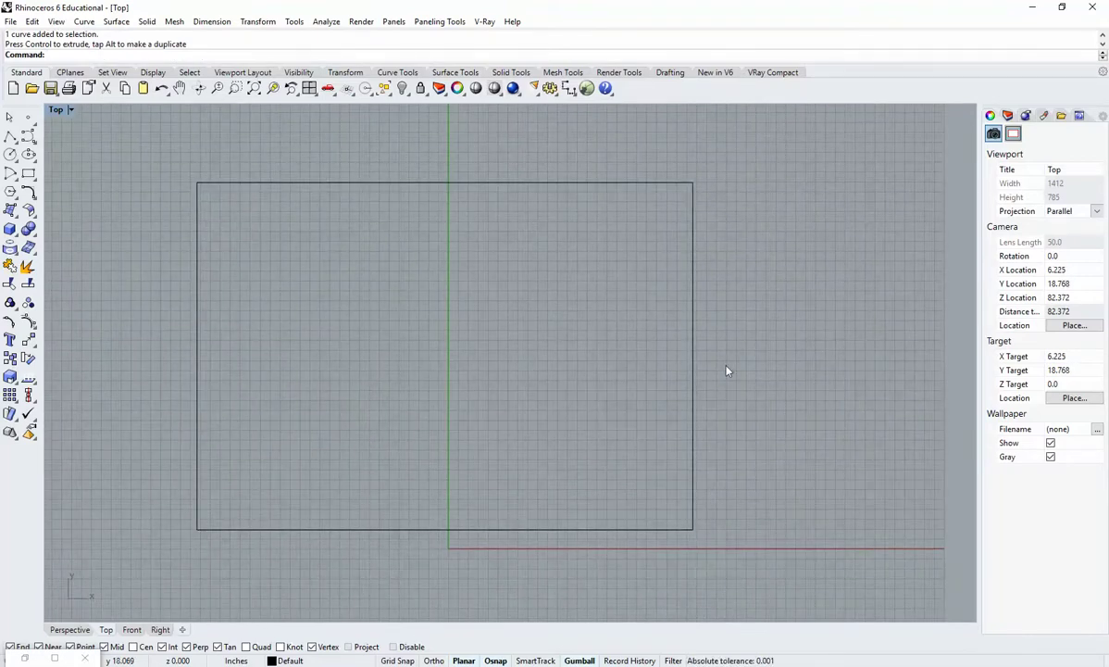
Turn on the Center object snap and place a point at the rectangle's centre.
{"action": "right_click_drag", "start_coordinate": [228, 232], "coordinate": [298, 255]}
{"action": "scroll", "coordinate": [246, 225], "scroll_direction": "down", "scroll_amount": 2}
{"action": "scroll", "coordinate": [297, 254], "scroll_direction": "up", "scroll_amount": 2}
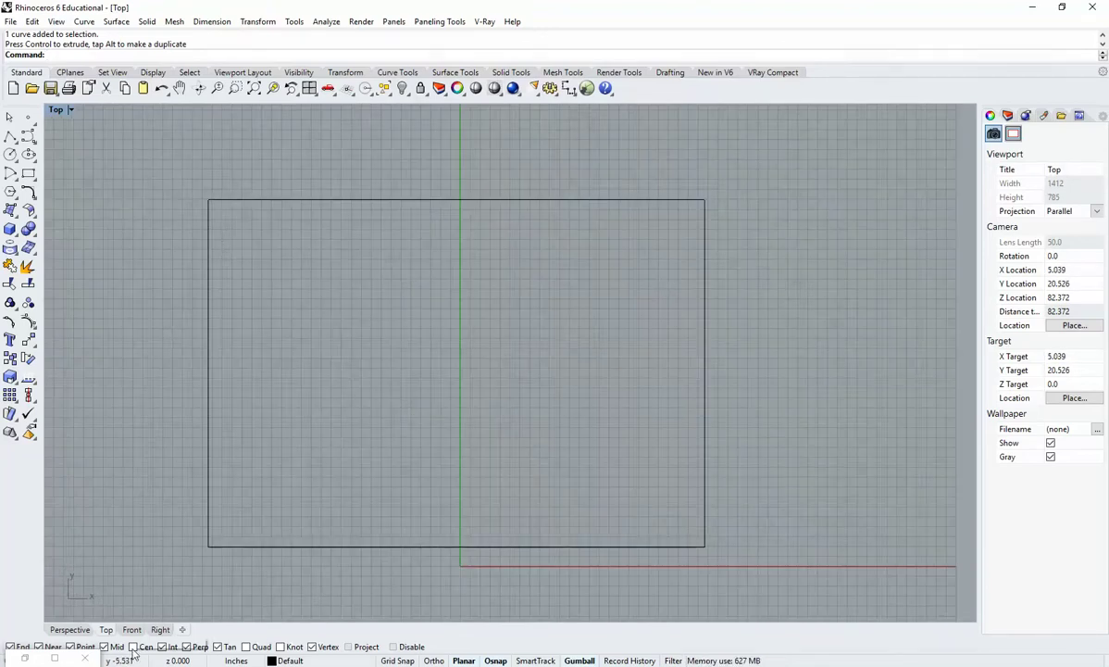
{"action": "left_click", "coordinate": [29, 116]}
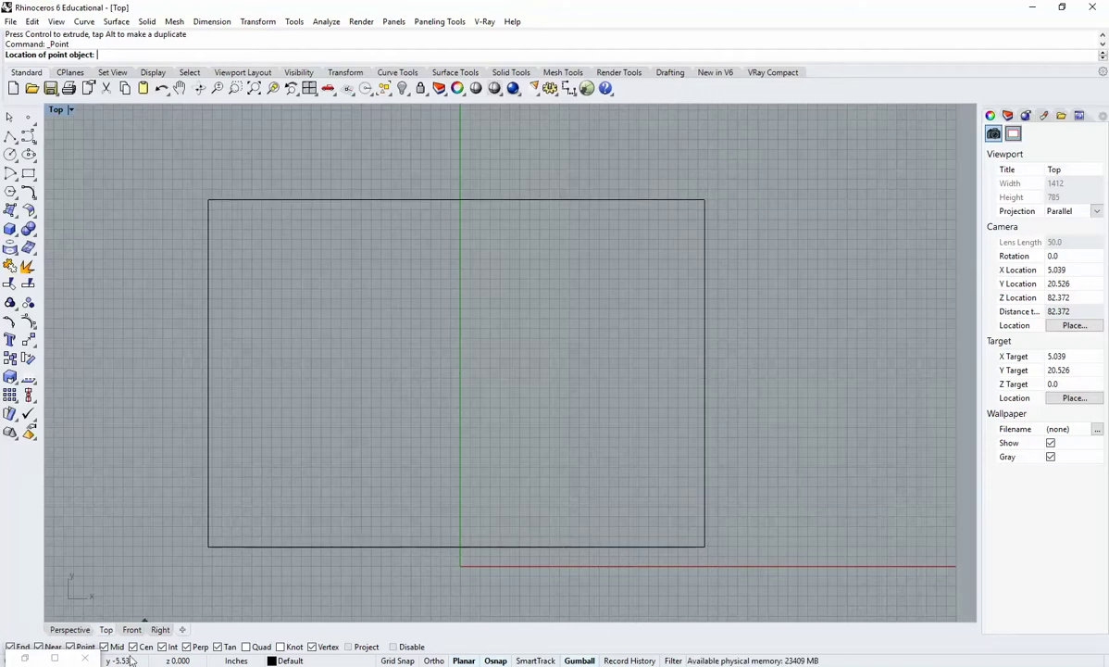
{"action": "left_click", "coordinate": [302, 209]}
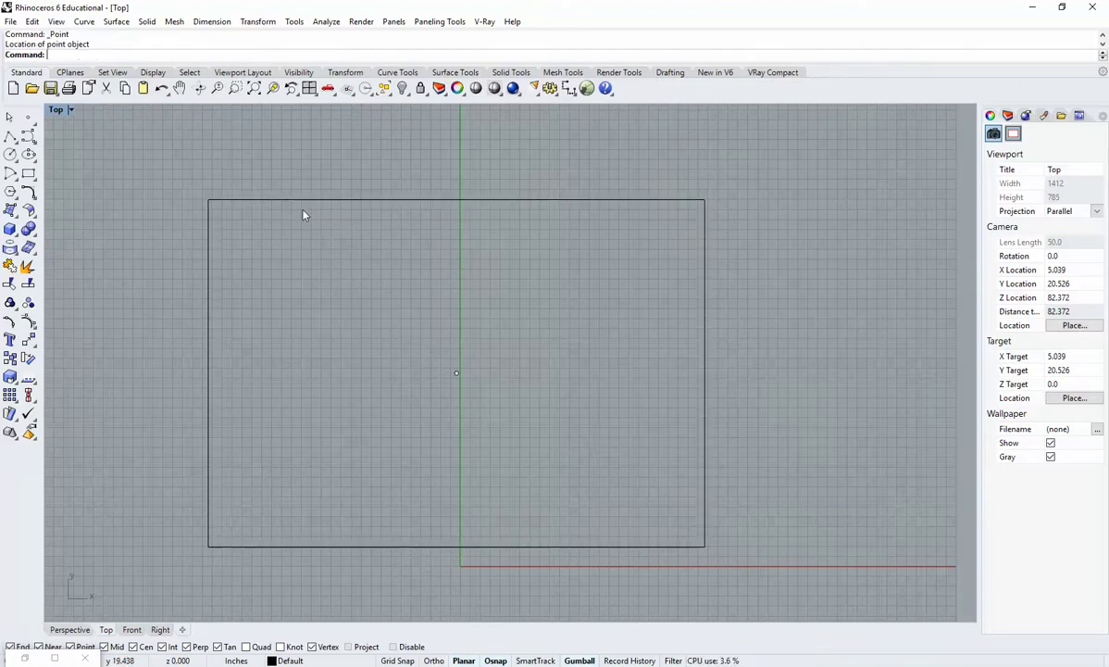
Draw a circle with a diameter of 21 inches centred on the point in the rectangle.
{"action": "right_click_drag", "start_coordinate": [339, 326], "coordinate": [327, 275]}
{"action": "left_click", "coordinate": [10, 153]}
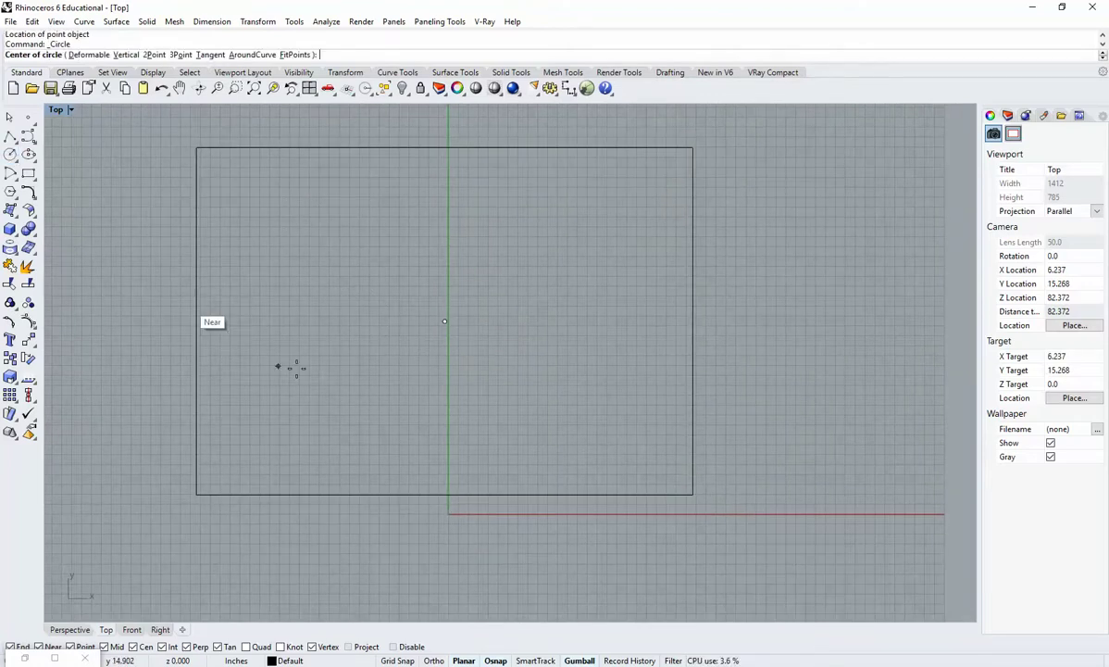
{"action": "left_click", "coordinate": [445, 322]}
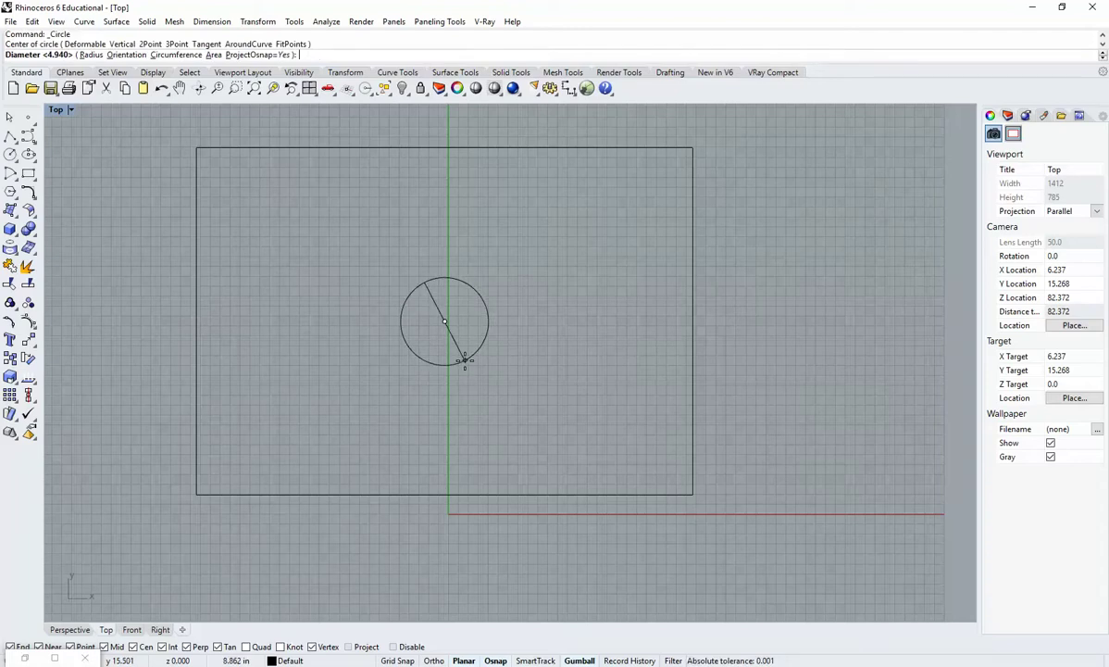
{"action": "type", "text": "21"}
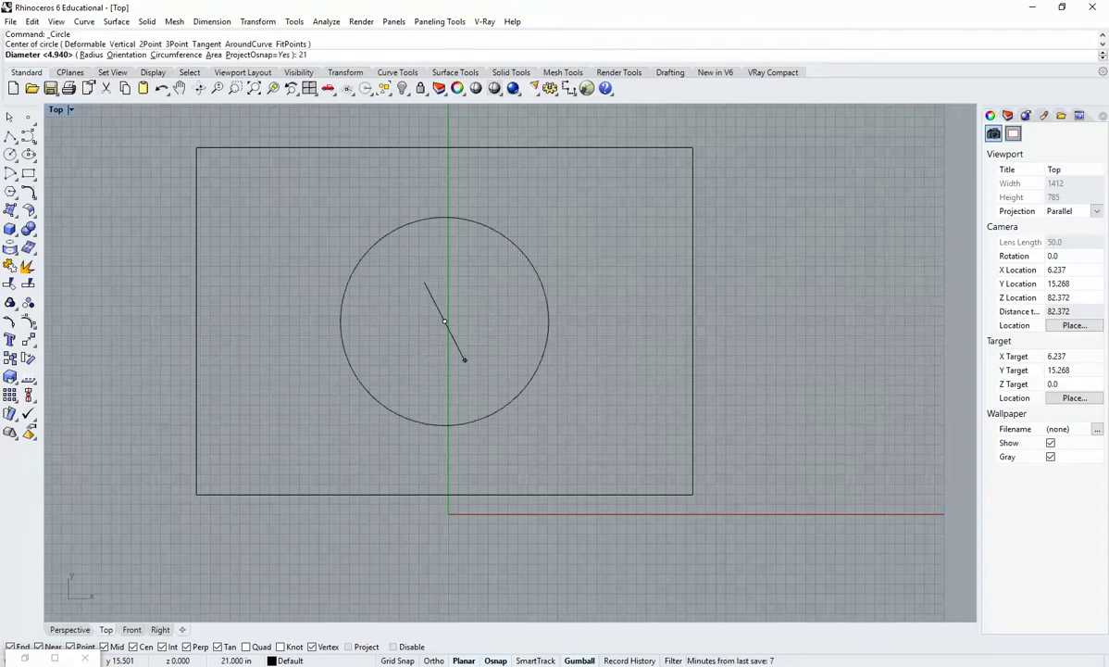
{"action": "key", "text": "Return"}
{"action": "right_click_drag", "start_coordinate": [505, 423], "coordinate": [515, 443]}
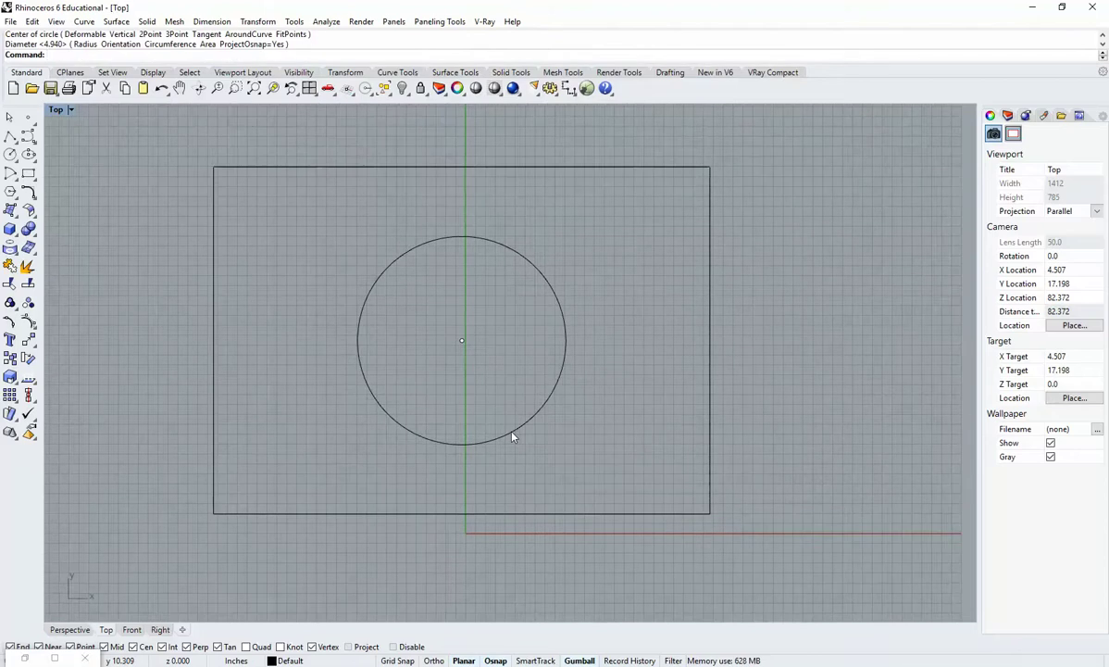
Measure the diameter of the circle.
{"action": "key", "text": "Return"}
{"action": "left_click", "coordinate": [522, 421]}
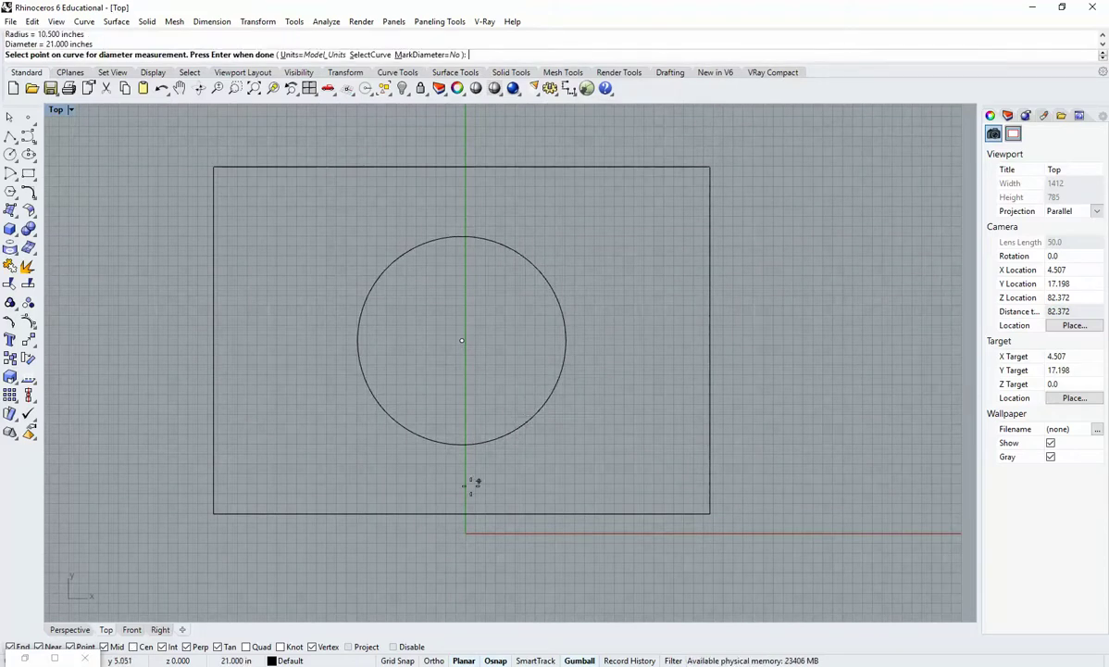
{"action": "key", "text": "Return"}
{"action": "right_click_drag", "start_coordinate": [456, 380], "coordinate": [456, 408]}
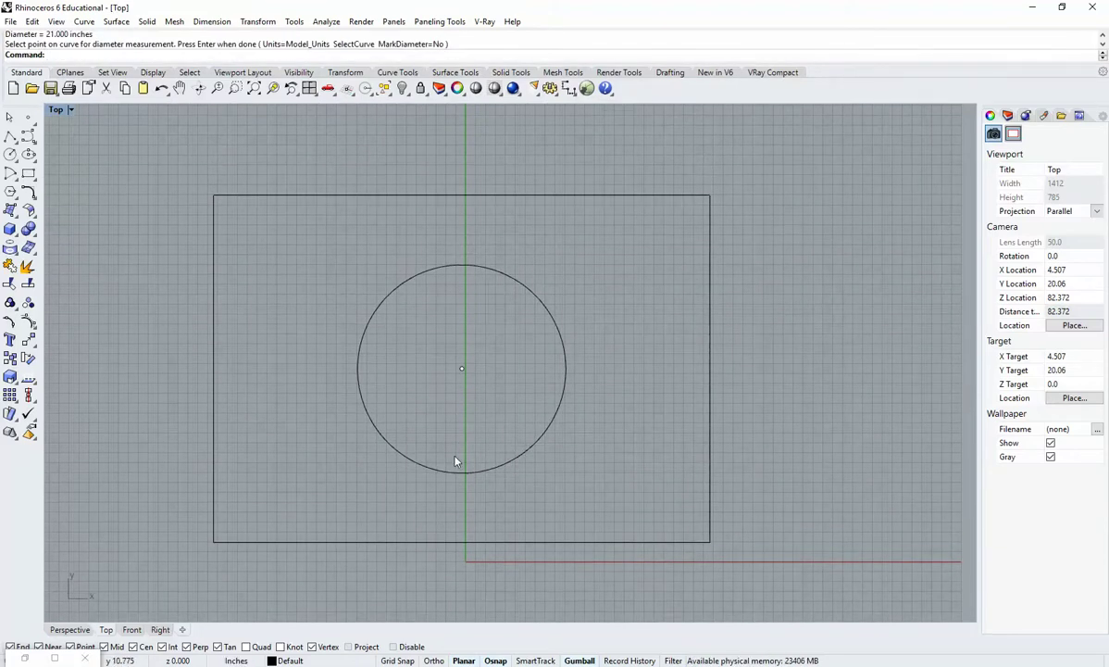
{"action": "right_click_drag", "start_coordinate": [438, 448], "coordinate": [367, 421]}
{"action": "scroll", "coordinate": [379, 411], "scroll_direction": "up", "scroll_amount": 2}
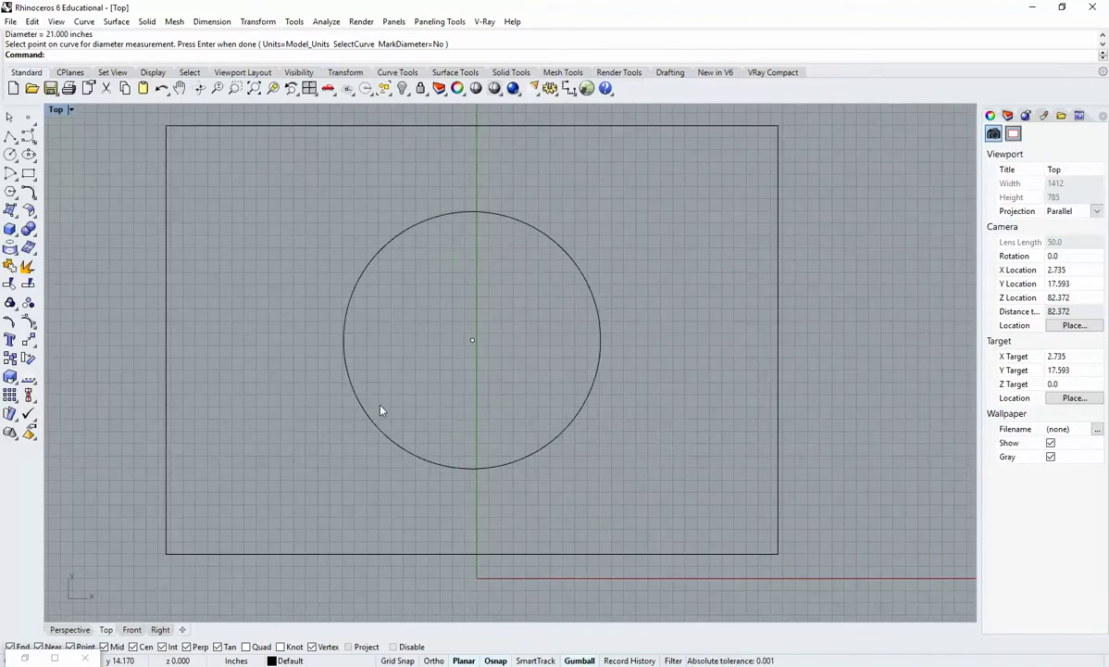
{"action": "right_click_drag", "start_coordinate": [379, 405], "coordinate": [353, 426]}
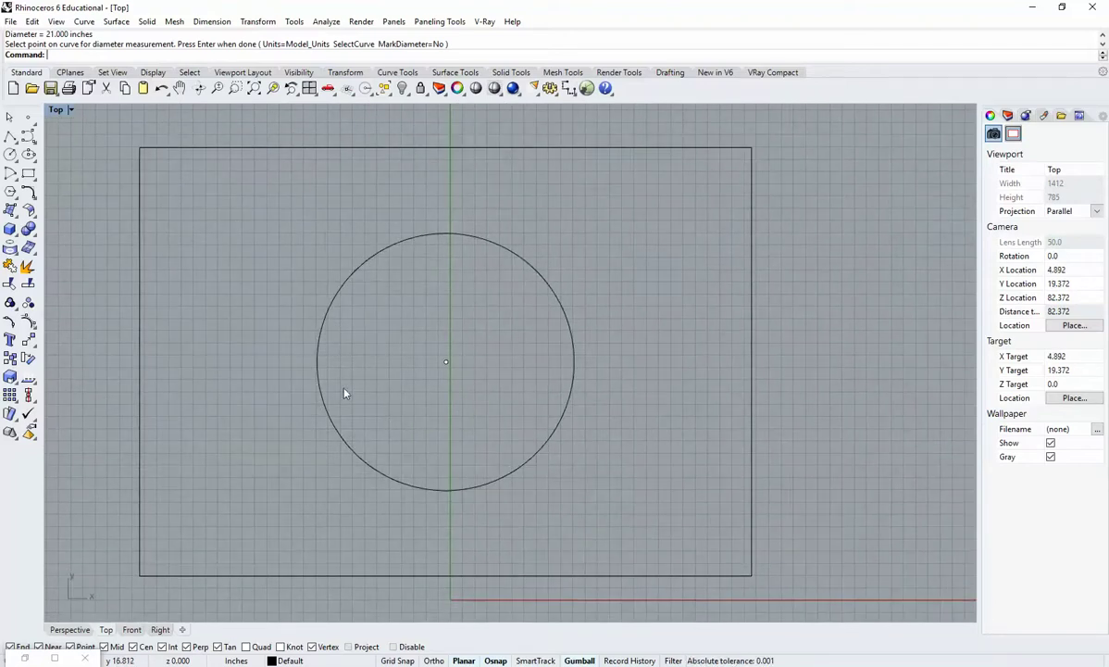
{"action": "double_click", "coordinate": [56, 110]}
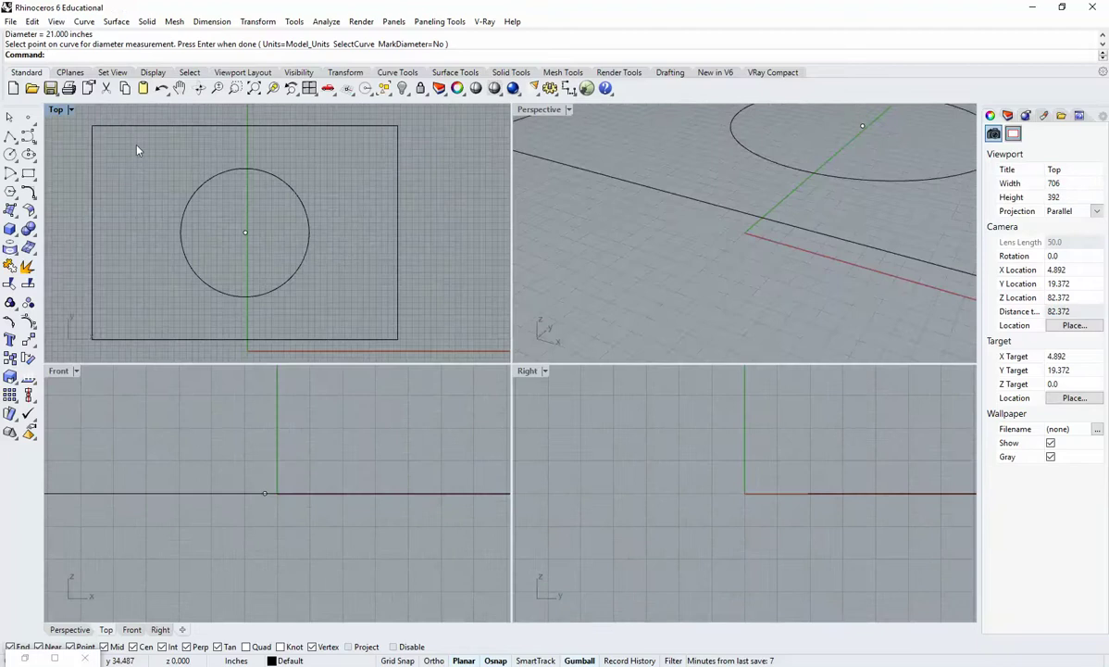
{"action": "double_click", "coordinate": [56, 111]}
{"action": "right_click_drag", "start_coordinate": [271, 265], "coordinate": [297, 301]}
{"action": "scroll", "coordinate": [346, 215], "scroll_direction": "down", "scroll_amount": 4}
{"action": "scroll", "coordinate": [441, 341], "scroll_direction": "up", "scroll_amount": 4}
{"action": "right_click_drag", "start_coordinate": [443, 324], "coordinate": [457, 364]}
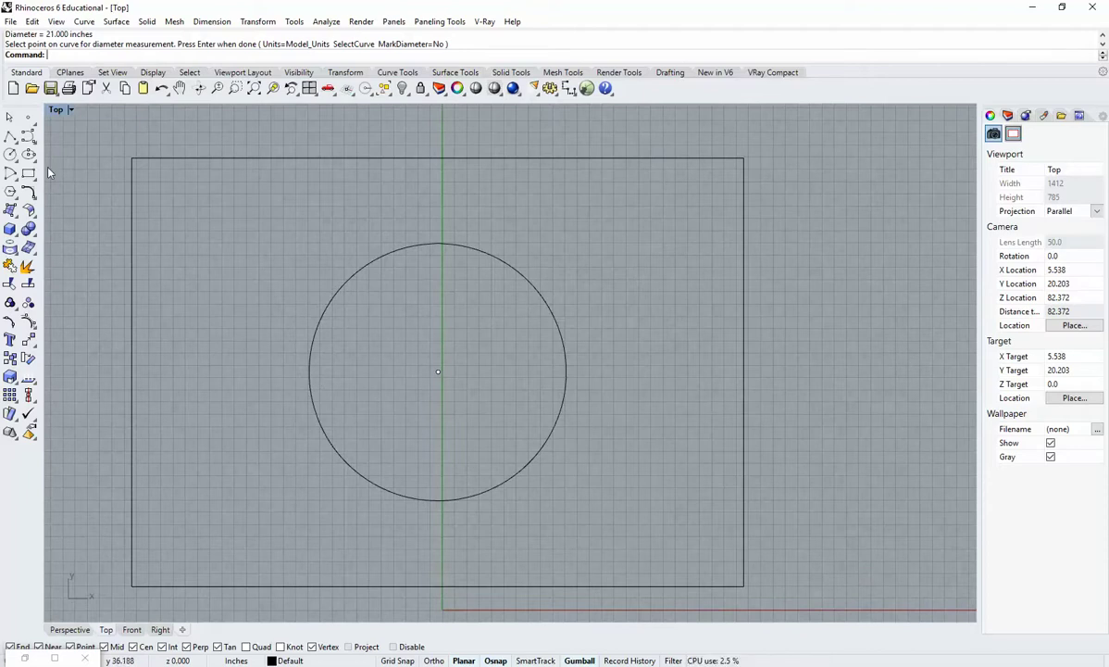
{"action": "left_click", "coordinate": [11, 136]}
{"action": "key", "text": "Escape"}
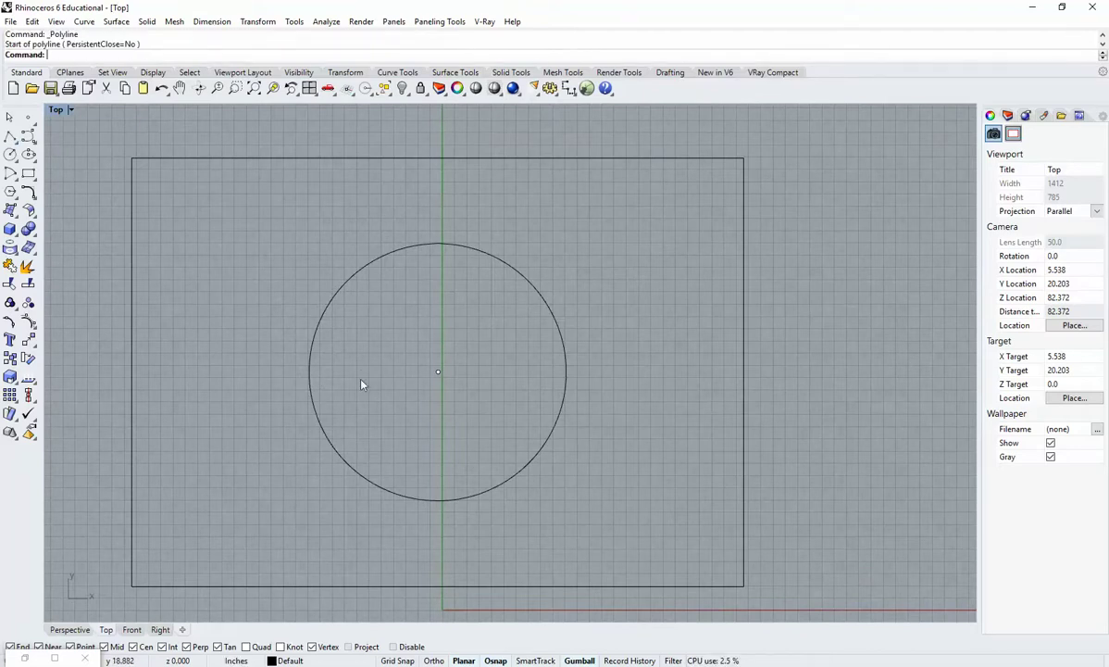
{"action": "right_click_drag", "start_coordinate": [463, 323], "coordinate": [468, 356]}
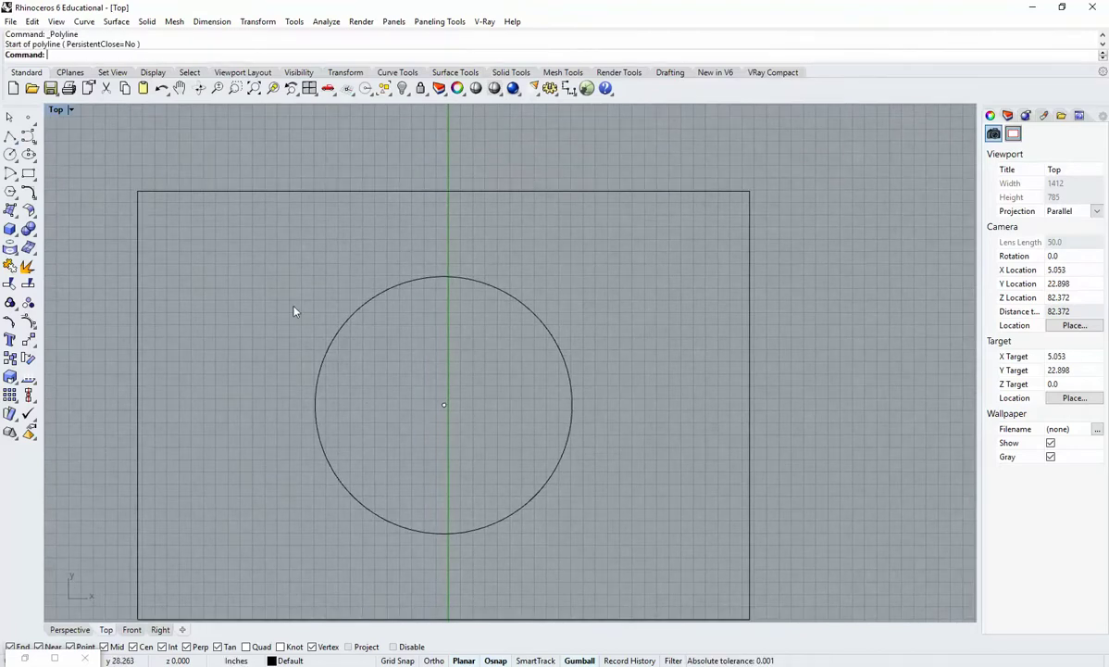
{"action": "right_click_drag", "start_coordinate": [312, 339], "coordinate": [322, 299]}
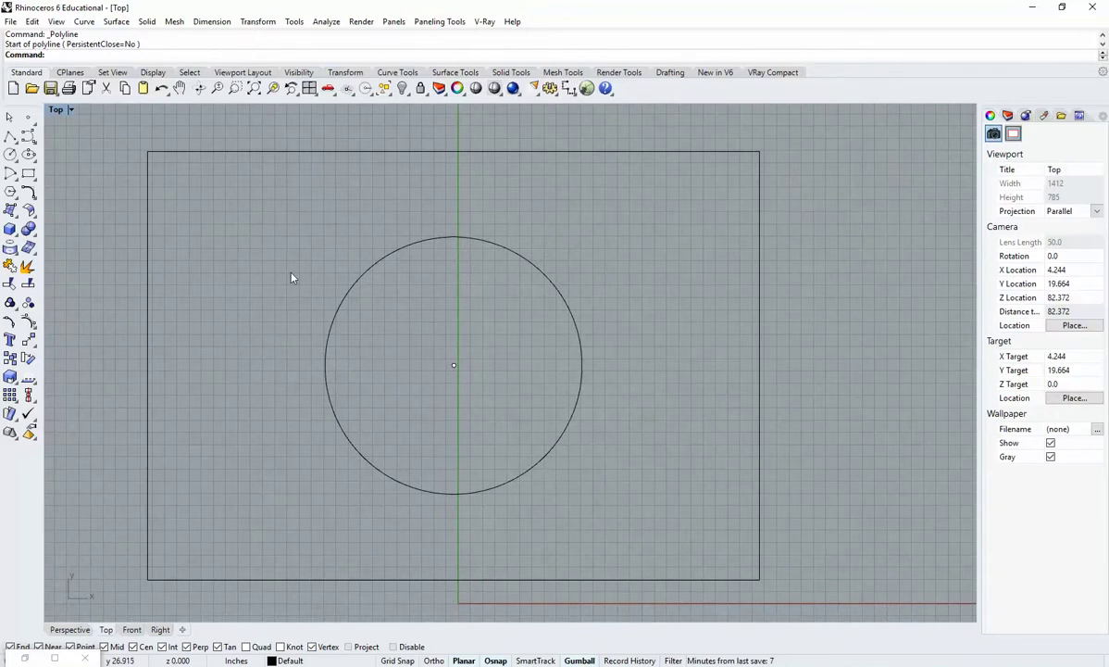
{"action": "left_click", "coordinate": [10, 135]}
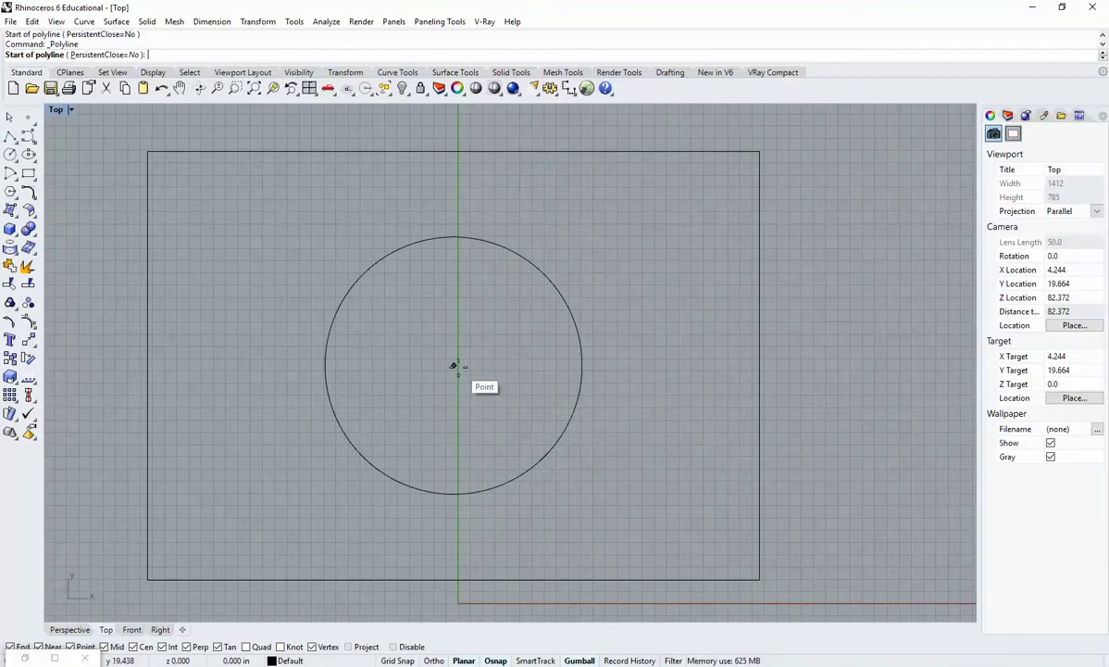
{"action": "left_click", "coordinate": [454, 365]}
{"action": "key", "text": "Escape"}
Make Layer 01 current and draw separate lines from the centre point to the rectangle's upper-right and lower-right corners.
{"action": "left_click", "coordinate": [1008, 115]}
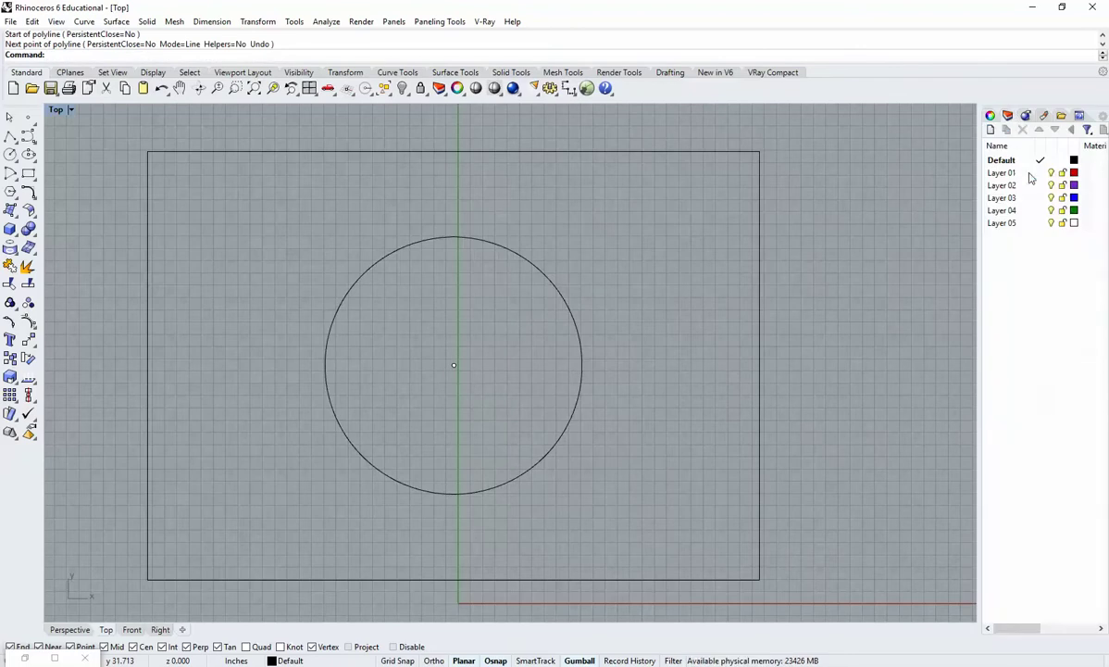
{"action": "left_click", "coordinate": [1032, 173]}
{"action": "left_click", "coordinate": [11, 136]}
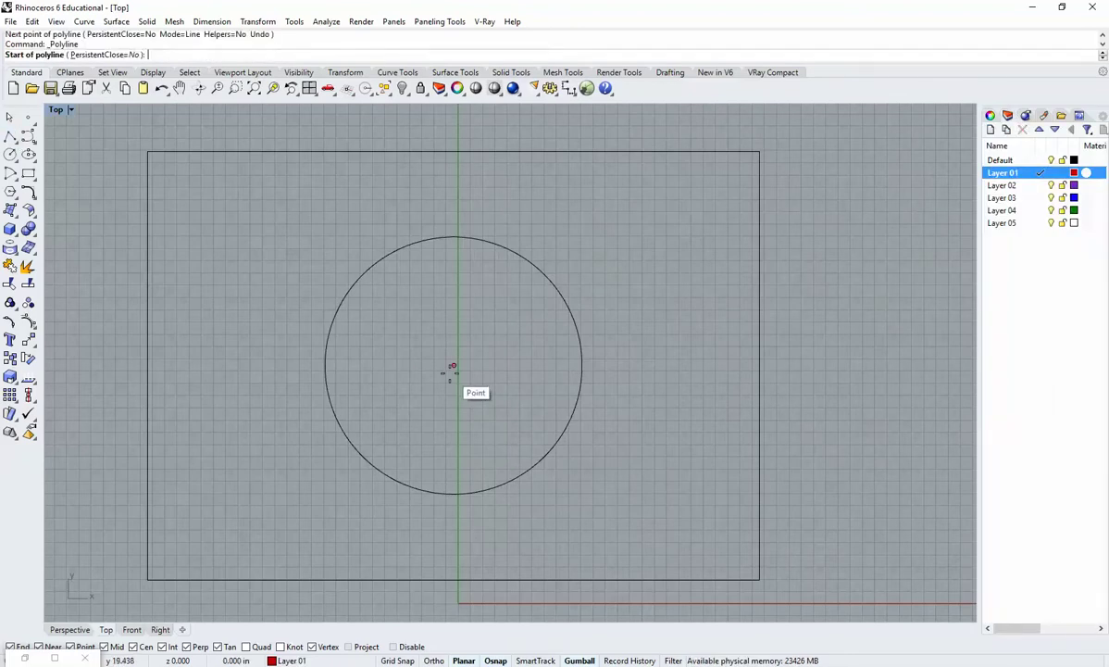
{"action": "left_click", "coordinate": [454, 365]}
{"action": "left_click", "coordinate": [759, 152]}
{"action": "key", "text": "Return"}
{"action": "key", "text": "Return"}
{"action": "left_click", "coordinate": [454, 364]}
{"action": "left_click", "coordinate": [755, 578]}
{"action": "key", "text": "Return"}
Draw separate lines from the centre point to the rectangle's upper-left and lower-left corners.
{"action": "key", "text": "Return"}
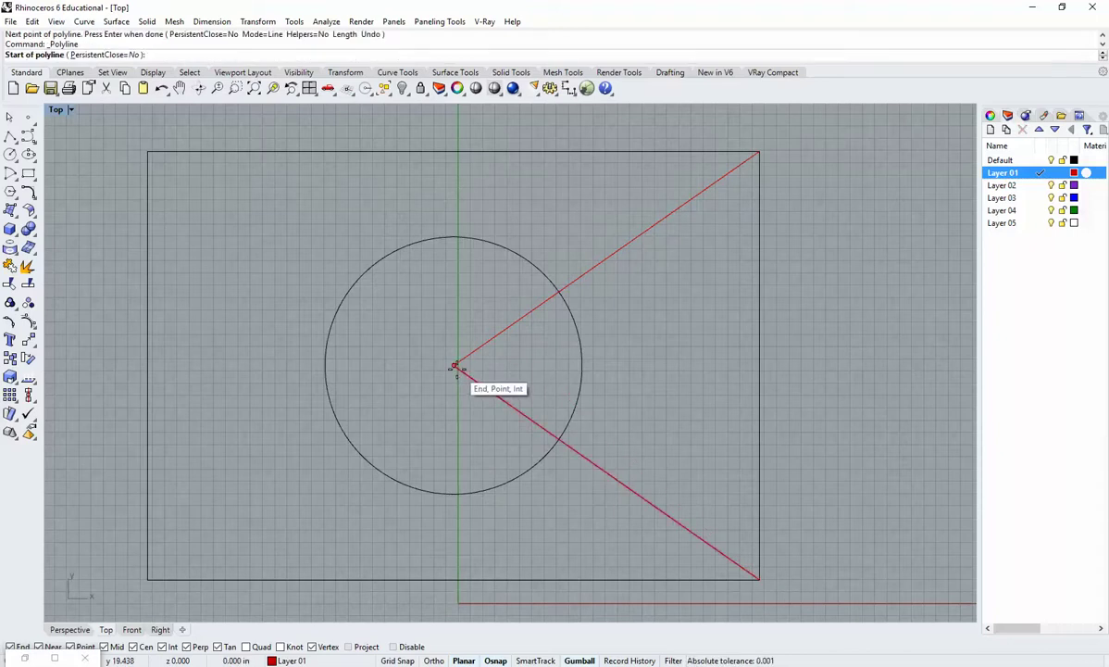
{"action": "left_click", "coordinate": [454, 365]}
{"action": "left_click", "coordinate": [149, 152]}
{"action": "key", "text": "Return"}
{"action": "key", "text": "Return"}
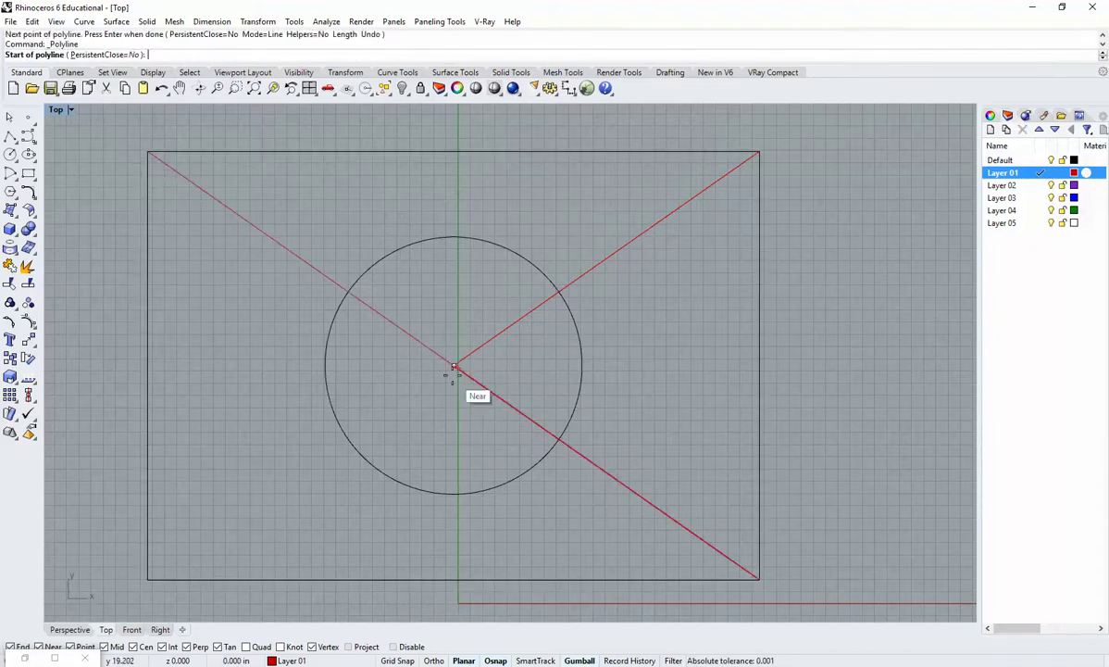
{"action": "left_click", "coordinate": [453, 365]}
{"action": "left_click", "coordinate": [148, 579]}
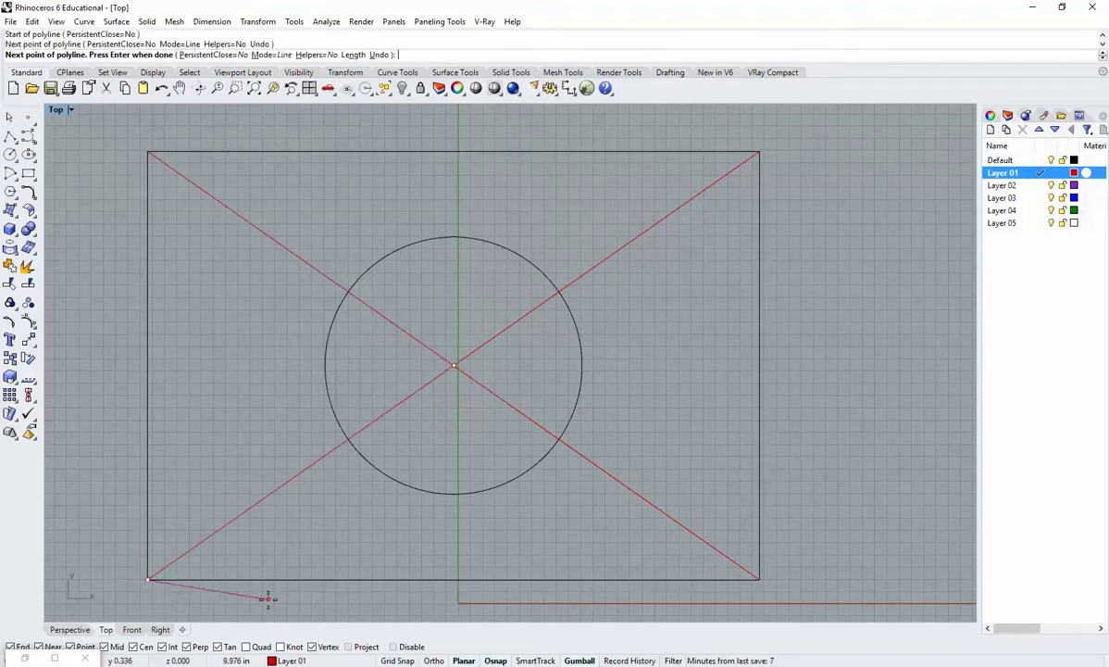
{"action": "key", "text": "Return"}
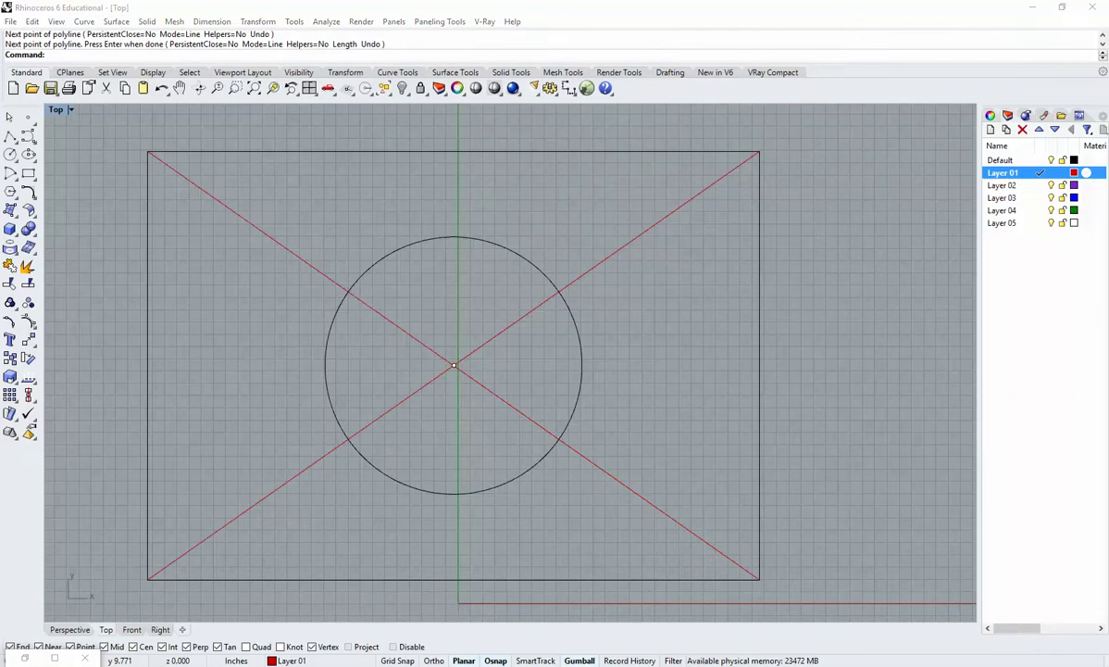
Split the circle into four arcs, using the diagonal lines as cutting objects.
{"action": "scroll", "coordinate": [392, 375], "scroll_direction": "up", "scroll_amount": 3}
{"action": "key", "text": "Return"}
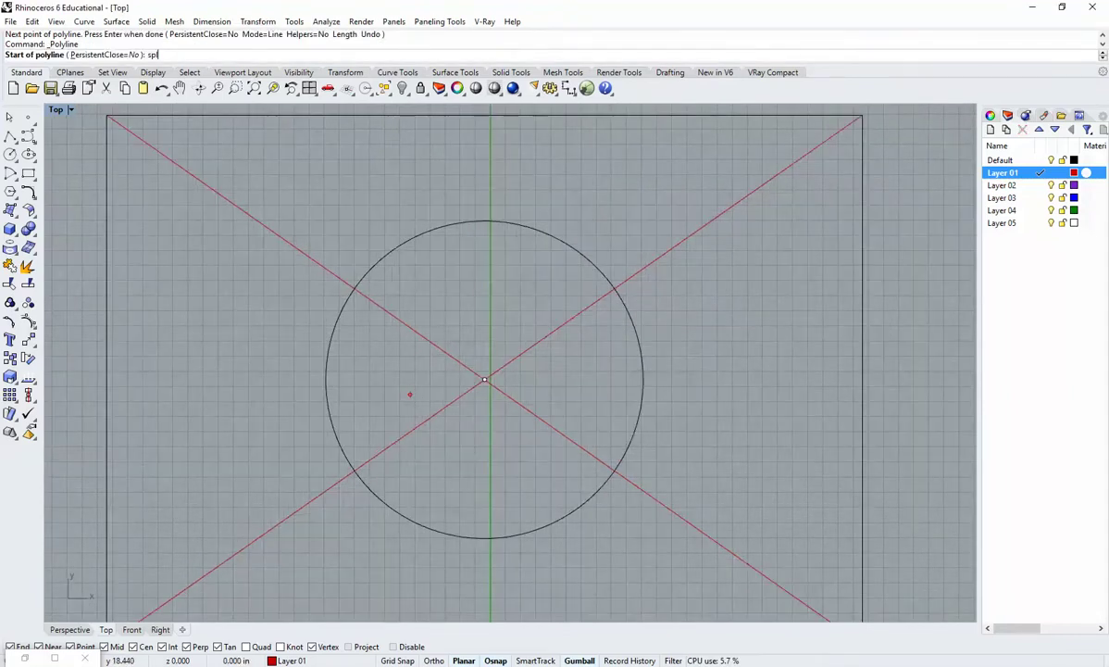
{"action": "type", "text": "split"}
{"action": "key", "text": "Escape"}
{"action": "type", "text": "S"}
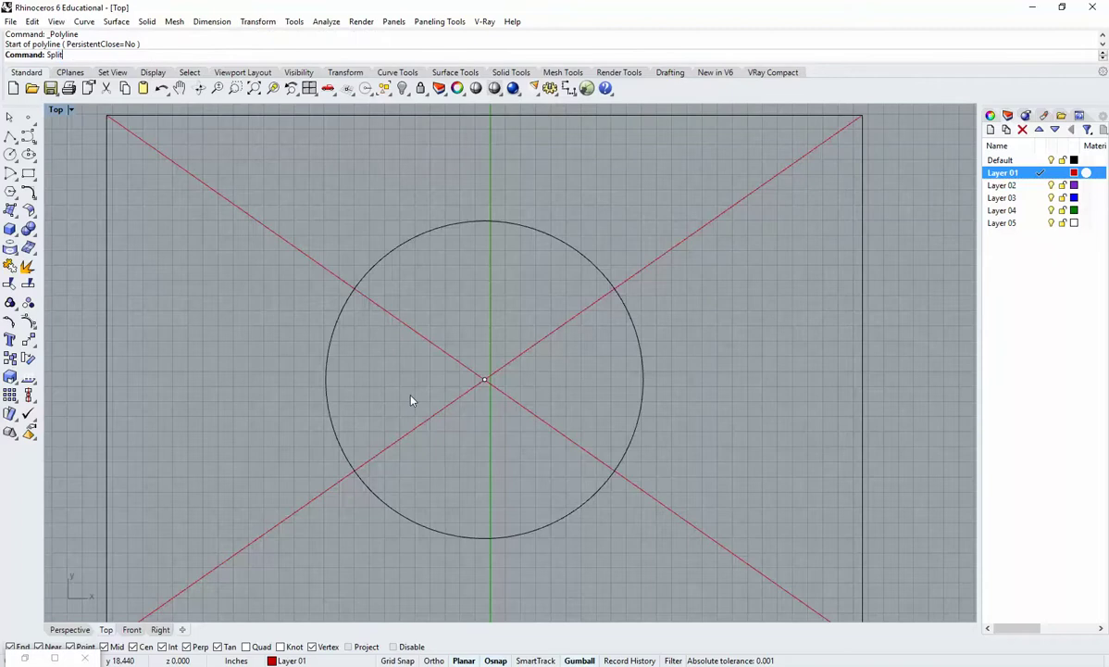
{"action": "type", "text": "plit"}
{"action": "key", "text": "Return"}
{"action": "left_click", "coordinate": [327, 384]}
{"action": "scroll", "coordinate": [415, 426], "scroll_direction": "down", "scroll_amount": 3}
{"action": "scroll", "coordinate": [415, 426], "scroll_direction": "up", "scroll_amount": 2}
{"action": "key", "text": "Return"}
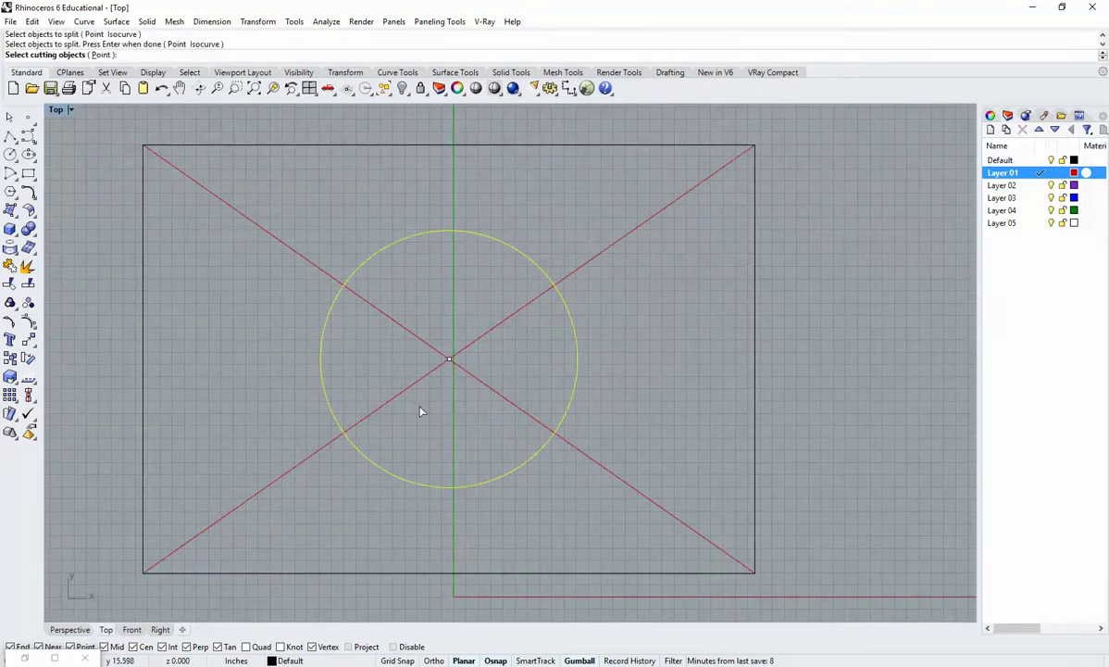
{"action": "left_click", "coordinate": [418, 336]}
{"action": "left_click", "coordinate": [485, 334]}
{"action": "key", "text": "Return"}
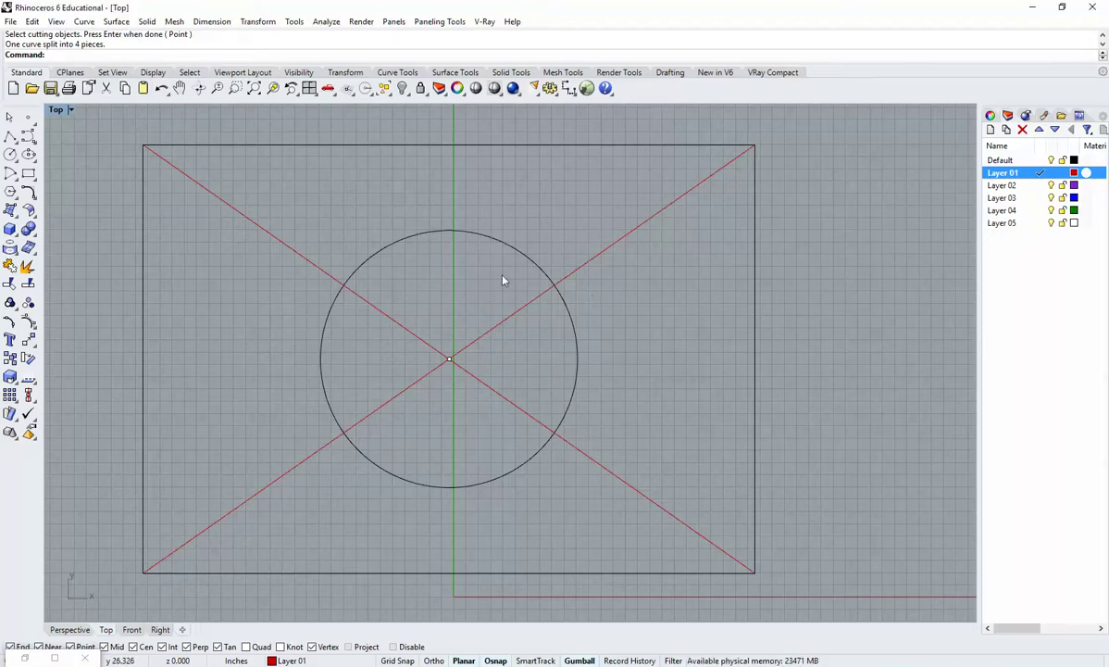
Select the circle's arcs one at a time to check how the circle is split.
{"action": "left_click", "coordinate": [479, 235]}
{"action": "left_click", "coordinate": [323, 331]}
{"action": "left_click", "coordinate": [403, 478]}
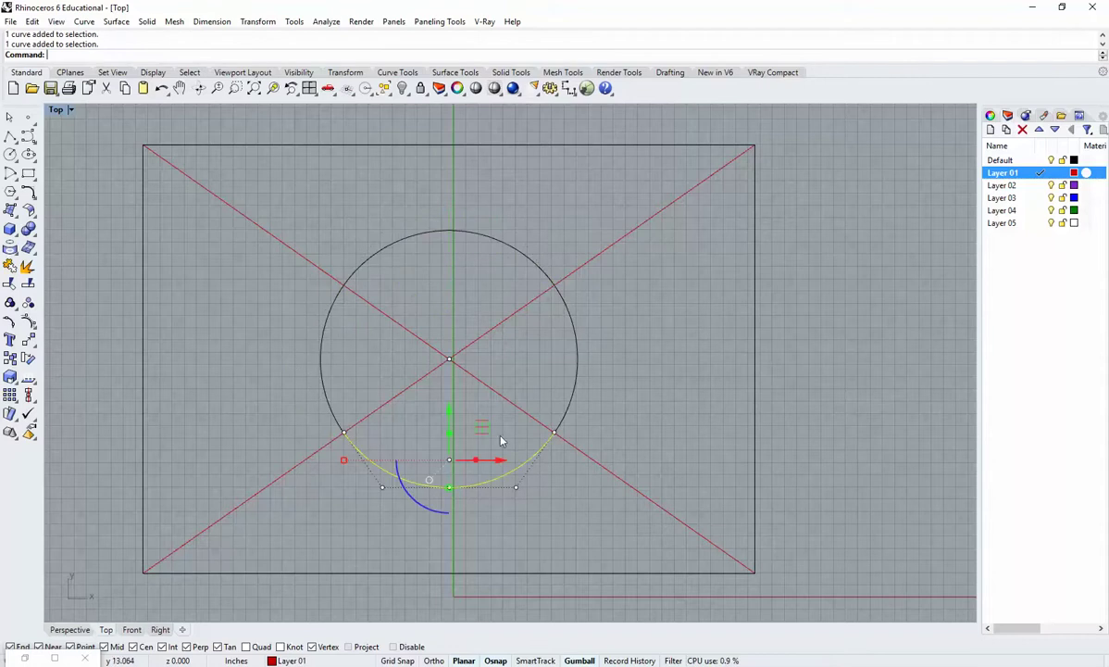
{"action": "left_click", "coordinate": [576, 375]}
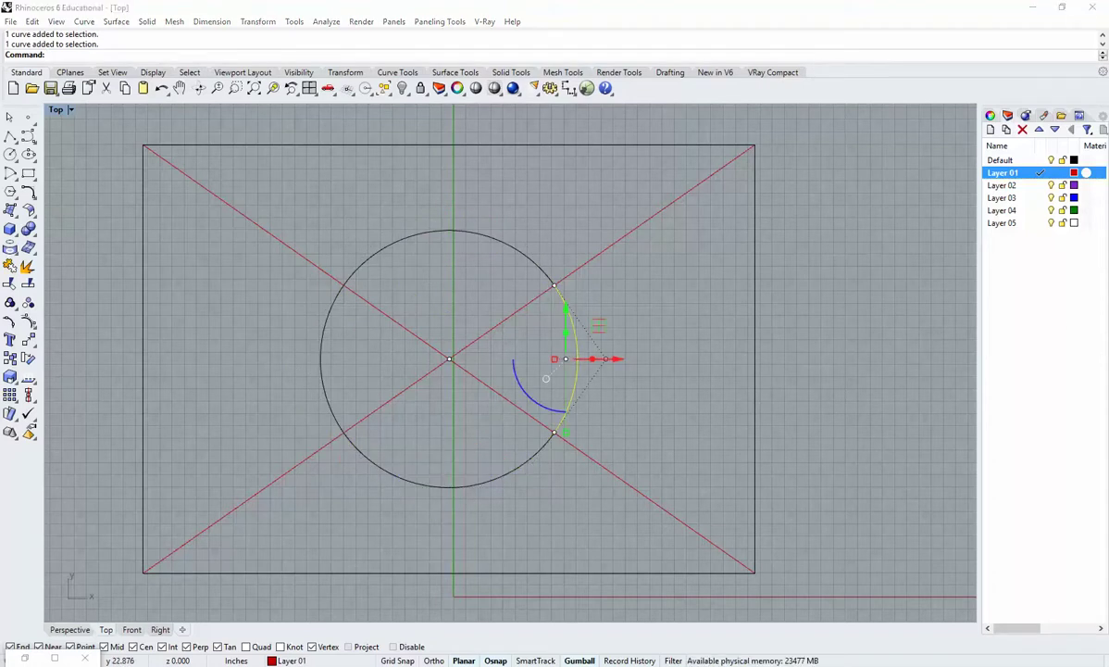
{"action": "left_click", "coordinate": [588, 293]}
{"action": "left_click", "coordinate": [567, 311]}
{"action": "left_click", "coordinate": [657, 262]}
Explode the rectangle into its separate sides and check the top side on its own.
{"action": "left_click_drag", "start_coordinate": [661, 164], "coordinate": [558, 128]}
{"action": "type", "text": "Explode"}
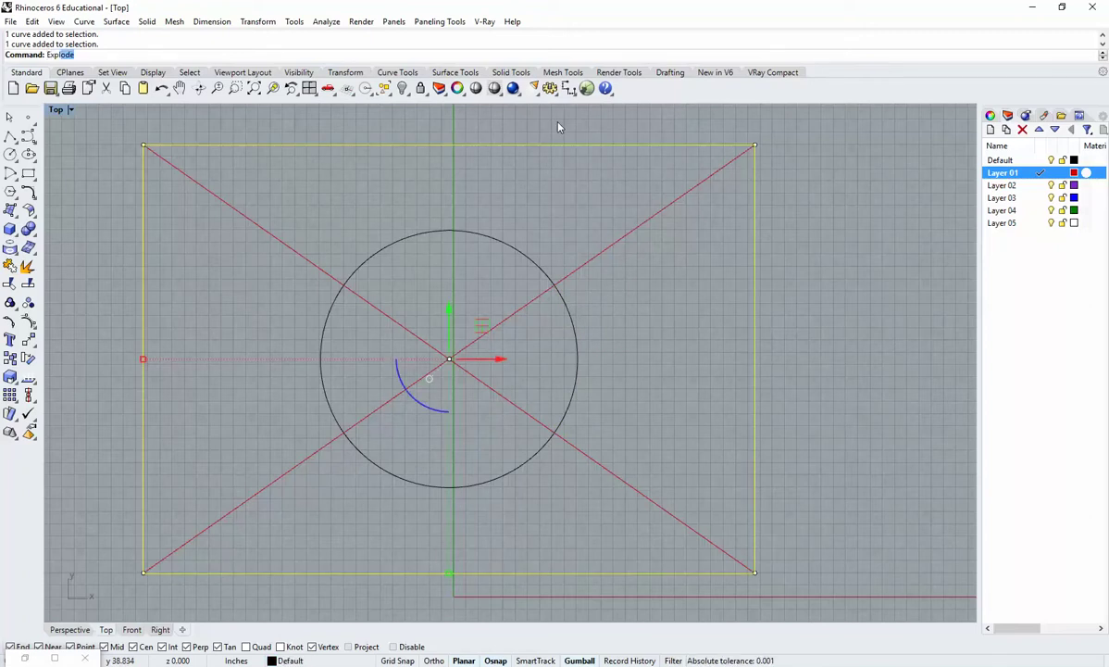
{"action": "key", "text": "Return"}
{"action": "left_click", "coordinate": [281, 144]}
{"action": "key", "text": "Escape"}
Hide the four diagonal lines running from the centre point to the rectangle's corners.
{"action": "right_click_drag", "start_coordinate": [615, 345], "coordinate": [621, 399]}
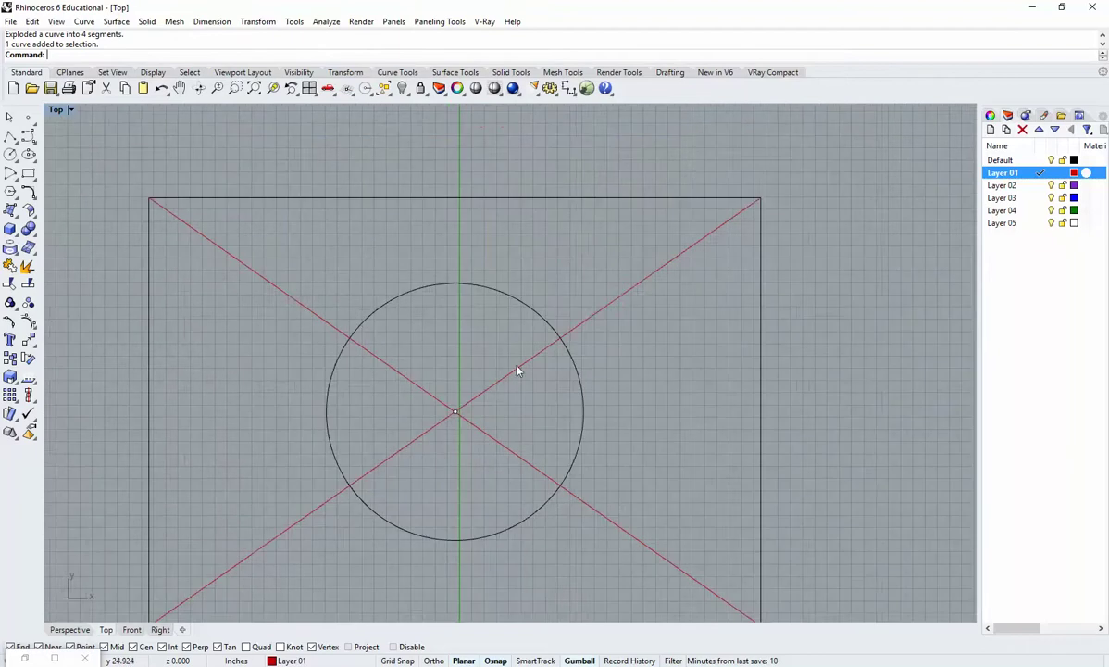
{"action": "right_click_drag", "start_coordinate": [642, 457], "coordinate": [646, 442]}
{"action": "left_click", "coordinate": [625, 514]}
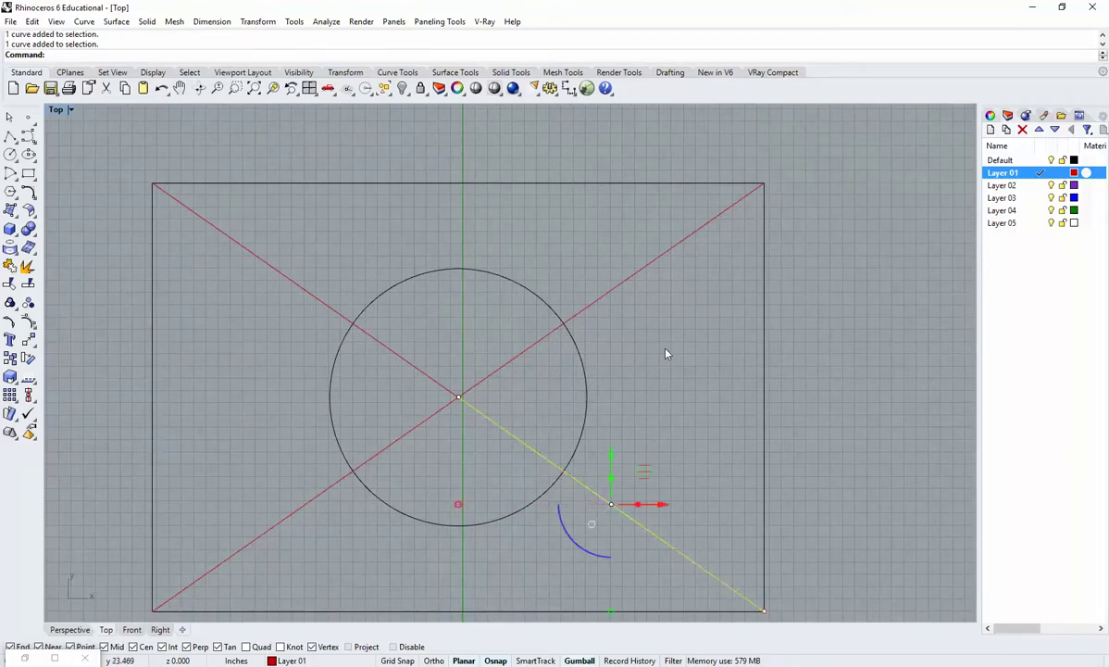
{"action": "left_click", "coordinate": [665, 352]}
{"action": "left_click", "coordinate": [639, 271]}
{"action": "left_click", "coordinate": [622, 514], "text": "shift"}
{"action": "left_click", "coordinate": [305, 506], "text": "shift"}
{"action": "left_click", "coordinate": [255, 255], "text": "shift"}
{"action": "type", "text": "hide"}
{"action": "key", "text": "Return"}
{"action": "right_click_drag", "start_coordinate": [563, 289], "coordinate": [608, 298]}
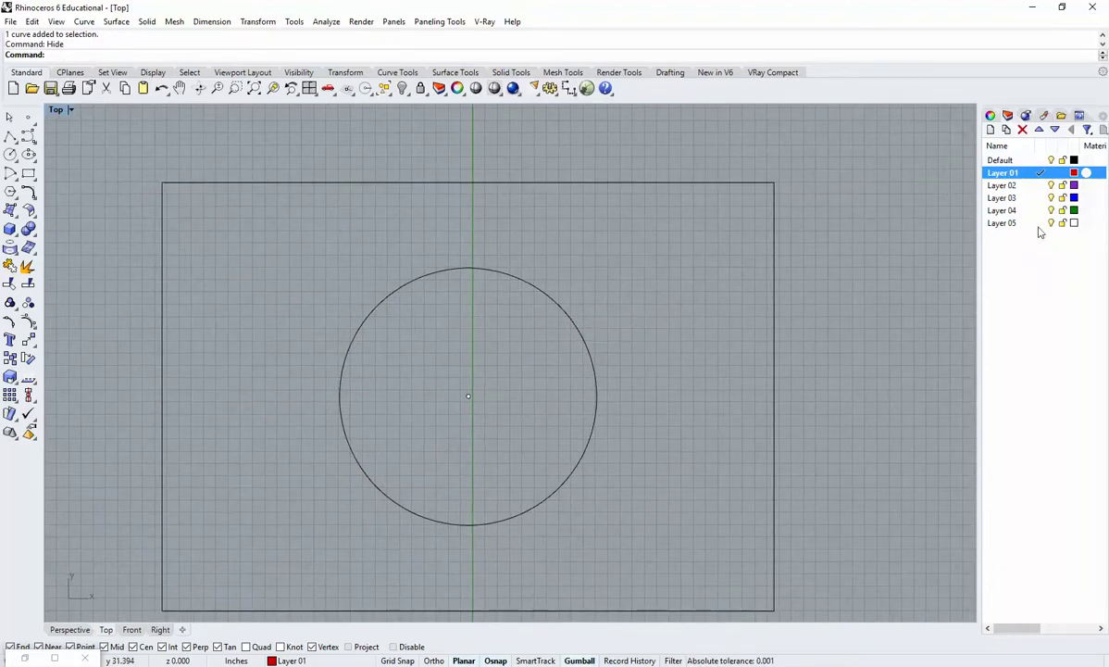
Make Layer 05 current and divide the circle's right arc and the rectangle's right side into 3 segments each with points.
{"action": "left_click", "coordinate": [1039, 223]}
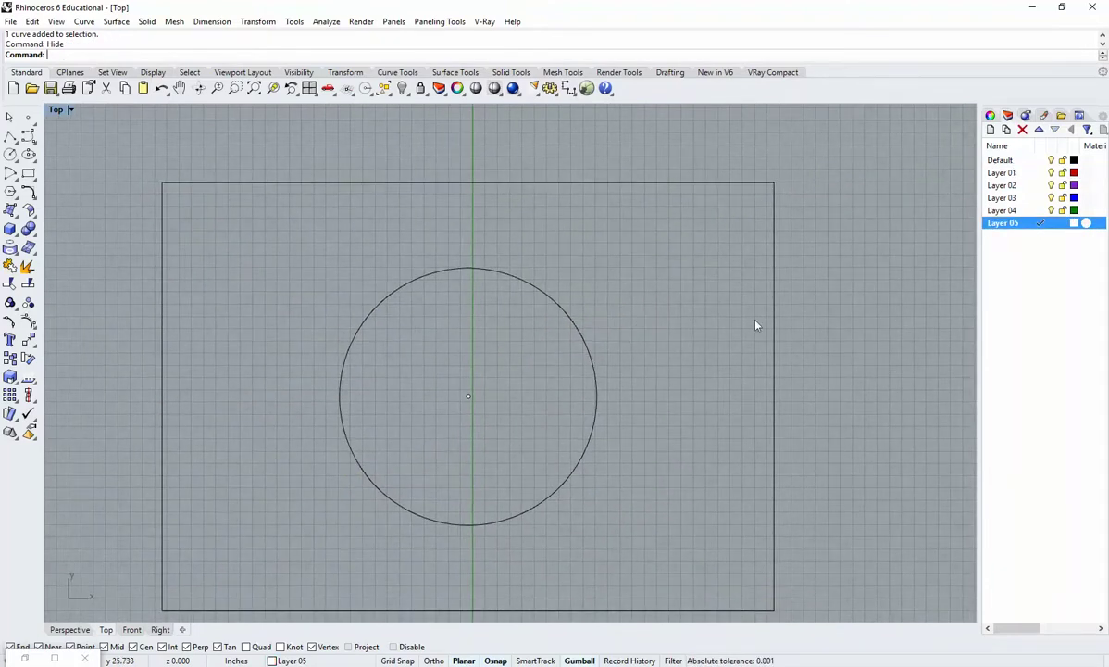
{"action": "right_click_drag", "start_coordinate": [627, 322], "coordinate": [650, 303]}
{"action": "left_click_drag", "start_coordinate": [608, 303], "coordinate": [595, 379]}
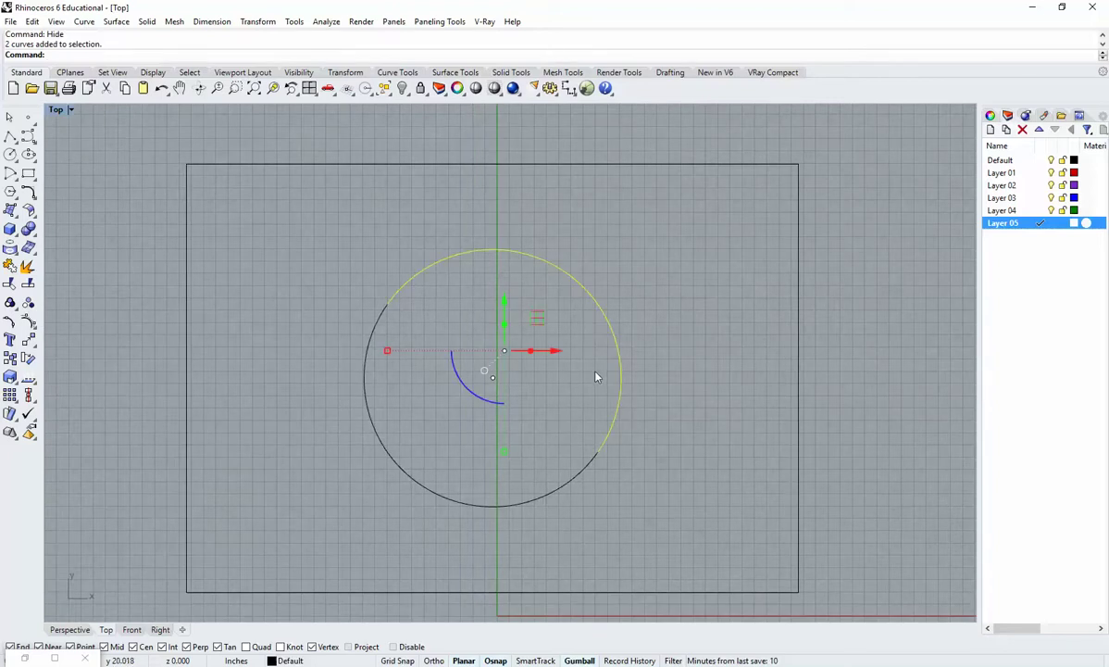
{"action": "left_click", "coordinate": [672, 385]}
{"action": "left_click", "coordinate": [620, 363]}
{"action": "left_click", "coordinate": [798, 381], "text": "shift"}
{"action": "right_click_drag", "start_coordinate": [783, 389], "coordinate": [768, 390]}
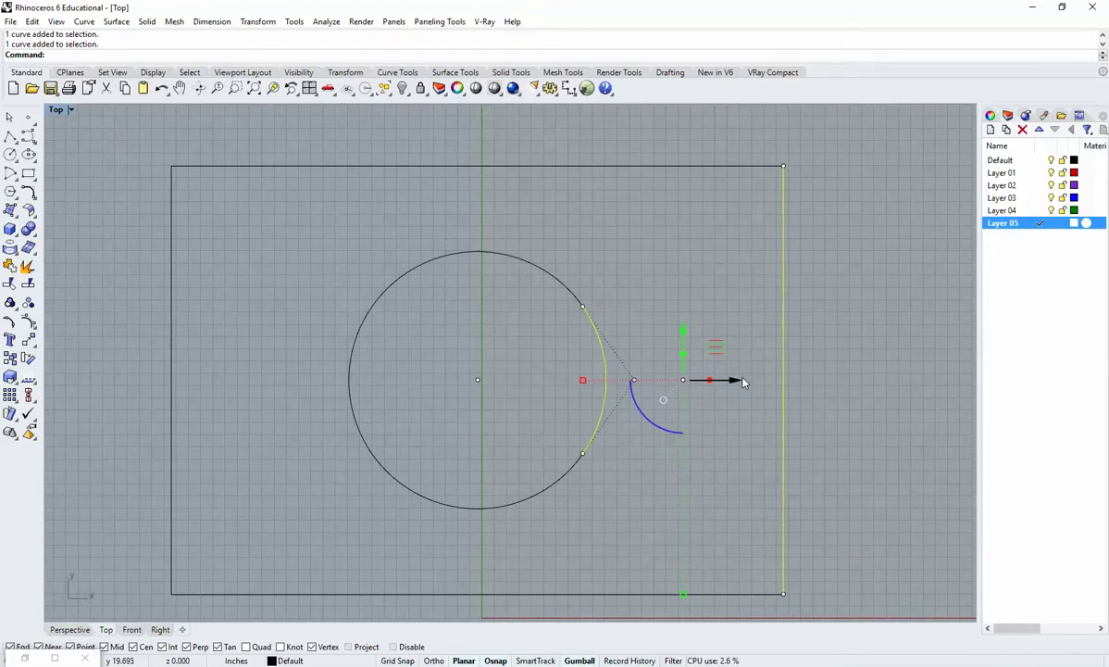
{"action": "type", "text": "Divide"}
{"action": "key", "text": "Return"}
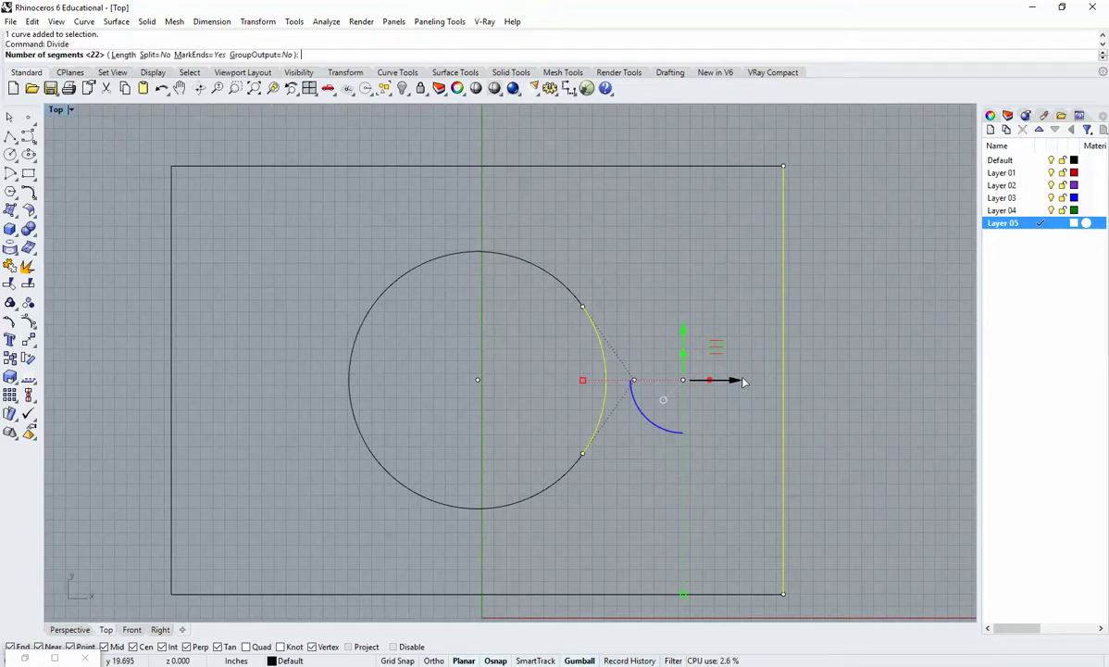
{"action": "type", "text": "3"}
{"action": "key", "text": "Return"}
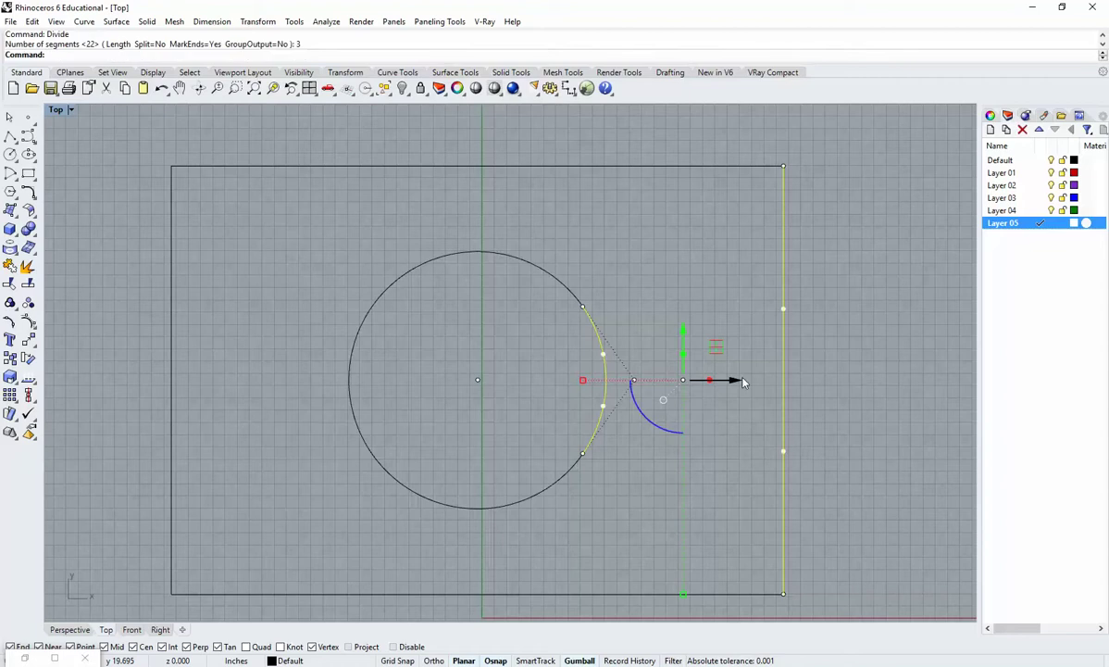
{"action": "left_click", "coordinate": [637, 305]}
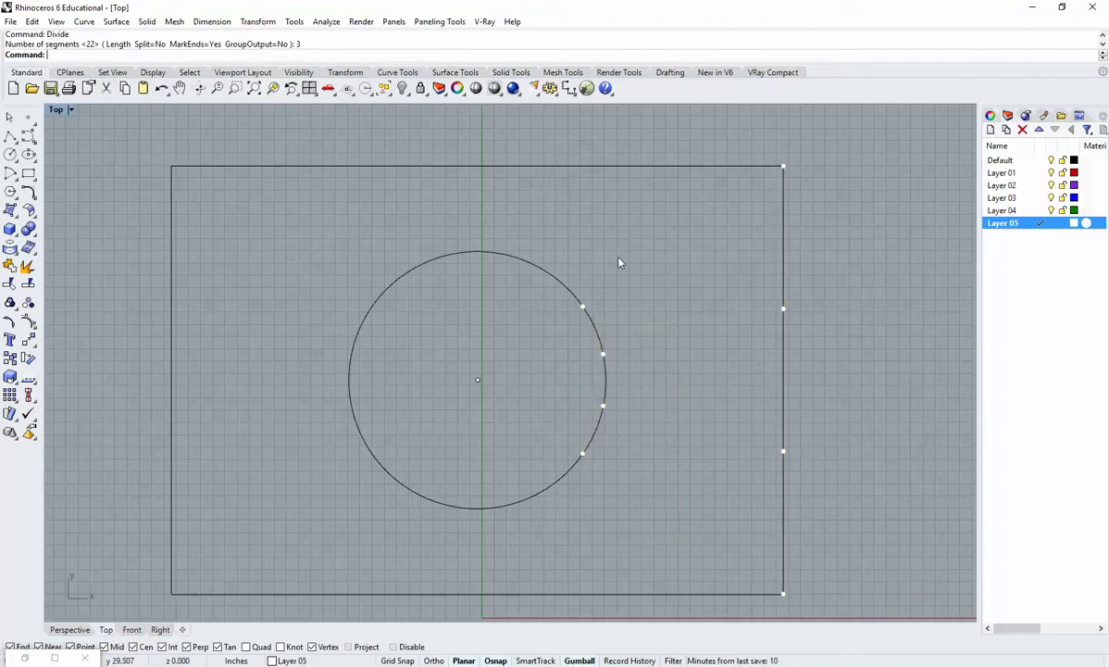
Divide the circle's top arc and the rectangle's top side into 3 segments each with points.
{"action": "right_click_drag", "start_coordinate": [629, 269], "coordinate": [640, 274]}
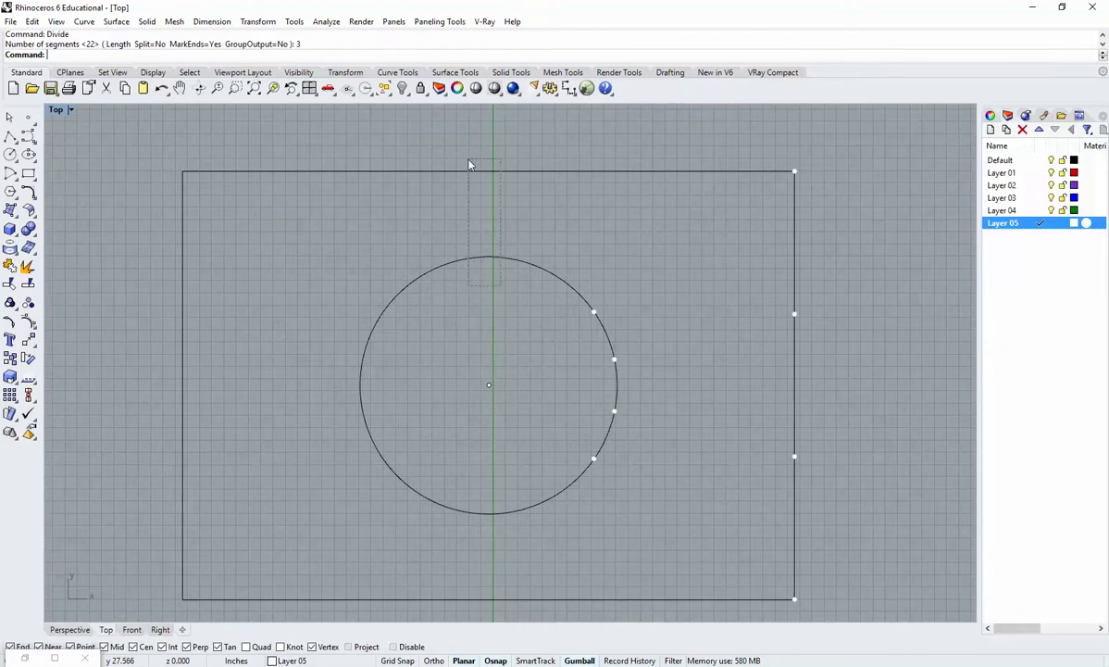
{"action": "left_click_drag", "start_coordinate": [505, 292], "coordinate": [469, 165]}
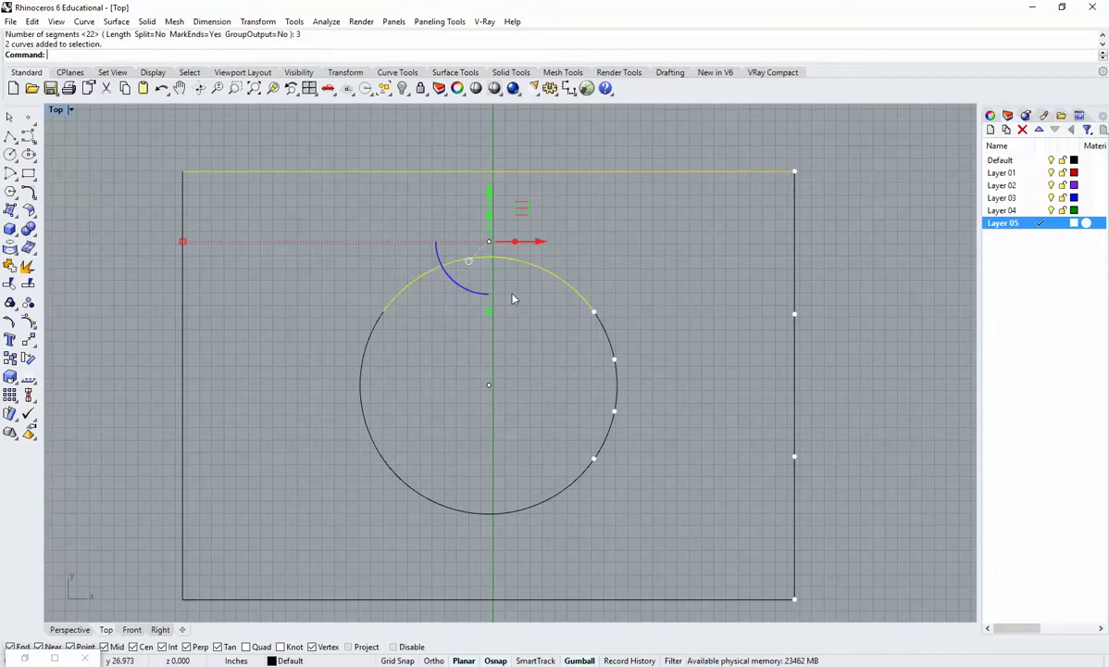
{"action": "key", "text": "Return"}
{"action": "key", "text": "Return"}
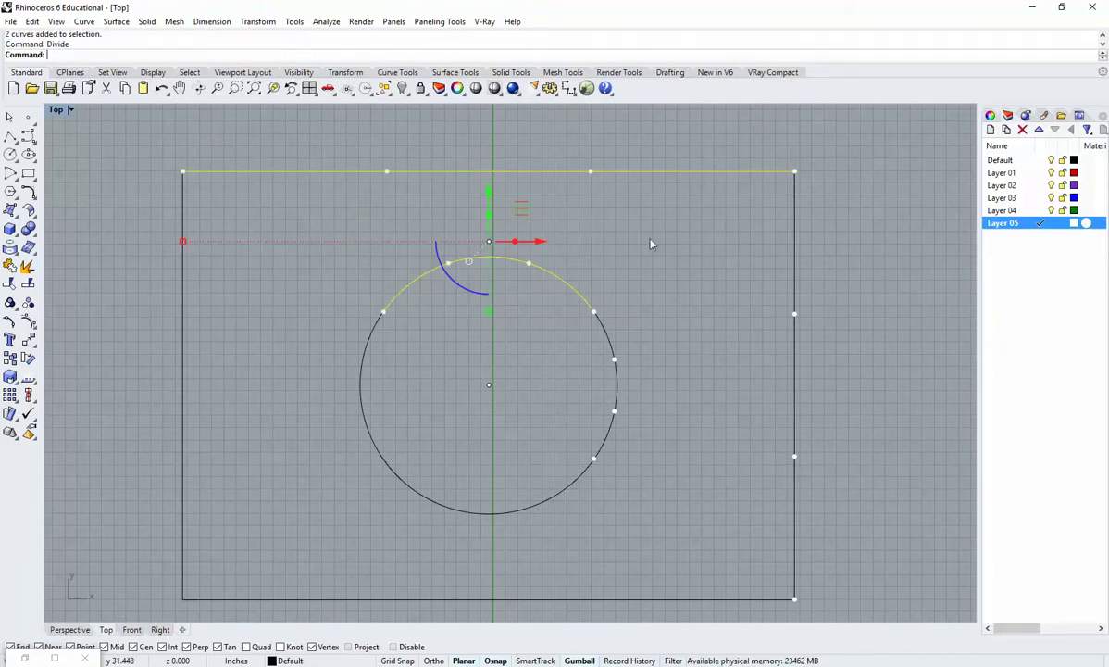
{"action": "key", "text": "Escape"}
Make the Default layer current and create a corner-point surface between the first left segments of the rectangle's top side and the top arc.
{"action": "right_click_drag", "start_coordinate": [648, 291], "coordinate": [562, 281]}
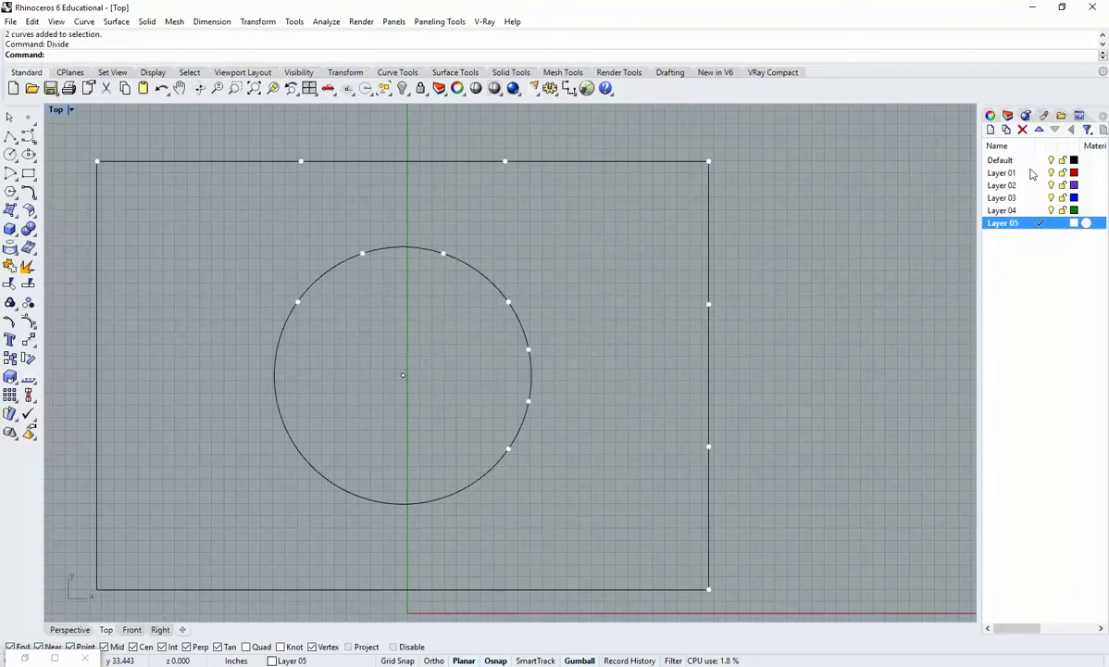
{"action": "left_click", "coordinate": [1040, 161]}
{"action": "left_click", "coordinate": [9, 136]}
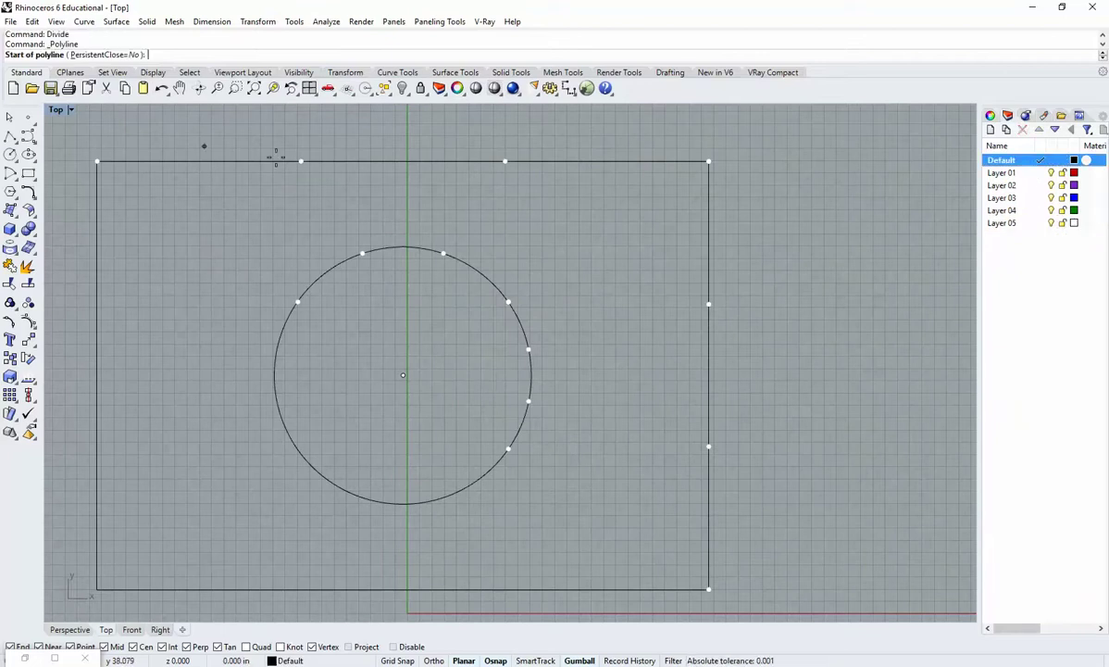
{"action": "key", "text": "Escape"}
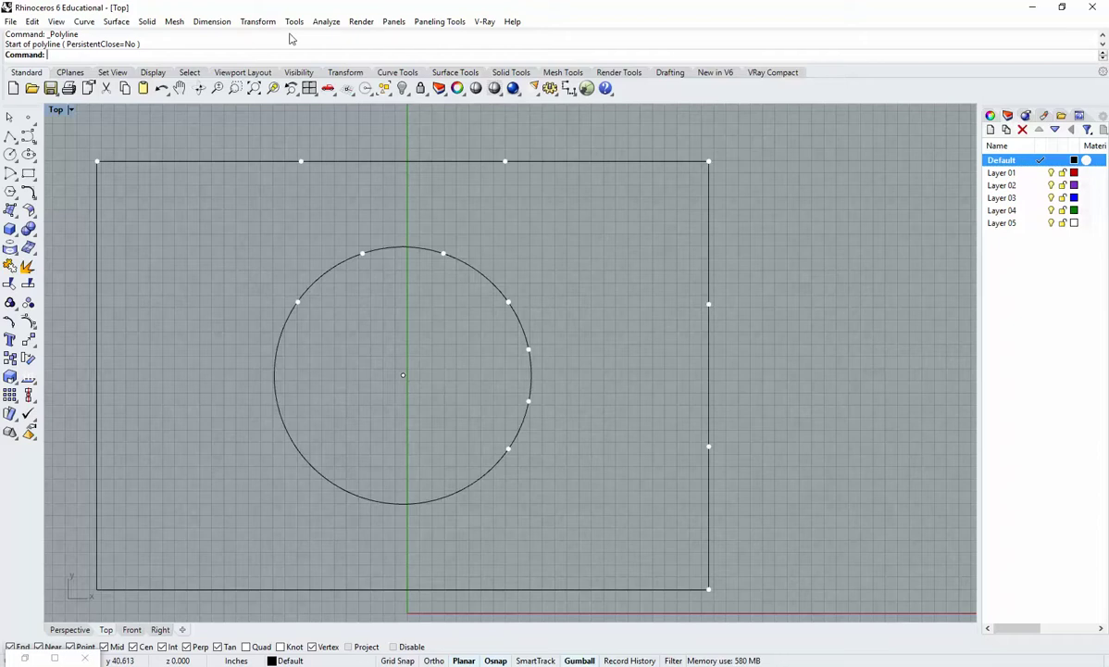
{"action": "left_click", "coordinate": [117, 21]}
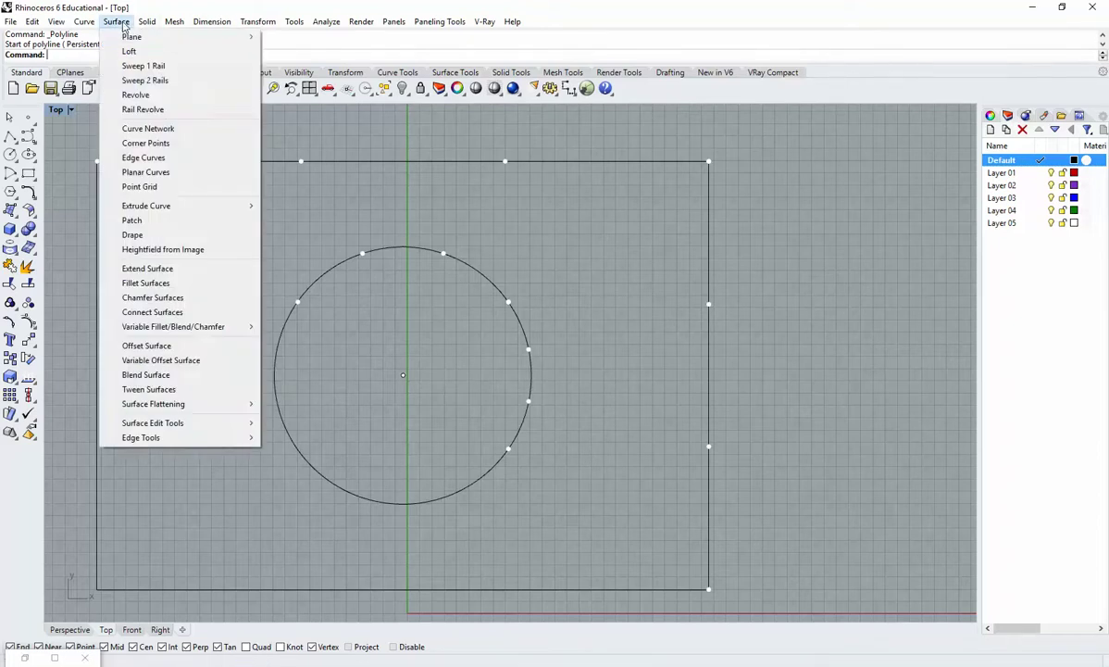
{"action": "left_click", "coordinate": [146, 143]}
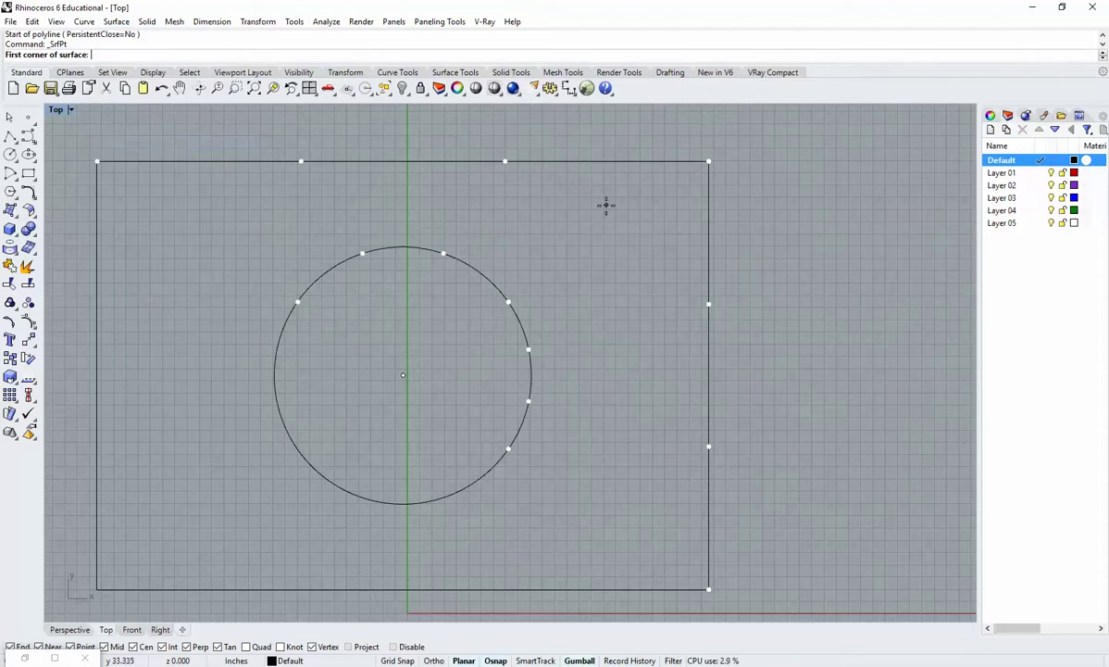
{"action": "left_click", "coordinate": [295, 300]}
{"action": "left_click", "coordinate": [97, 163]}
{"action": "left_click", "coordinate": [301, 162]}
{"action": "left_click", "coordinate": [362, 252]}
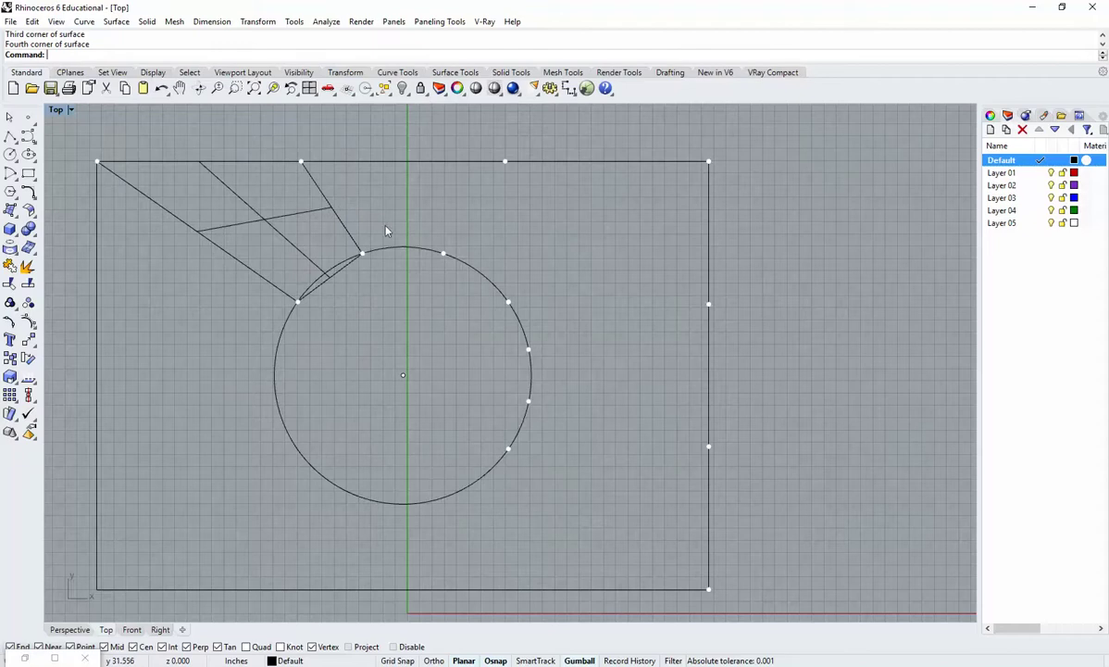
Set the Top viewport to Ghosted display and create a corner-point surface between the middle segments of the top side and top arc.
{"action": "left_click", "coordinate": [74, 110]}
{"action": "left_click", "coordinate": [88, 183]}
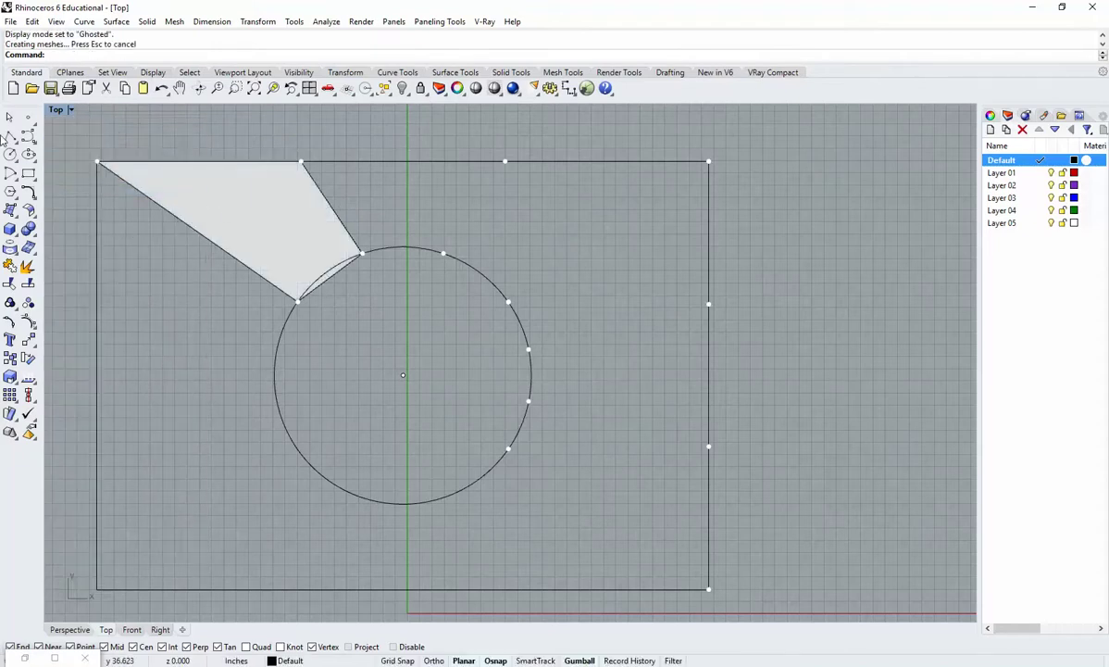
{"action": "left_click", "coordinate": [116, 21]}
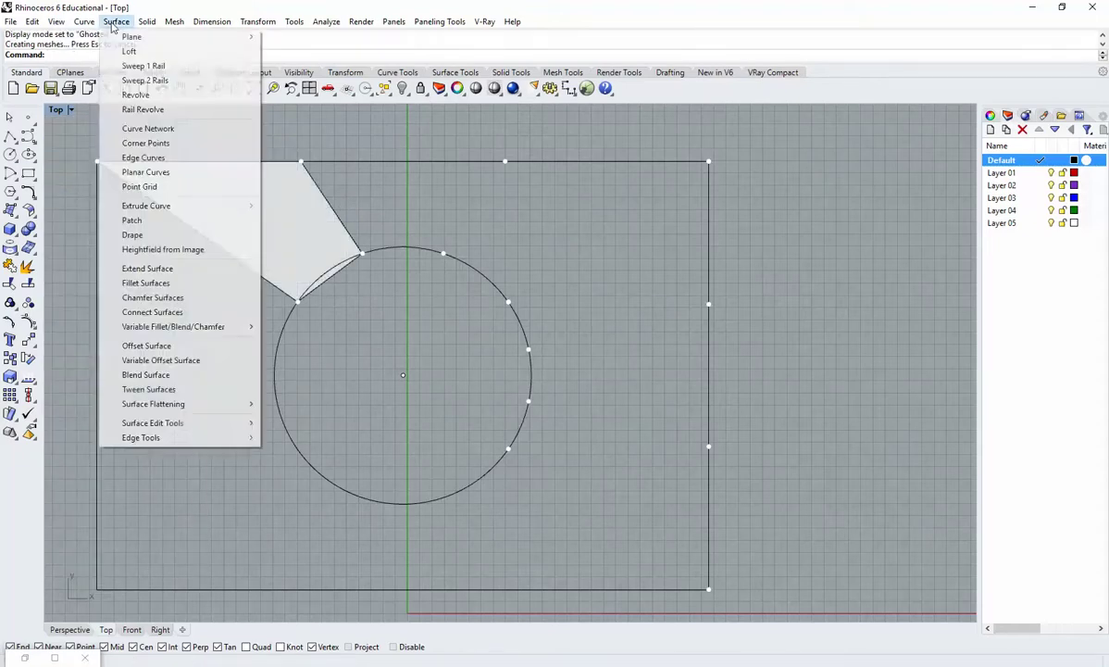
{"action": "left_click", "coordinate": [148, 143]}
{"action": "left_click", "coordinate": [362, 251]}
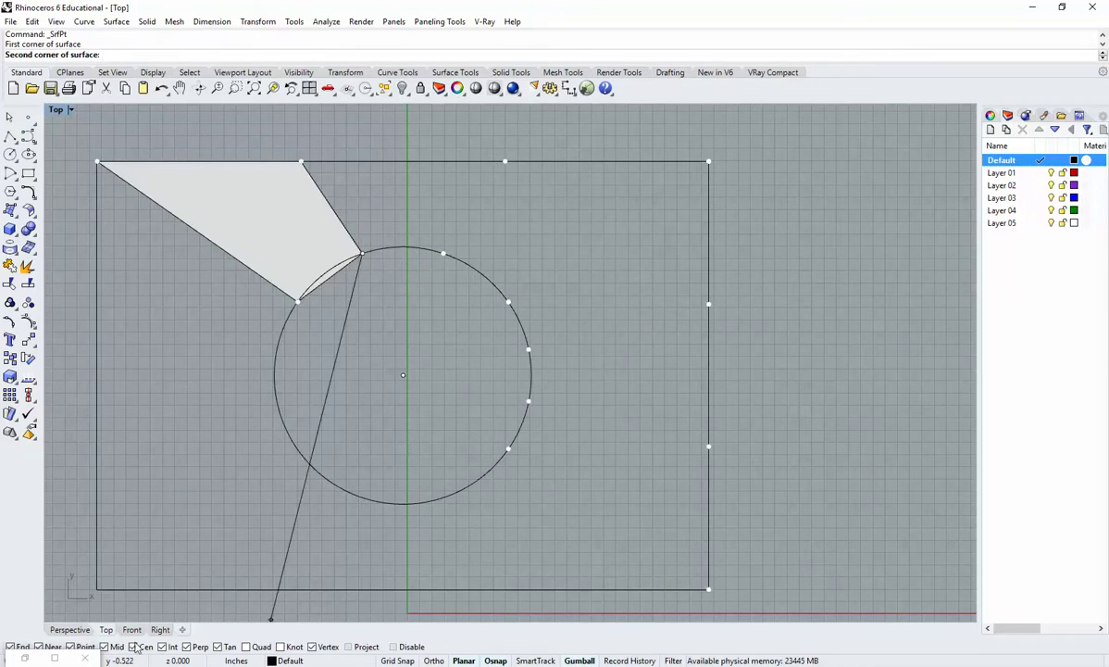
{"action": "left_click", "coordinate": [301, 161]}
{"action": "left_click", "coordinate": [500, 162]}
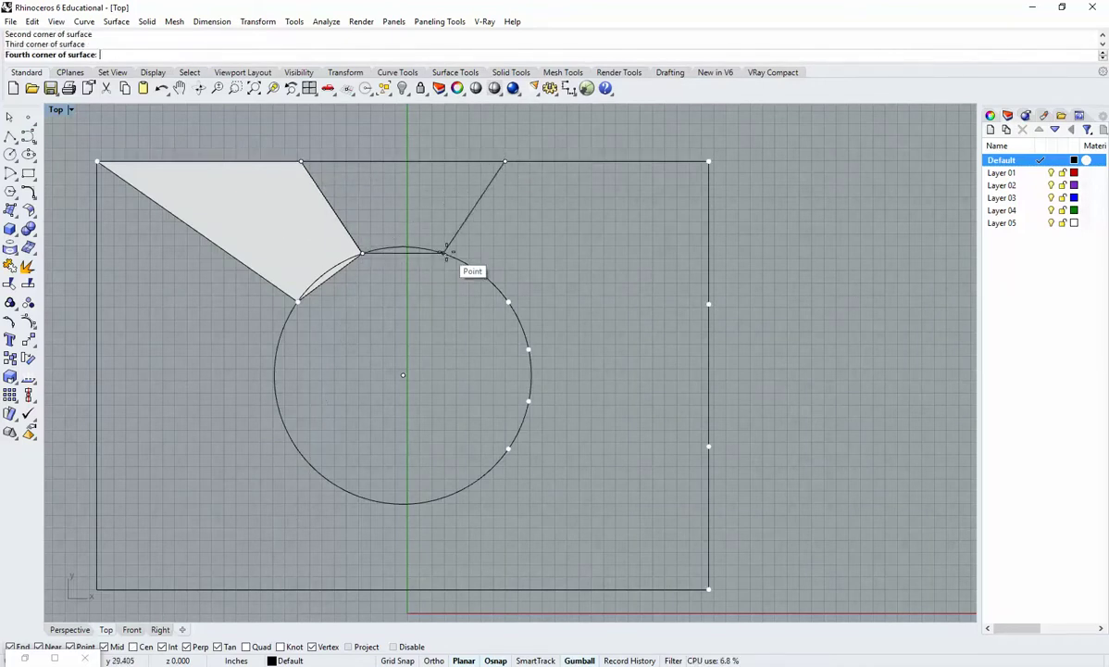
{"action": "left_click", "coordinate": [444, 252]}
Create a corner-point surface between the last right segments of the rectangle's top side and the top arc.
{"action": "key", "text": "Return"}
{"action": "left_click", "coordinate": [444, 252]}
{"action": "left_click", "coordinate": [505, 161]}
{"action": "left_click", "coordinate": [708, 161]}
{"action": "left_click", "coordinate": [508, 301]}
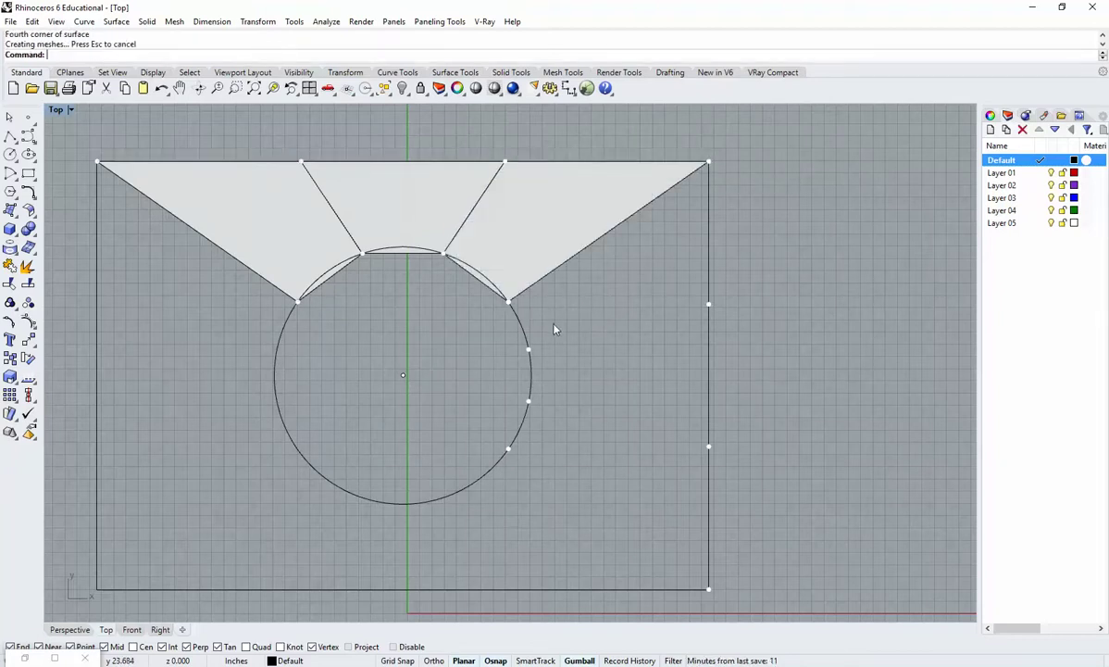
Mirror the three top panels to the bottom side, using a horizontal mirror line through the circle's centre point.
{"action": "left_click", "coordinate": [515, 249]}
{"action": "left_click", "coordinate": [381, 203], "text": "shift"}
{"action": "left_click", "coordinate": [256, 230], "text": "shift"}
{"action": "type", "text": "mirror"}
{"action": "key", "text": "Return"}
{"action": "left_click", "coordinate": [403, 375]}
{"action": "left_click", "coordinate": [445, 375]}
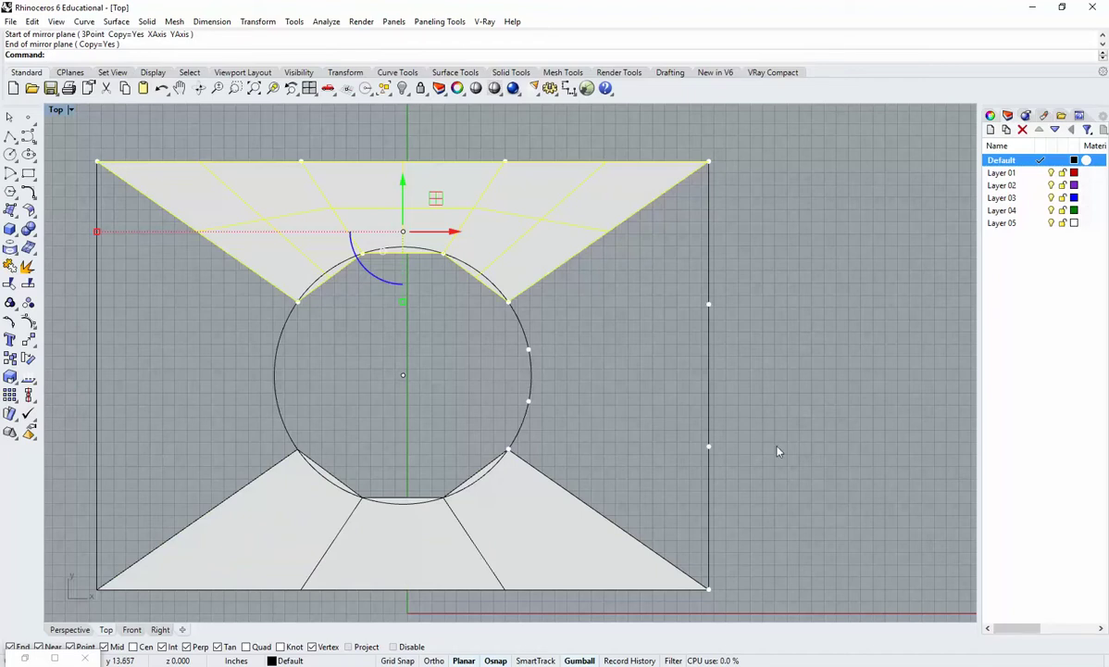
{"action": "left_click", "coordinate": [554, 370]}
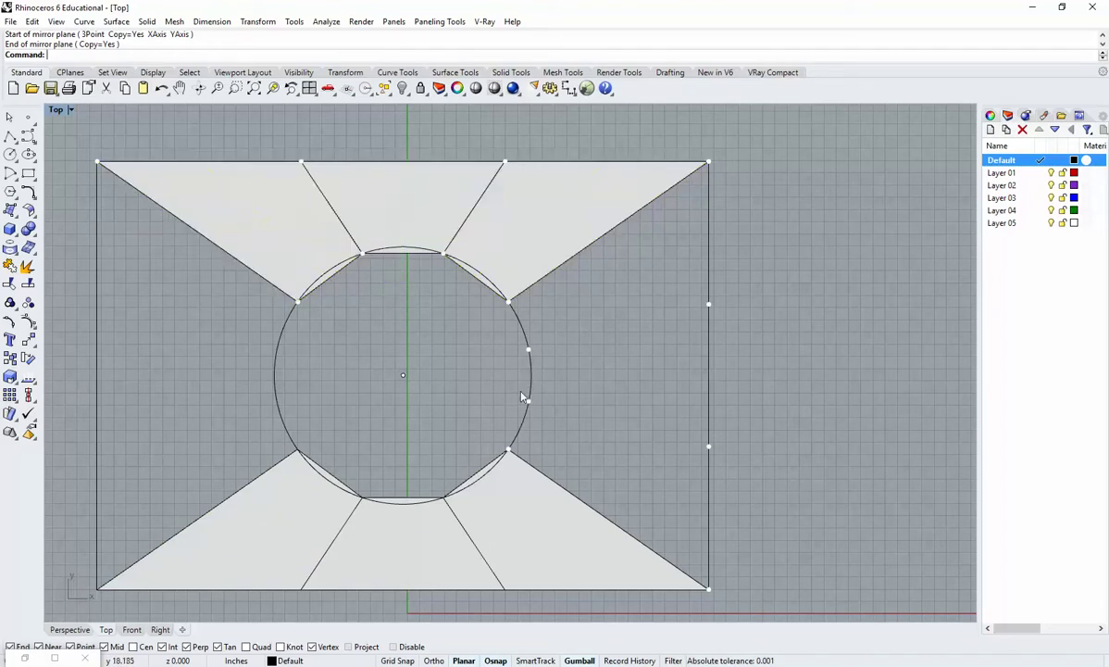
Create a corner-point surface between the lowest segments of the rectangle's right side and the right arc.
{"action": "left_click", "coordinate": [116, 22]}
{"action": "left_click", "coordinate": [145, 144]}
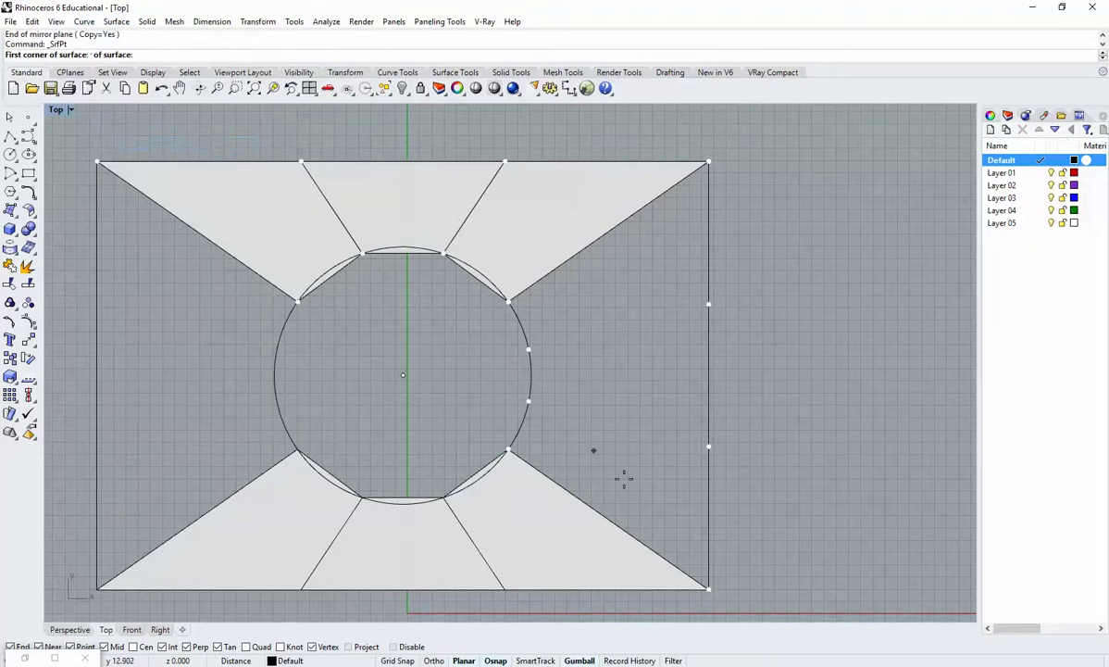
{"action": "left_click", "coordinate": [709, 587]}
{"action": "left_click", "coordinate": [510, 451]}
{"action": "left_click", "coordinate": [527, 402]}
{"action": "left_click", "coordinate": [709, 445]}
Create a corner-point surface between the middle segments of the rectangle's right side and the right arc.
{"action": "key", "text": "Return"}
{"action": "left_click", "coordinate": [708, 446]}
{"action": "left_click", "coordinate": [527, 402]}
{"action": "left_click", "coordinate": [527, 350]}
{"action": "left_click", "coordinate": [708, 303]}
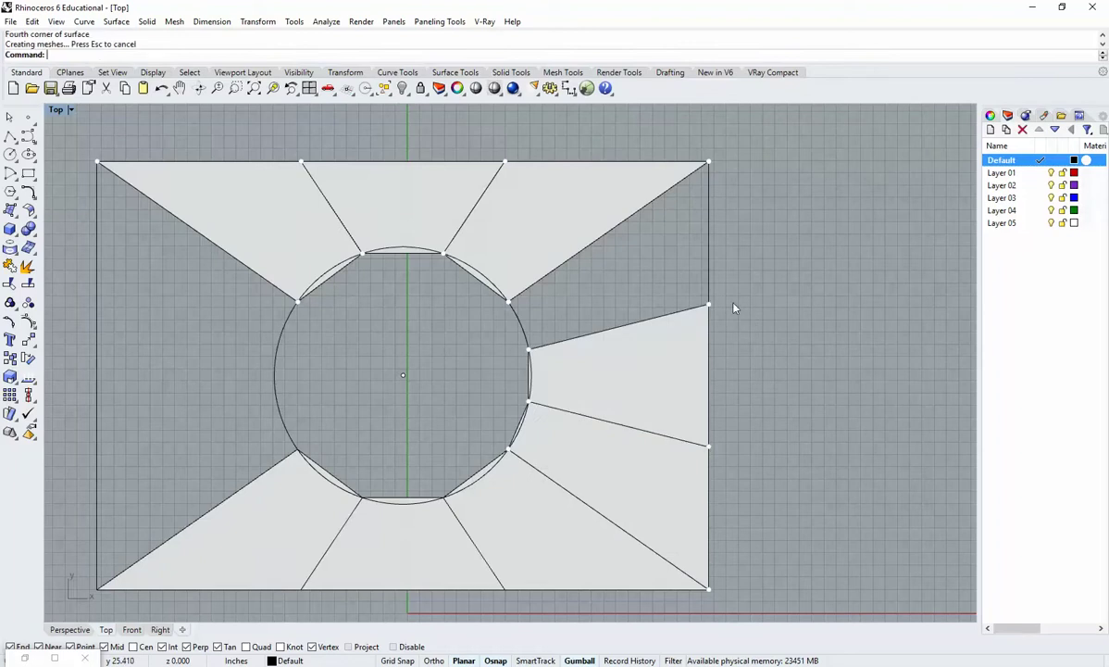
Create a corner-point surface between the uppermost segments of the rectangle's right side and the right arc.
{"action": "key", "text": "Return"}
{"action": "left_click", "coordinate": [708, 304]}
{"action": "left_click", "coordinate": [530, 349]}
{"action": "left_click", "coordinate": [509, 301]}
{"action": "left_click", "coordinate": [708, 163]}
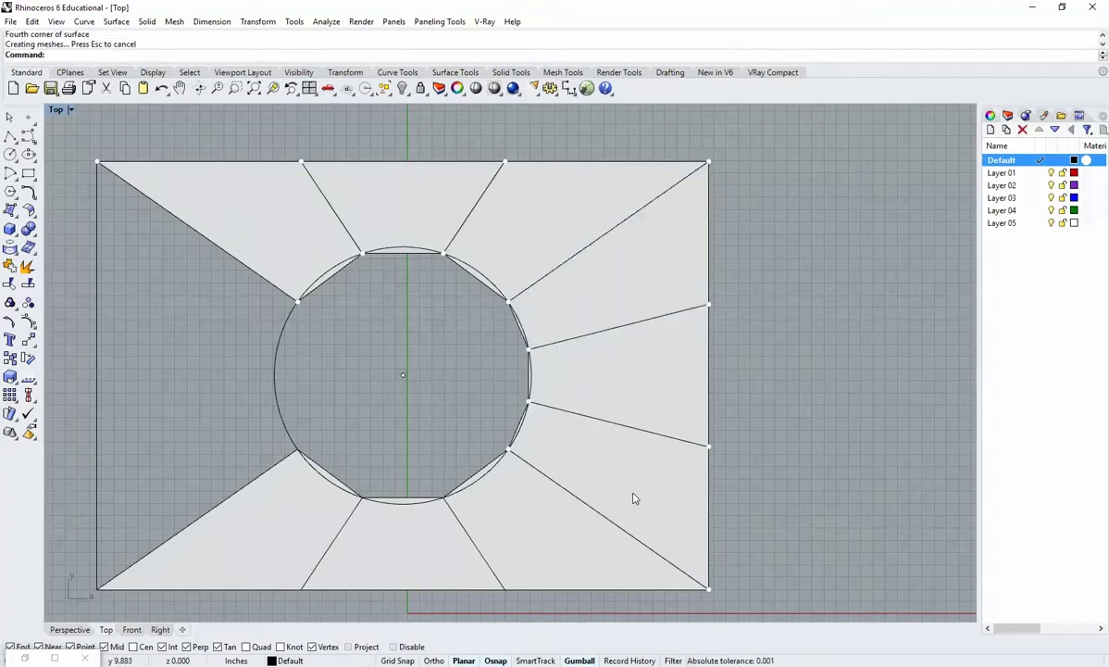
Mirror the three right-side panels to the left side, using a vertical mirror line through the circle's centre point.
{"action": "left_click", "coordinate": [634, 498]}
{"action": "left_click", "coordinate": [638, 374], "text": "shift"}
{"action": "left_click", "coordinate": [674, 276], "text": "shift"}
{"action": "type", "text": "Mirror"}
{"action": "key", "text": "Return"}
{"action": "left_click", "coordinate": [403, 374]}
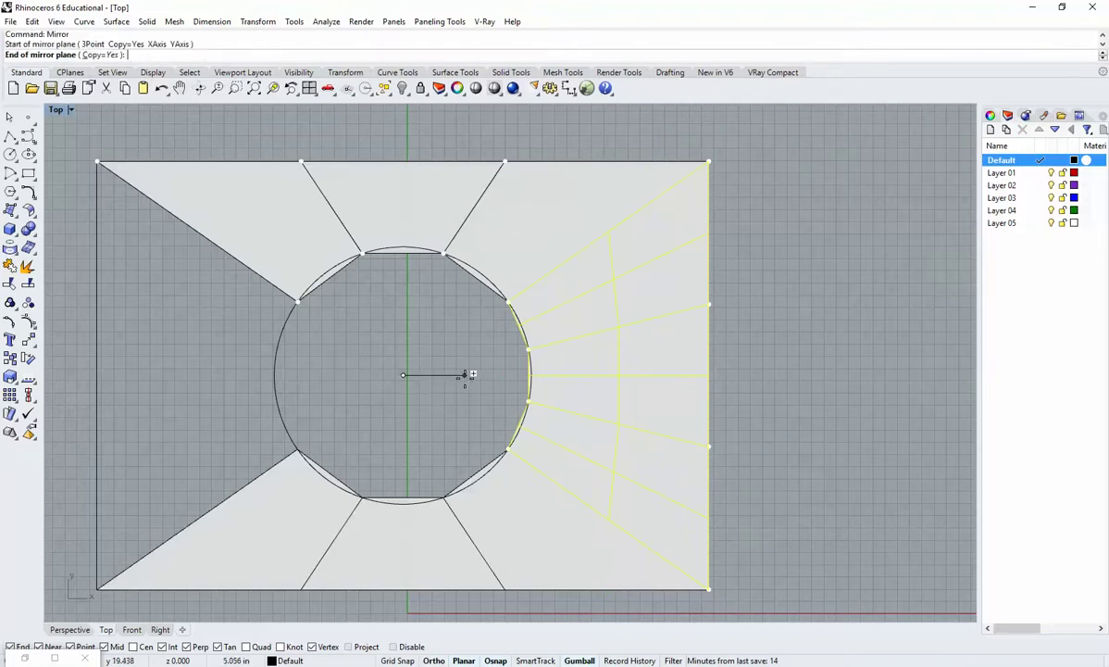
{"action": "left_click", "coordinate": [425, 309], "text": "shift"}
{"action": "left_click", "coordinate": [775, 302]}
Switch from the Top viewport to a maximized Perspective viewport that shows the whole panelled surface.
{"action": "right_click_drag", "start_coordinate": [561, 382], "coordinate": [561, 358]}
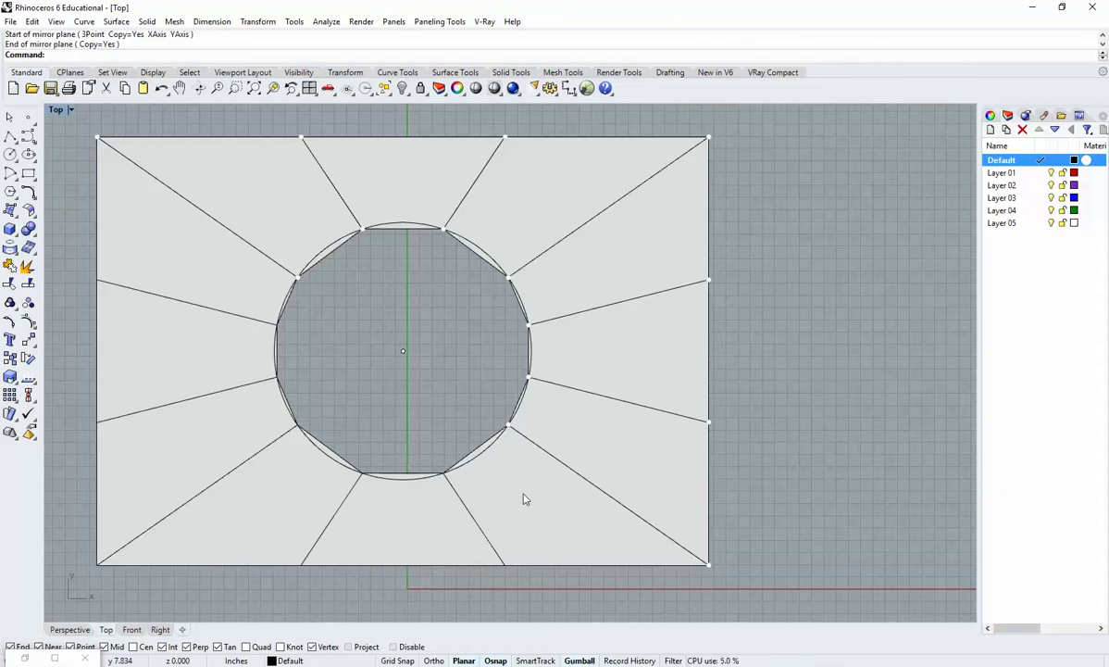
{"action": "right_click_drag", "start_coordinate": [531, 501], "coordinate": [534, 494]}
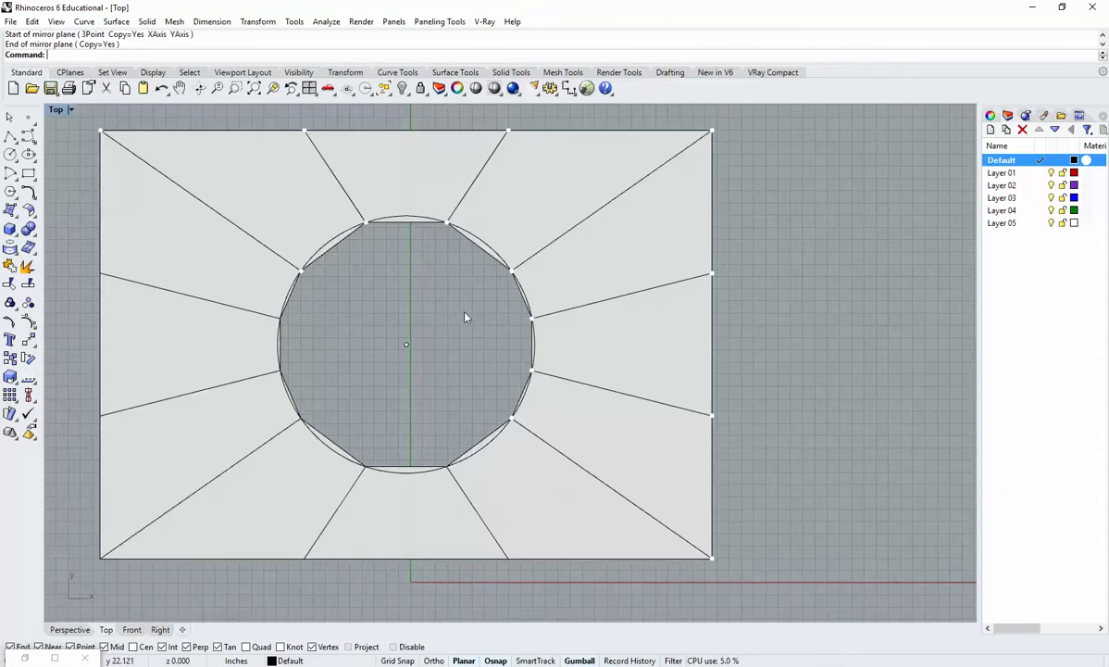
{"action": "right_click_drag", "start_coordinate": [448, 334], "coordinate": [454, 346]}
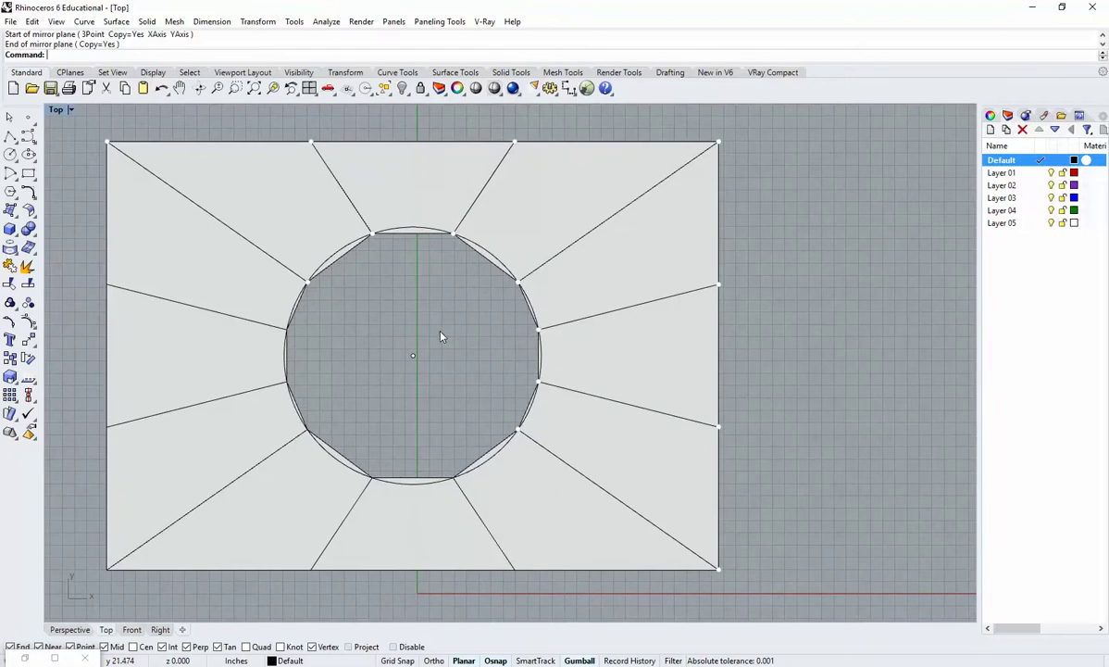
{"action": "double_click", "coordinate": [55, 109]}
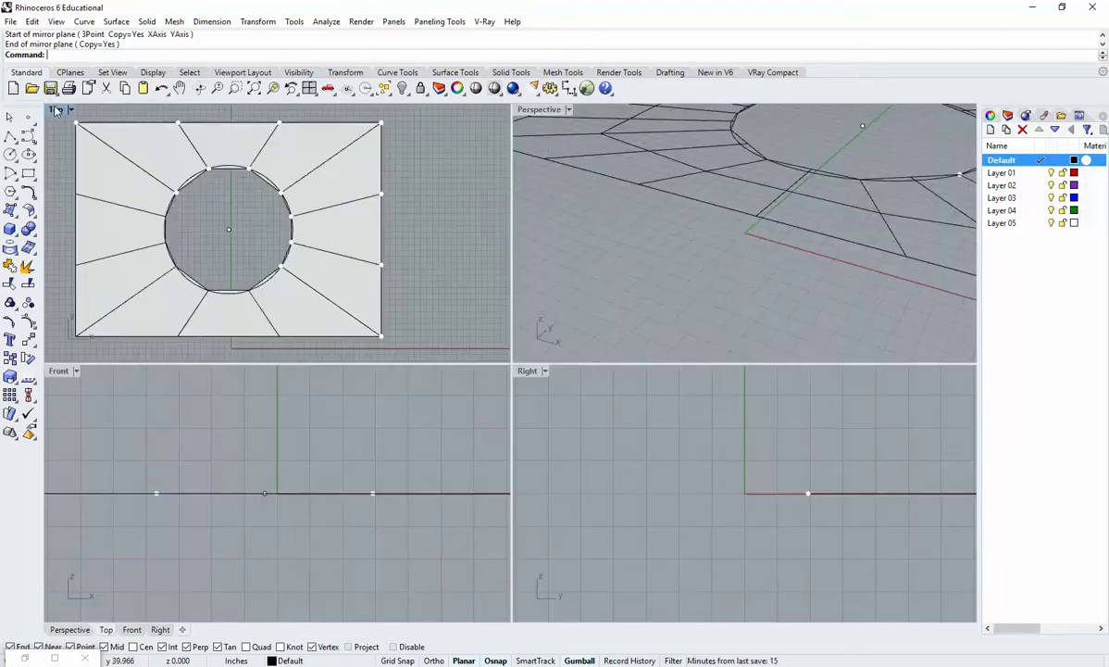
{"action": "double_click", "coordinate": [548, 110]}
{"action": "right_click_drag", "start_coordinate": [746, 389], "coordinate": [663, 460]}
{"action": "right_click_drag", "start_coordinate": [852, 504], "coordinate": [444, 382], "text": "shift"}
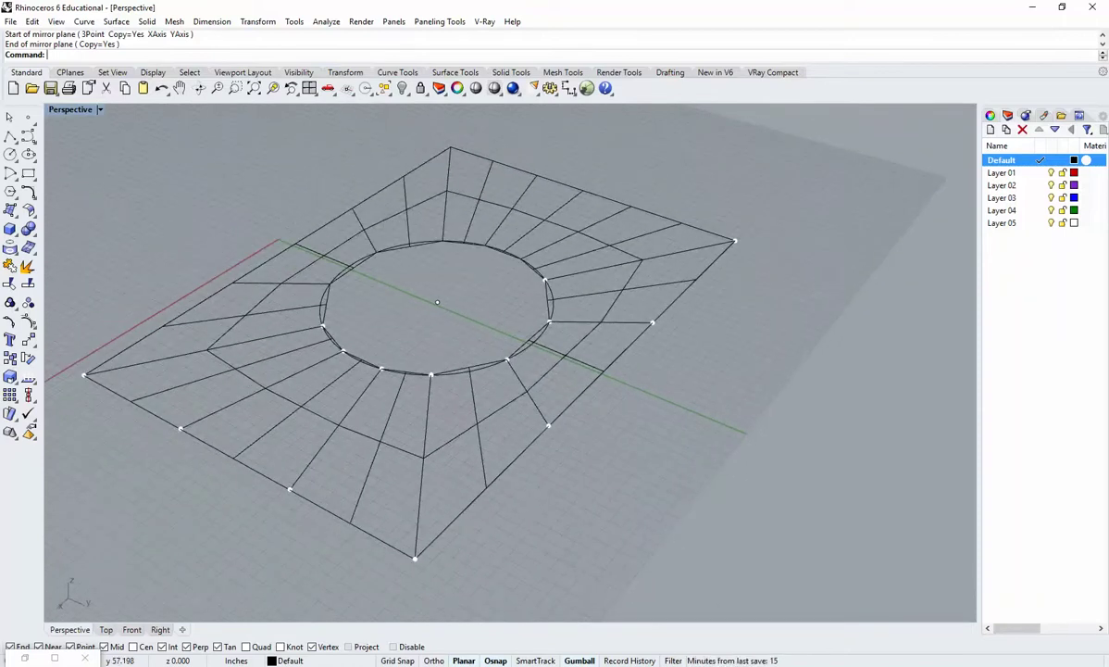
Hide three adjacent panels around the rectangle's lower-right corner: the bottom side's rightmost panel and the right side's lowest and middle panels.
{"action": "scroll", "coordinate": [451, 361], "scroll_direction": "up", "scroll_amount": 5}
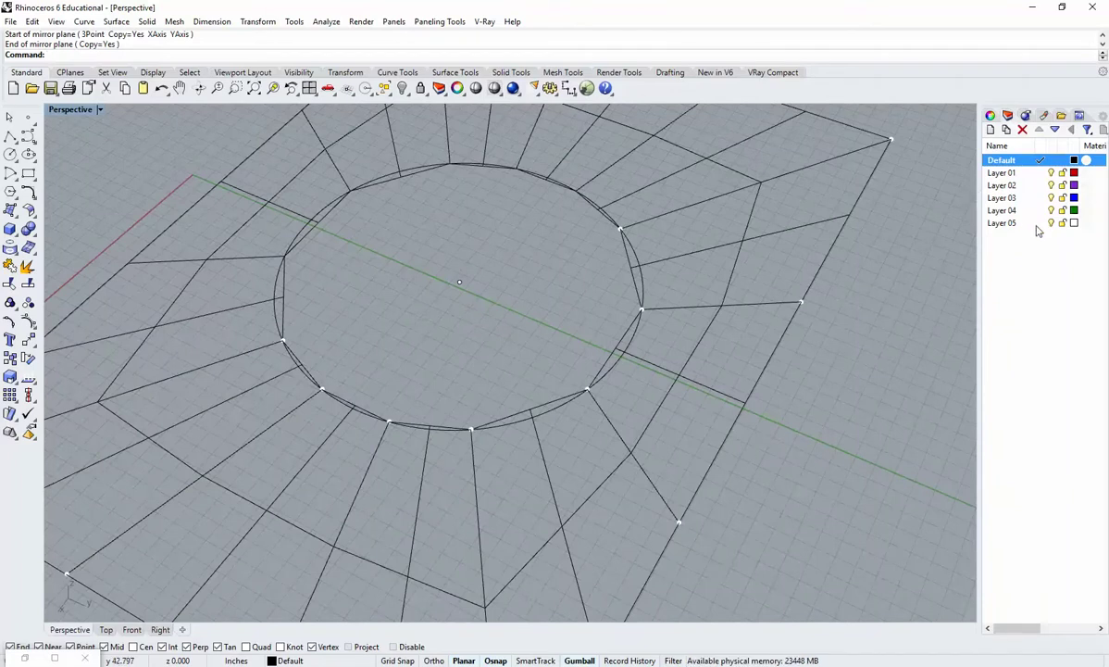
{"action": "right_click_drag", "start_coordinate": [676, 402], "coordinate": [556, 362]}
{"action": "right_click_drag", "start_coordinate": [242, 353], "coordinate": [273, 319], "text": "shift"}
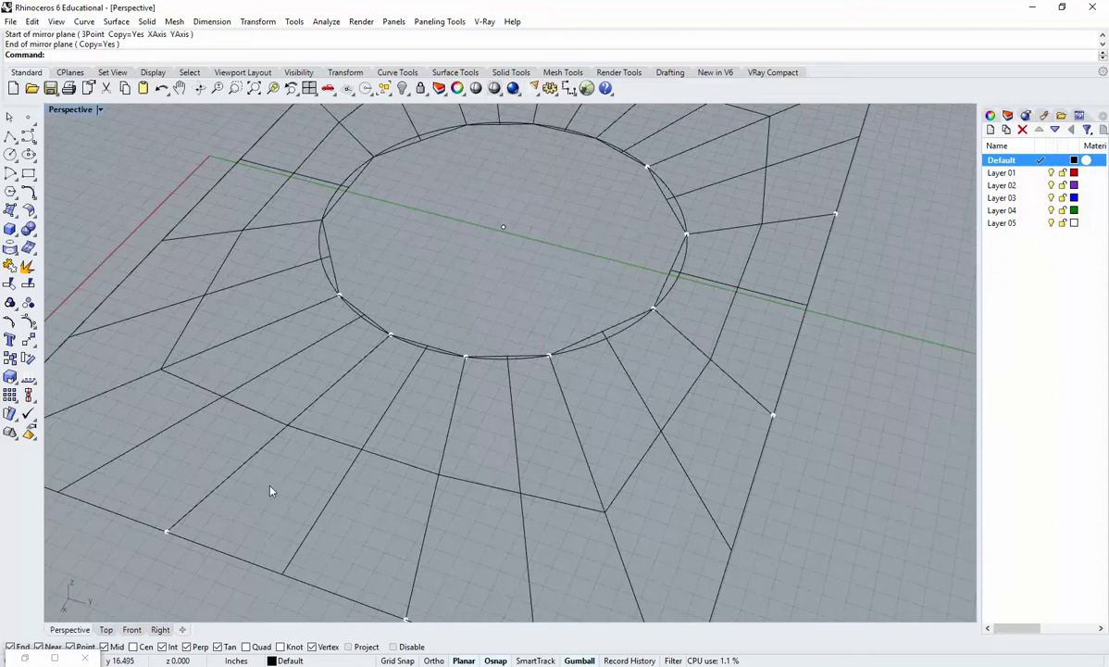
{"action": "left_click_drag", "start_coordinate": [272, 490], "coordinate": [194, 291]}
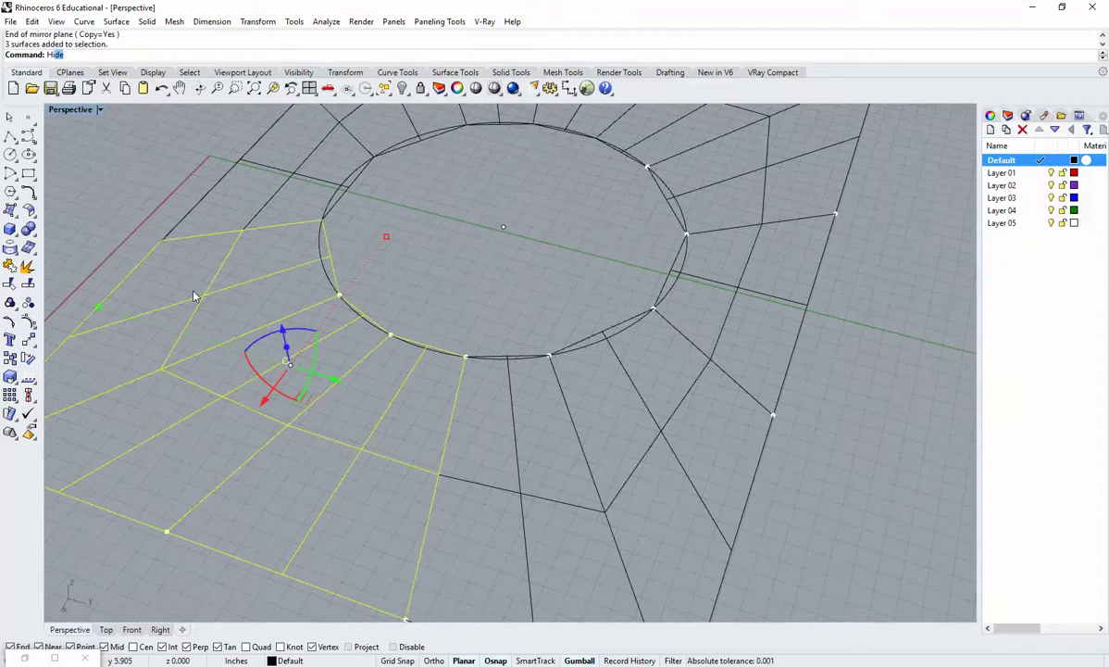
{"action": "key", "text": "Return"}
{"action": "right_click_drag", "start_coordinate": [194, 294], "coordinate": [285, 411]}
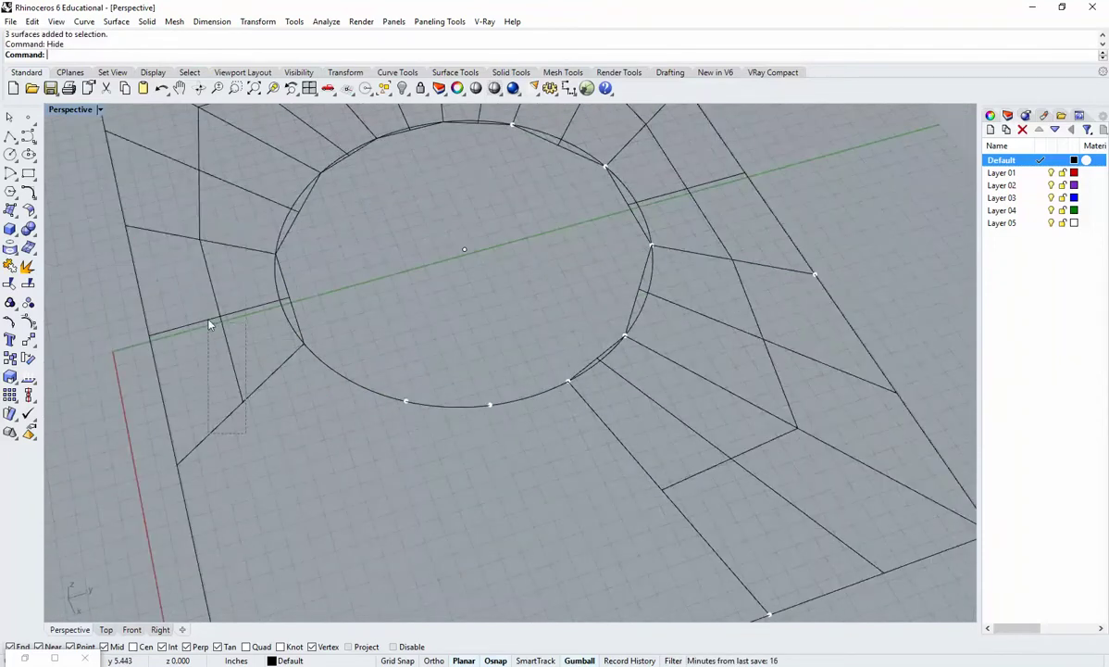
Hide all the remaining panels between the circle and the rectangle.
{"action": "left_click_drag", "start_coordinate": [208, 274], "coordinate": [205, 276]}
{"action": "right_click_drag", "start_coordinate": [206, 276], "coordinate": [544, 450]}
{"action": "scroll", "coordinate": [544, 450], "scroll_direction": "up", "scroll_amount": 2}
{"action": "left_click_drag", "start_coordinate": [524, 385], "coordinate": [475, 188], "text": "shift"}
{"action": "right_click_drag", "start_coordinate": [474, 188], "coordinate": [483, 461], "text": "shift"}
{"action": "right_click_drag", "start_coordinate": [483, 461], "coordinate": [560, 571]}
{"action": "left_click_drag", "start_coordinate": [490, 523], "coordinate": [454, 360], "text": "shift"}
{"action": "right_click_drag", "start_coordinate": [440, 276], "coordinate": [612, 424], "text": "shift"}
{"action": "left_click_drag", "start_coordinate": [542, 185], "coordinate": [543, 181]}
{"action": "key", "text": "Return"}
Join the rectangle's side segments and the circle's arcs into two closed curves.
{"action": "right_click_drag", "start_coordinate": [542, 173], "coordinate": [737, 467]}
{"action": "left_click_drag", "start_coordinate": [737, 468], "coordinate": [672, 315]}
{"action": "left_click", "coordinate": [680, 261], "text": "shift"}
{"action": "left_click", "coordinate": [554, 299], "text": "shift"}
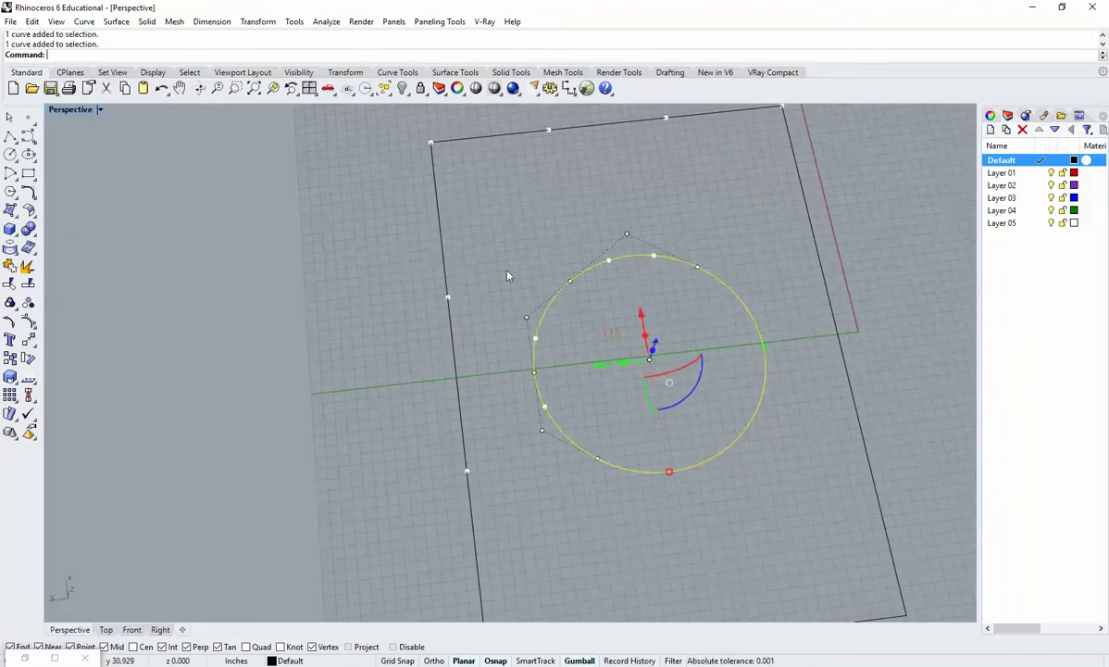
{"action": "left_click", "coordinate": [471, 140], "text": "shift"}
{"action": "left_click", "coordinate": [441, 209], "text": "shift"}
{"action": "right_click_drag", "start_coordinate": [745, 246], "coordinate": [646, 279], "text": "shift"}
{"action": "left_click", "coordinate": [750, 407], "text": "shift"}
{"action": "right_click_drag", "start_coordinate": [800, 559], "coordinate": [522, 507], "text": "shift"}
{"action": "type", "text": "join"}
{"action": "key", "text": "Return"}
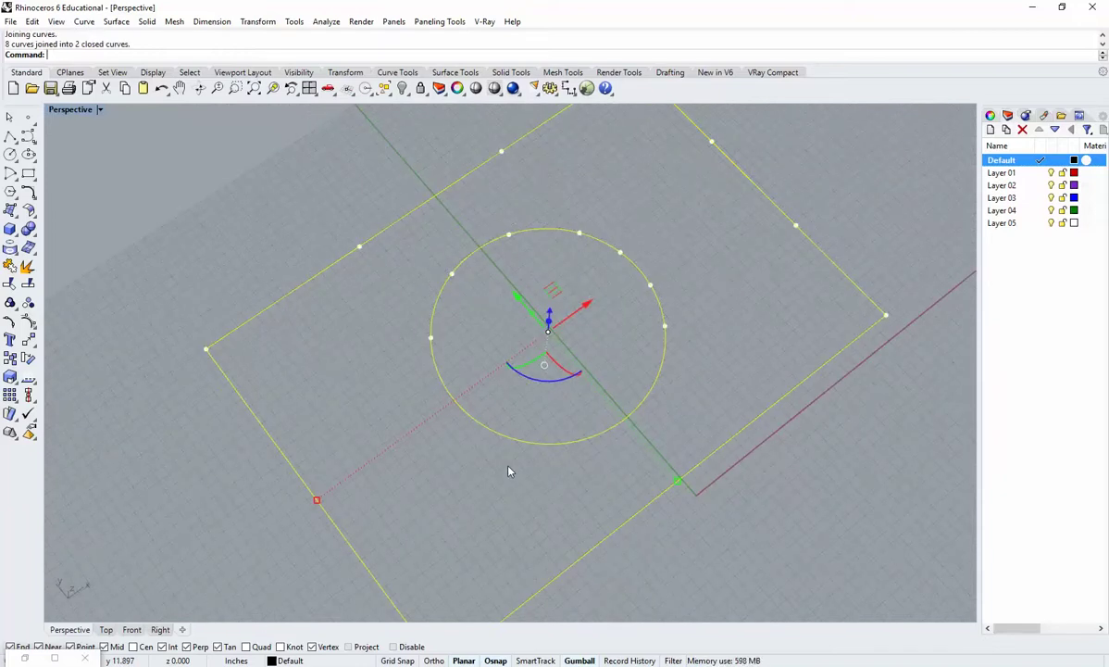
{"action": "key", "text": "Escape"}
Check that the rectangle and circle each select as one curve, and show all hidden panels again.
{"action": "right_click_drag", "start_coordinate": [525, 488], "coordinate": [498, 478]}
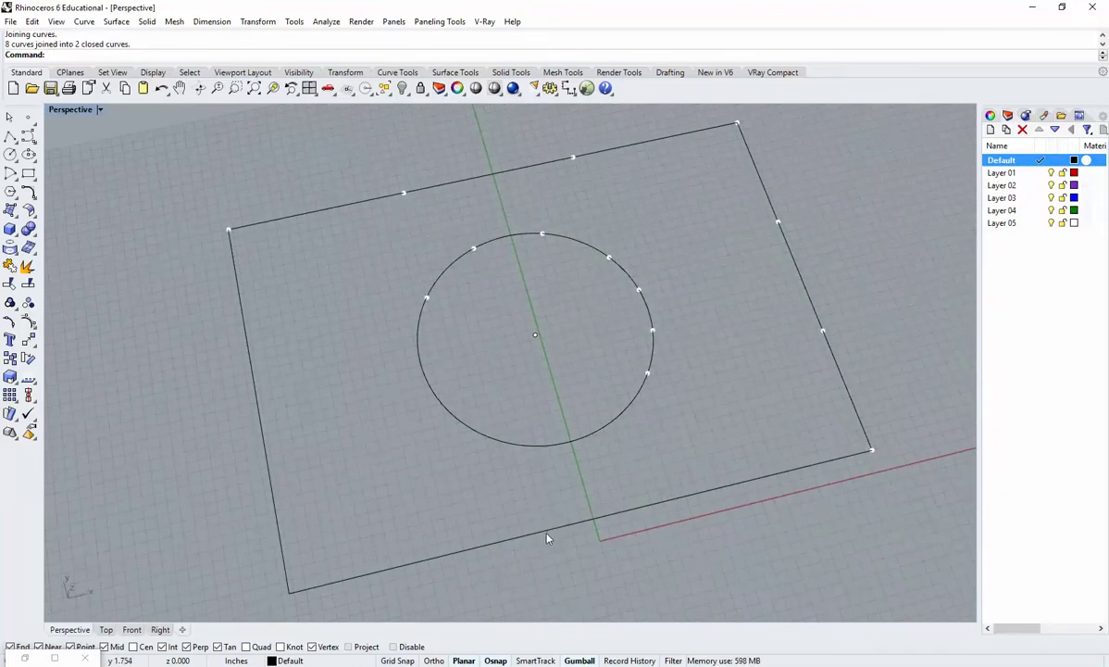
{"action": "left_click", "coordinate": [546, 537]}
{"action": "left_click", "coordinate": [512, 449]}
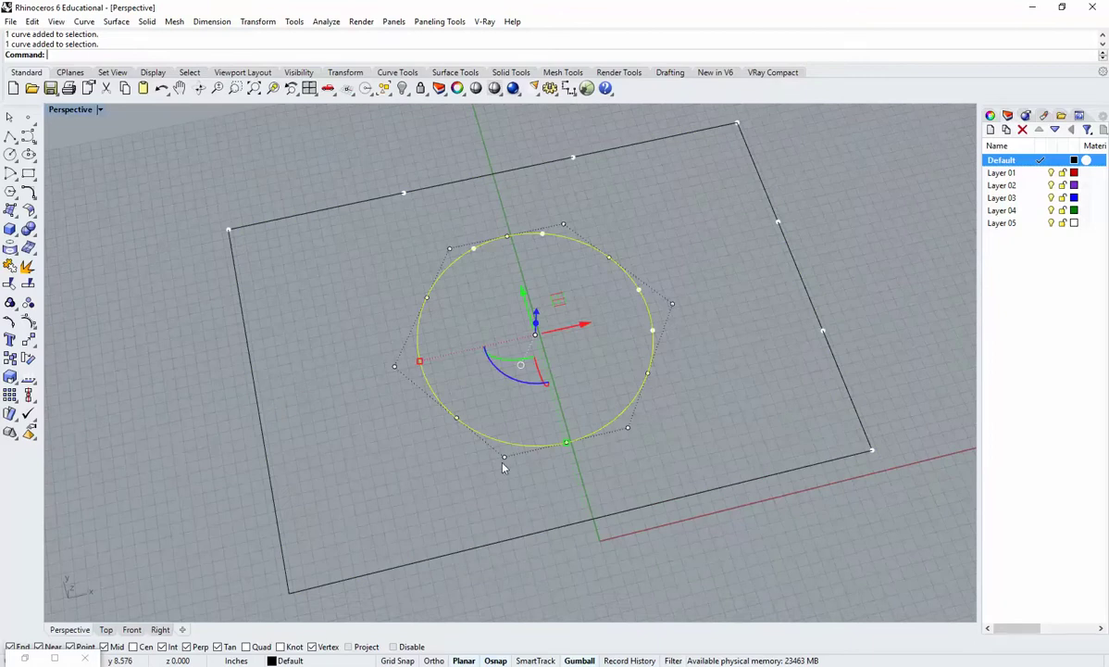
{"action": "key", "text": "Escape"}
{"action": "type", "text": "Show"}
{"action": "key", "text": "Return"}
Hide the circle's centre point together with the leftover curves selected with it.
{"action": "right_click_drag", "start_coordinate": [459, 480], "coordinate": [540, 361]}
{"action": "left_click_drag", "start_coordinate": [508, 296], "coordinate": [503, 295]}
{"action": "type", "text": "Hide"}
{"action": "key", "text": "Return"}
Move the joined circle and rectangle curves to Layer 05.
{"action": "scroll", "coordinate": [477, 260], "scroll_direction": "up", "scroll_amount": 3}
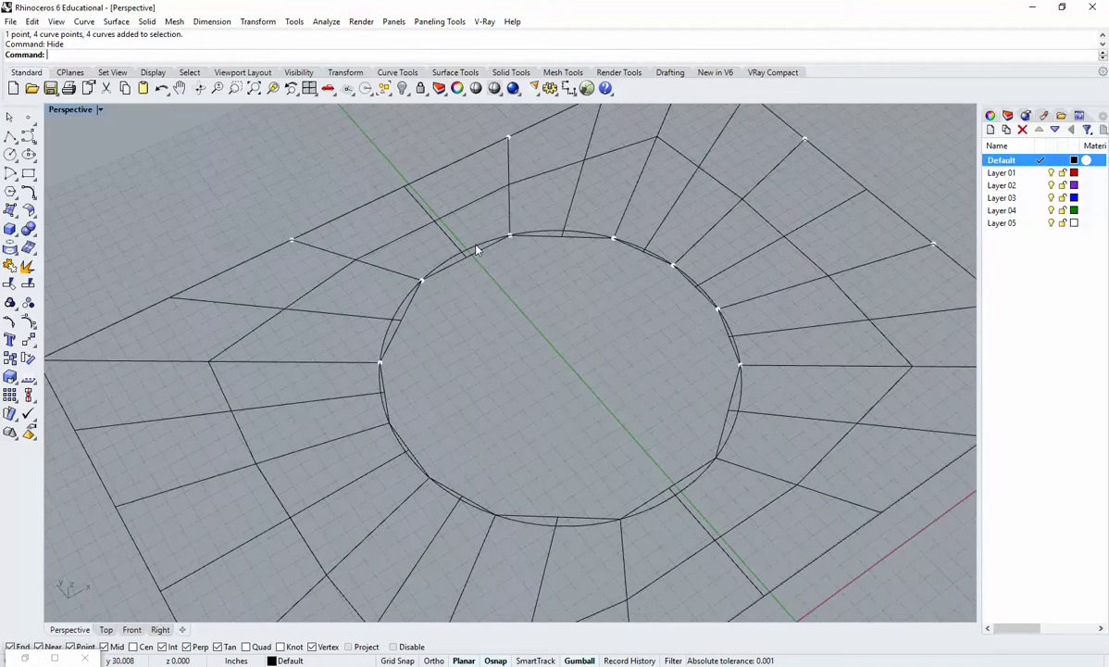
{"action": "left_click", "coordinate": [475, 250]}
{"action": "left_click", "coordinate": [466, 203]}
{"action": "left_click", "coordinate": [472, 205]}
{"action": "scroll", "coordinate": [512, 289], "scroll_direction": "down", "scroll_amount": 2}
{"action": "left_click", "coordinate": [990, 117]}
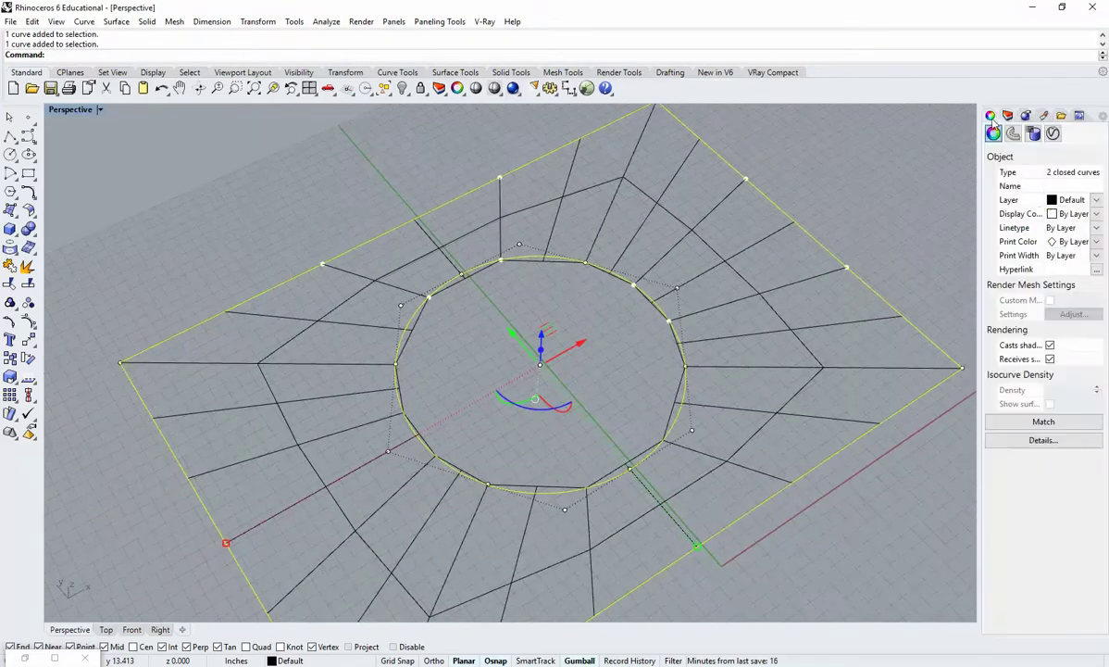
{"action": "left_click", "coordinate": [1097, 206]}
{"action": "left_click", "coordinate": [1074, 277]}
{"action": "left_click", "coordinate": [1008, 116]}
{"action": "left_click", "coordinate": [765, 324]}
Inspect the roof surface panel by panel, selecting individual panels along the rectangle's upper side and corner.
{"action": "scroll", "coordinate": [709, 304], "scroll_direction": "down", "scroll_amount": 4}
{"action": "right_click_drag", "start_coordinate": [709, 304], "coordinate": [576, 302]}
{"action": "scroll", "coordinate": [523, 295], "scroll_direction": "up", "scroll_amount": 4}
{"action": "left_click", "coordinate": [567, 248]}
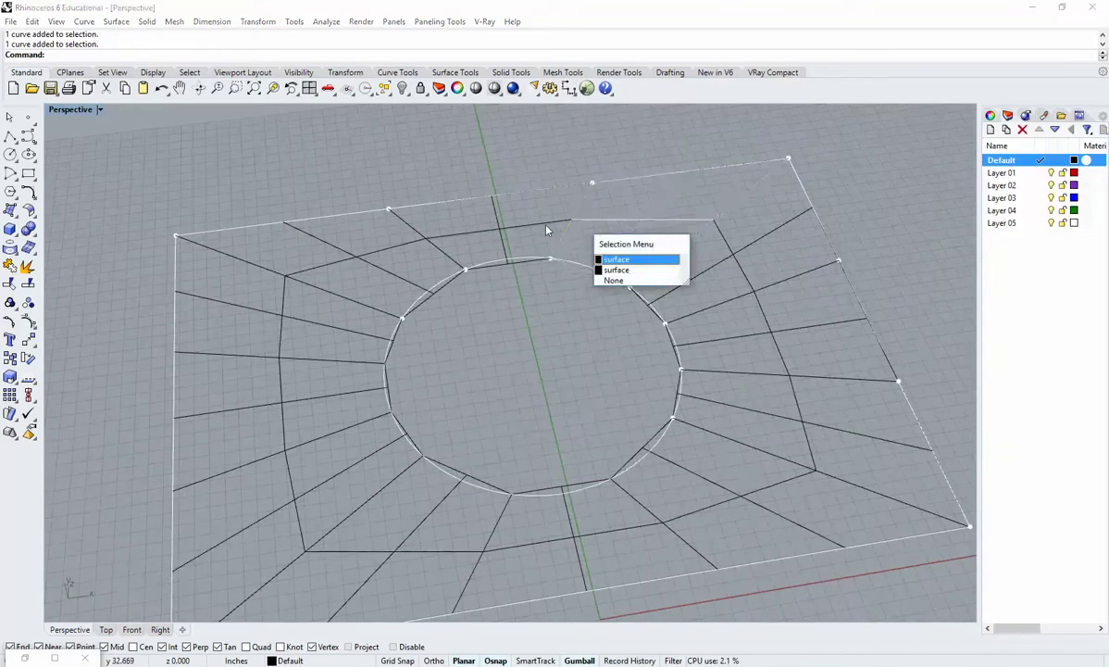
{"action": "left_click", "coordinate": [593, 239]}
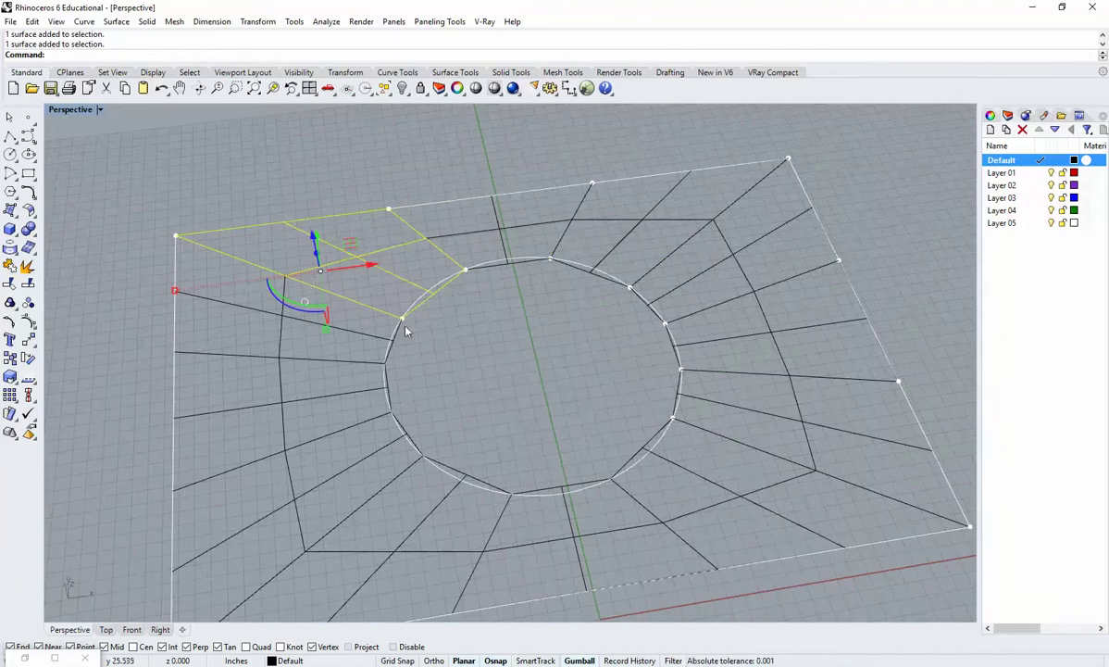
{"action": "left_click", "coordinate": [485, 343]}
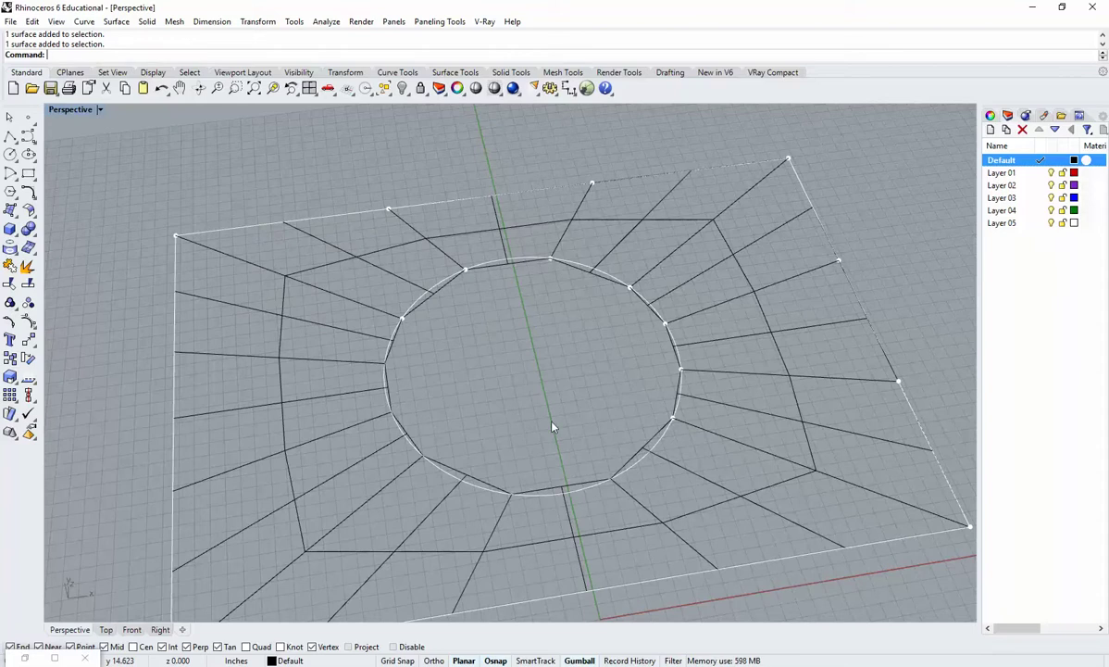
{"action": "right_click_drag", "start_coordinate": [520, 429], "coordinate": [403, 278]}
{"action": "left_click", "coordinate": [401, 258]}
{"action": "left_click", "coordinate": [441, 305]}
{"action": "right_click_drag", "start_coordinate": [466, 322], "coordinate": [491, 363]}
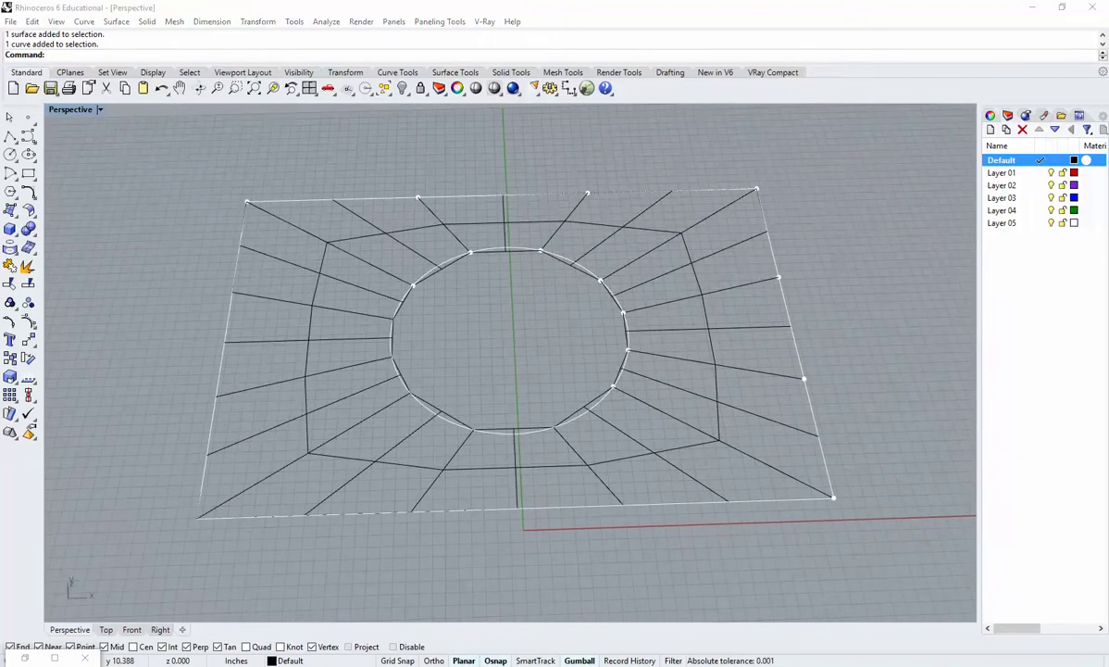
{"action": "right_click_drag", "start_coordinate": [428, 393], "coordinate": [366, 491]}
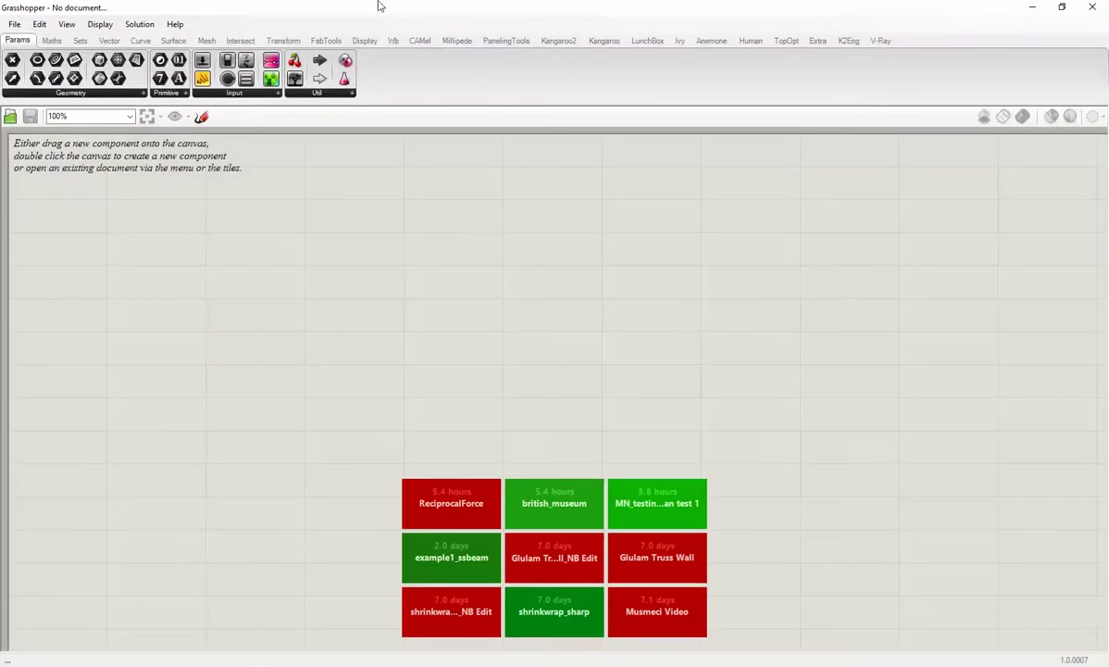
Switch to Grasshopper, place its window beside the Rhino viewport and add a Surface parameter to the canvas.
{"action": "left_click_drag", "start_coordinate": [378, 3], "coordinate": [849, 17]}
{"action": "right_click_drag", "start_coordinate": [345, 305], "coordinate": [426, 341]}
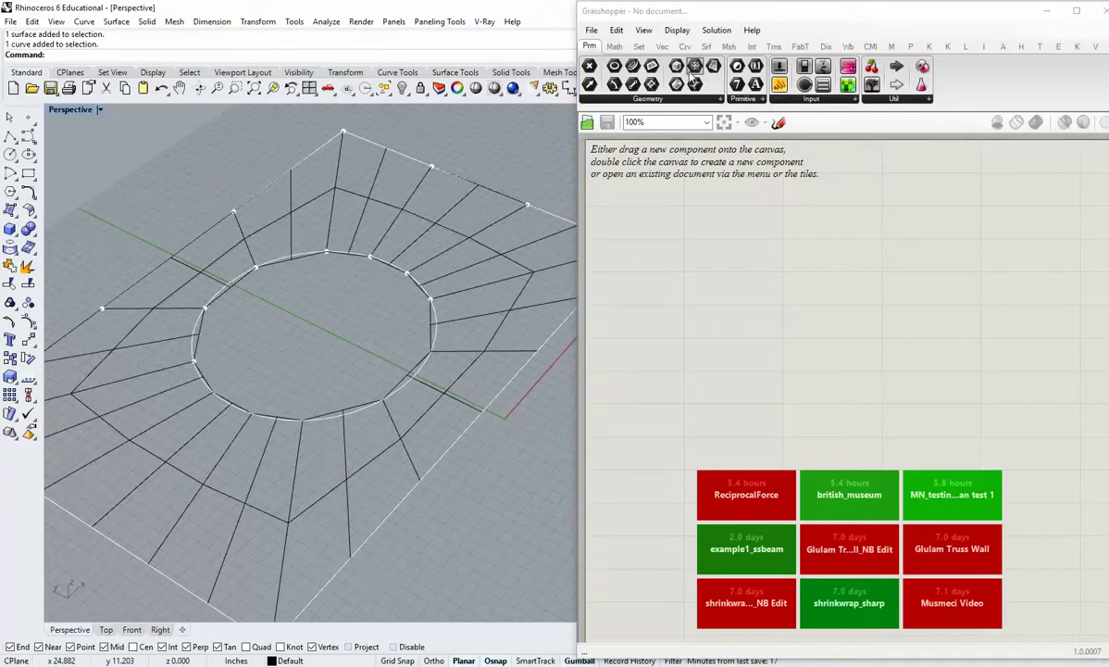
{"action": "left_click_drag", "start_coordinate": [709, 74], "coordinate": [660, 220]}
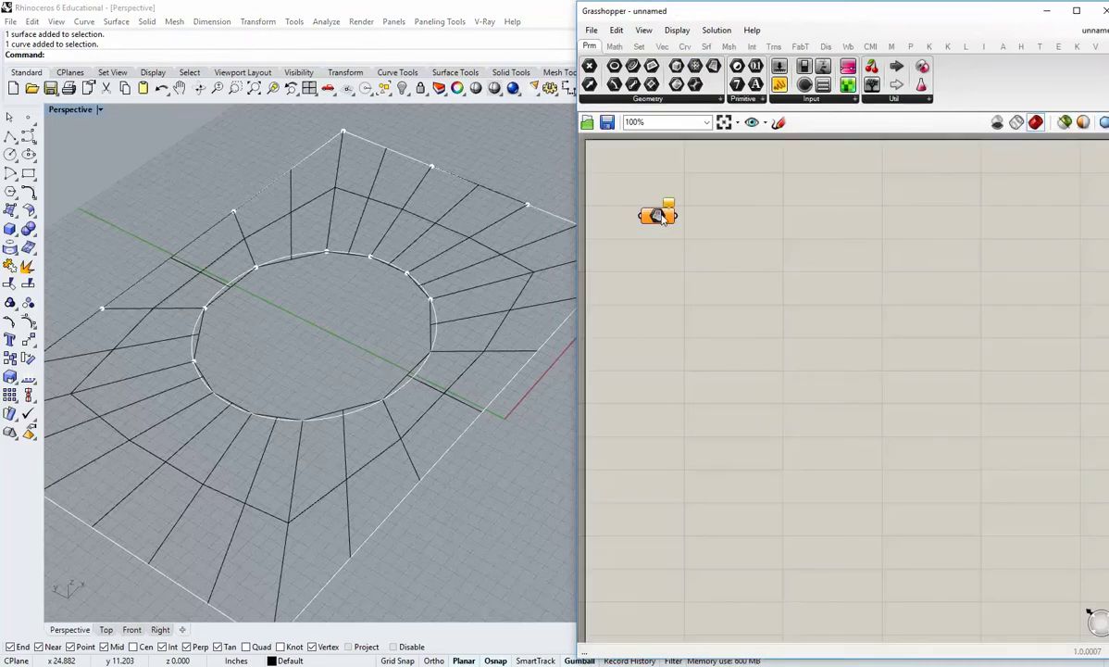
{"action": "right_click", "coordinate": [661, 218]}
{"action": "left_click", "coordinate": [709, 150]}
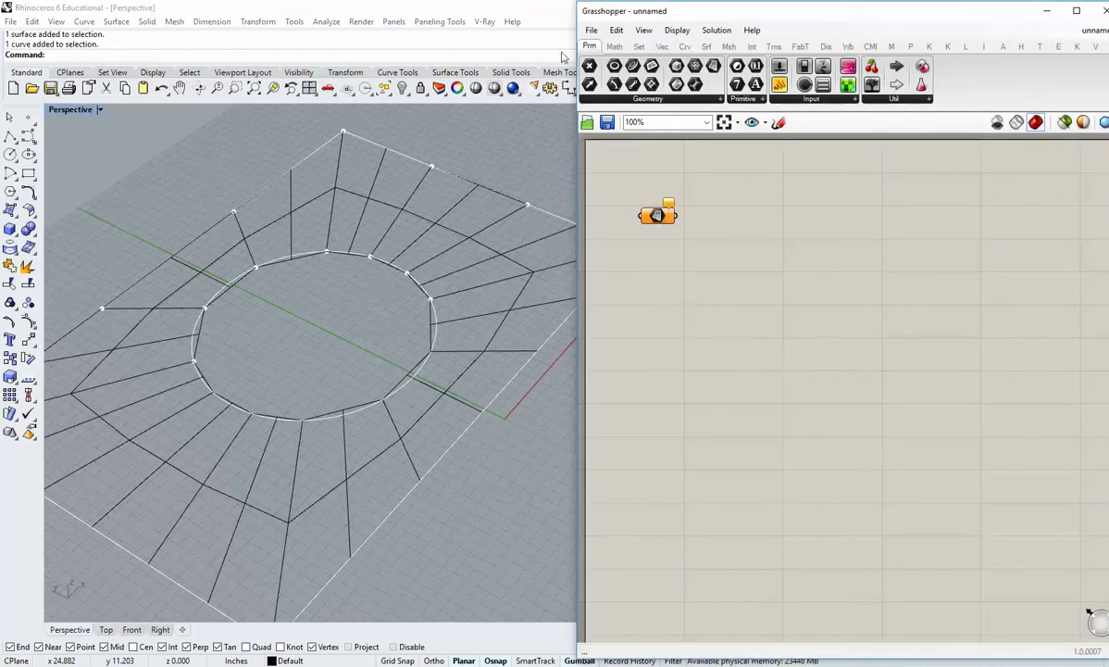
Reference all the panels around the circle in the Surface parameter as multiple surfaces.
{"action": "right_click", "coordinate": [658, 215]}
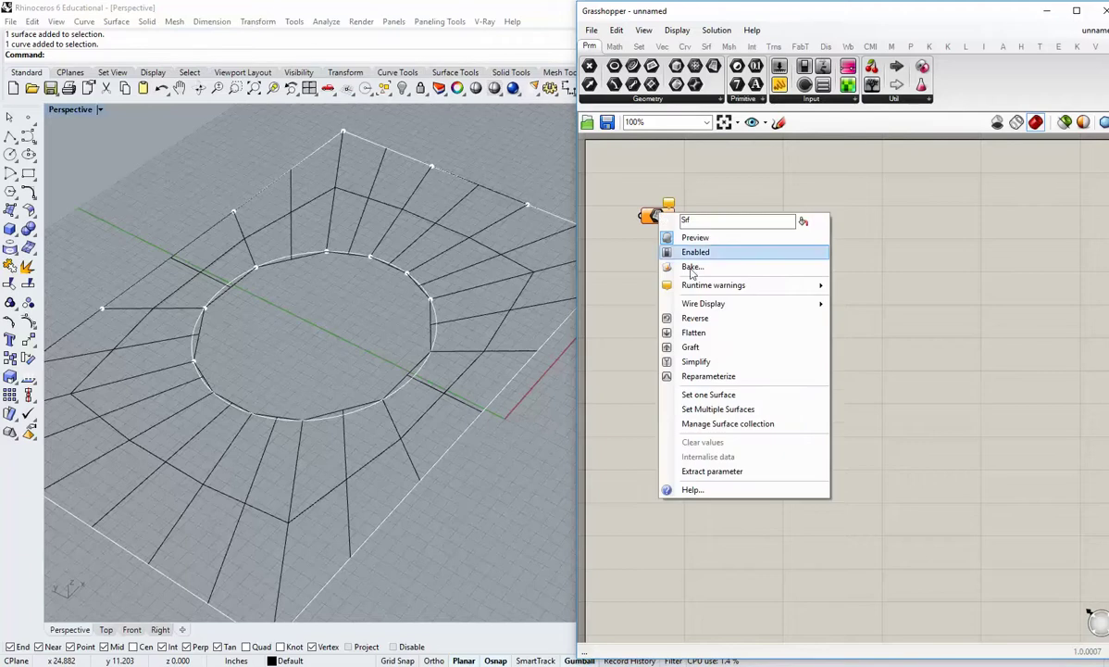
{"action": "left_click", "coordinate": [714, 409]}
{"action": "left_click", "coordinate": [418, 370]}
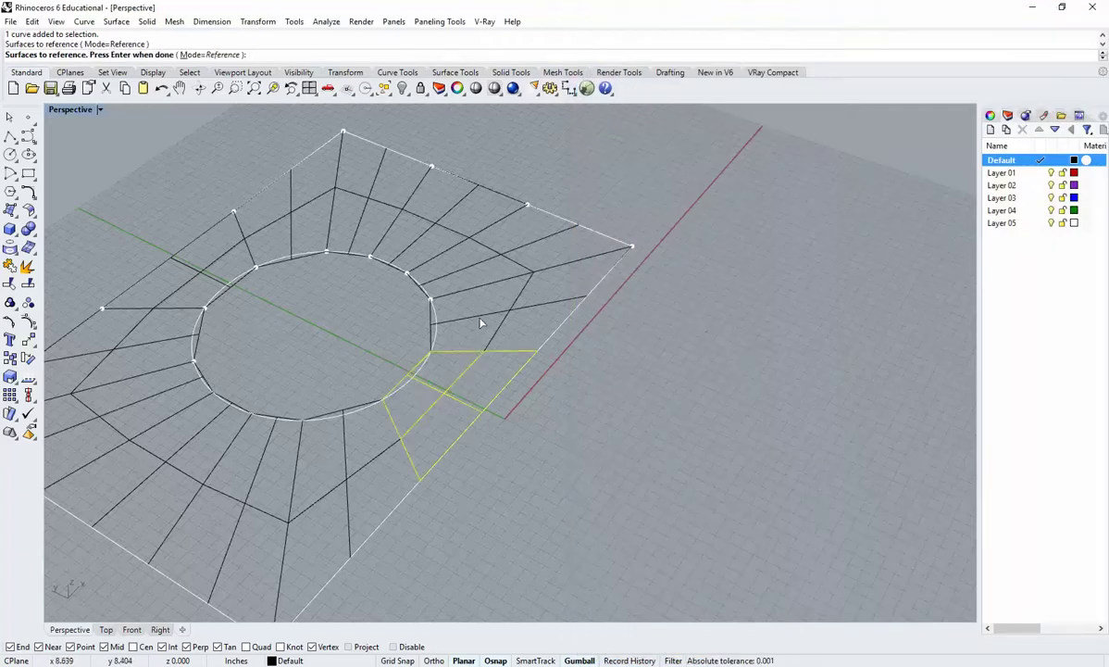
{"action": "left_click", "coordinate": [450, 292]}
{"action": "left_click", "coordinate": [453, 268]}
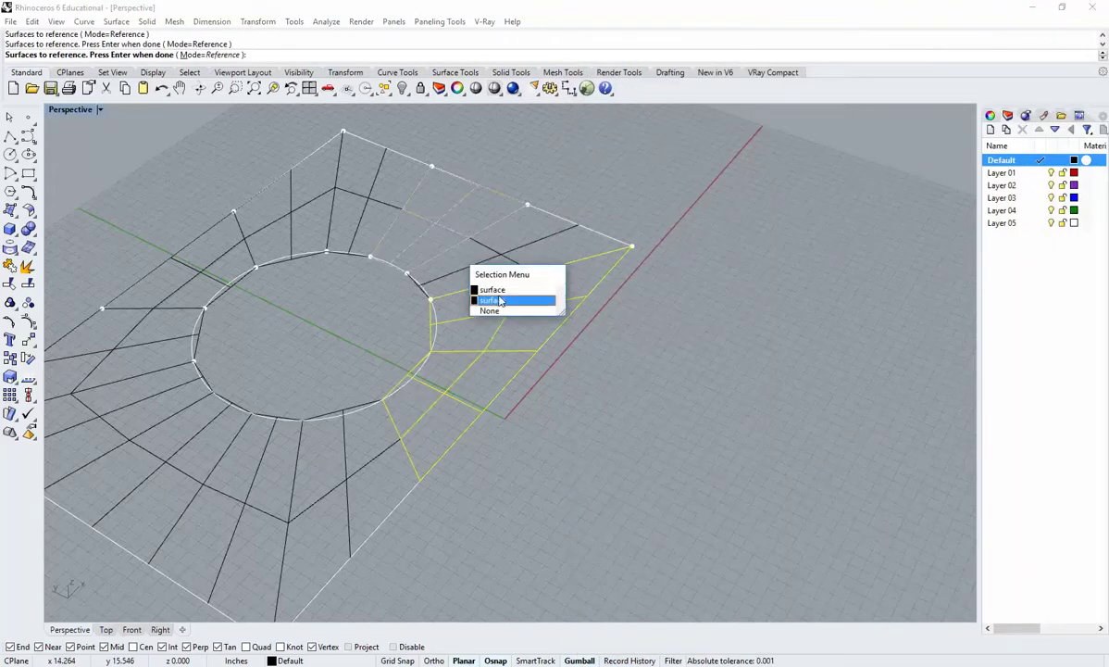
{"action": "left_click", "coordinate": [471, 281]}
{"action": "left_click", "coordinate": [485, 272]}
{"action": "left_click", "coordinate": [365, 220]}
{"action": "left_click", "coordinate": [299, 216]}
{"action": "right_click_drag", "start_coordinate": [297, 217], "coordinate": [501, 172], "text": "shift"}
{"action": "left_click", "coordinate": [389, 217]}
{"action": "left_click", "coordinate": [305, 296]}
{"action": "left_click", "coordinate": [357, 346]}
{"action": "left_click", "coordinate": [393, 401]}
{"action": "left_click", "coordinate": [521, 452]}
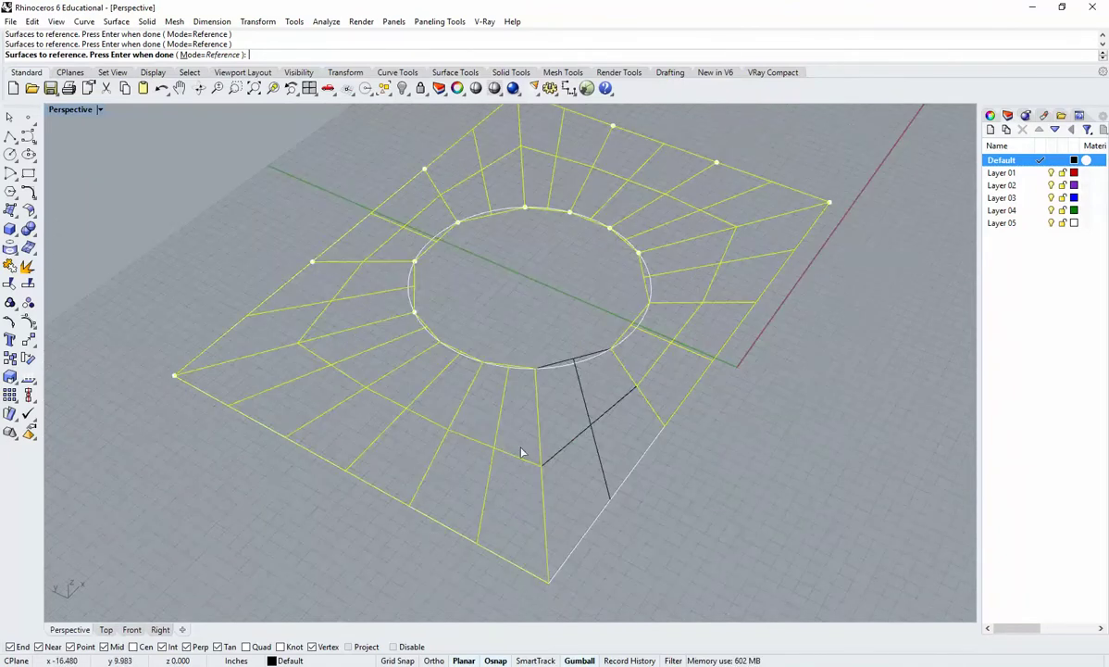
{"action": "left_click", "coordinate": [592, 424]}
{"action": "key", "text": "Return"}
Make Layer 05 the current layer and turn off the Default layer, keeping the Grasshopper window beside the viewport.
{"action": "right_click_drag", "start_coordinate": [375, 375], "coordinate": [435, 324], "text": "shift"}
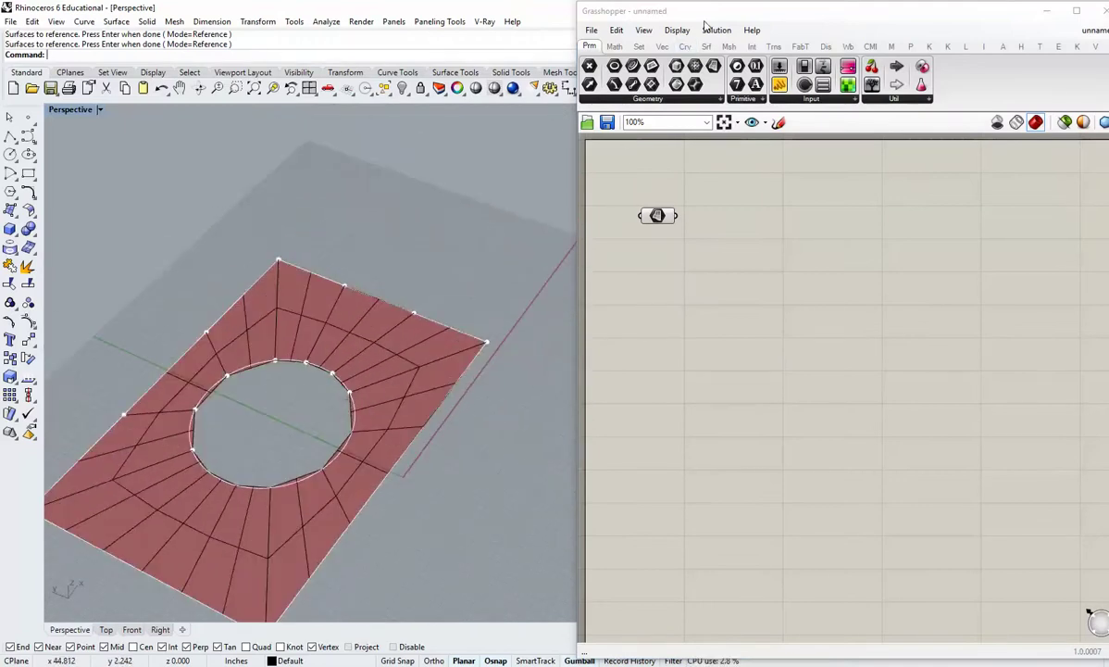
{"action": "left_click_drag", "start_coordinate": [710, 18], "coordinate": [700, 299]}
{"action": "left_click", "coordinate": [1034, 225]}
{"action": "left_click", "coordinate": [1051, 161]}
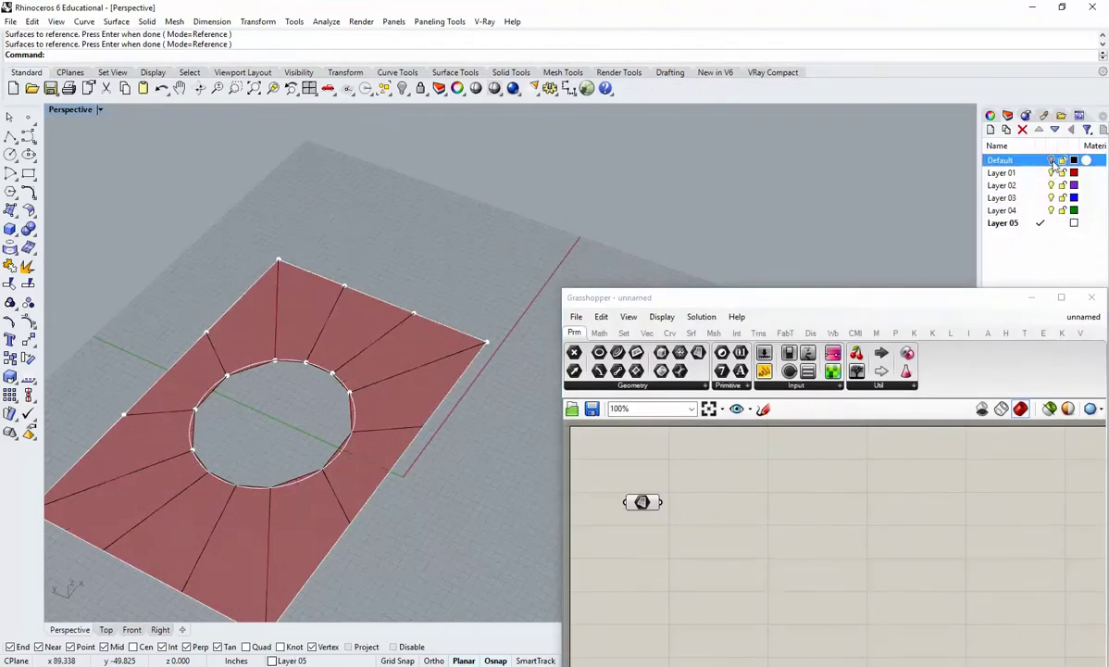
{"action": "left_click_drag", "start_coordinate": [830, 294], "coordinate": [823, 24]}
Add a Simple Mesh component and feed the Surface parameter into its B input.
{"action": "right_click_drag", "start_coordinate": [331, 419], "coordinate": [343, 380]}
{"action": "scroll", "coordinate": [329, 333], "scroll_direction": "up", "scroll_amount": 5}
{"action": "scroll", "coordinate": [343, 389], "scroll_direction": "down", "scroll_amount": 4}
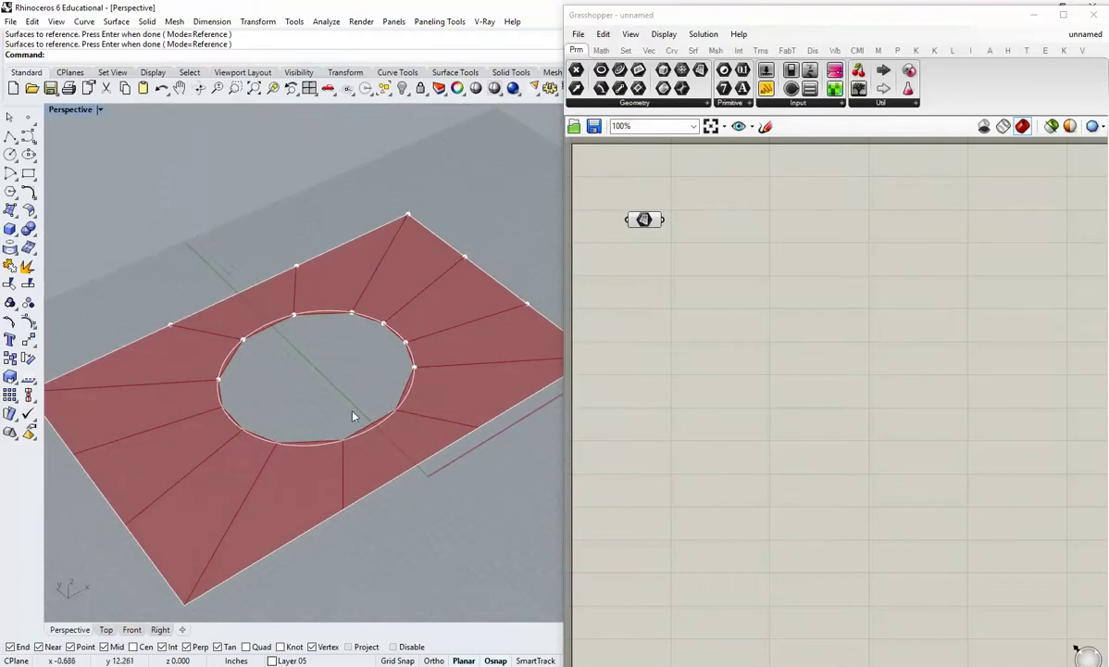
{"action": "right_click_drag", "start_coordinate": [383, 415], "coordinate": [400, 388], "text": "shift"}
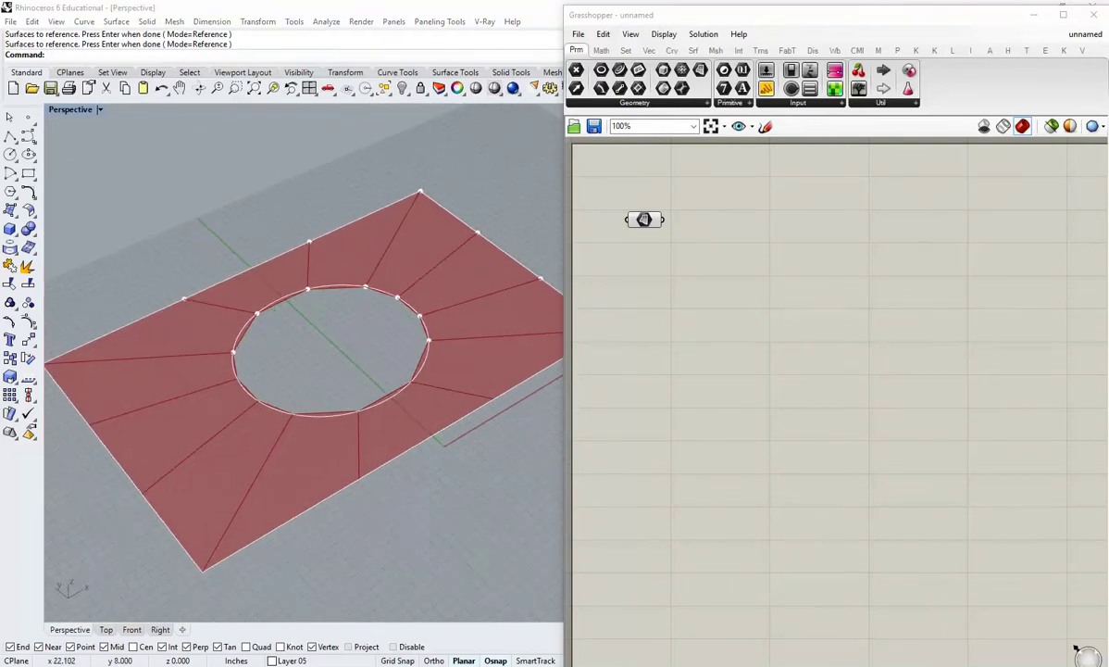
{"action": "right_click_drag", "start_coordinate": [360, 307], "coordinate": [331, 340]}
{"action": "left_click", "coordinate": [716, 51]}
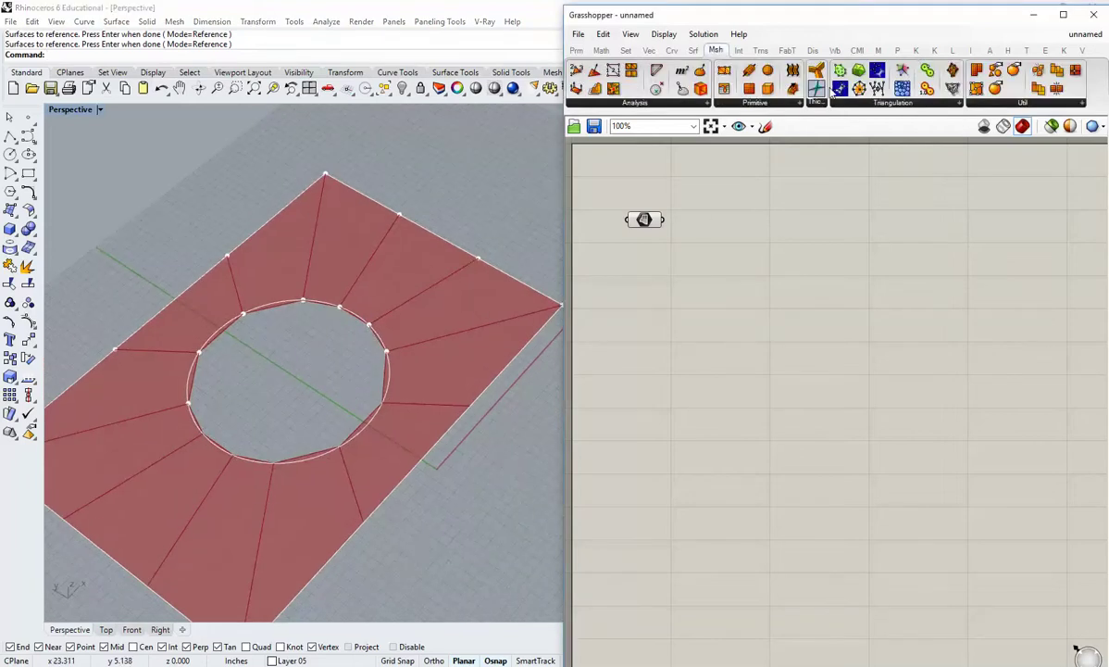
{"action": "left_click", "coordinate": [968, 102]}
{"action": "left_click", "coordinate": [911, 177]}
{"action": "left_click", "coordinate": [705, 250]}
{"action": "left_click_drag", "start_coordinate": [660, 220], "coordinate": [725, 219]}
Turn off the Surface parameter's preview and shift the two components slightly on the canvas.
{"action": "left_click", "coordinate": [645, 221]}
{"action": "right_click", "coordinate": [644, 221]}
{"action": "left_click", "coordinate": [618, 241]}
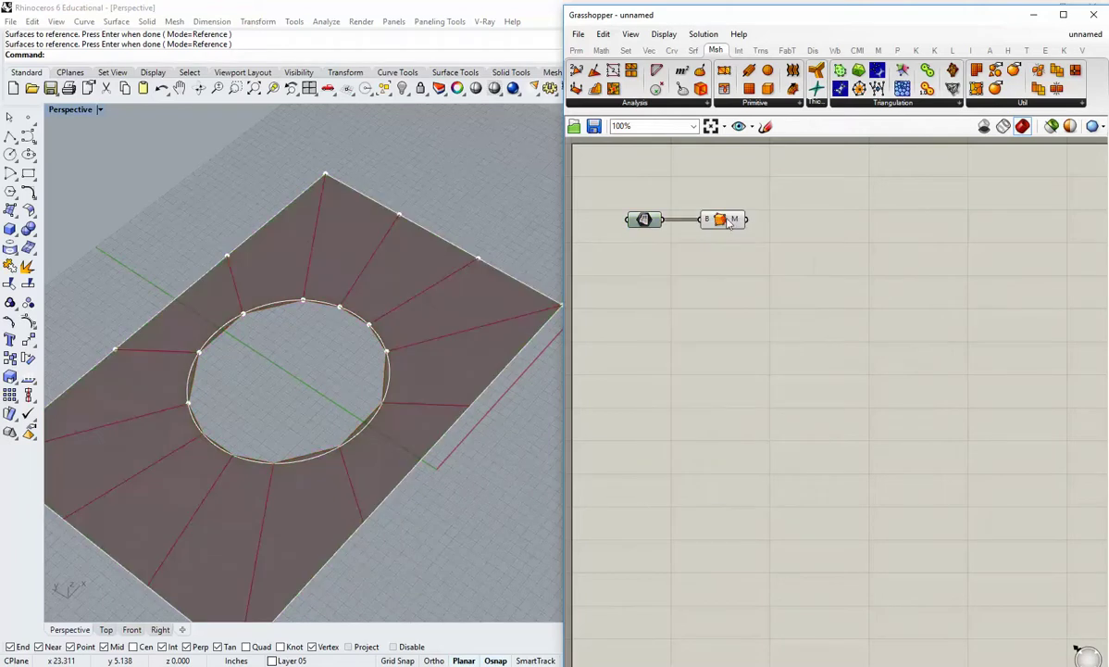
{"action": "left_click_drag", "start_coordinate": [727, 222], "coordinate": [635, 224]}
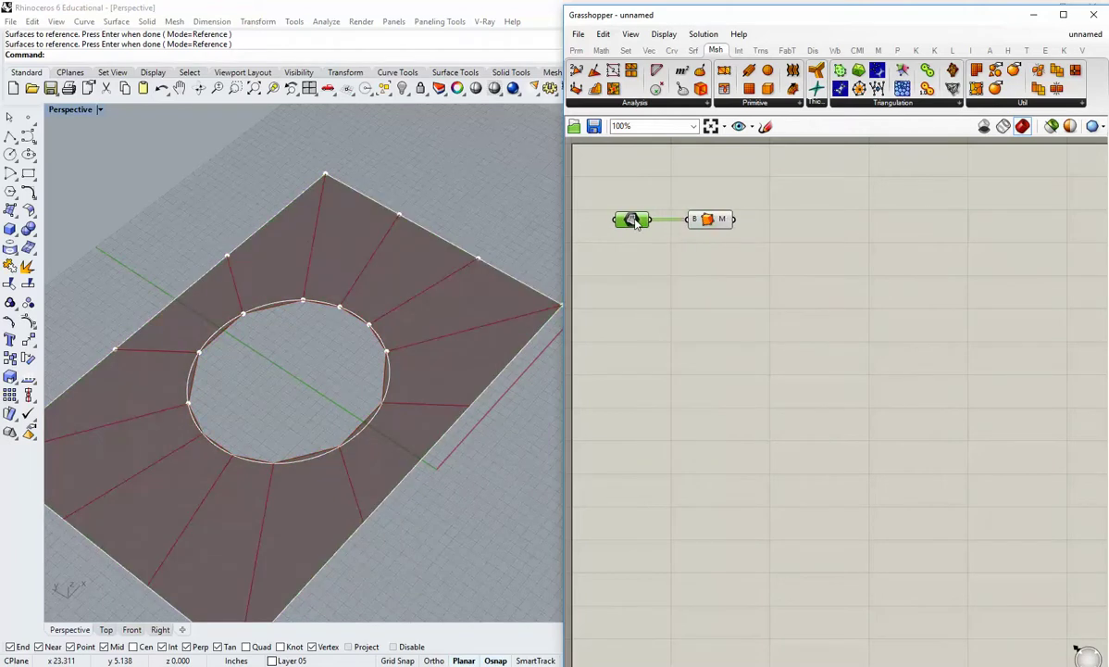
{"action": "left_click", "coordinate": [647, 271]}
{"action": "right_click_drag", "start_coordinate": [478, 384], "coordinate": [507, 369], "text": "shift"}
{"action": "right_click_drag", "start_coordinate": [410, 366], "coordinate": [401, 341]}
{"action": "left_click", "coordinate": [624, 297]}
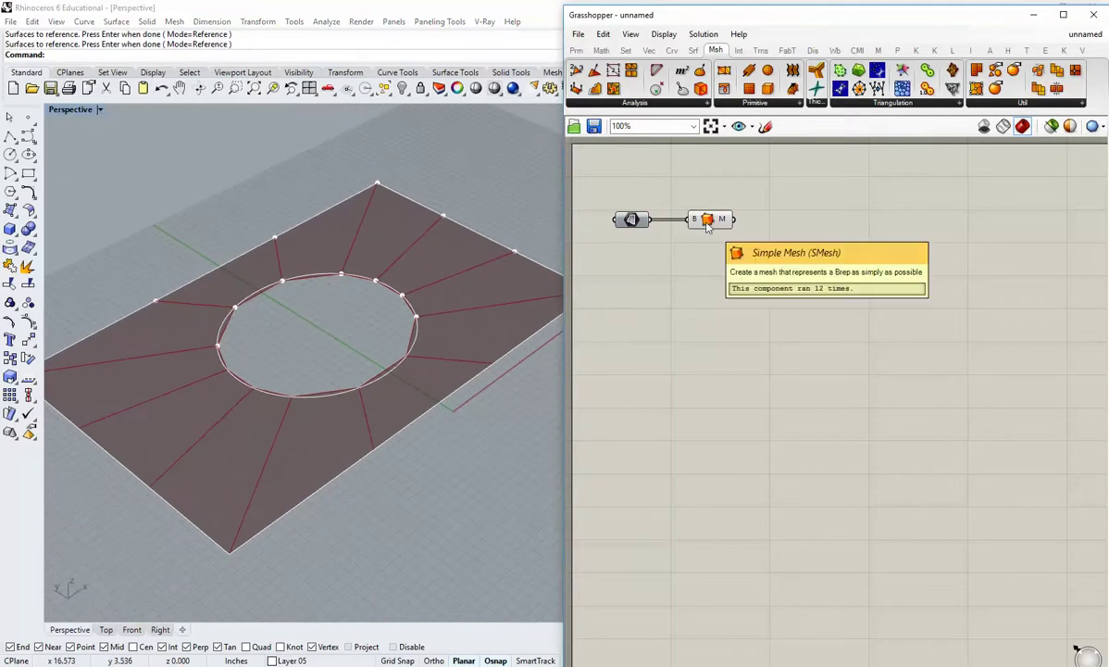
{"action": "left_click", "coordinate": [707, 226]}
{"action": "left_click", "coordinate": [634, 225]}
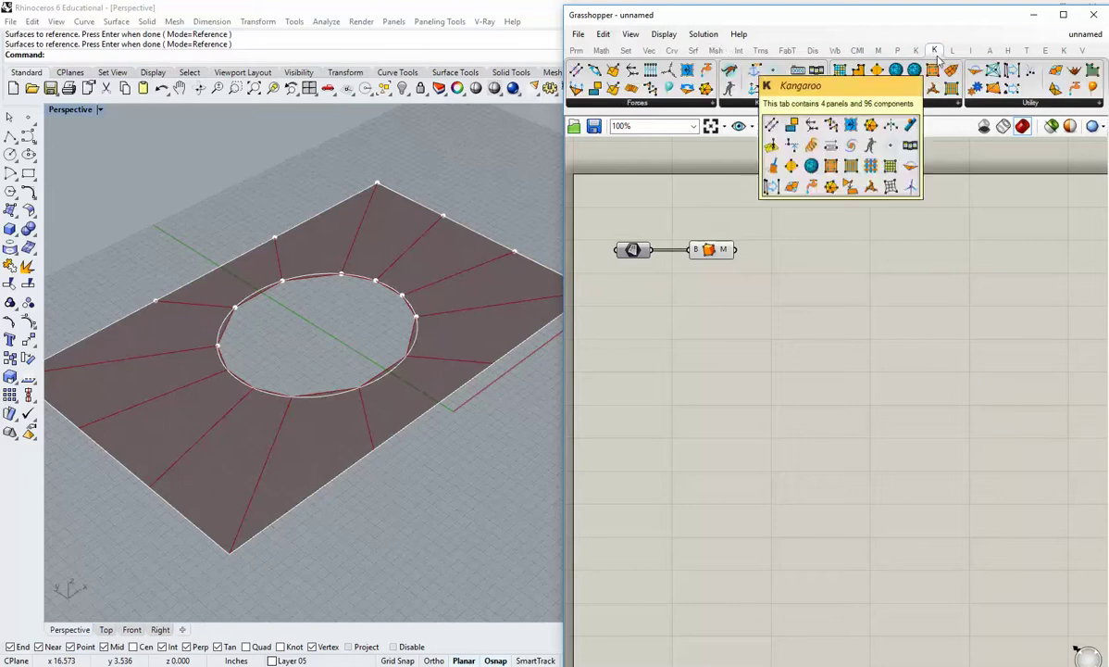
Add Kangaroo2's Combine&Clean mesh component and connect the Simple Mesh output to it.
{"action": "left_click", "coordinate": [916, 51]}
{"action": "left_click", "coordinate": [1037, 103]}
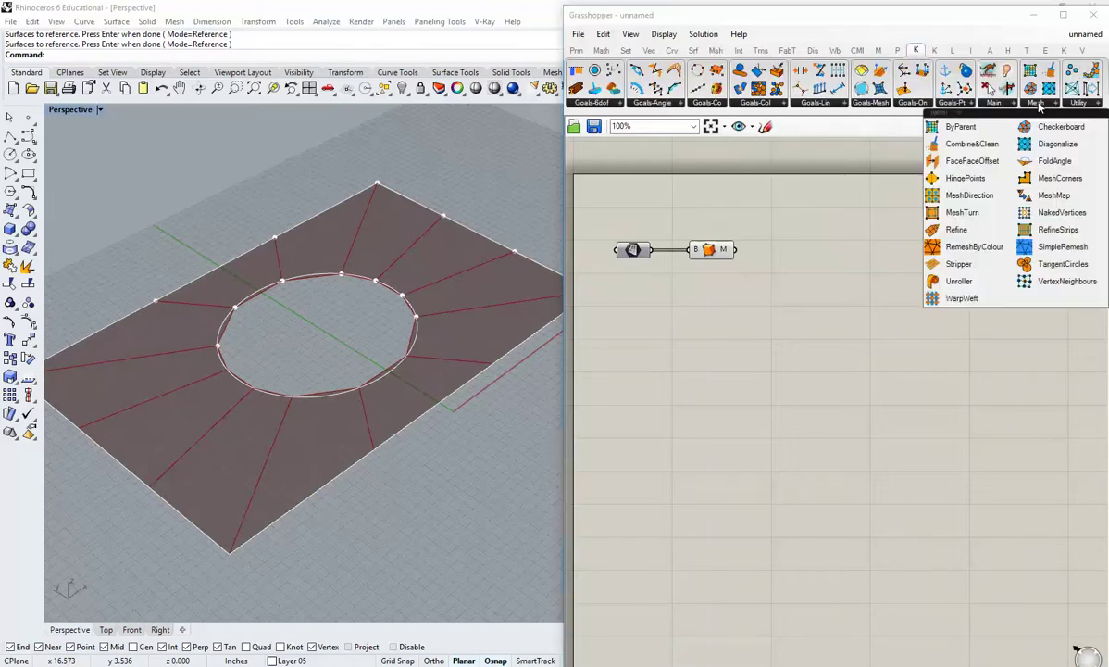
{"action": "left_click_drag", "start_coordinate": [972, 144], "coordinate": [775, 255]}
{"action": "left_click", "coordinate": [783, 257]}
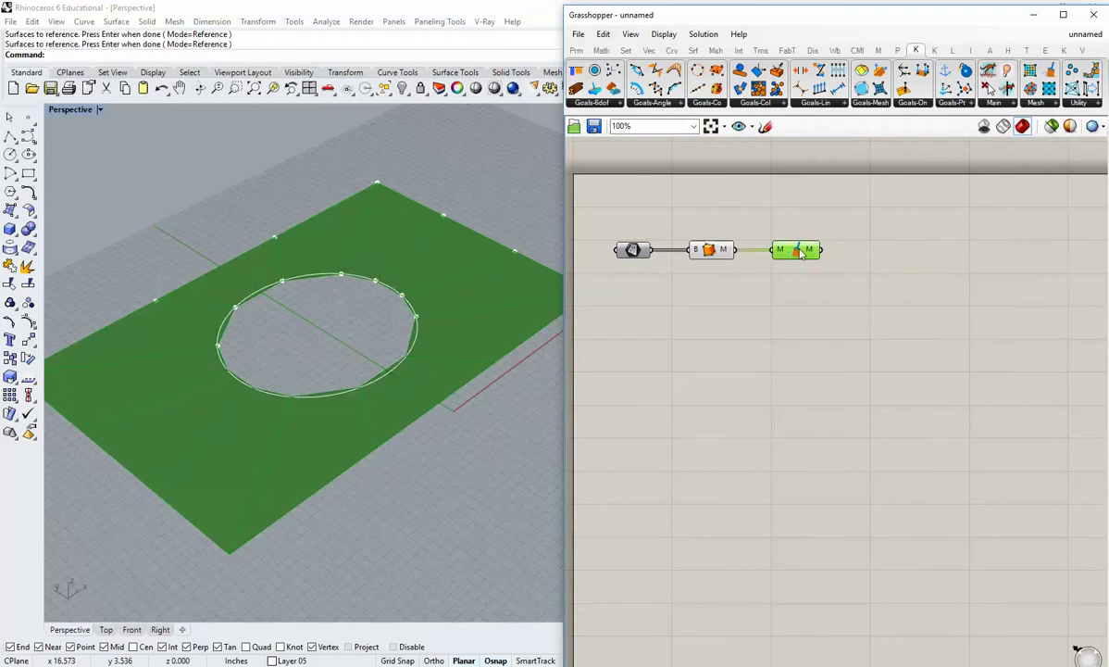
Turn off the preview of the Simple Mesh component.
{"action": "right_click", "coordinate": [707, 251]}
{"action": "left_click", "coordinate": [731, 286]}
{"action": "left_click", "coordinate": [783, 309]}
{"action": "right_click_drag", "start_coordinate": [814, 294], "coordinate": [797, 300]}
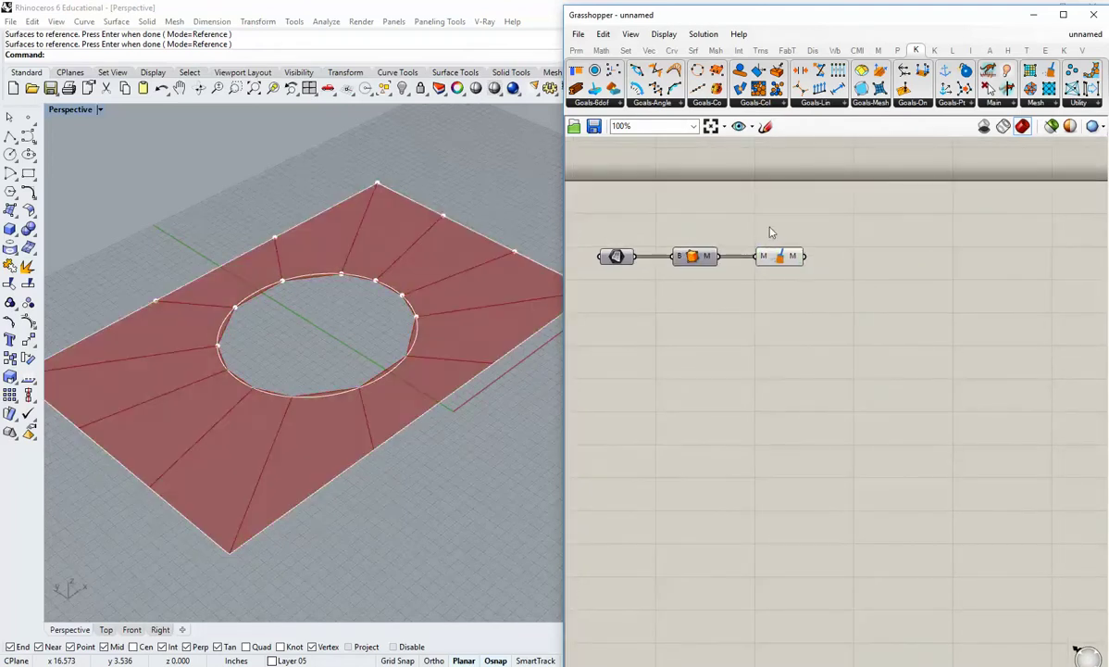
{"action": "right_click_drag", "start_coordinate": [857, 258], "coordinate": [856, 230]}
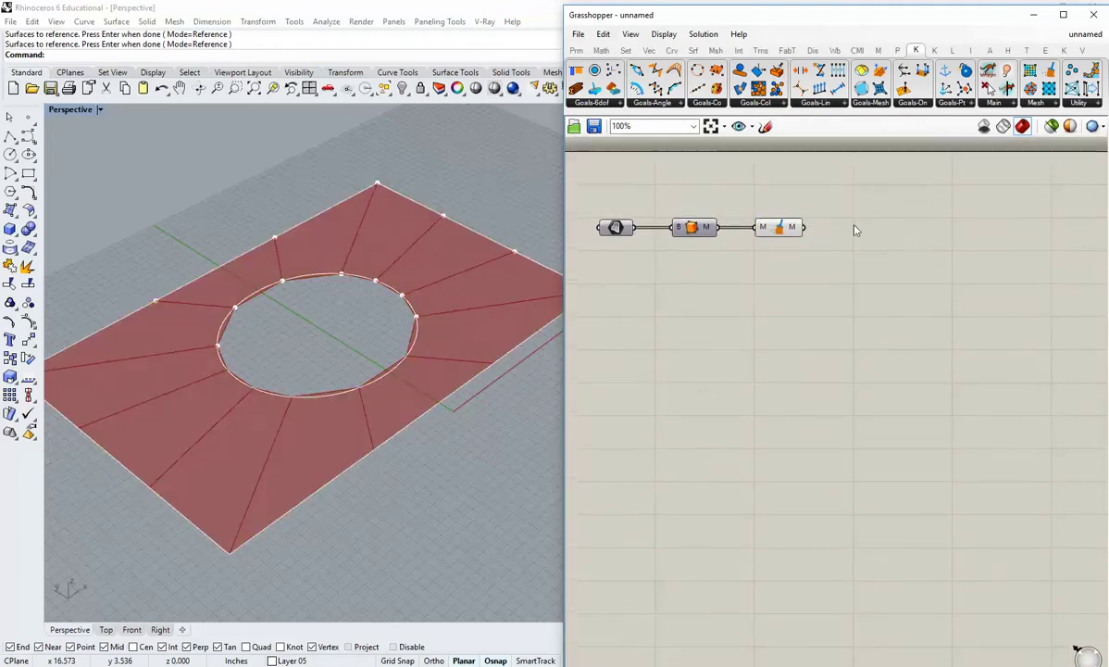
Add a Refine component, connect the Combine&Clean mesh to its M input and place it below the chain.
{"action": "left_click", "coordinate": [1028, 102]}
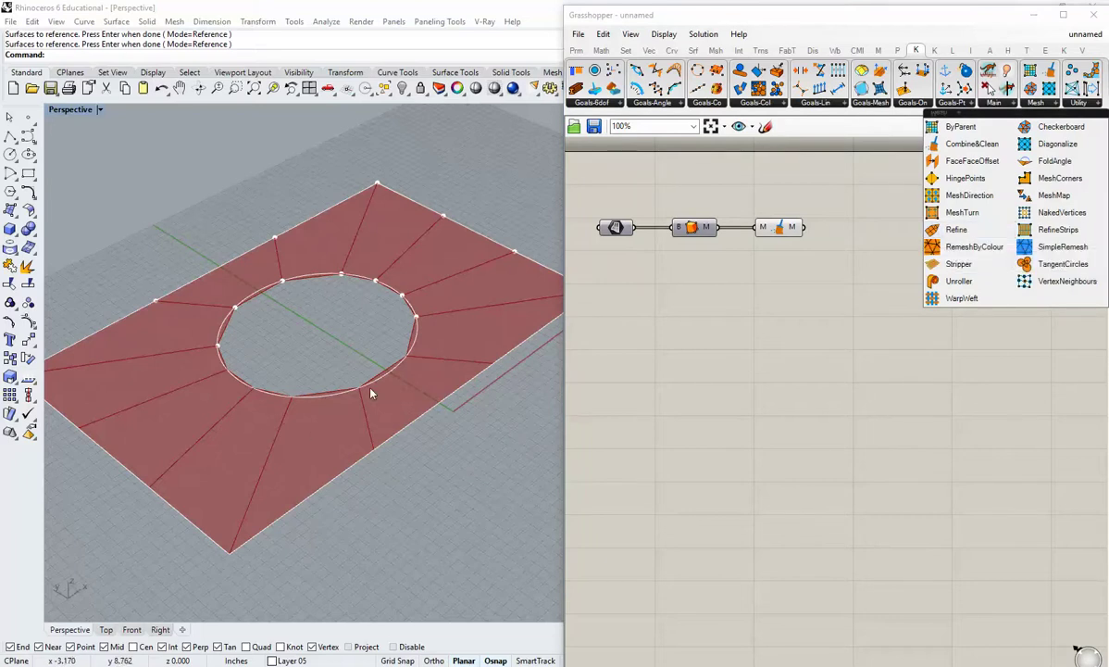
{"action": "left_click_drag", "start_coordinate": [957, 230], "coordinate": [865, 236]}
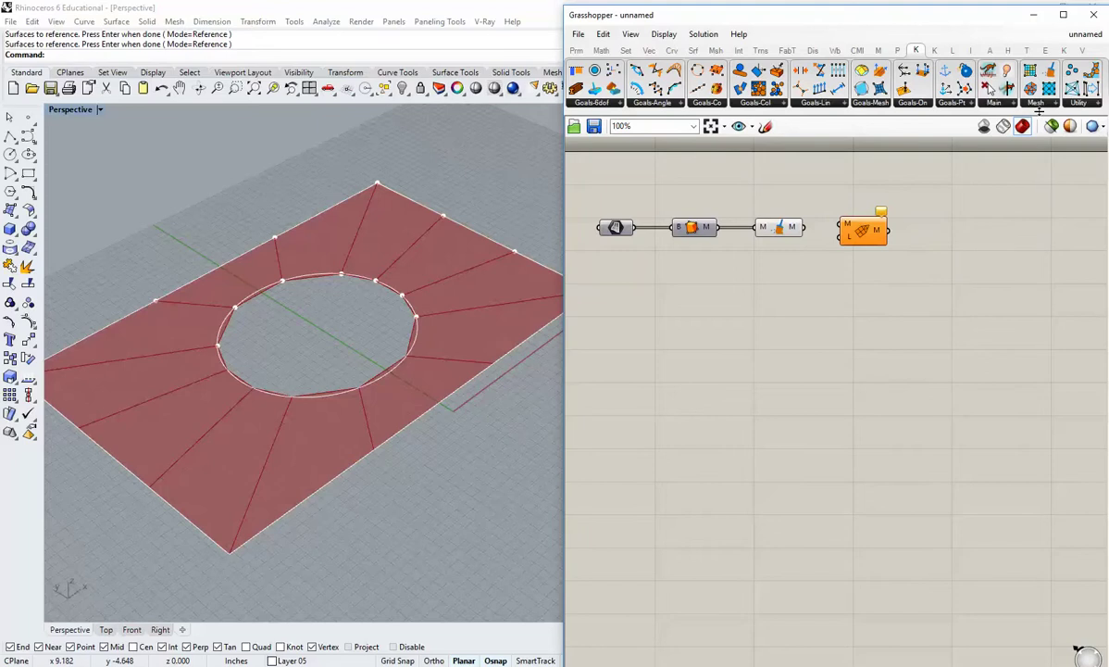
{"action": "left_click", "coordinate": [1038, 104]}
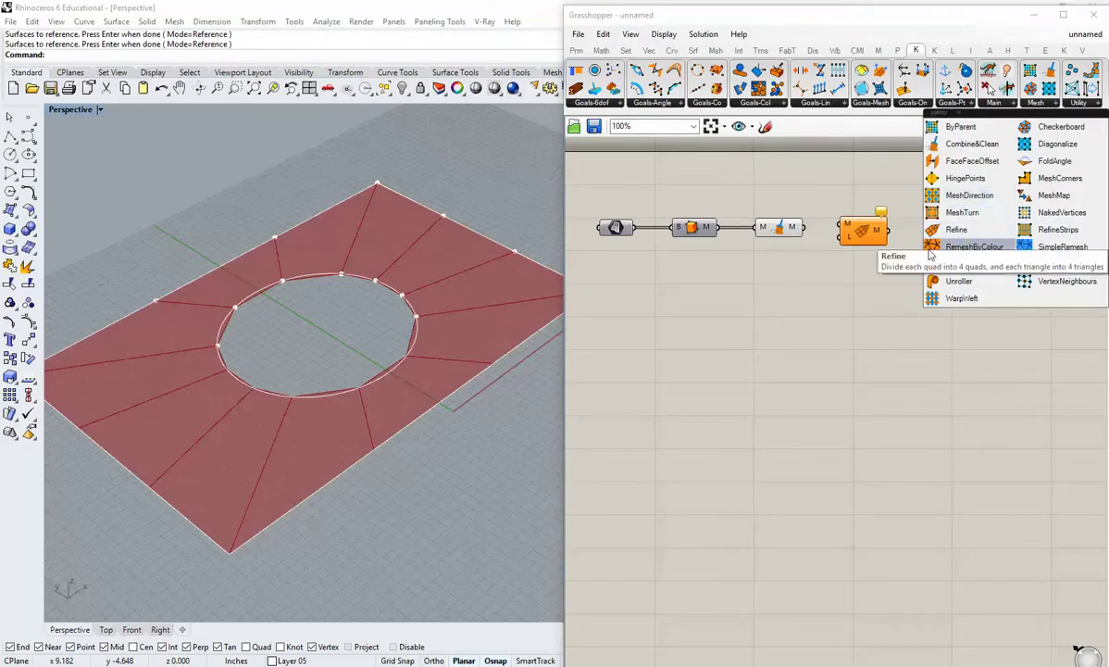
{"action": "left_click_drag", "start_coordinate": [805, 228], "coordinate": [841, 224]}
{"action": "left_click_drag", "start_coordinate": [867, 234], "coordinate": [853, 306]}
Turn off the preview of the Combine&Clean component.
{"action": "left_click_drag", "start_coordinate": [775, 314], "coordinate": [781, 266]}
{"action": "right_click", "coordinate": [783, 229]}
{"action": "left_click", "coordinate": [817, 253]}
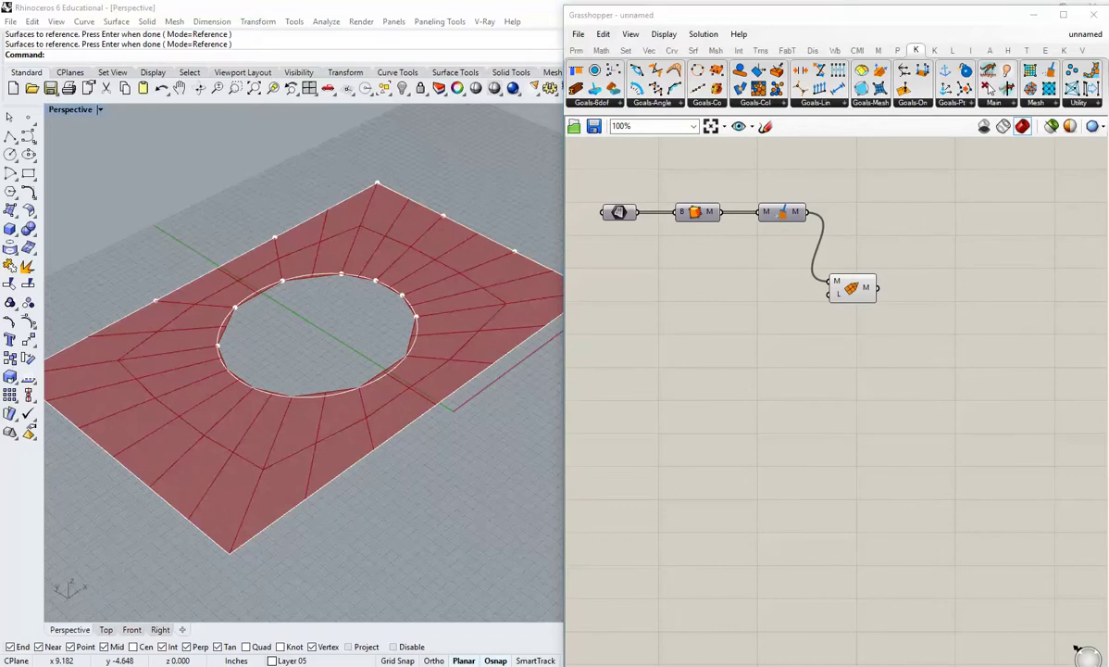
Add a panel containing 3, connect it to the Refine component's L input and shrink it to fit the number.
{"action": "right_click_drag", "start_coordinate": [802, 288], "coordinate": [786, 255]}
{"action": "left_click", "coordinate": [577, 51]}
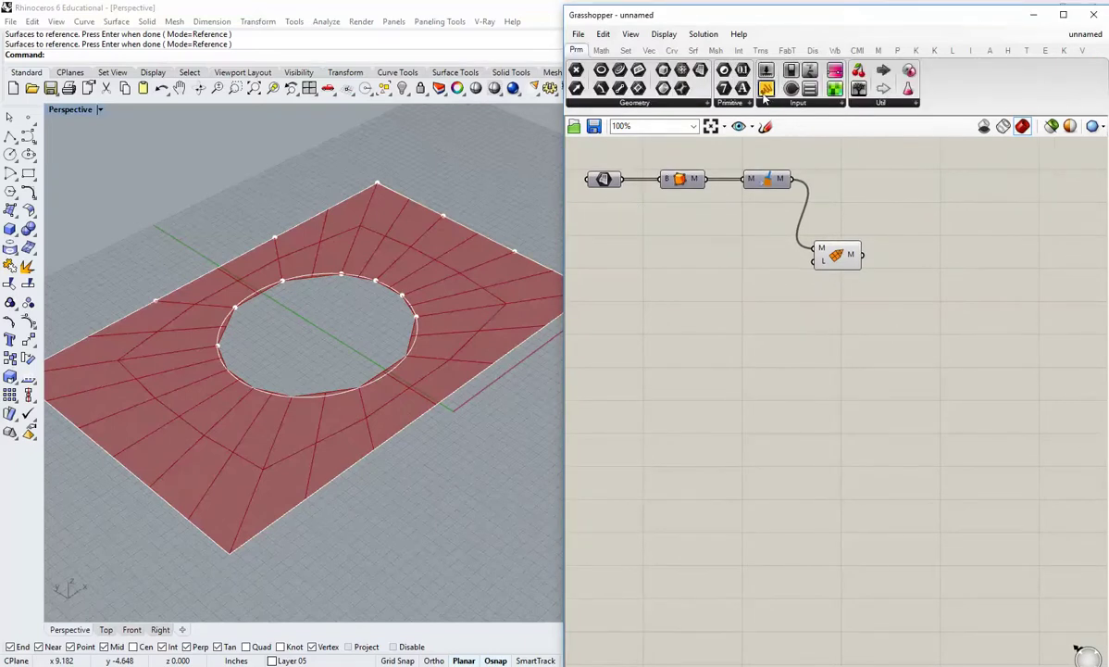
{"action": "left_click_drag", "start_coordinate": [765, 93], "coordinate": [853, 255]}
{"action": "scroll", "coordinate": [748, 280], "scroll_direction": "up", "scroll_amount": 3}
{"action": "double_click", "coordinate": [752, 274]}
{"action": "type", "text": "3"}
{"action": "right_click_drag", "start_coordinate": [824, 313], "coordinate": [830, 341]}
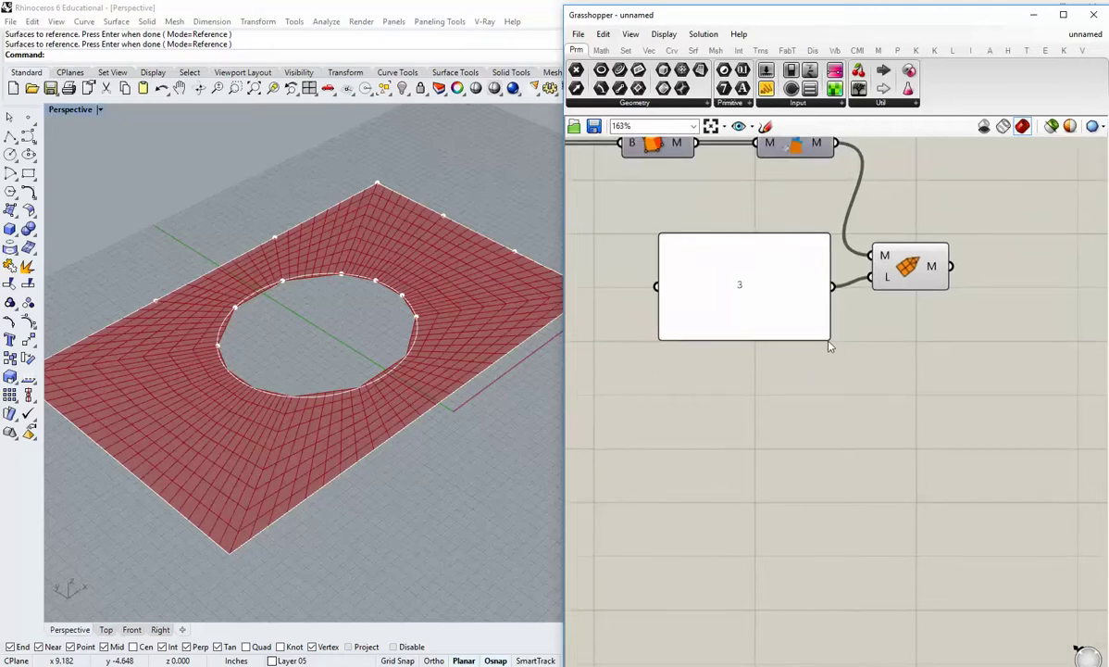
{"action": "left_click_drag", "start_coordinate": [829, 340], "coordinate": [798, 283]}
Add Kangaroo2's MeshTurn component fed by the Refine mesh and turn off the preview of Refine.
{"action": "right_click_drag", "start_coordinate": [388, 295], "coordinate": [402, 352]}
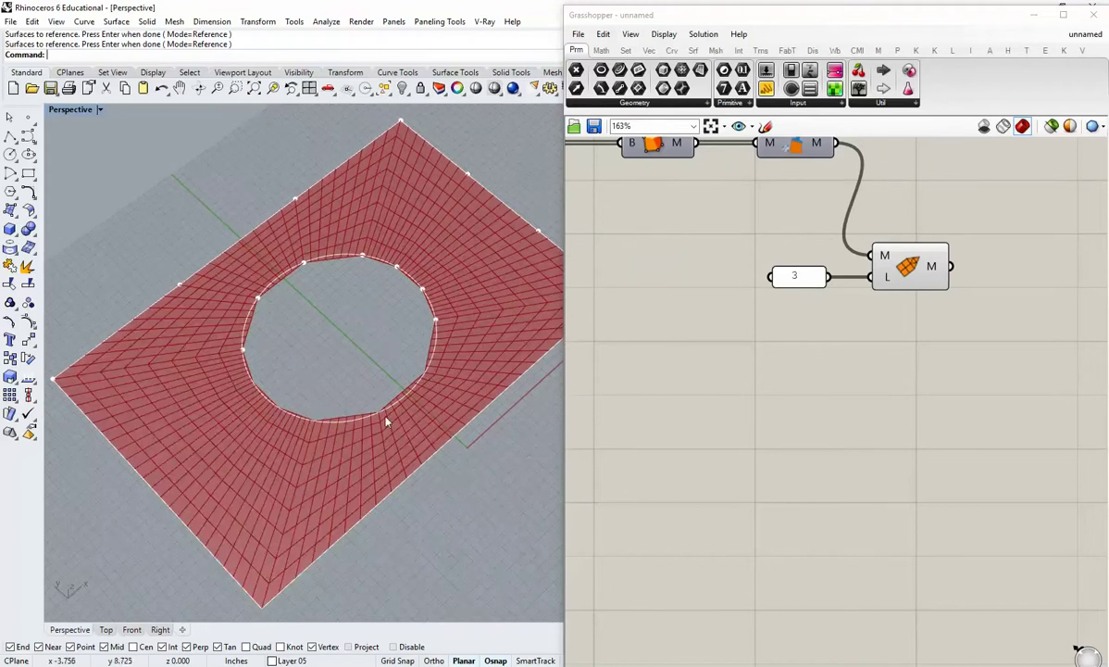
{"action": "right_click_drag", "start_coordinate": [278, 347], "coordinate": [255, 419]}
{"action": "scroll", "coordinate": [256, 419], "scroll_direction": "up", "scroll_amount": 2}
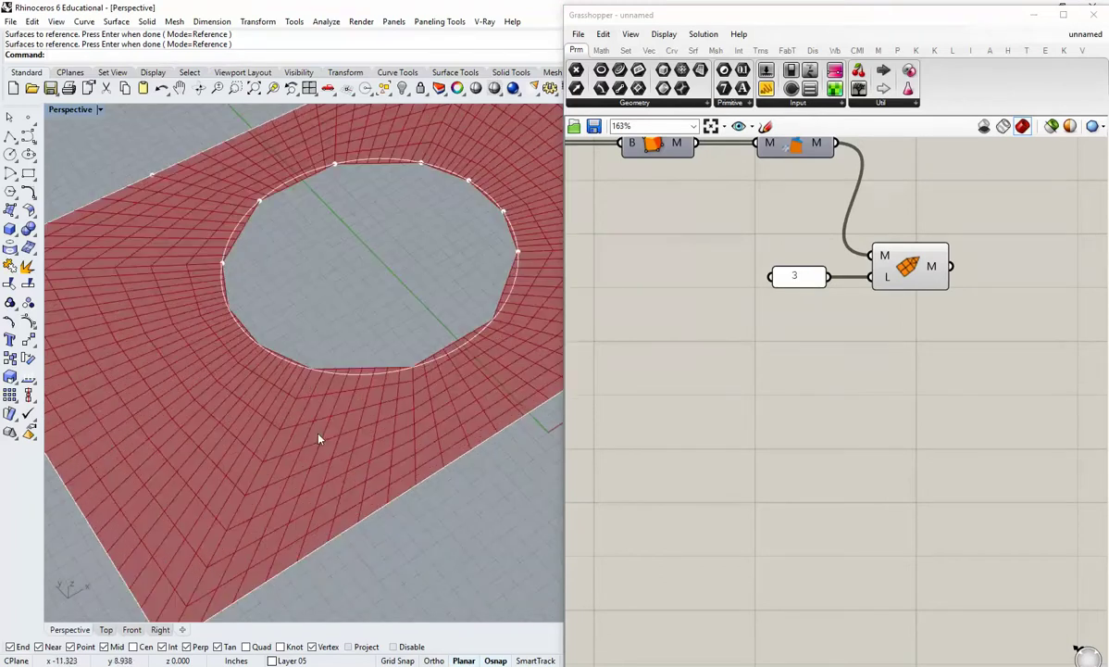
{"action": "right_click_drag", "start_coordinate": [328, 415], "coordinate": [347, 433]}
{"action": "scroll", "coordinate": [730, 403], "scroll_direction": "down", "scroll_amount": 2}
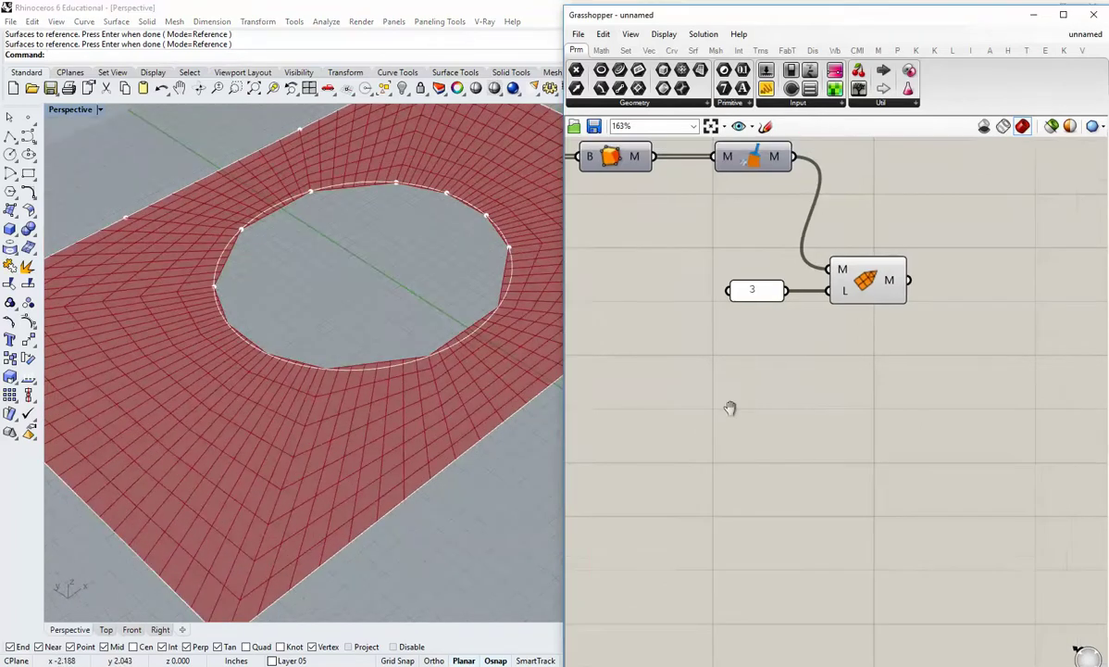
{"action": "right_click_drag", "start_coordinate": [881, 389], "coordinate": [783, 379]}
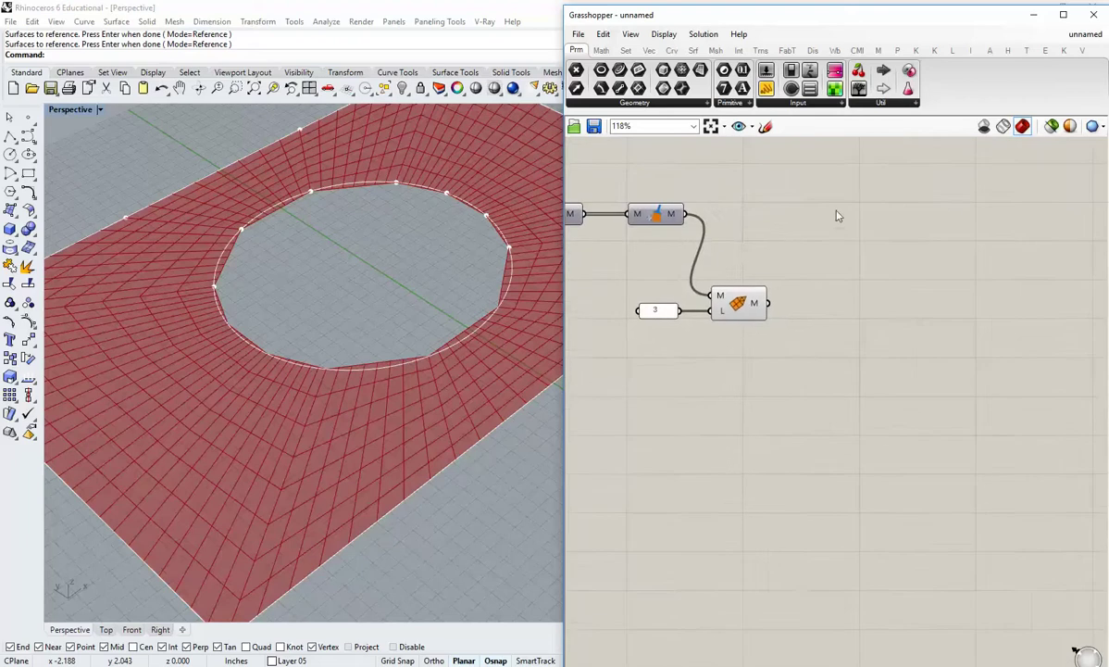
{"action": "left_click", "coordinate": [935, 51]}
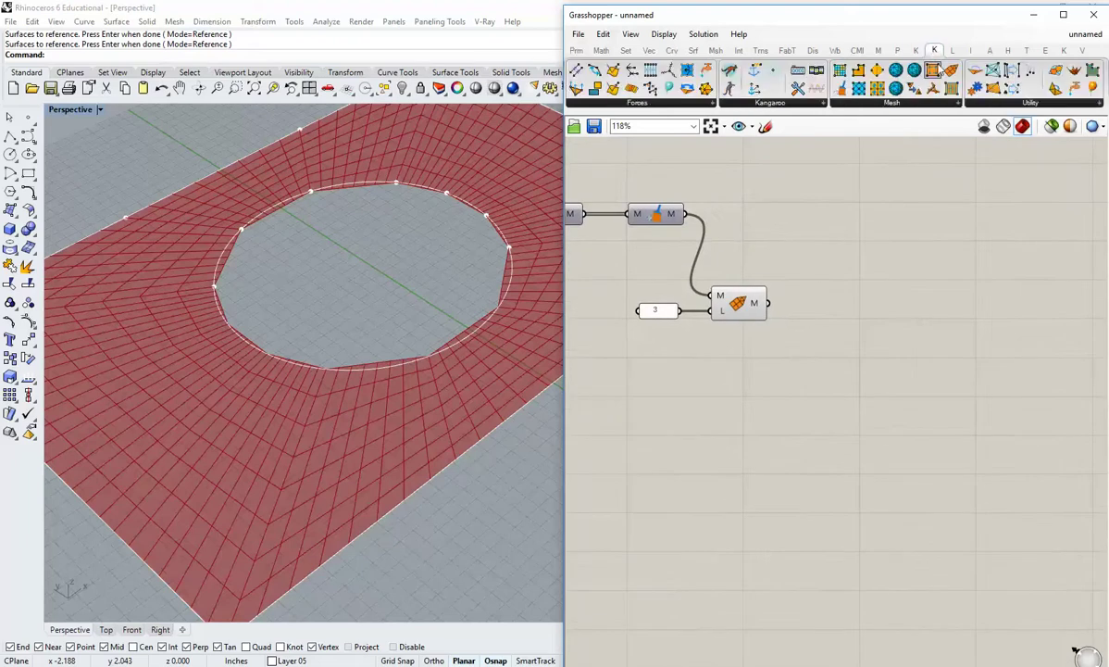
{"action": "left_click", "coordinate": [919, 52]}
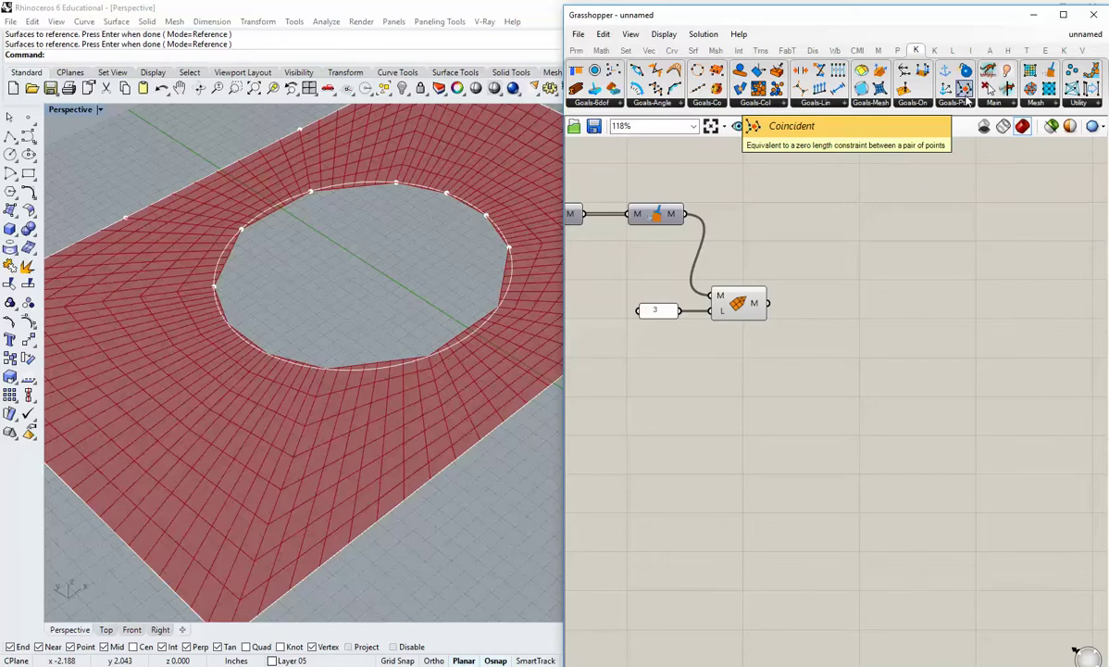
{"action": "left_click", "coordinate": [1042, 104]}
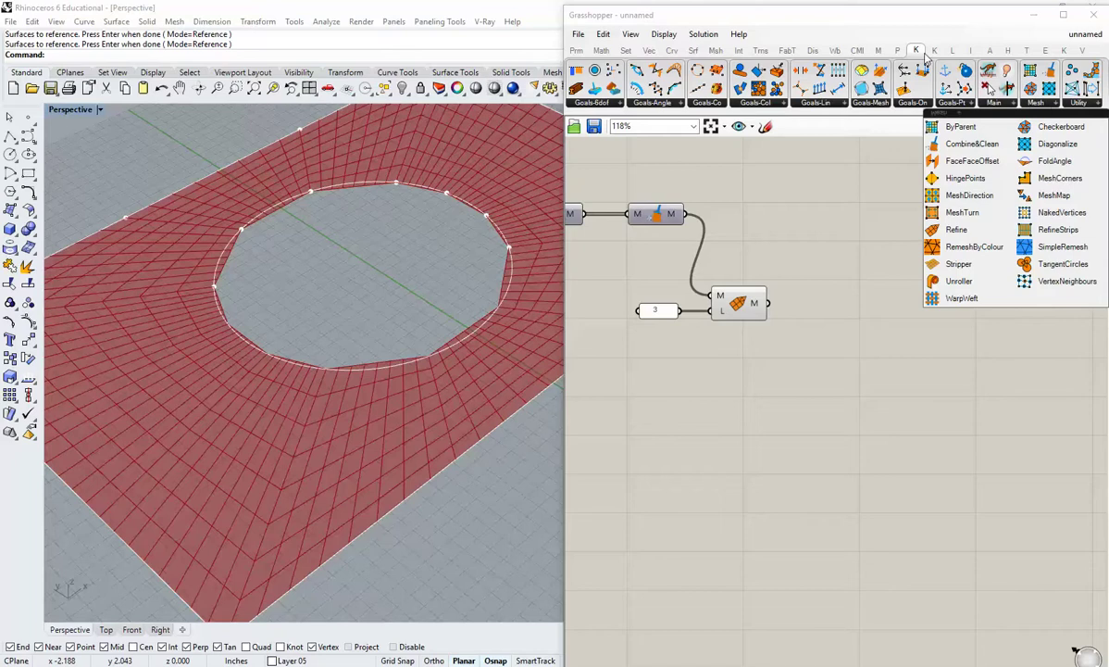
{"action": "left_click", "coordinate": [963, 213]}
{"action": "left_click", "coordinate": [824, 304]}
{"action": "left_click_drag", "start_coordinate": [768, 303], "coordinate": [798, 304]}
{"action": "left_click", "coordinate": [790, 293]}
{"action": "right_click", "coordinate": [741, 305]}
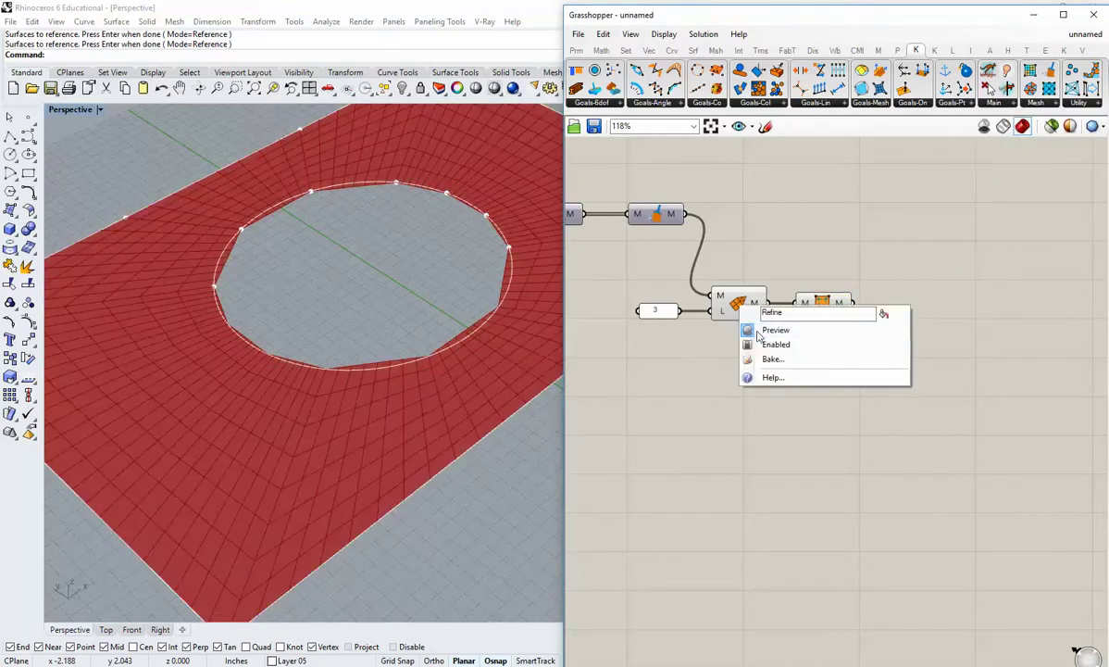
{"action": "left_click", "coordinate": [765, 330]}
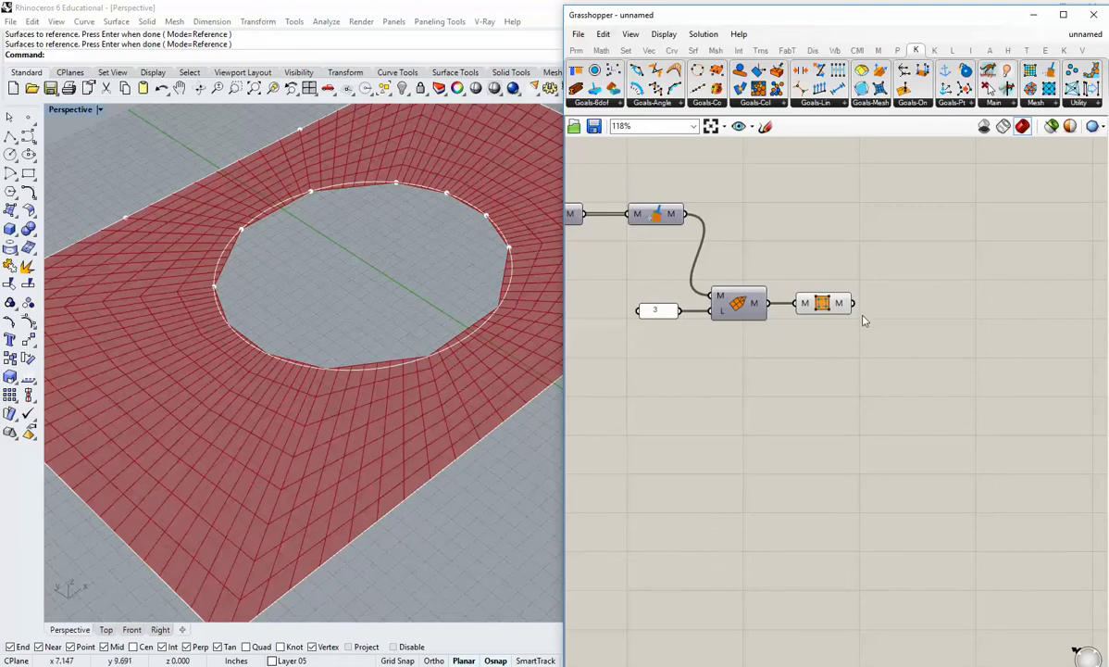
Add a Diagonalize component fed by the MeshTurn output, align it in the chain and turn off the preview of MeshTurn.
{"action": "right_click_drag", "start_coordinate": [892, 369], "coordinate": [829, 363]}
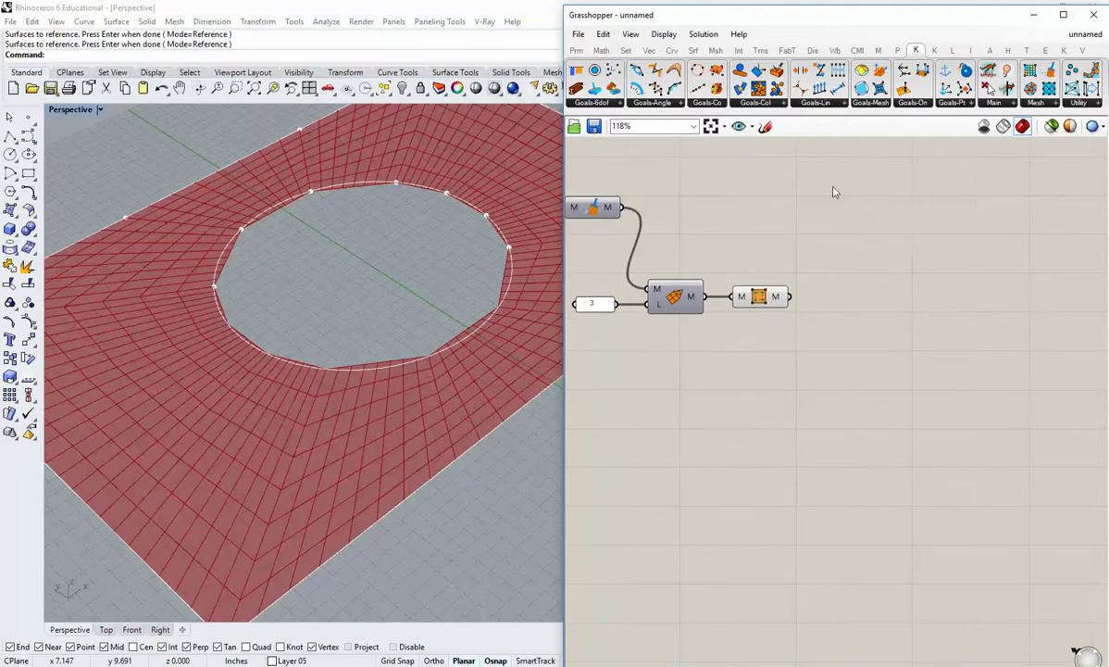
{"action": "left_click", "coordinate": [1034, 104]}
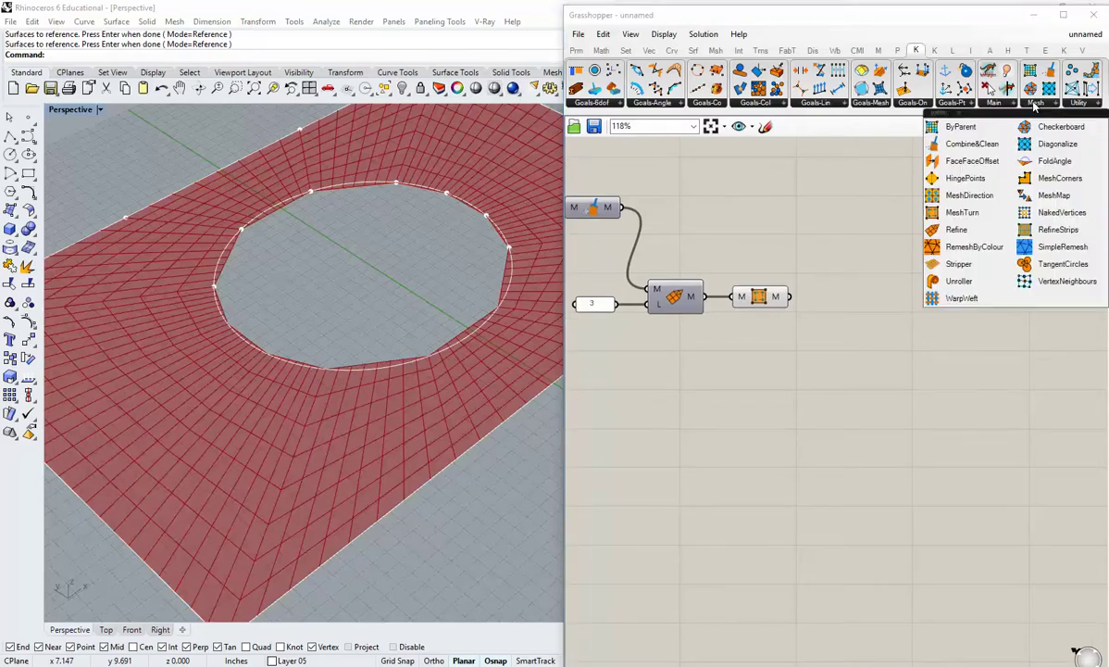
{"action": "left_click_drag", "start_coordinate": [1053, 146], "coordinate": [877, 313]}
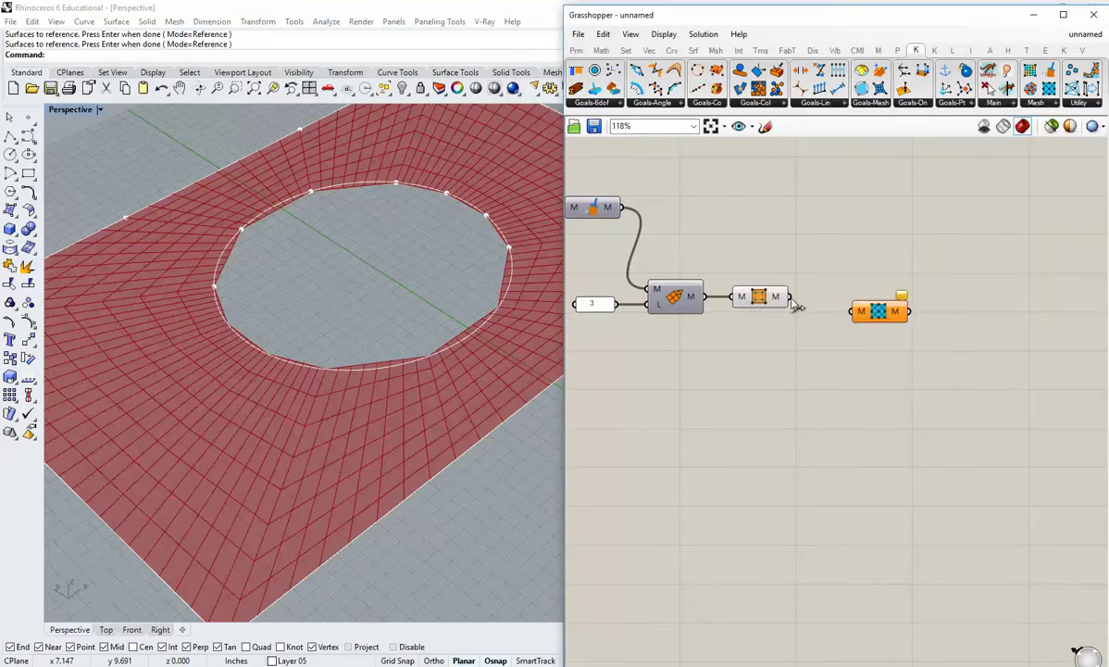
{"action": "left_click_drag", "start_coordinate": [789, 298], "coordinate": [851, 312]}
{"action": "left_click_drag", "start_coordinate": [886, 311], "coordinate": [847, 296]}
{"action": "left_click", "coordinate": [769, 342]}
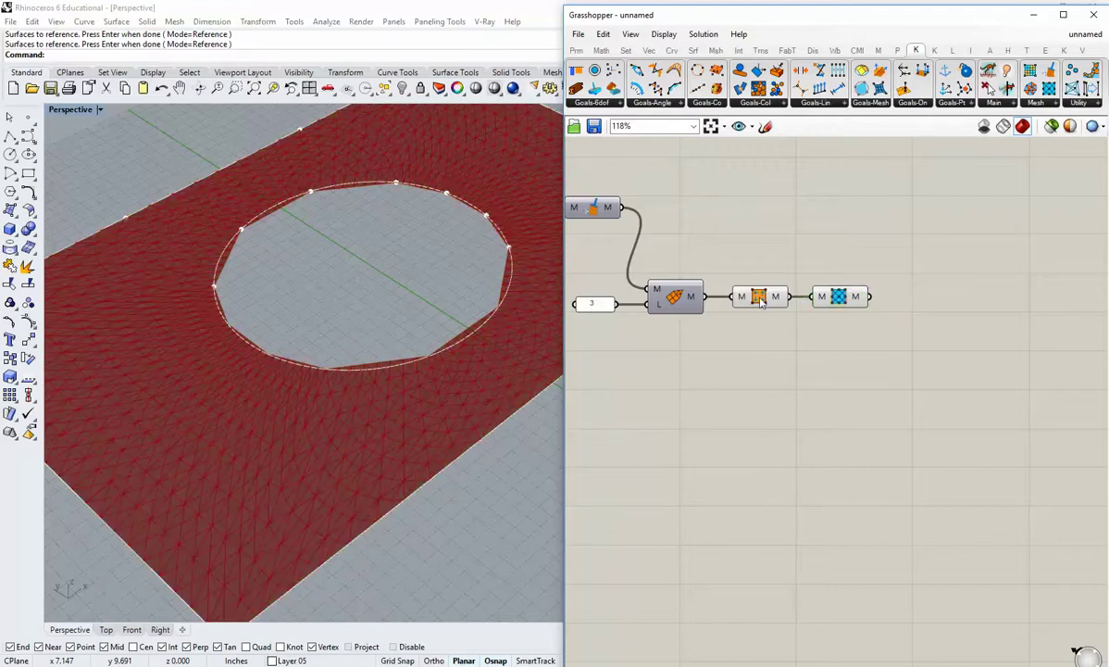
{"action": "right_click", "coordinate": [759, 301]}
{"action": "left_click", "coordinate": [787, 323]}
Examine the diagonalized mesh pattern around the circular opening and along the rectangular boundary.
{"action": "right_click_drag", "start_coordinate": [761, 341], "coordinate": [856, 350]}
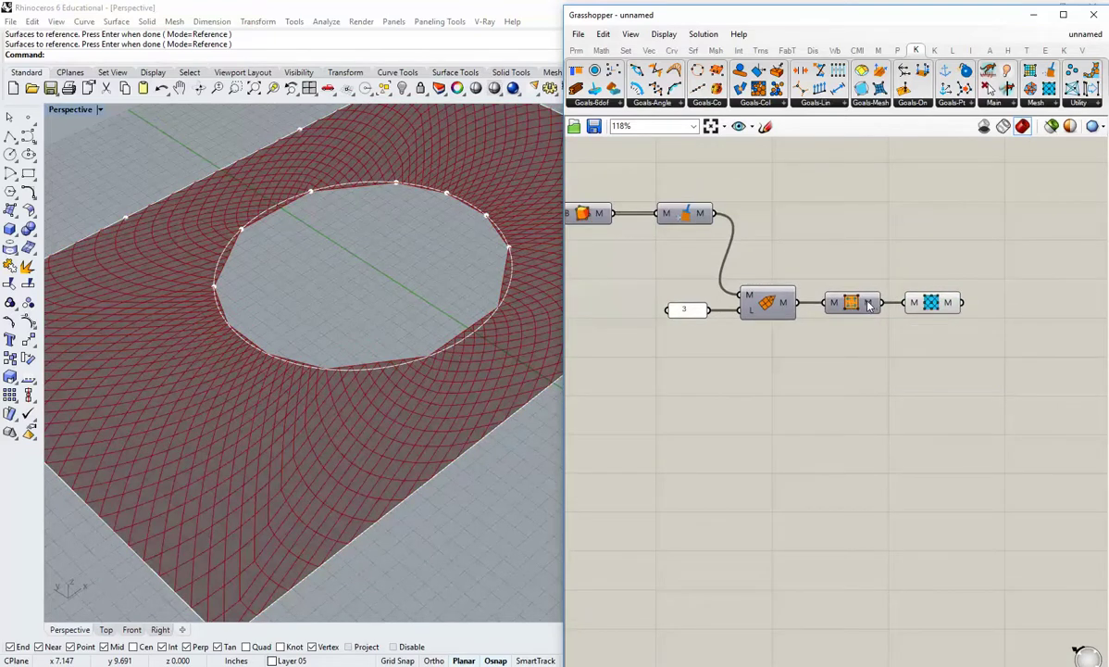
{"action": "right_click_drag", "start_coordinate": [305, 441], "coordinate": [423, 399], "text": "shift"}
{"action": "scroll", "coordinate": [423, 400], "scroll_direction": "up", "scroll_amount": 5}
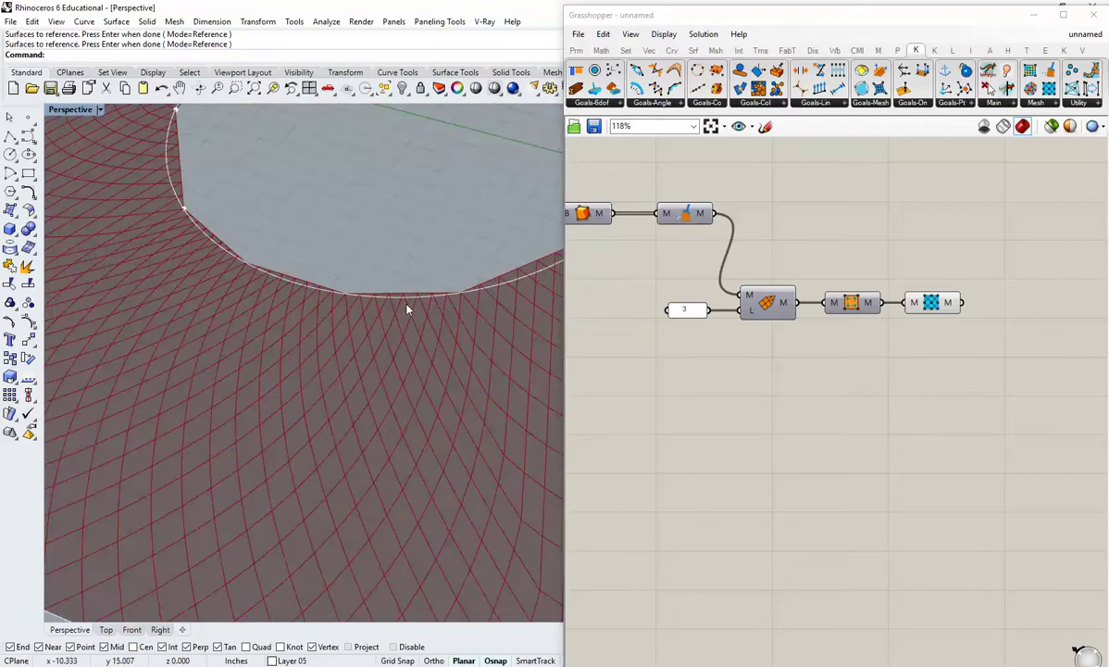
{"action": "right_click_drag", "start_coordinate": [406, 310], "coordinate": [456, 331]}
{"action": "right_click_drag", "start_coordinate": [315, 375], "coordinate": [318, 480]}
{"action": "left_click", "coordinate": [959, 380]}
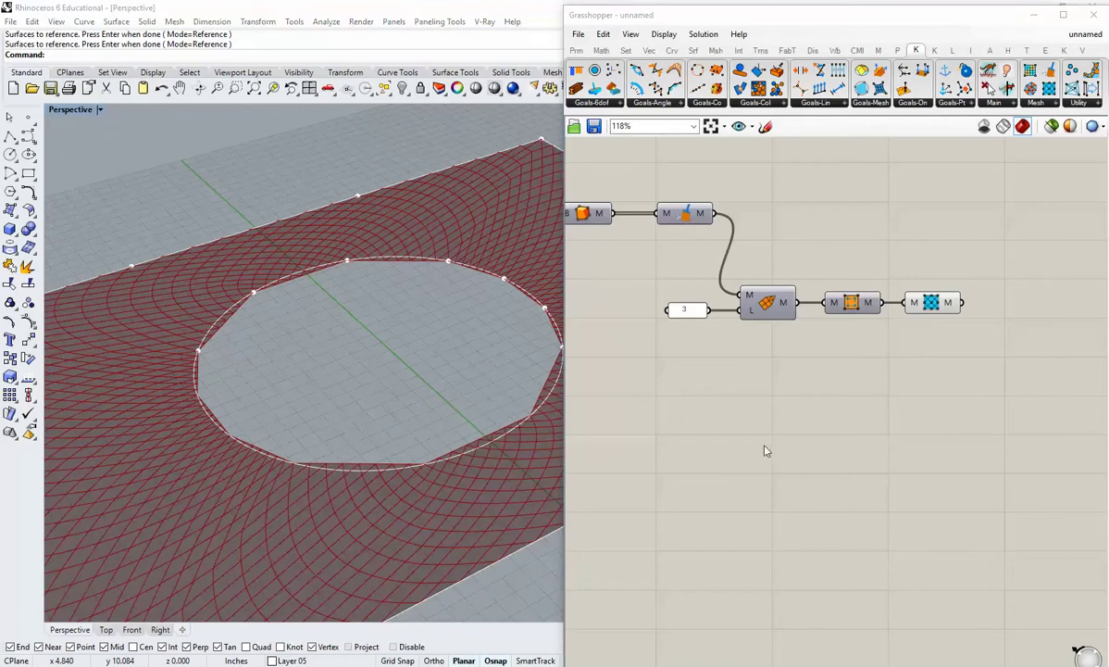
{"action": "right_click_drag", "start_coordinate": [841, 371], "coordinate": [762, 451]}
{"action": "scroll", "coordinate": [767, 453], "scroll_direction": "down", "scroll_amount": 1}
{"action": "right_click_drag", "start_coordinate": [863, 428], "coordinate": [748, 434]}
{"action": "scroll", "coordinate": [747, 434], "scroll_direction": "up", "scroll_amount": 1}
{"action": "scroll", "coordinate": [749, 436], "scroll_direction": "up", "scroll_amount": 1}
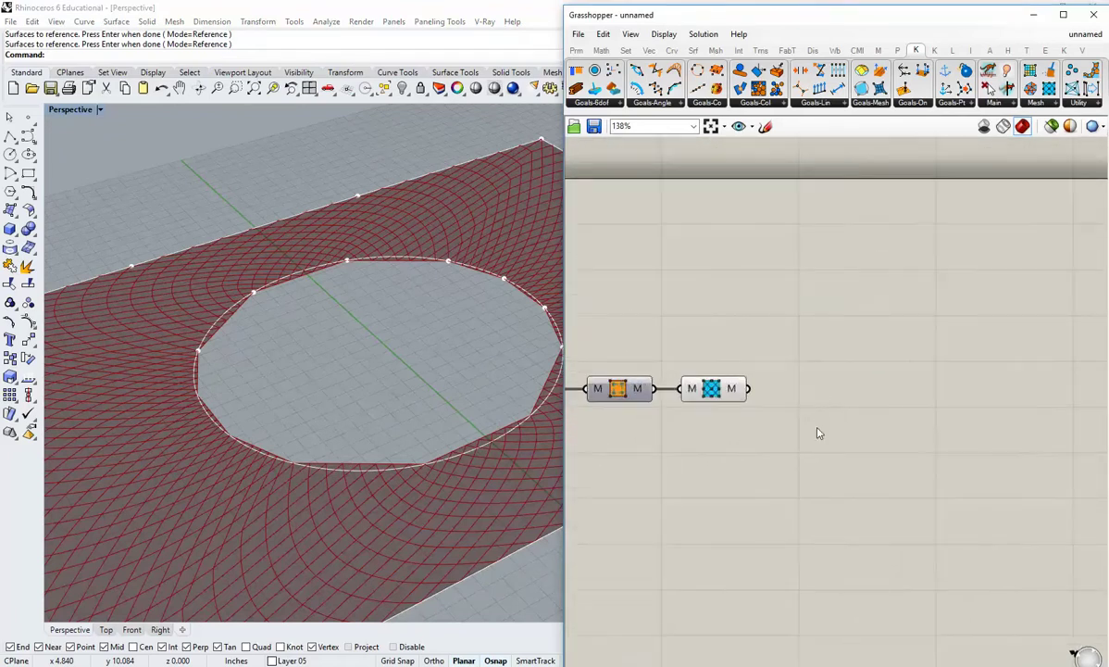
Add a Mesh Edges component after Diagonalize and connect the diagonalized mesh to its M input.
{"action": "left_click", "coordinate": [717, 51]}
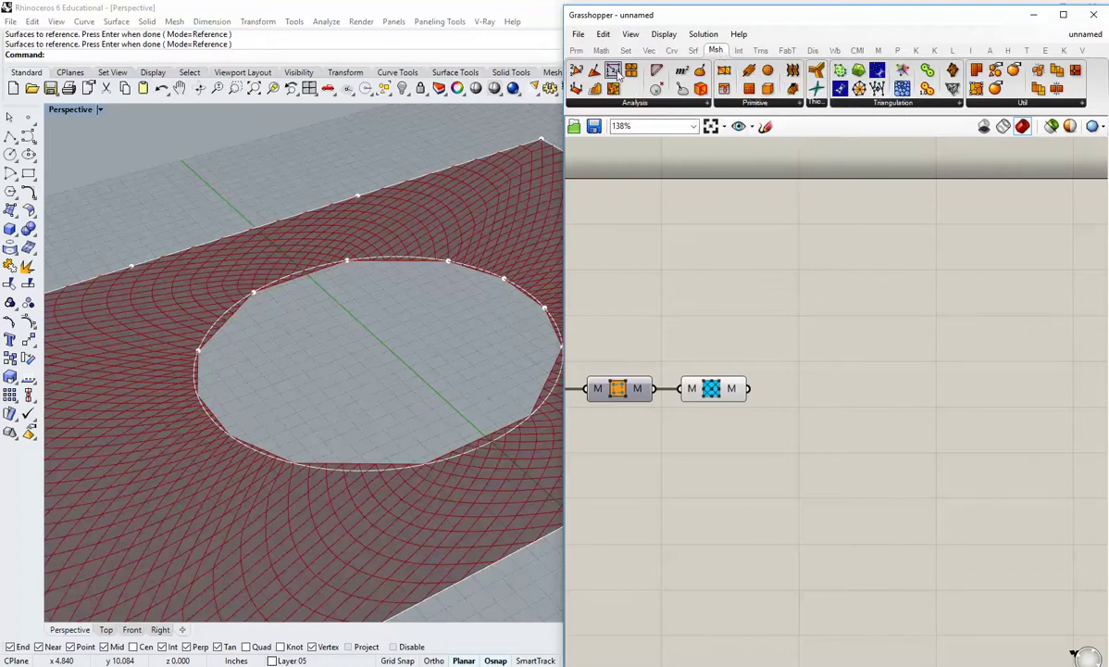
{"action": "left_click_drag", "start_coordinate": [613, 73], "coordinate": [827, 414]}
{"action": "scroll", "coordinate": [817, 460], "scroll_direction": "down", "scroll_amount": 2}
{"action": "left_click", "coordinate": [840, 408]}
{"action": "left_click", "coordinate": [849, 461]}
{"action": "right_click_drag", "start_coordinate": [849, 462], "coordinate": [800, 460]}
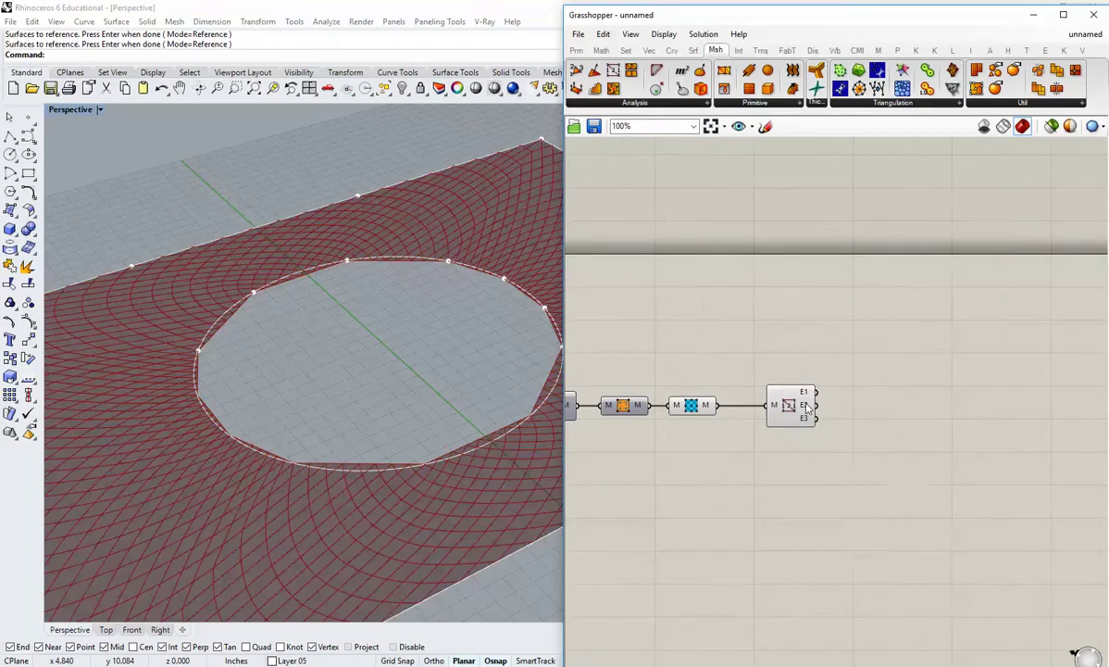
Add a Curve parameter fed by the Mesh Edges E1 output to check which edges it contains.
{"action": "left_click", "coordinate": [576, 50]}
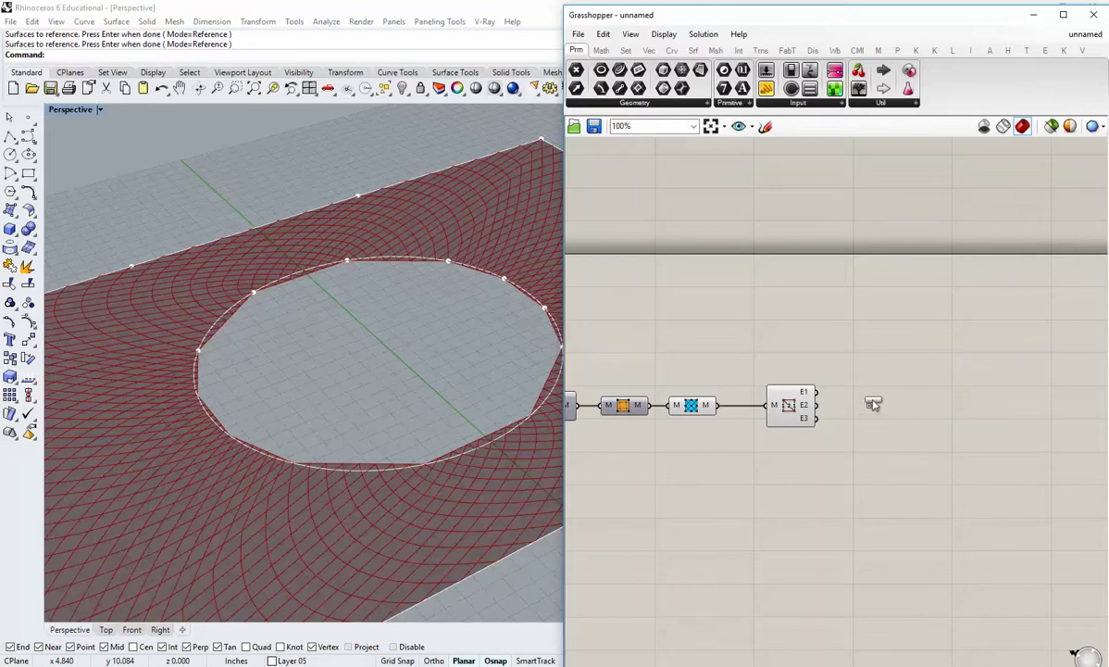
{"action": "left_click", "coordinate": [866, 396]}
{"action": "left_click_drag", "start_coordinate": [819, 392], "coordinate": [854, 395]}
{"action": "left_click", "coordinate": [868, 397]}
{"action": "right_click_drag", "start_coordinate": [412, 370], "coordinate": [389, 390]}
{"action": "right_click_drag", "start_coordinate": [361, 463], "coordinate": [316, 435]}
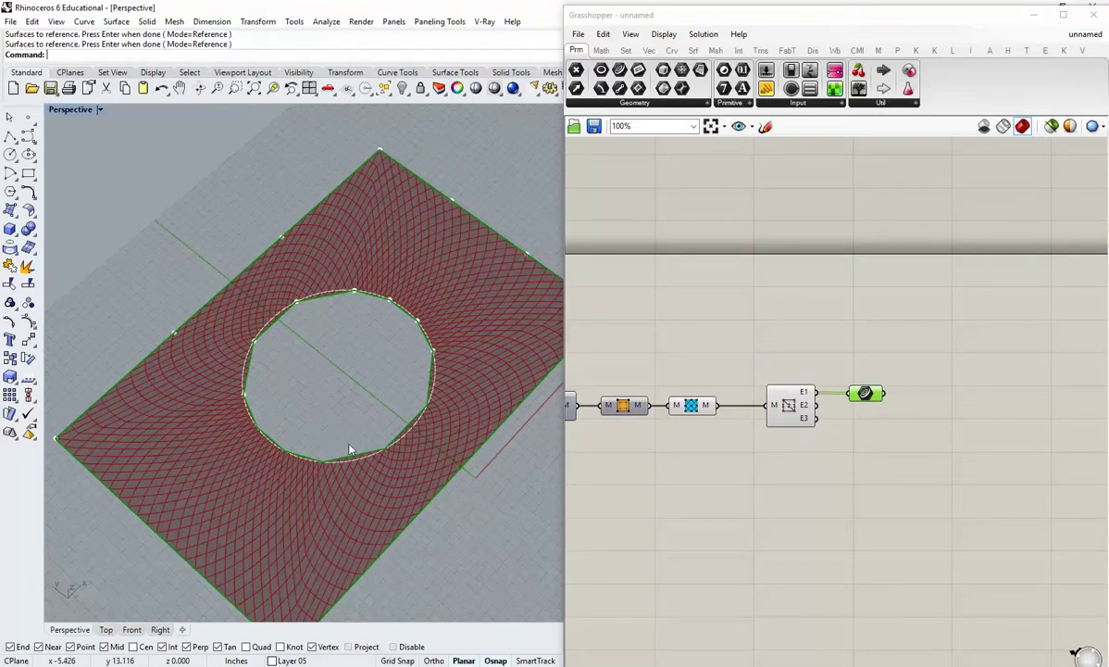
{"action": "right_click_drag", "start_coordinate": [243, 352], "coordinate": [350, 372]}
Connect the Mesh Edges E2 output to the Curve parameter instead and inspect its edges in the viewport.
{"action": "left_click", "coordinate": [852, 413]}
{"action": "left_click_drag", "start_coordinate": [817, 405], "coordinate": [849, 393]}
{"action": "left_click", "coordinate": [865, 394]}
{"action": "right_click_drag", "start_coordinate": [396, 392], "coordinate": [393, 432]}
Reconnect the E1 output to the Curve parameter and examine the individual edge segments along the circular opening.
{"action": "left_click_drag", "start_coordinate": [815, 392], "coordinate": [862, 395]}
{"action": "scroll", "coordinate": [361, 451], "scroll_direction": "up", "scroll_amount": 5}
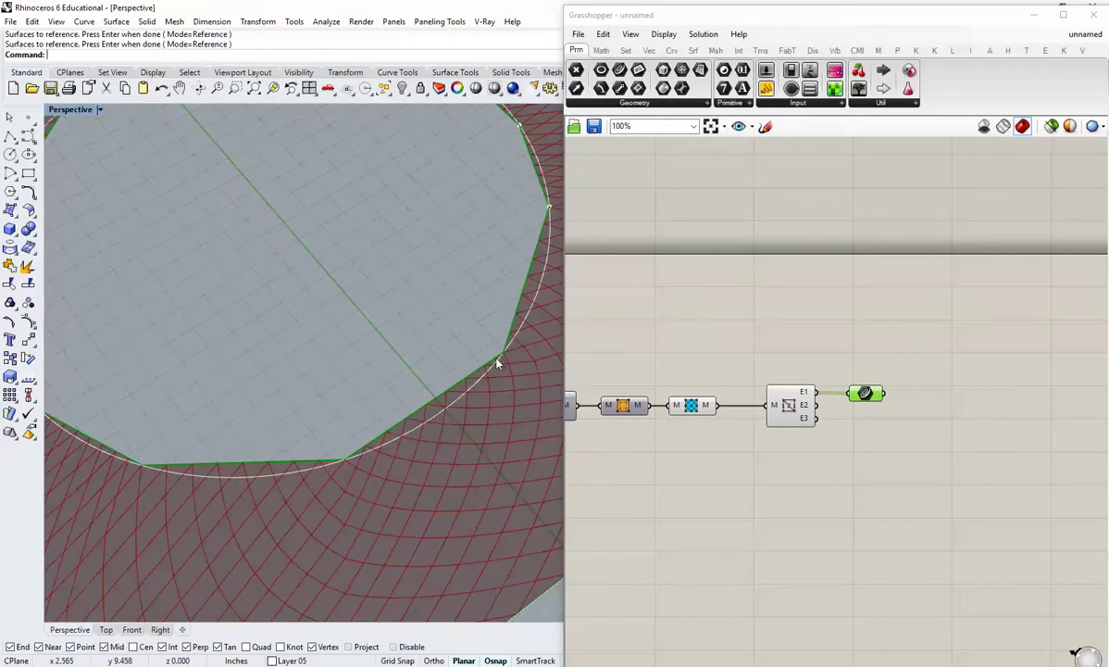
{"action": "scroll", "coordinate": [488, 370], "scroll_direction": "up", "scroll_amount": 4}
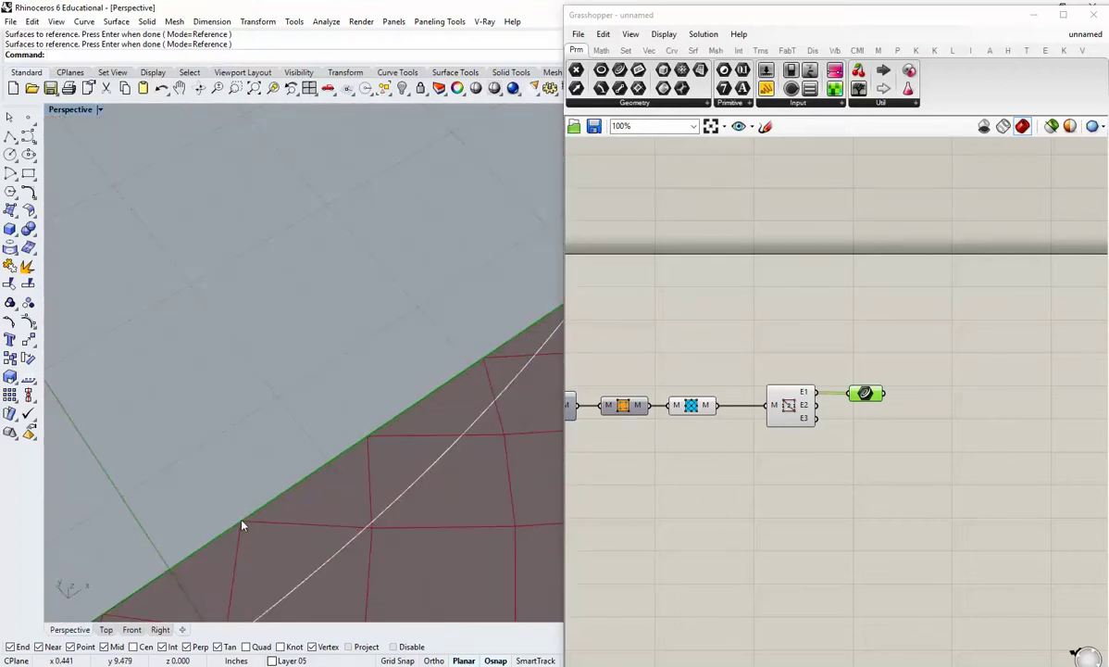
{"action": "right_click_drag", "start_coordinate": [240, 527], "coordinate": [408, 393]}
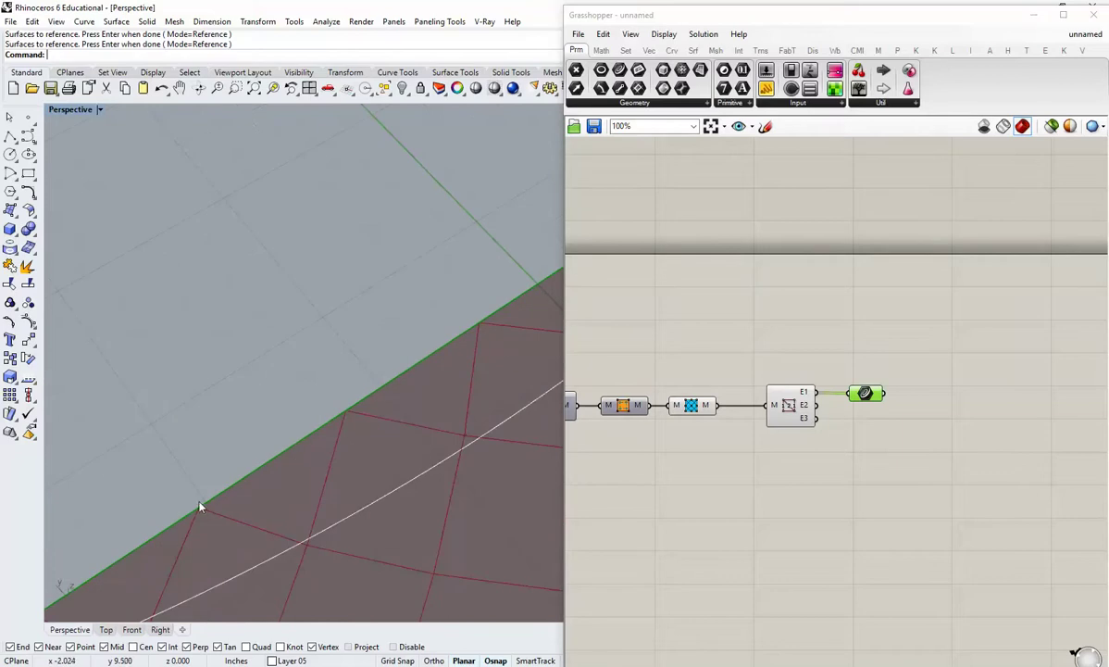
{"action": "scroll", "coordinate": [201, 508], "scroll_direction": "down", "scroll_amount": 6}
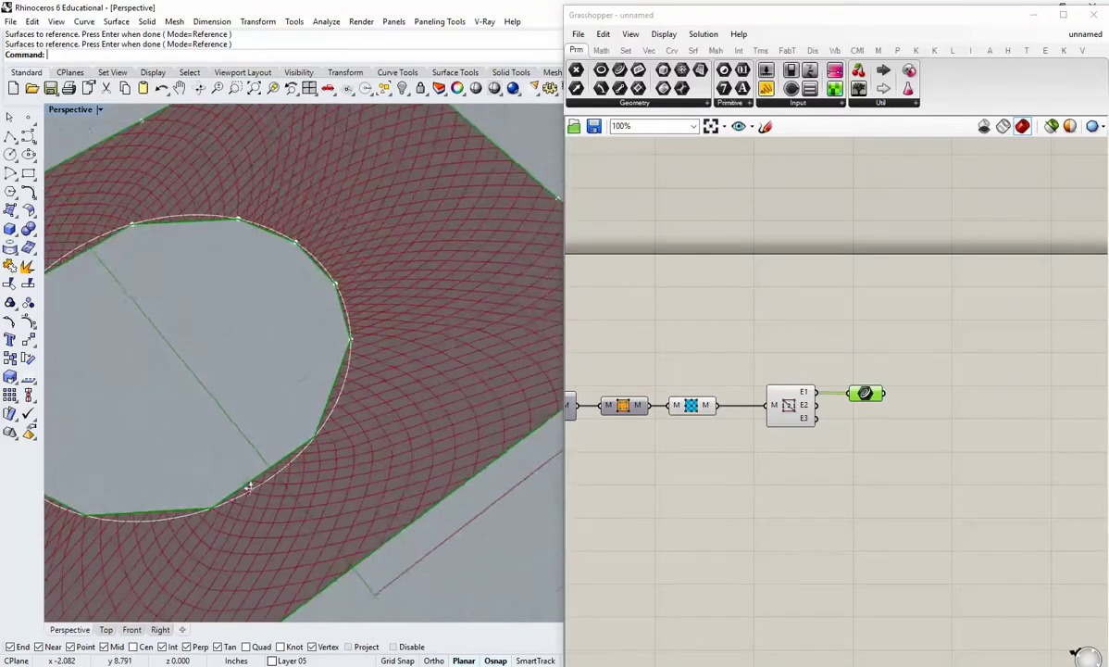
{"action": "right_click_drag", "start_coordinate": [261, 470], "coordinate": [439, 408]}
{"action": "scroll", "coordinate": [374, 446], "scroll_direction": "down", "scroll_amount": 2}
{"action": "right_click_drag", "start_coordinate": [297, 369], "coordinate": [275, 399]}
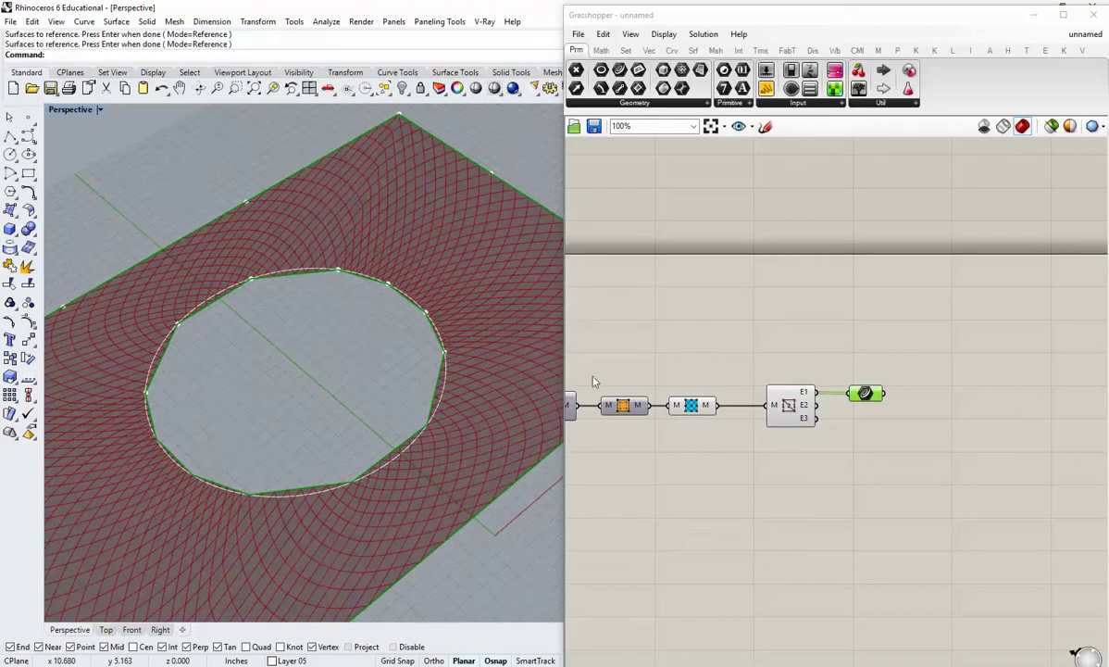
{"action": "right_click_drag", "start_coordinate": [460, 393], "coordinate": [441, 358], "text": "shift"}
Delete the Curve parameter attached to the Mesh Edges component.
{"action": "left_click", "coordinate": [894, 416]}
{"action": "right_click_drag", "start_coordinate": [937, 433], "coordinate": [903, 449]}
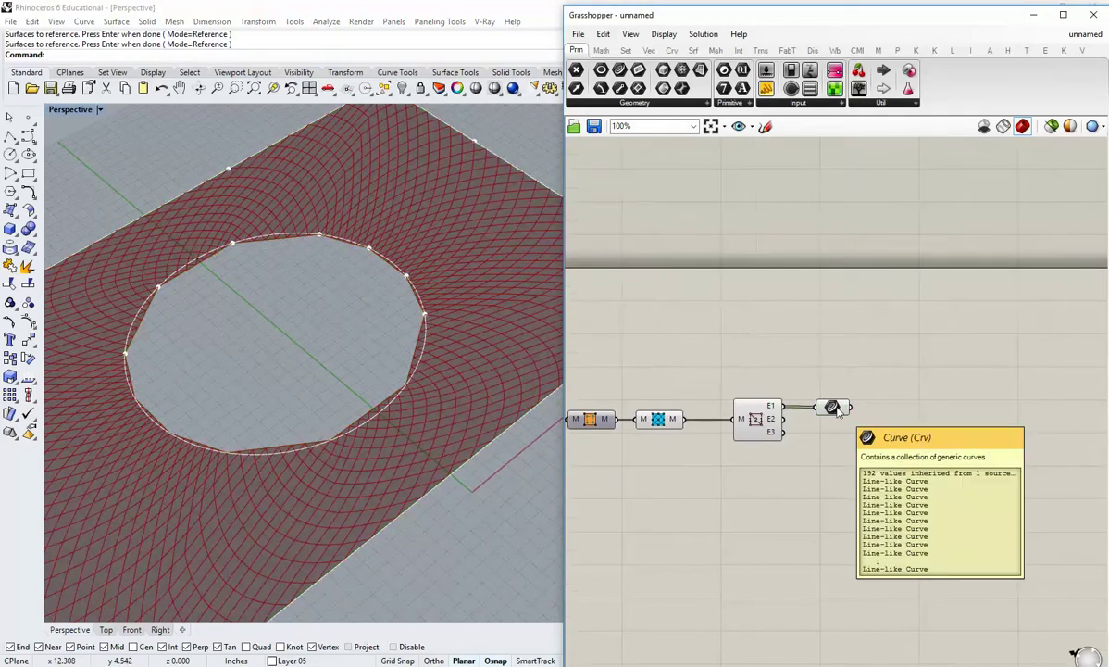
{"action": "left_click", "coordinate": [836, 409]}
{"action": "mouse_move", "coordinate": [837, 412]}
{"action": "key", "text": "Delete"}
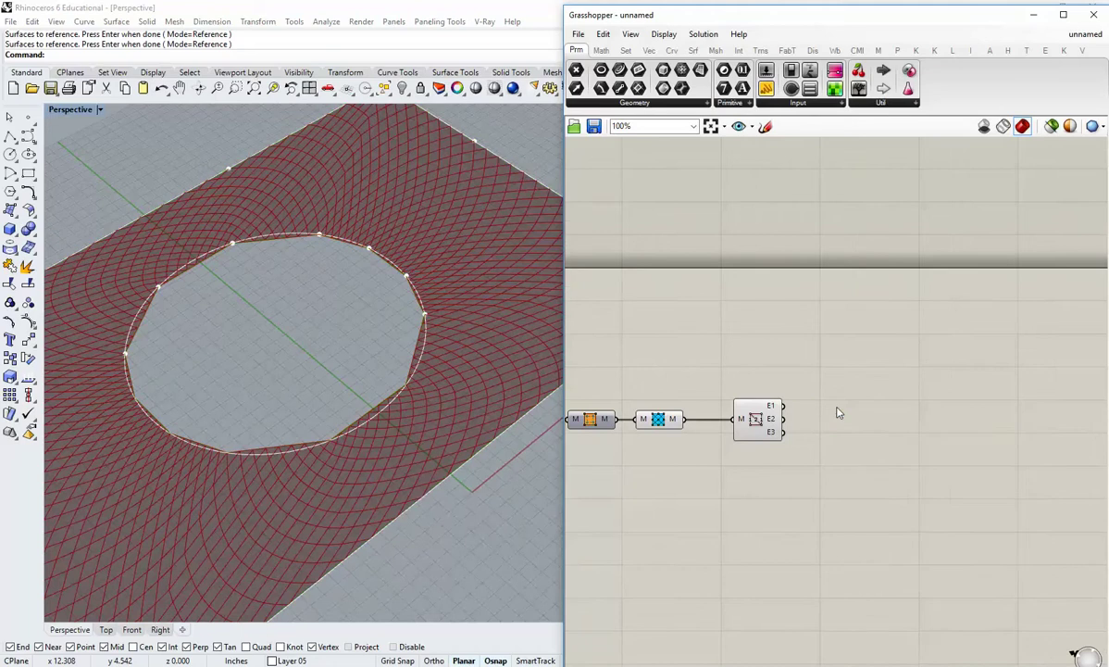
Turn off the preview of the Mesh Edges component.
{"action": "right_click_drag", "start_coordinate": [814, 427], "coordinate": [774, 442]}
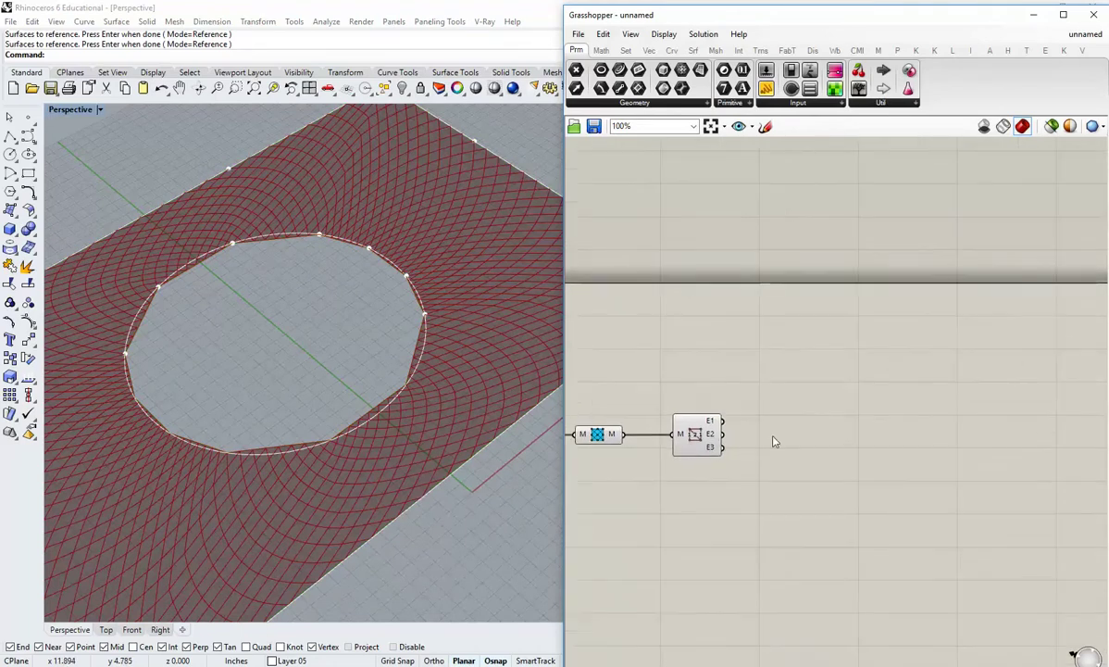
{"action": "right_click", "coordinate": [694, 434]}
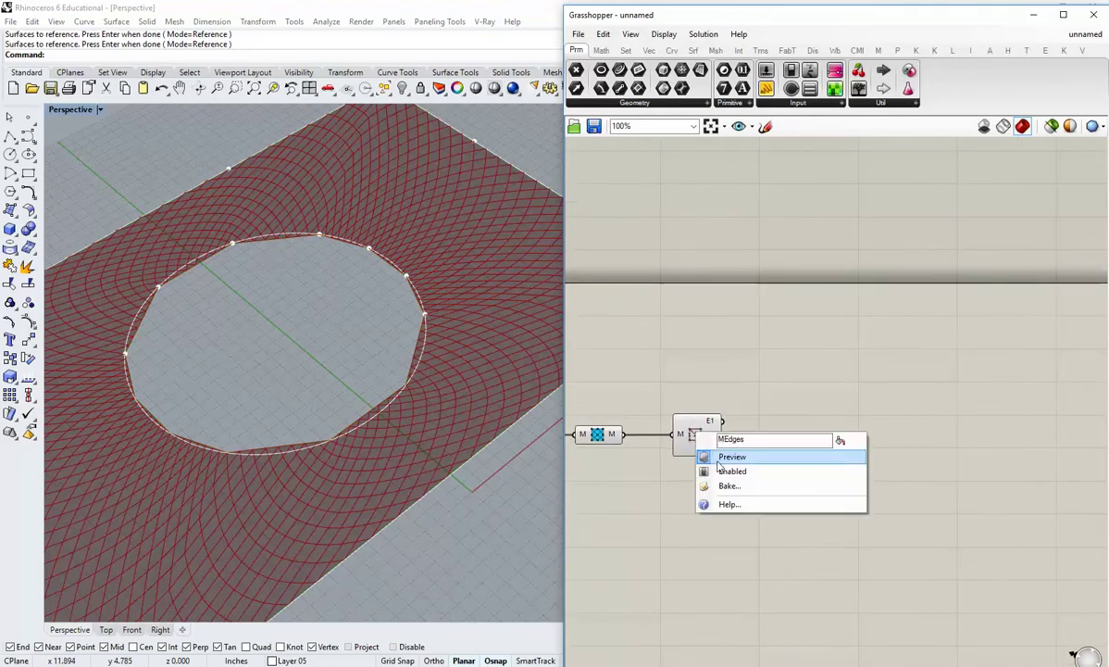
{"action": "left_click", "coordinate": [719, 461]}
{"action": "right_click_drag", "start_coordinate": [754, 416], "coordinate": [737, 441]}
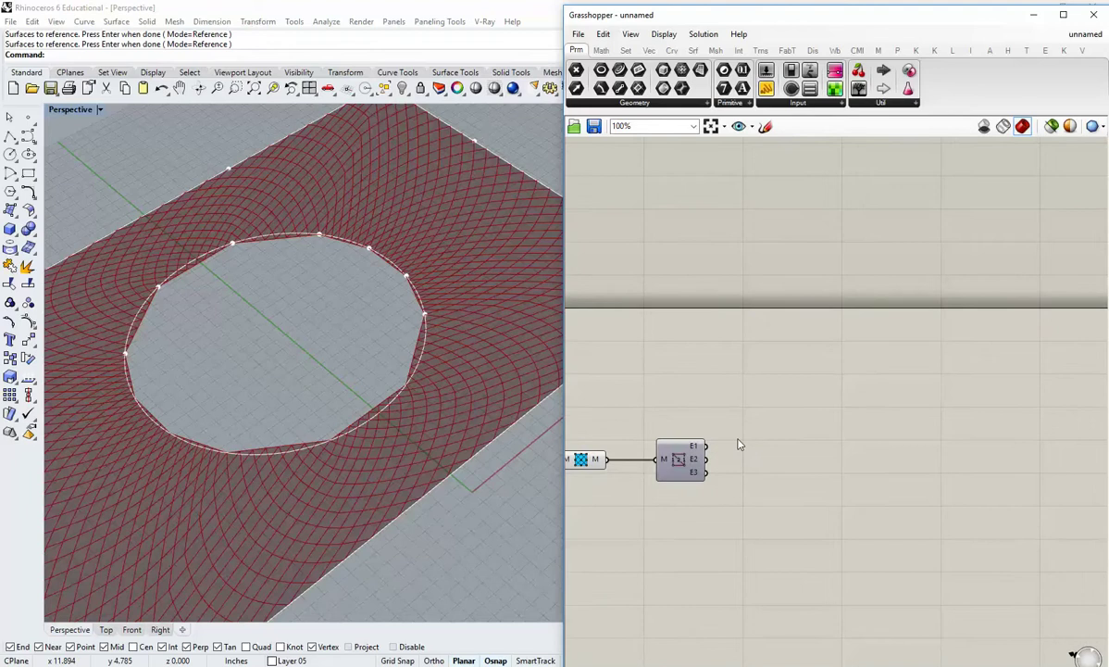
Add a Join Curves component and connect the Mesh Edges E1 output to its C input.
{"action": "left_click", "coordinate": [671, 50]}
{"action": "left_click", "coordinate": [903, 103]}
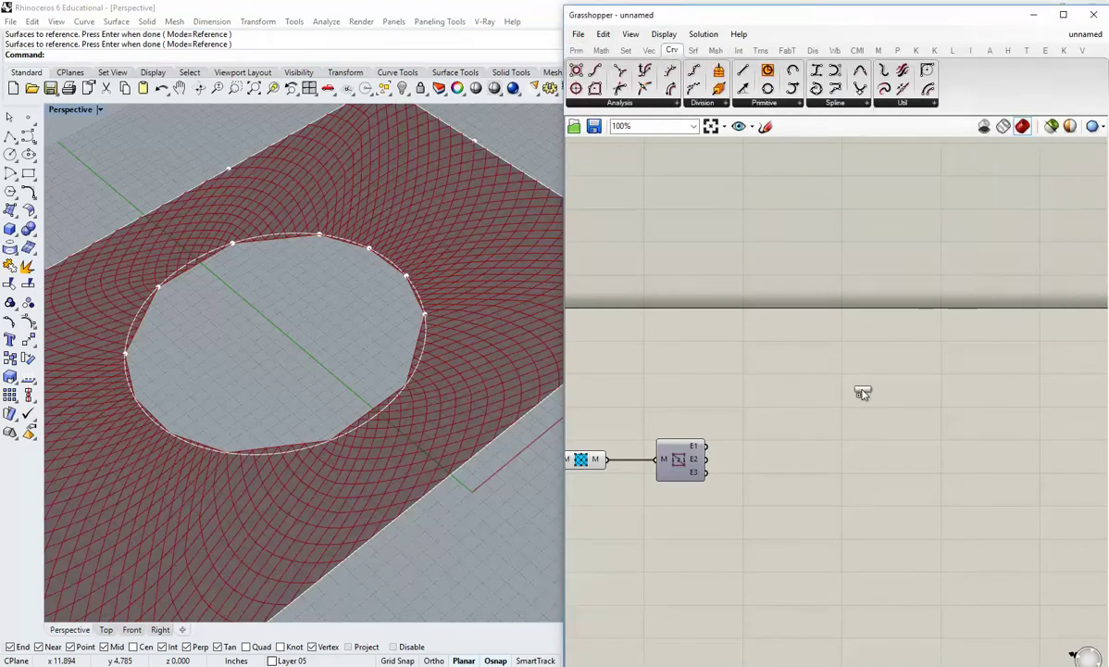
{"action": "left_click_drag", "start_coordinate": [838, 433], "coordinate": [784, 456]}
{"action": "left_click_drag", "start_coordinate": [706, 446], "coordinate": [762, 448]}
{"action": "left_click", "coordinate": [844, 470]}
Add a curve Length component below Join Curves and feed it the joined curves.
{"action": "right_click_drag", "start_coordinate": [885, 470], "coordinate": [829, 453]}
{"action": "left_click", "coordinate": [673, 90]}
{"action": "left_click", "coordinate": [789, 449]}
{"action": "left_click_drag", "start_coordinate": [745, 435], "coordinate": [774, 482]}
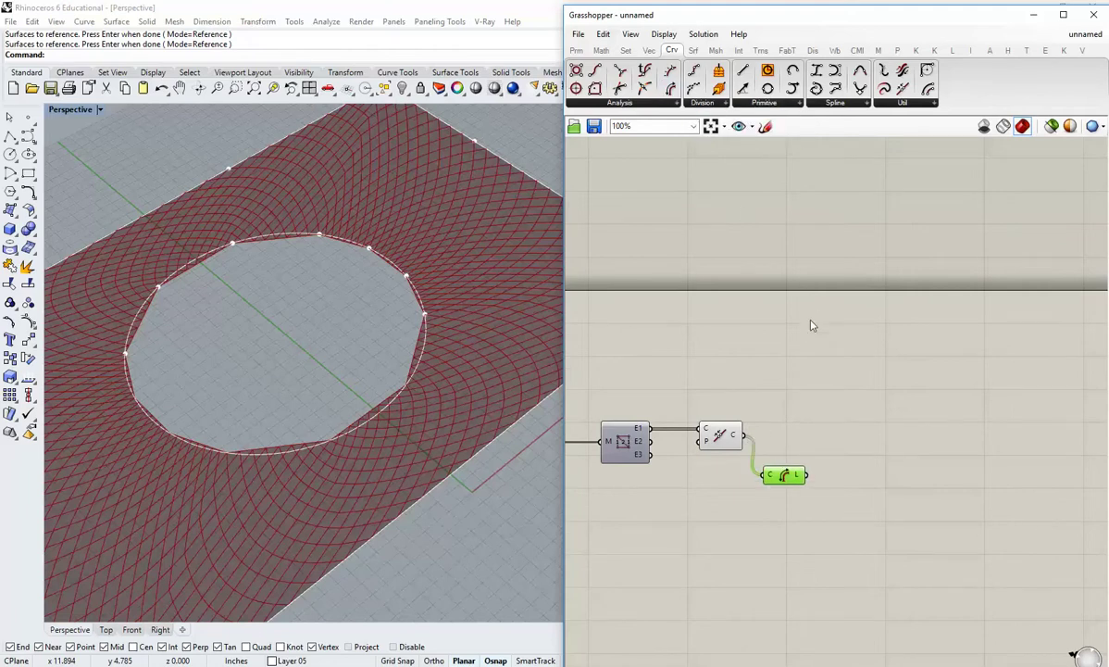
Add a Sort List component, wiring the curve lengths into K and the joined curves into A.
{"action": "left_click", "coordinate": [796, 432]}
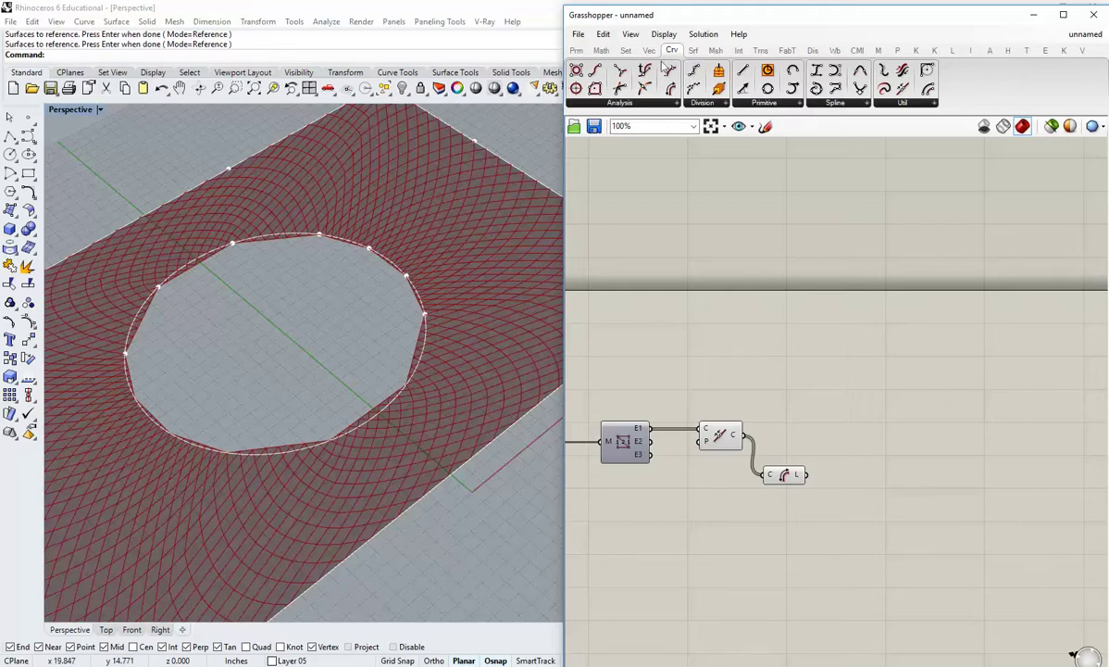
{"action": "left_click", "coordinate": [629, 52]}
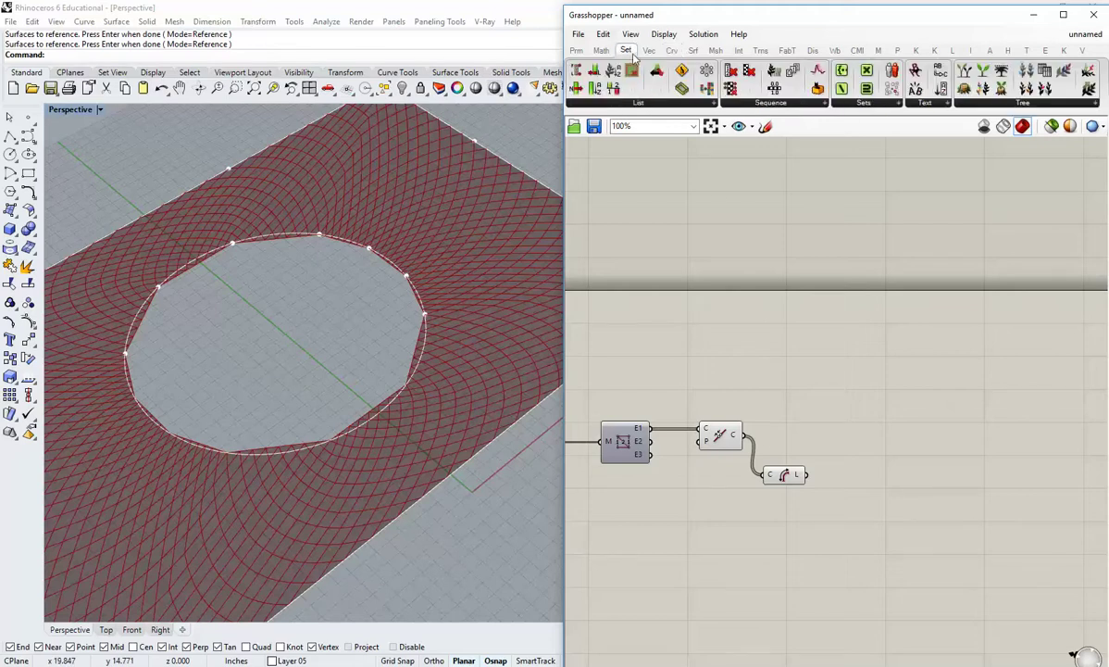
{"action": "left_click", "coordinate": [635, 104]}
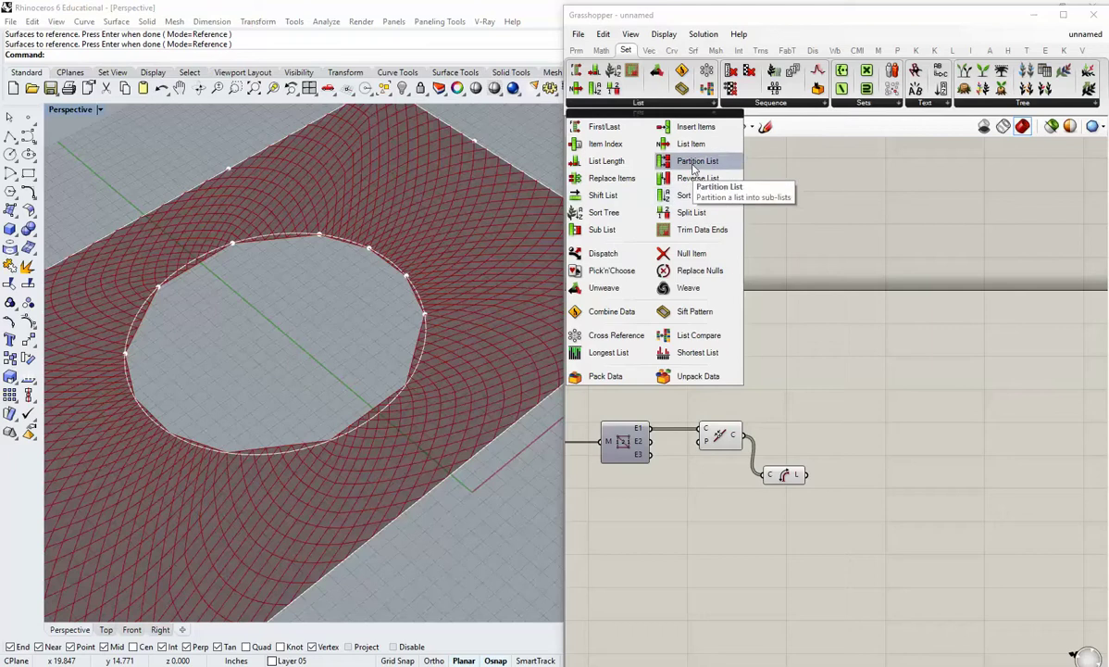
{"action": "left_click_drag", "start_coordinate": [691, 195], "coordinate": [844, 451]}
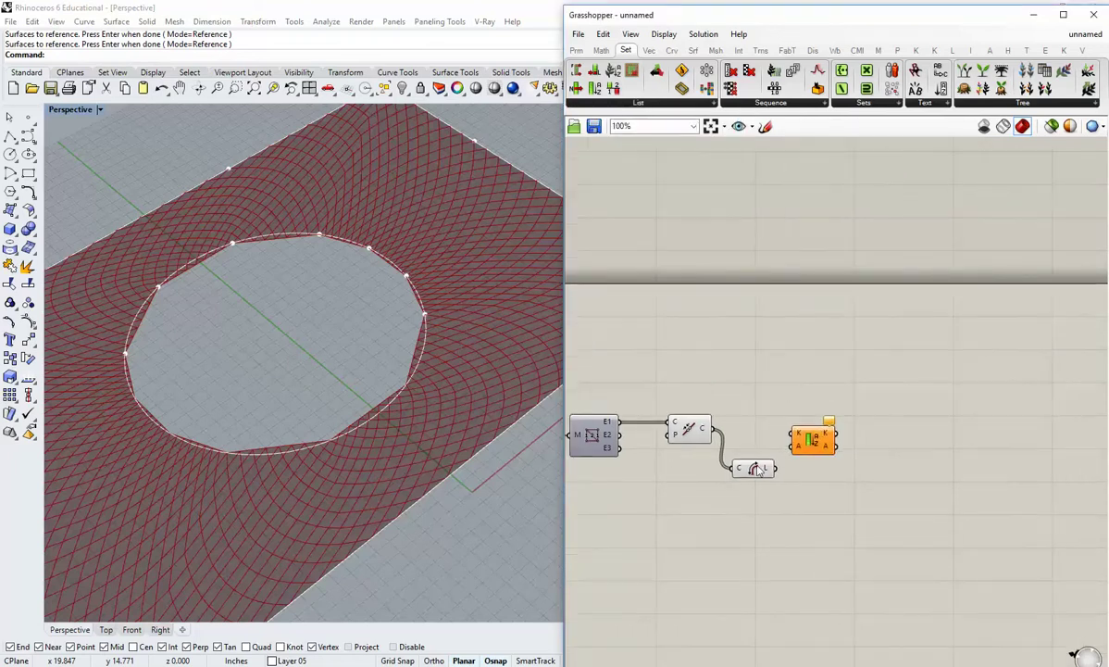
{"action": "left_click_drag", "start_coordinate": [756, 467], "coordinate": [827, 407]}
{"action": "left_click_drag", "start_coordinate": [746, 404], "coordinate": [828, 427]}
{"action": "left_click", "coordinate": [767, 436]}
{"action": "left_click_drag", "start_coordinate": [711, 428], "coordinate": [804, 431]}
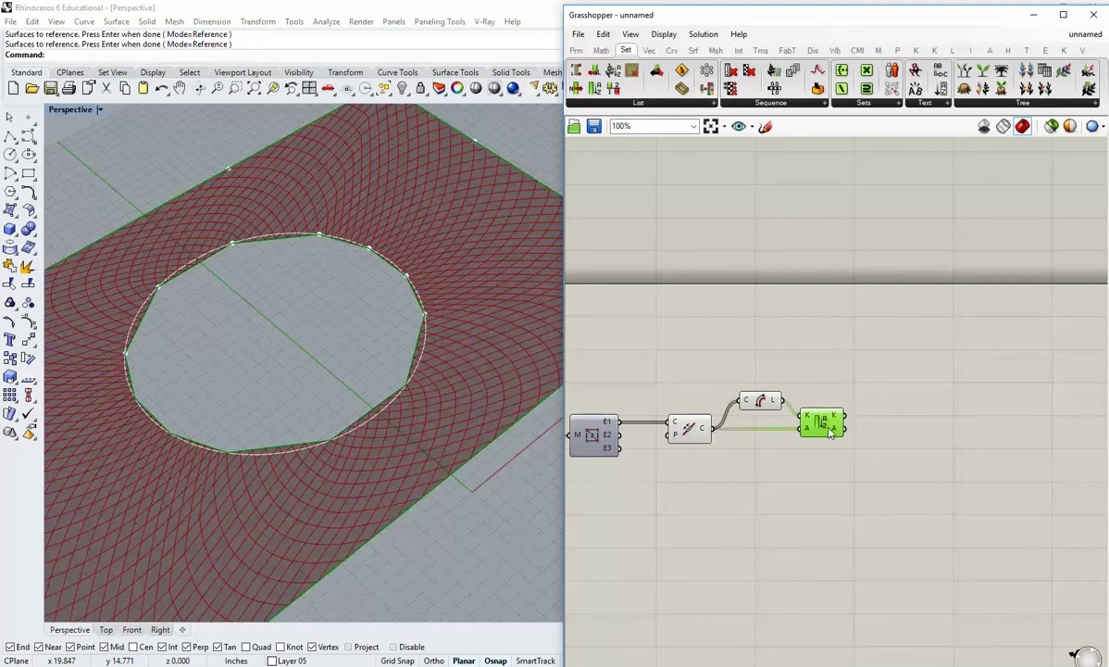
{"action": "left_click", "coordinate": [809, 461]}
Turn off the preview of the Join Curves component.
{"action": "right_click_drag", "start_coordinate": [721, 442], "coordinate": [689, 442]}
{"action": "right_click", "coordinate": [659, 428]}
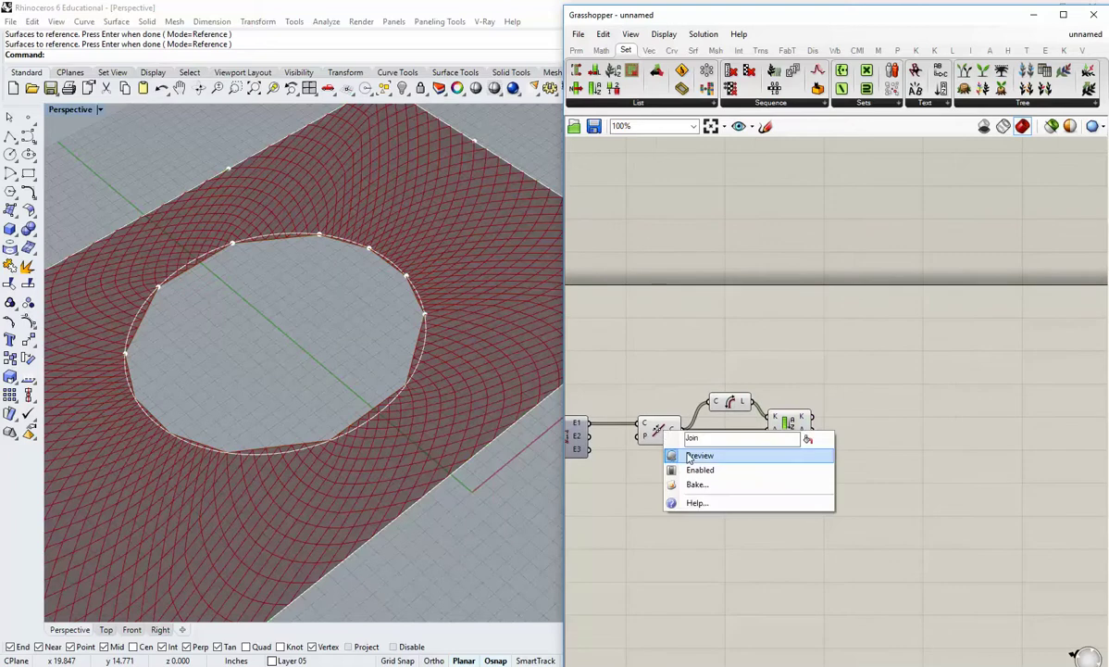
{"action": "left_click", "coordinate": [687, 457]}
Add a List Item component and connect the Sort List A output to its L input.
{"action": "mouse_move", "coordinate": [804, 432]}
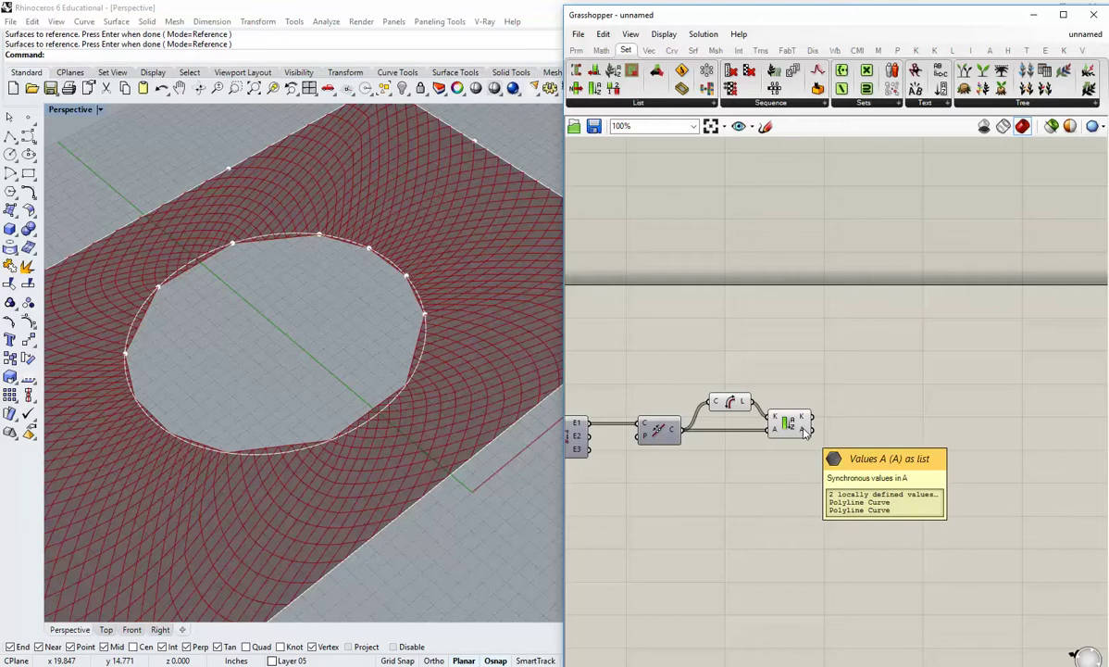
{"action": "left_click", "coordinate": [577, 89]}
{"action": "left_click", "coordinate": [840, 432]}
{"action": "scroll", "coordinate": [837, 444], "scroll_direction": "up", "scroll_amount": 3}
{"action": "left_click_drag", "start_coordinate": [837, 444], "coordinate": [883, 490]}
{"action": "left_click", "coordinate": [714, 234]}
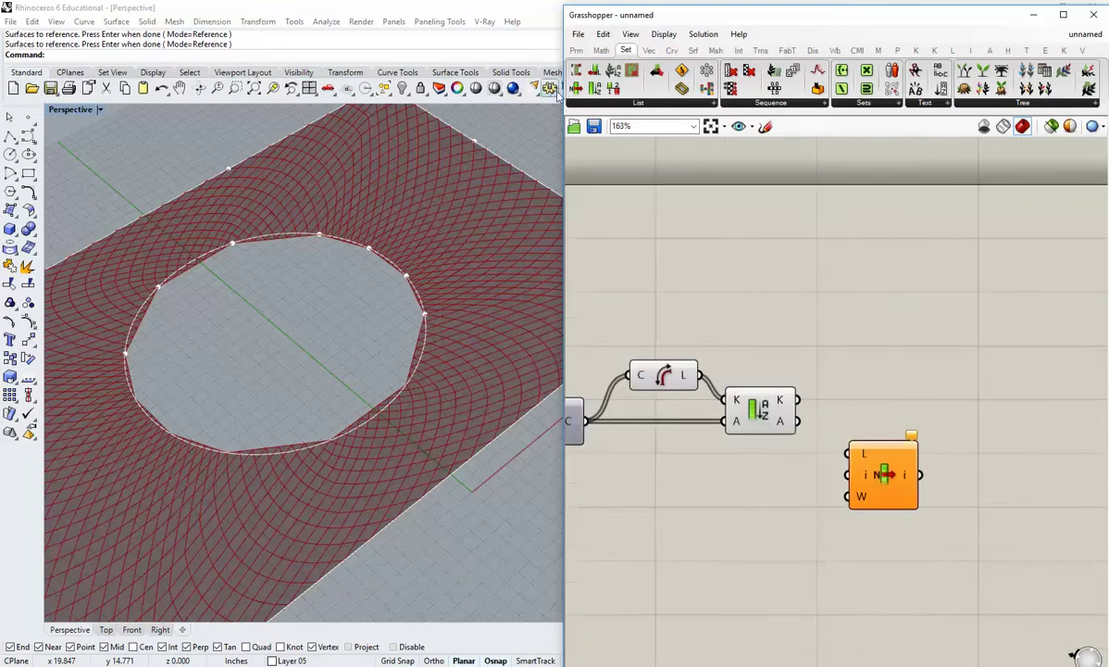
{"action": "left_click_drag", "start_coordinate": [798, 421], "coordinate": [849, 452]}
{"action": "left_click_drag", "start_coordinate": [885, 472], "coordinate": [898, 439]}
Add a +1 output to the List Item component.
{"action": "scroll", "coordinate": [898, 440], "scroll_direction": "up", "scroll_amount": 4}
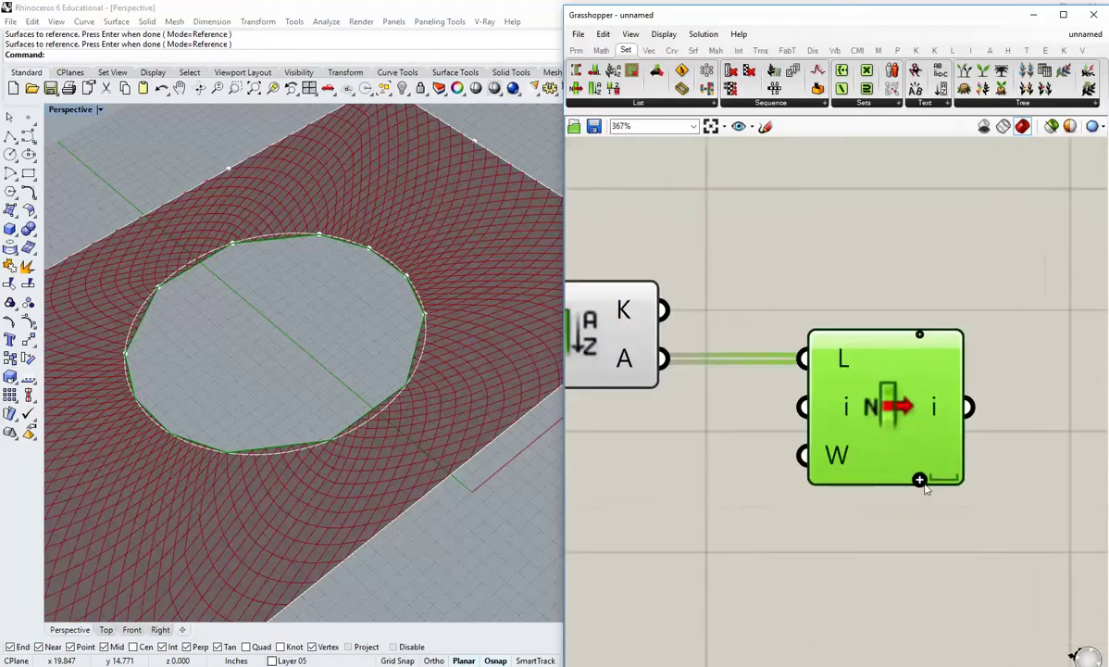
{"action": "left_click", "coordinate": [919, 479]}
{"action": "left_click", "coordinate": [835, 537]}
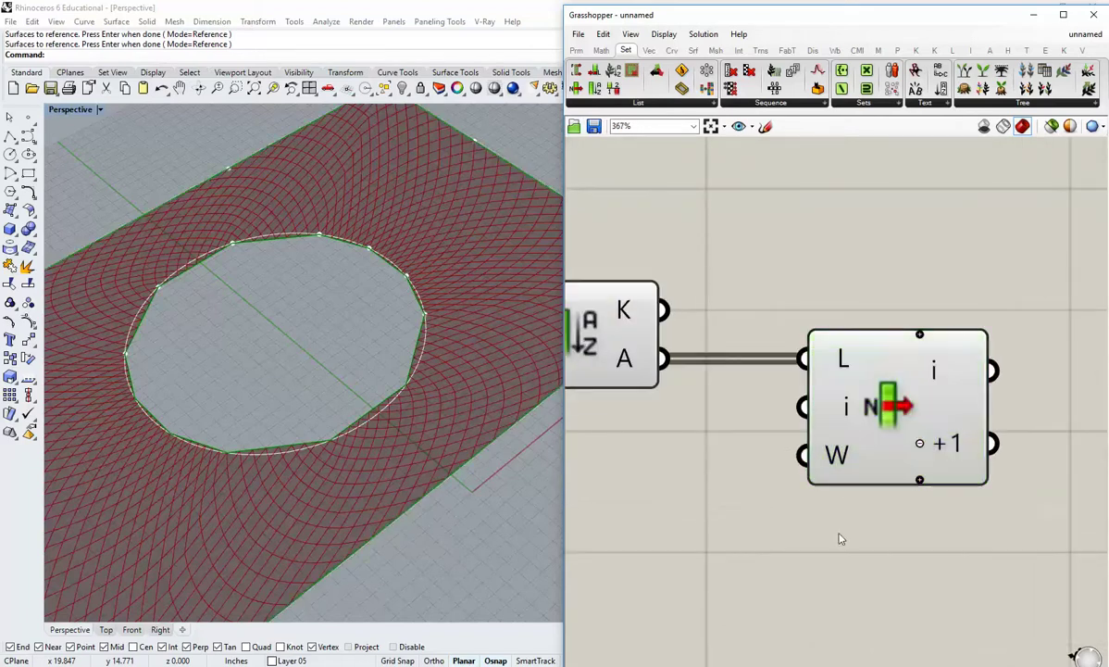
Turn off the preview of the Sort List component.
{"action": "scroll", "coordinate": [787, 500], "scroll_direction": "down", "scroll_amount": 2}
{"action": "right_click", "coordinate": [666, 383]}
{"action": "left_click", "coordinate": [706, 409]}
Add an Explode component and connect the List Item i output to its C input.
{"action": "right_click_drag", "start_coordinate": [881, 418], "coordinate": [768, 402]}
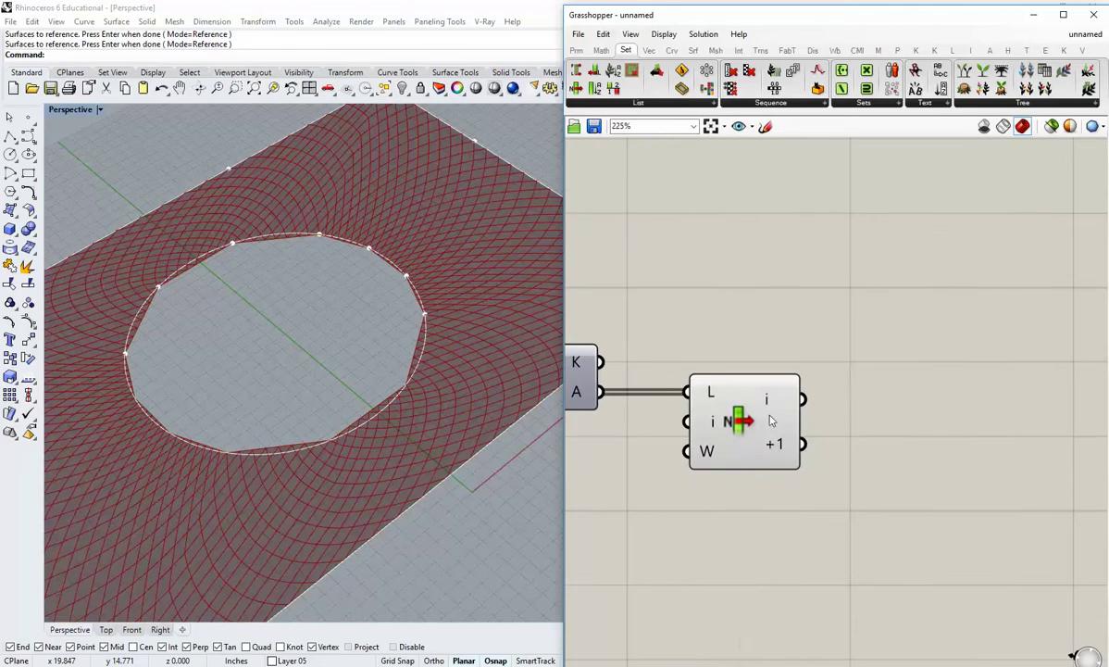
{"action": "scroll", "coordinate": [805, 454], "scroll_direction": "down", "scroll_amount": 1}
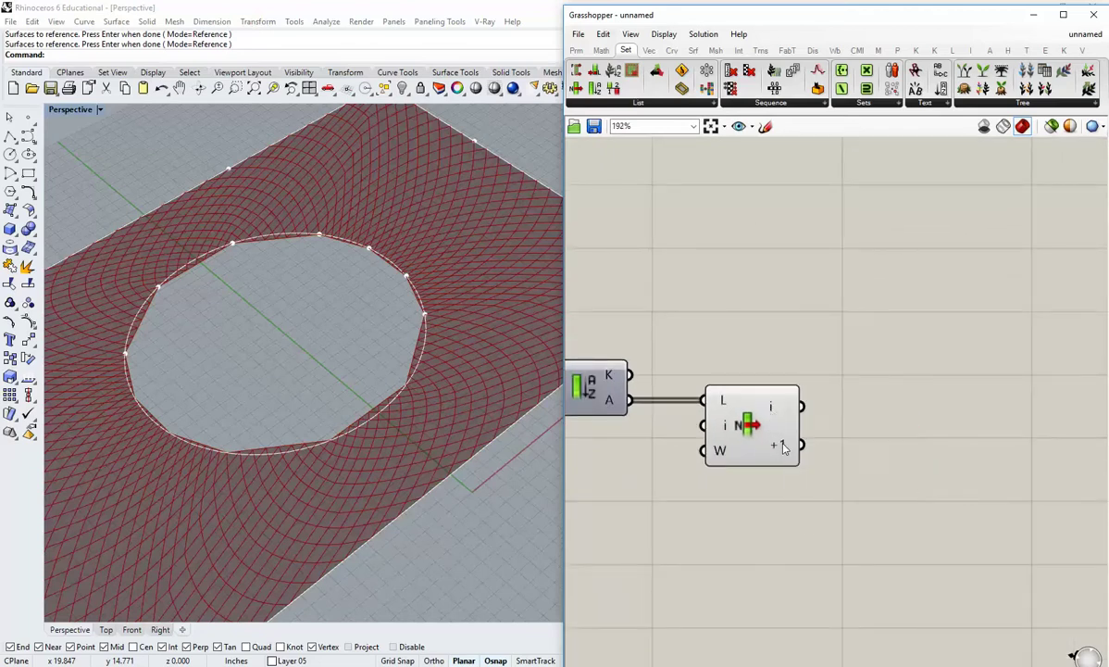
{"action": "mouse_move", "coordinate": [783, 444]}
{"action": "scroll", "coordinate": [847, 435], "scroll_direction": "down", "scroll_amount": 3}
{"action": "scroll", "coordinate": [764, 426], "scroll_direction": "up", "scroll_amount": 1}
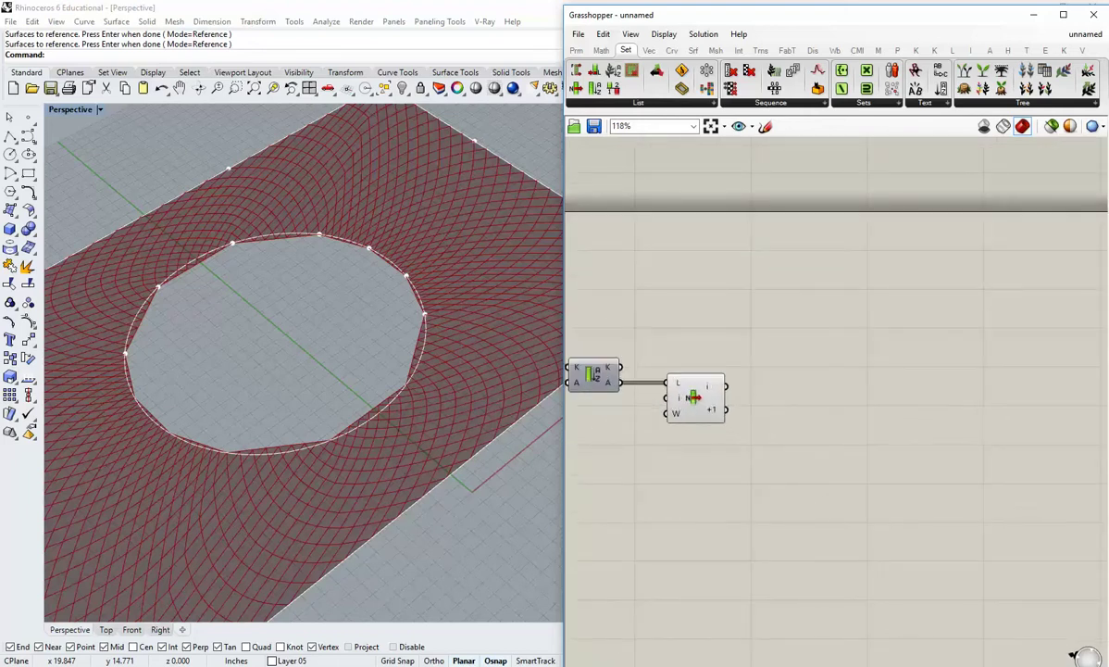
{"action": "scroll", "coordinate": [627, 51], "scroll_direction": "down", "scroll_amount": 2}
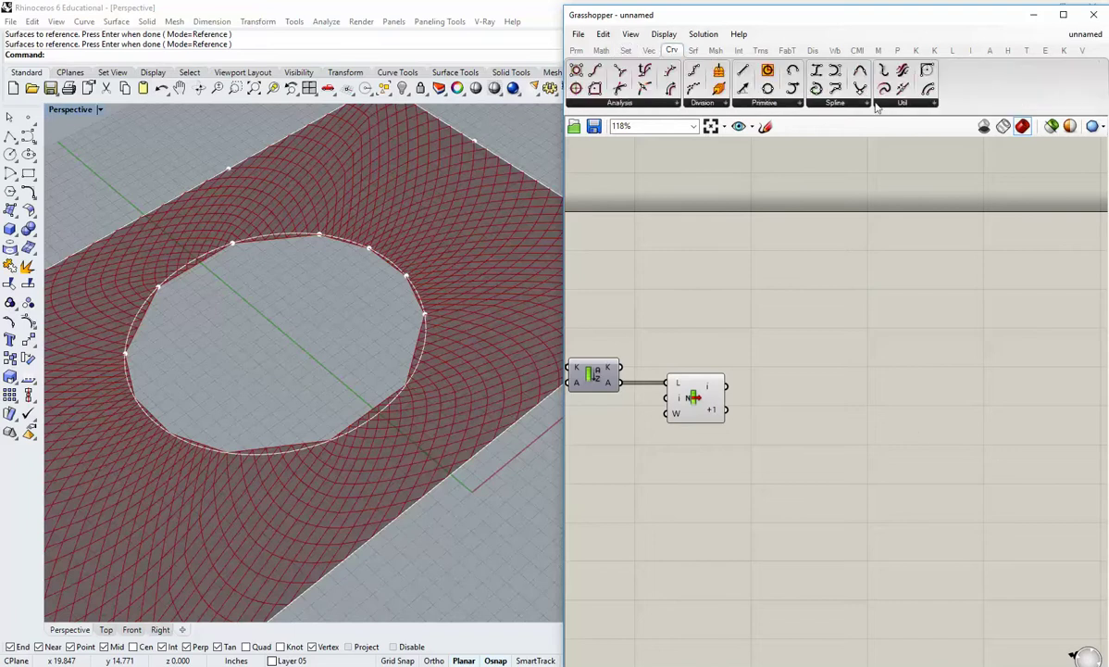
{"action": "left_click", "coordinate": [889, 104]}
{"action": "left_click", "coordinate": [903, 127]}
{"action": "left_click", "coordinate": [787, 376]}
{"action": "left_click_drag", "start_coordinate": [726, 384], "coordinate": [809, 314]}
{"action": "left_click", "coordinate": [815, 356]}
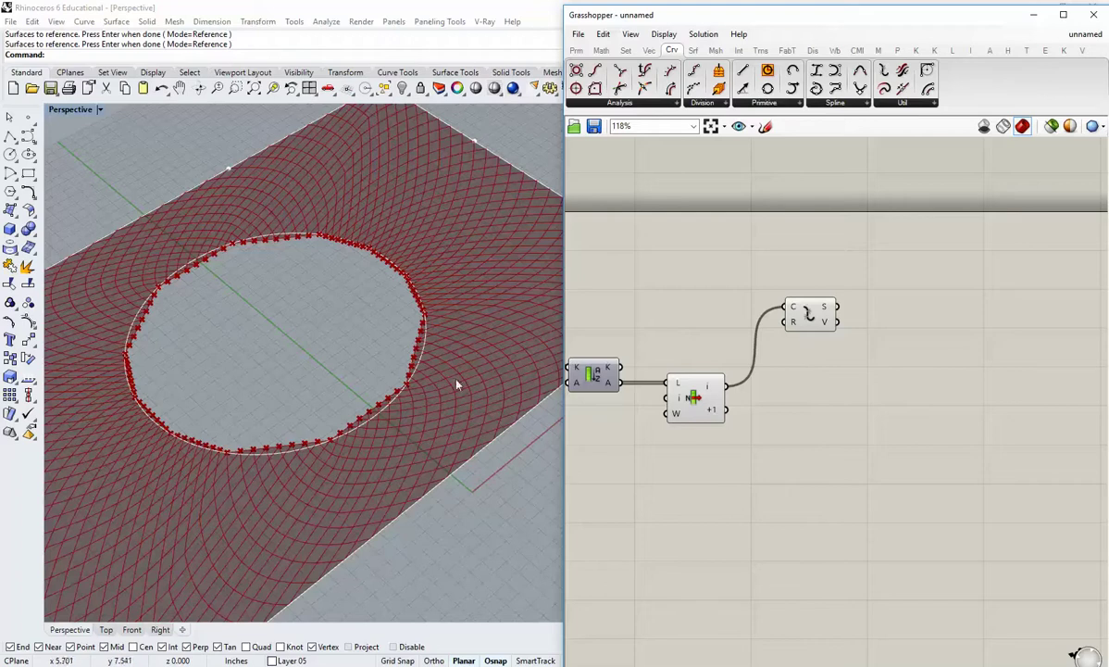
Examine the exploded segments and vertices around the oval opening and the component chain that produces them.
{"action": "scroll", "coordinate": [414, 374], "scroll_direction": "up", "scroll_amount": 5}
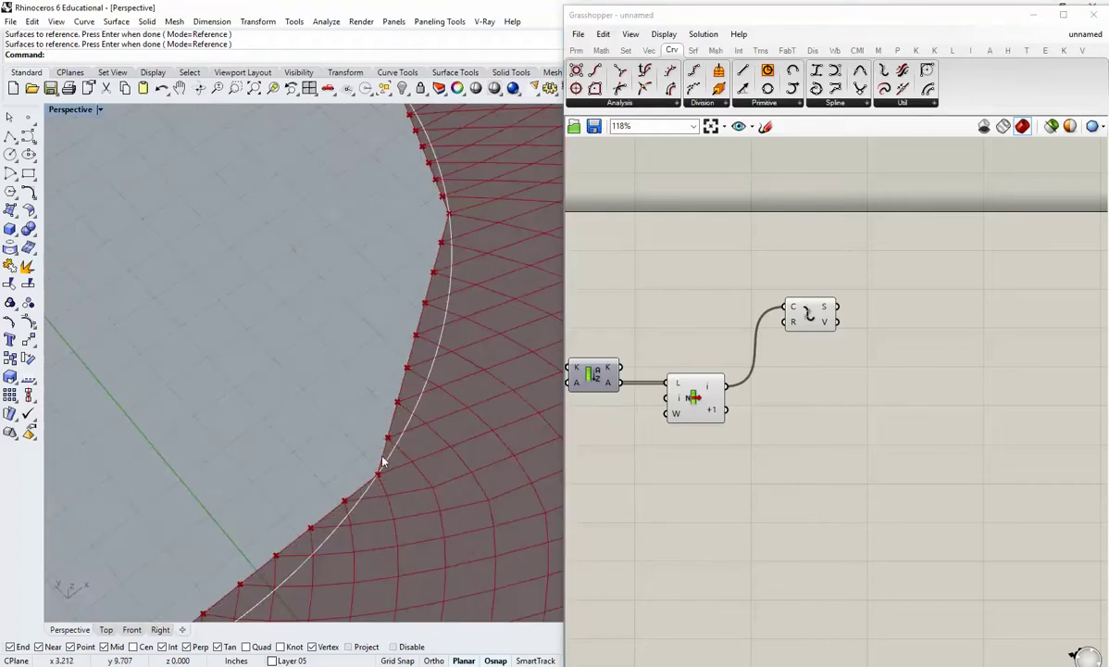
{"action": "right_click_drag", "start_coordinate": [572, 434], "coordinate": [908, 445]}
{"action": "scroll", "coordinate": [731, 460], "scroll_direction": "down", "scroll_amount": 2}
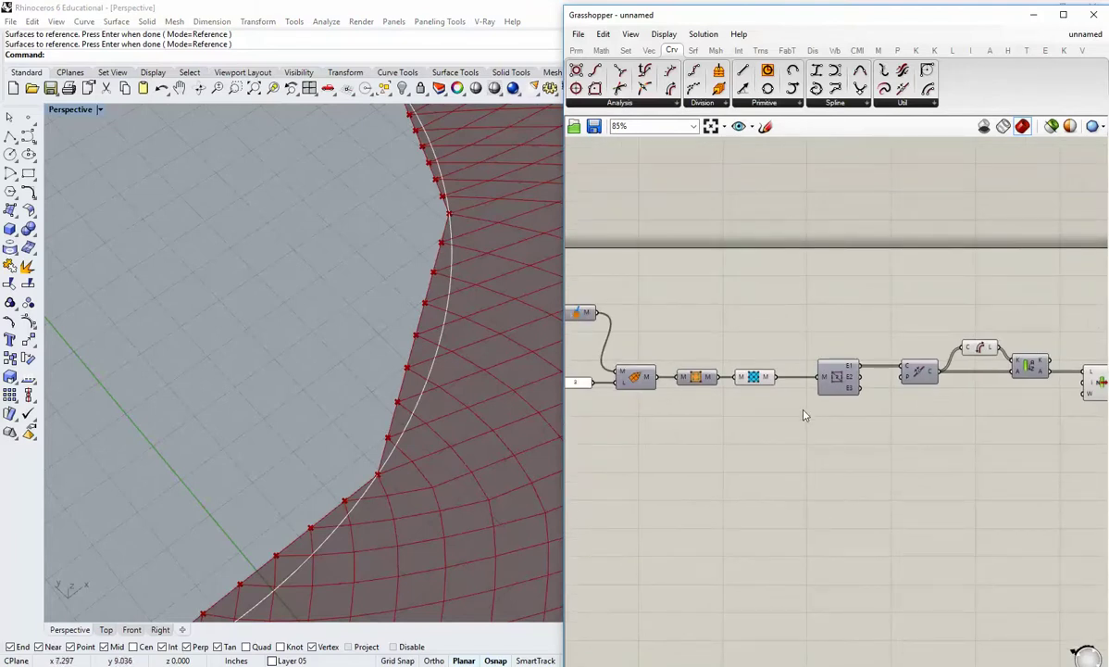
{"action": "right_click_drag", "start_coordinate": [802, 411], "coordinate": [602, 428]}
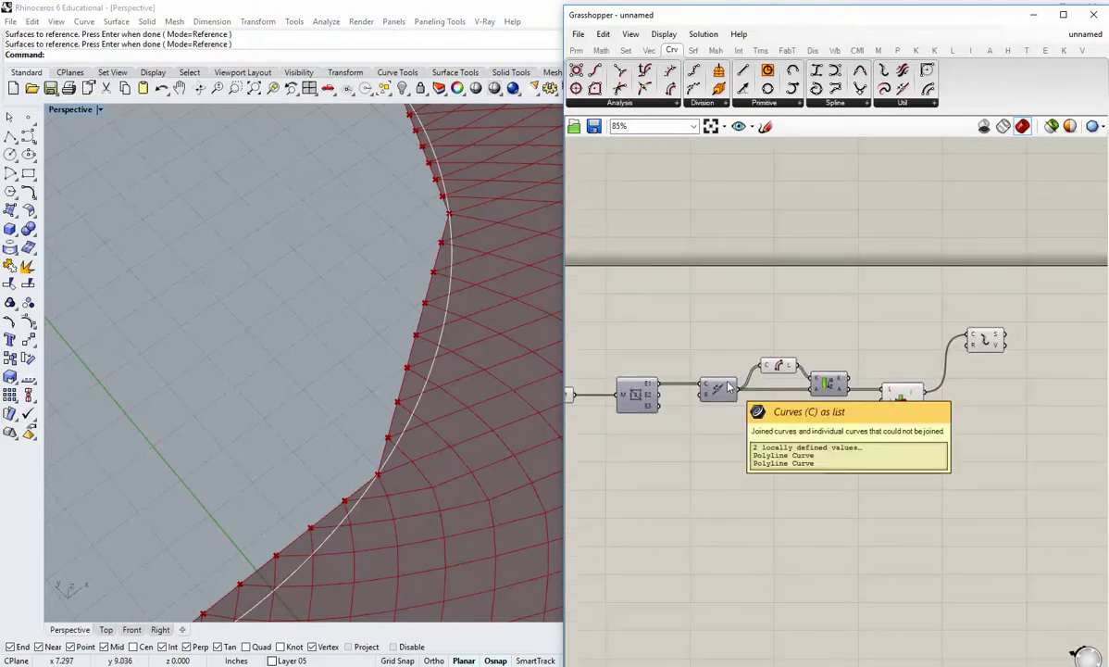
{"action": "right_click_drag", "start_coordinate": [798, 413], "coordinate": [767, 447]}
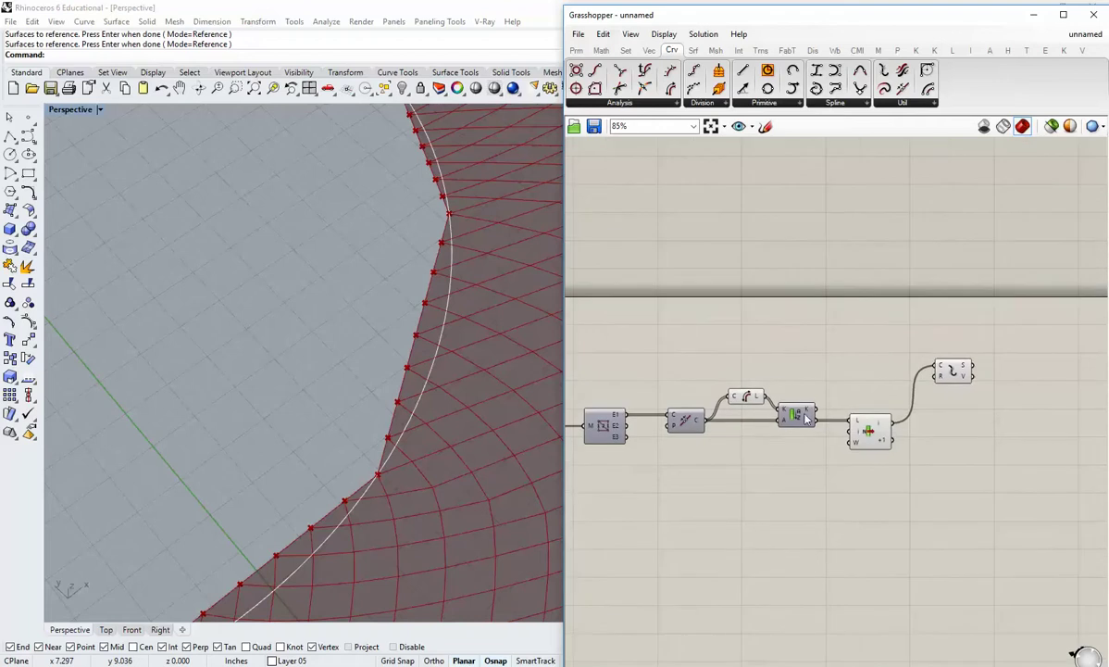
{"action": "right_click_drag", "start_coordinate": [846, 437], "coordinate": [776, 459]}
{"action": "left_click", "coordinate": [880, 386]}
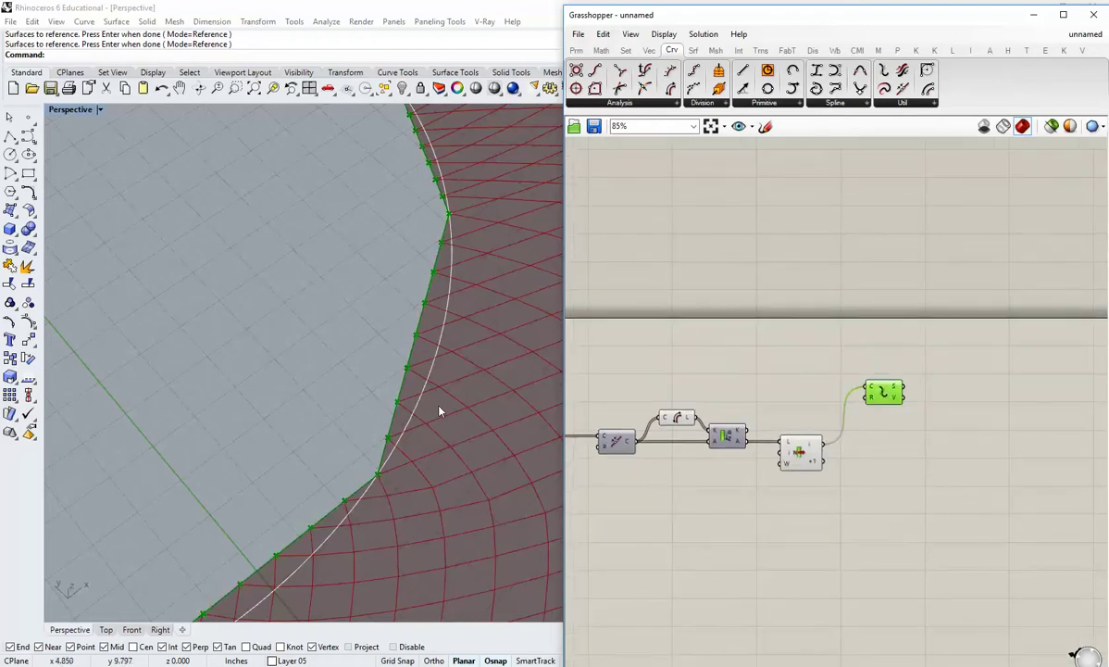
{"action": "right_click_drag", "start_coordinate": [406, 412], "coordinate": [402, 487], "text": "shift"}
{"action": "scroll", "coordinate": [403, 492], "scroll_direction": "down", "scroll_amount": 5}
{"action": "left_click", "coordinate": [909, 415]}
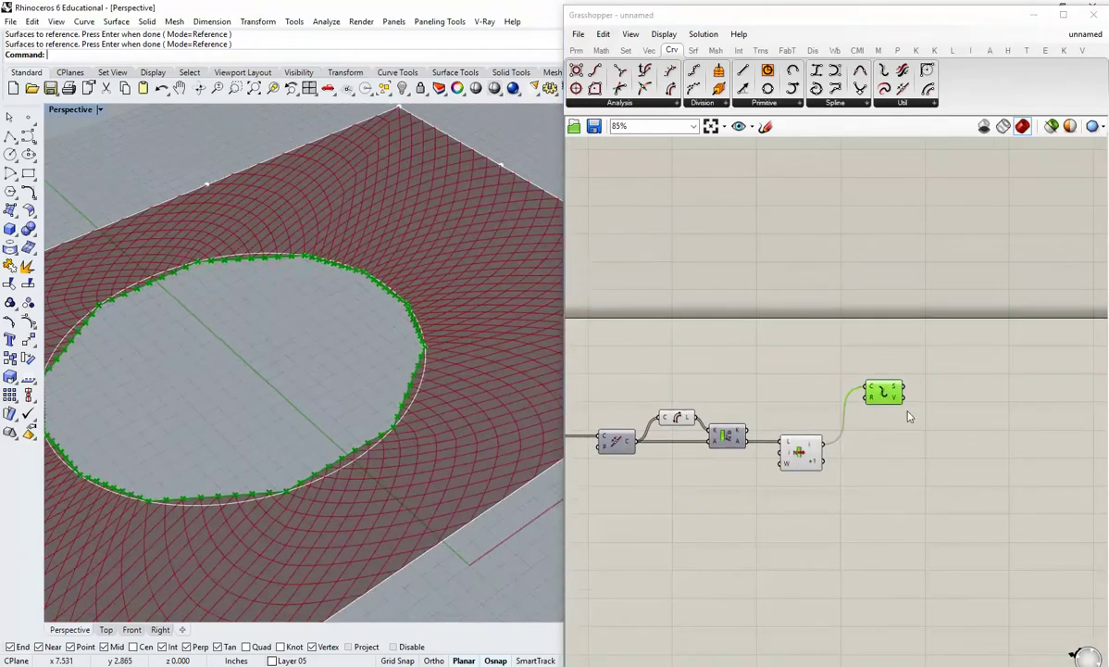
{"action": "right_click_drag", "start_coordinate": [910, 416], "coordinate": [840, 421]}
{"action": "left_click_drag", "start_coordinate": [840, 422], "coordinate": [820, 423]}
{"action": "left_click", "coordinate": [757, 380]}
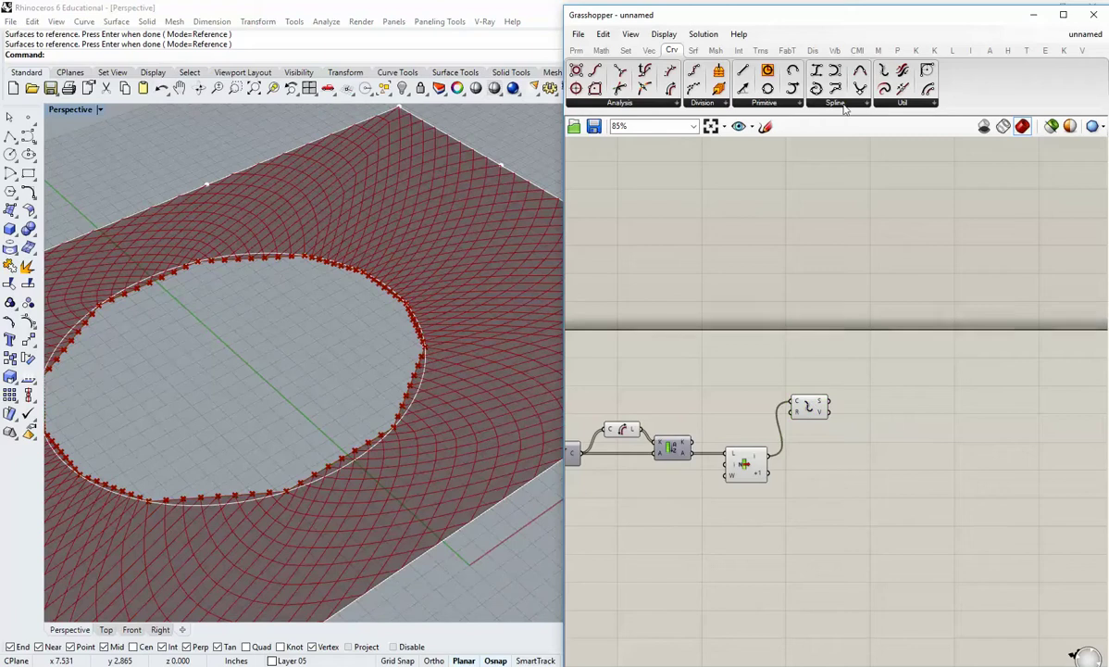
Add a second Explode component fed by the List Item +1 output, and turn off the List Item preview.
{"action": "left_click", "coordinate": [902, 103]}
{"action": "left_click_drag", "start_coordinate": [907, 127], "coordinate": [805, 486]}
{"action": "left_click_drag", "start_coordinate": [822, 491], "coordinate": [805, 526]}
{"action": "left_click", "coordinate": [761, 553]}
{"action": "right_click", "coordinate": [745, 462]}
{"action": "left_click", "coordinate": [774, 484]}
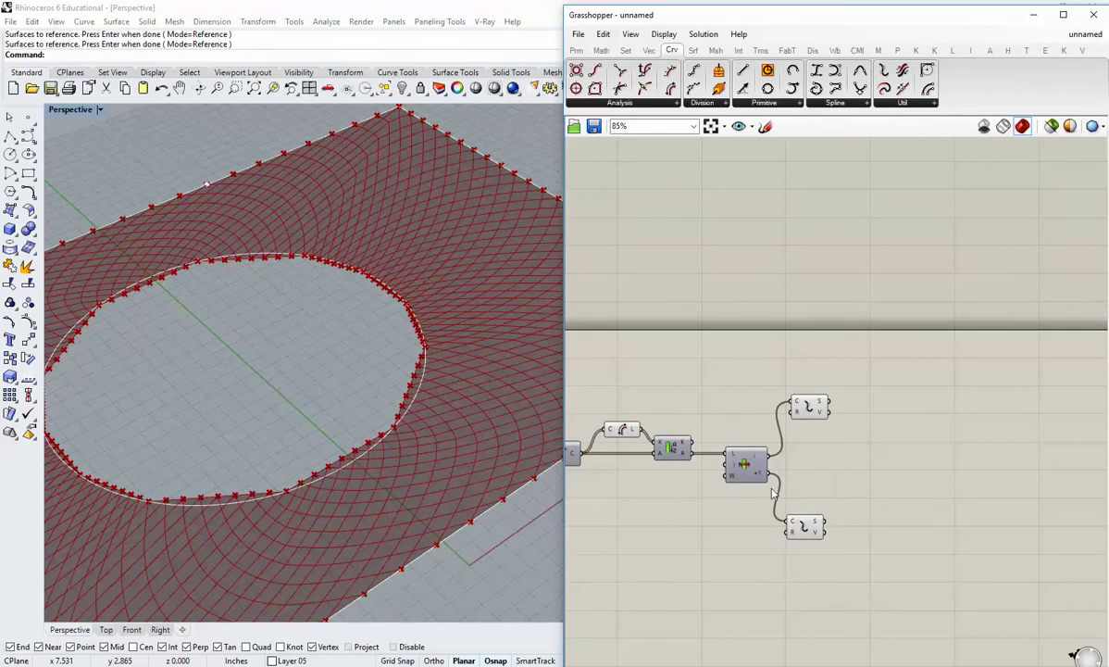
Align the two Explode components one above the other.
{"action": "left_click_drag", "start_coordinate": [834, 579], "coordinate": [807, 405]}
{"action": "left_click", "coordinate": [864, 440]}
{"action": "scroll", "coordinate": [870, 454], "scroll_direction": "up", "scroll_amount": 2}
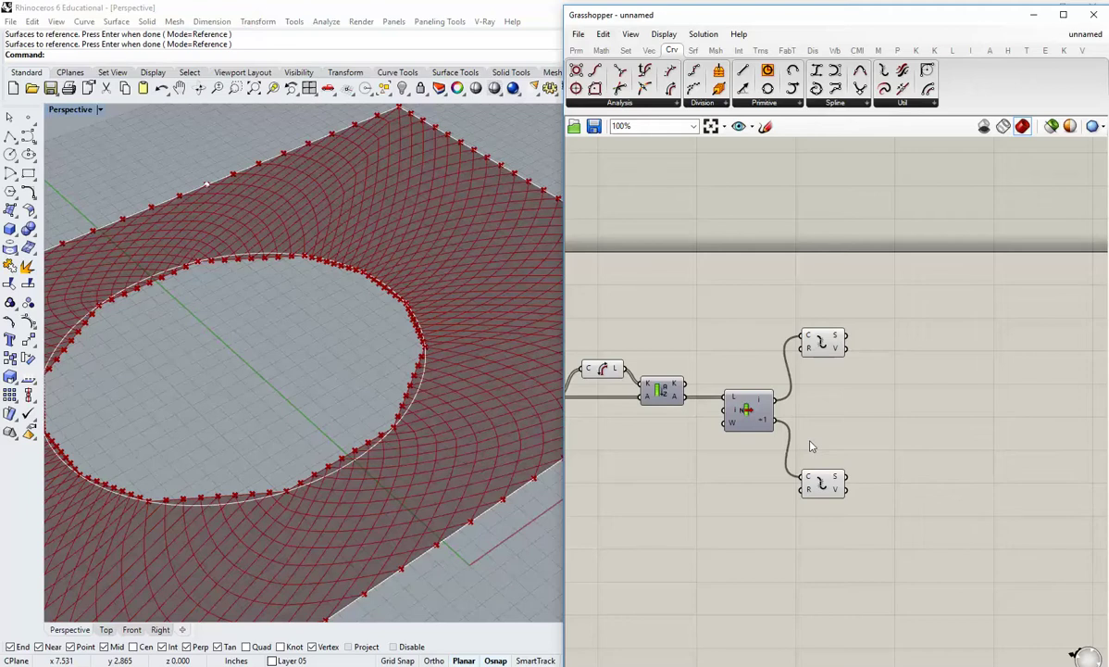
Add an End Points component for each Explode component and feed it the exploded segments from output S.
{"action": "right_click_drag", "start_coordinate": [871, 426], "coordinate": [774, 424]}
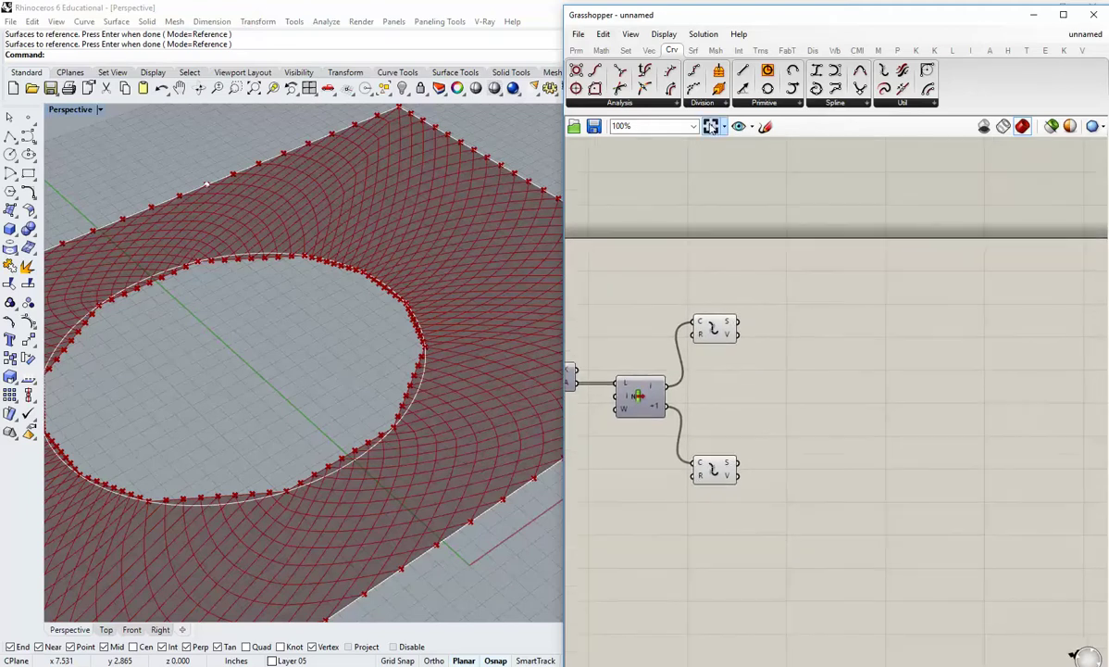
{"action": "left_click", "coordinate": [646, 51]}
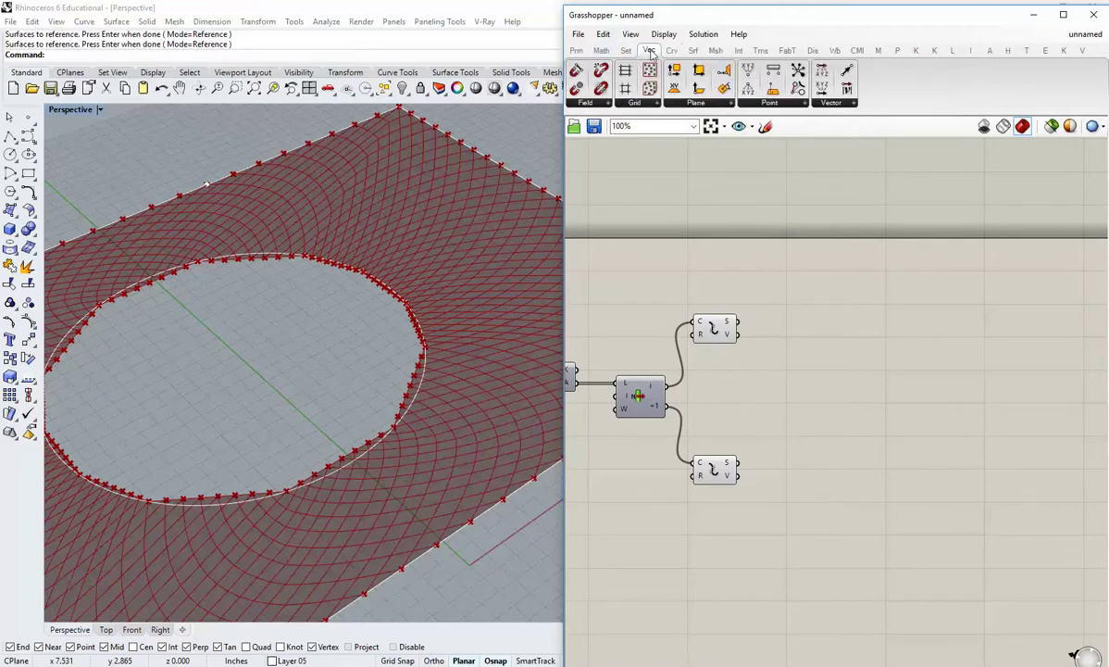
{"action": "left_click", "coordinate": [671, 51]}
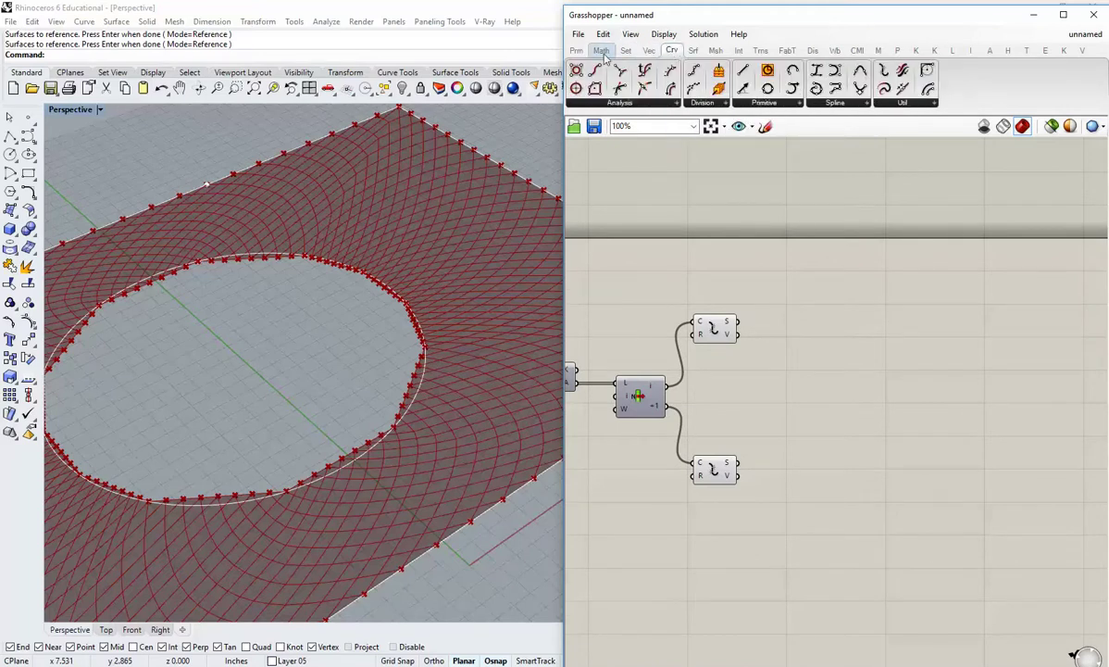
{"action": "left_click_drag", "start_coordinate": [597, 72], "coordinate": [785, 429]}
{"action": "left_click_drag", "start_coordinate": [739, 463], "coordinate": [758, 418]}
{"action": "left_click_drag", "start_coordinate": [777, 416], "coordinate": [791, 460]}
{"action": "left_click_drag", "start_coordinate": [817, 515], "coordinate": [787, 294]}
{"action": "left_click", "coordinate": [799, 296]}
{"action": "left_click", "coordinate": [884, 334]}
{"action": "right_click_drag", "start_coordinate": [846, 423], "coordinate": [766, 393]}
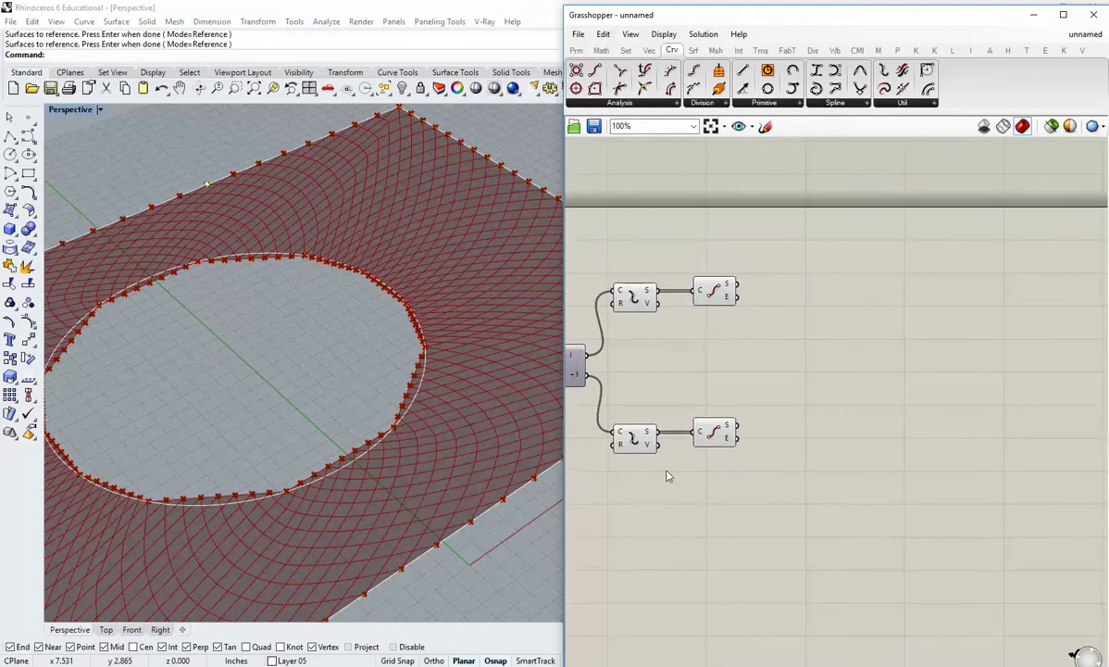
Turn off the preview of both End Points components.
{"action": "left_click_drag", "start_coordinate": [733, 469], "coordinate": [715, 279]}
{"action": "key", "text": "space"}
{"action": "left_click", "coordinate": [760, 241]}
{"action": "left_click", "coordinate": [778, 268]}
{"action": "right_click_drag", "start_coordinate": [797, 381], "coordinate": [797, 391]}
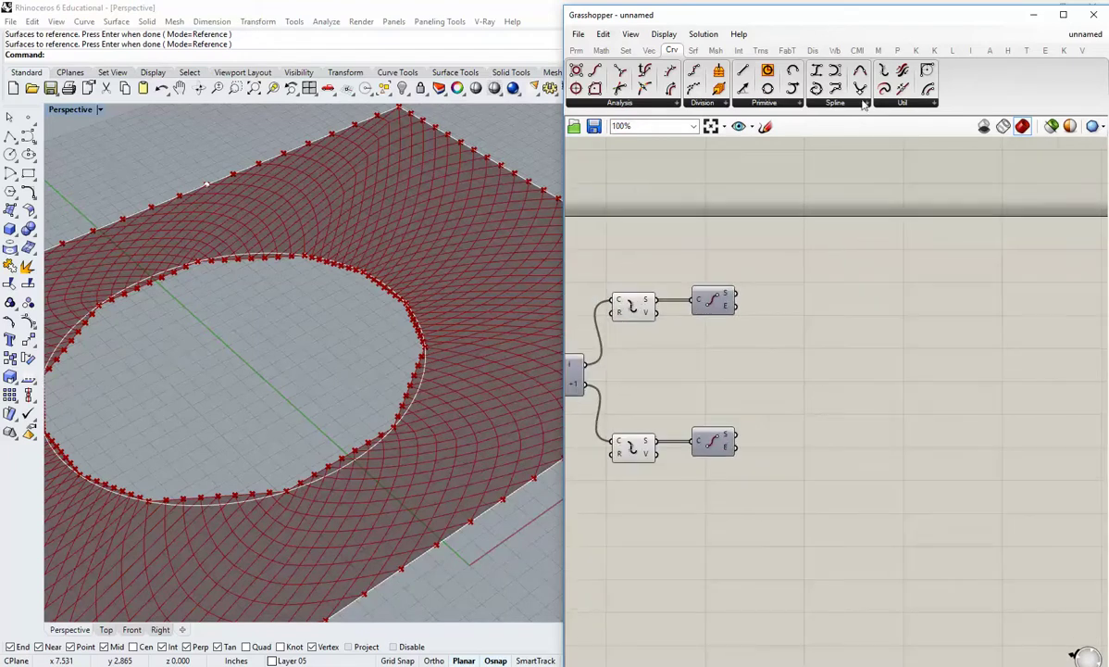
Examine the boundary vertices along the oval opening and the outer edge, and switch to the Motion window with the roof mesh.
{"action": "left_click", "coordinate": [934, 51]}
{"action": "left_click", "coordinate": [915, 50]}
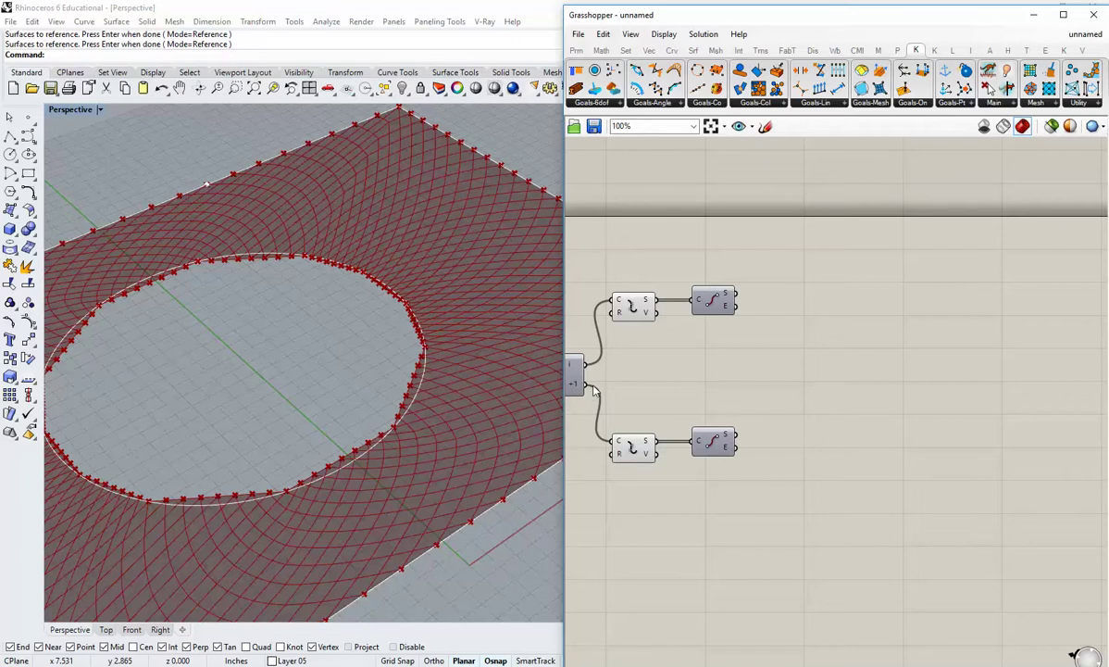
{"action": "right_click_drag", "start_coordinate": [357, 412], "coordinate": [389, 342]}
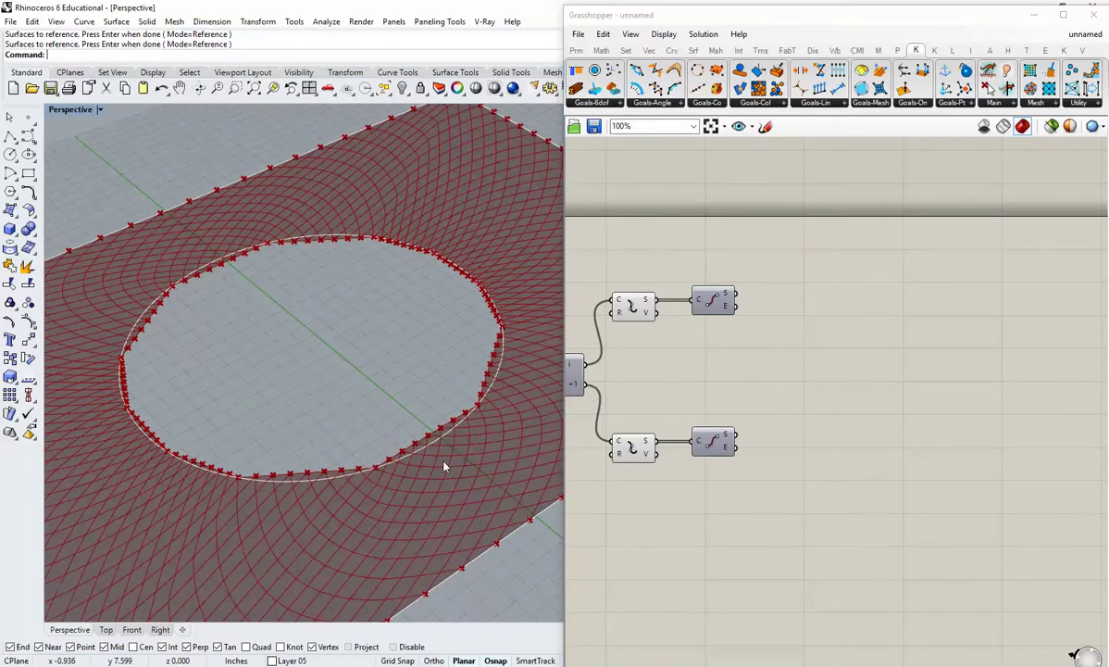
{"action": "right_click_drag", "start_coordinate": [445, 463], "coordinate": [340, 407], "text": "shift"}
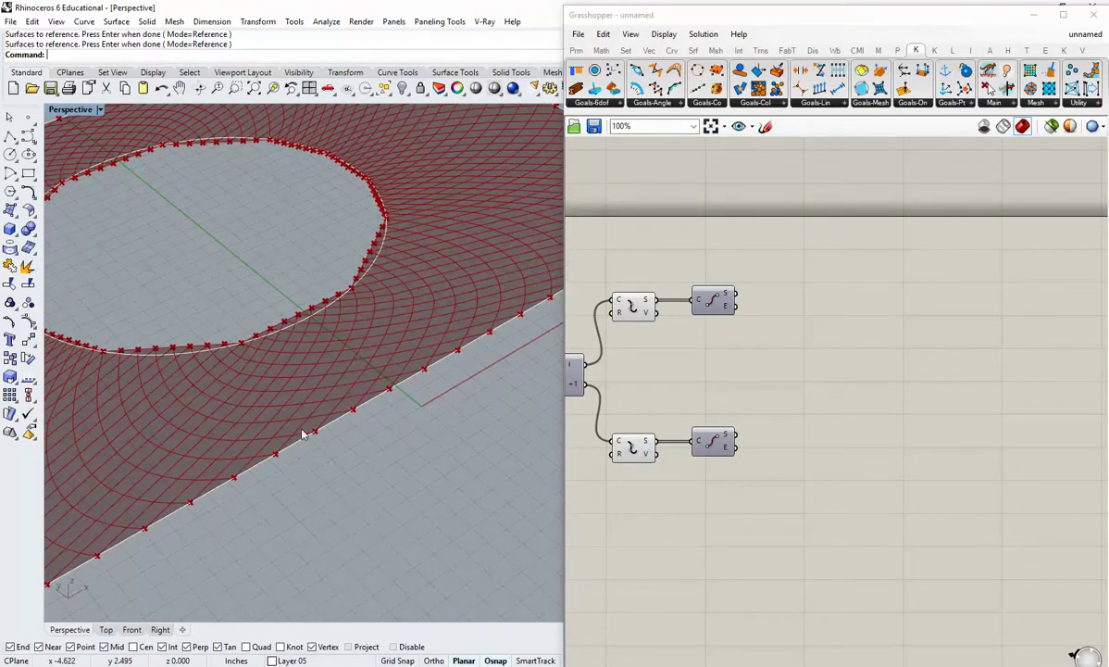
{"action": "right_click_drag", "start_coordinate": [317, 427], "coordinate": [419, 375]}
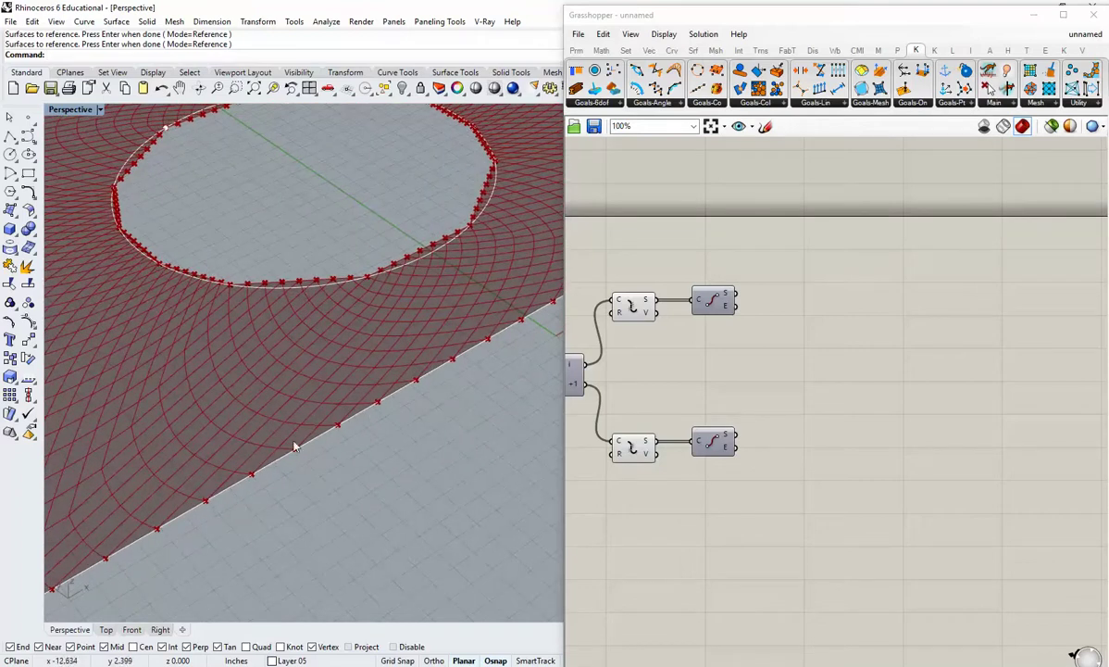
{"action": "right_click_drag", "start_coordinate": [340, 411], "coordinate": [285, 463]}
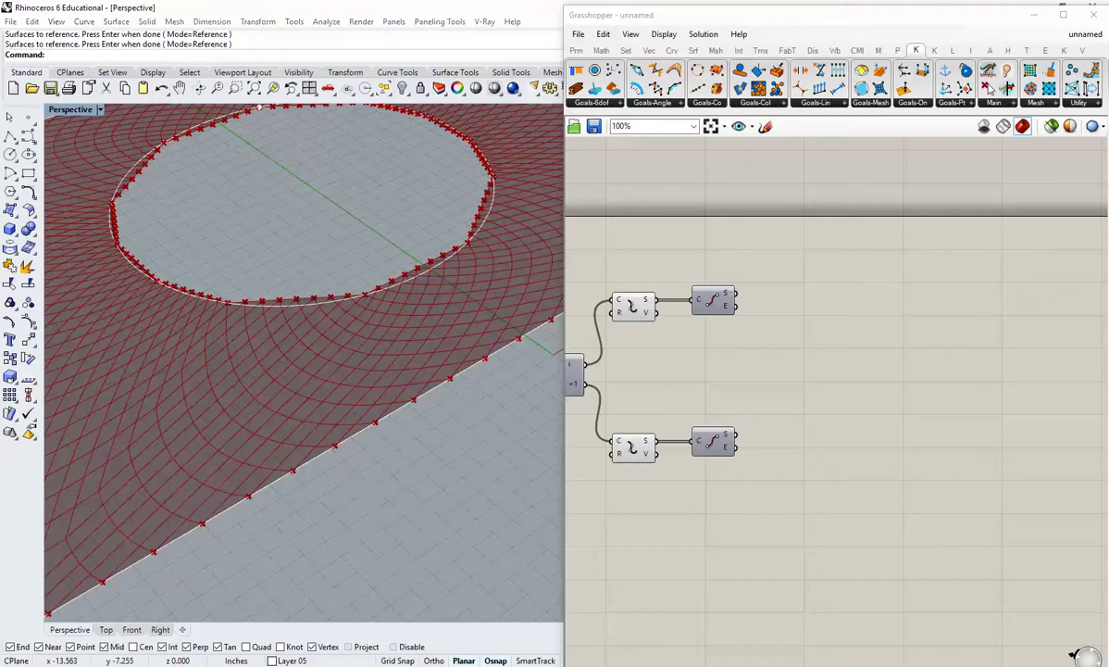
{"action": "mouse_move", "coordinate": [453, 662]}
{"action": "left_click", "coordinate": [494, 607]}
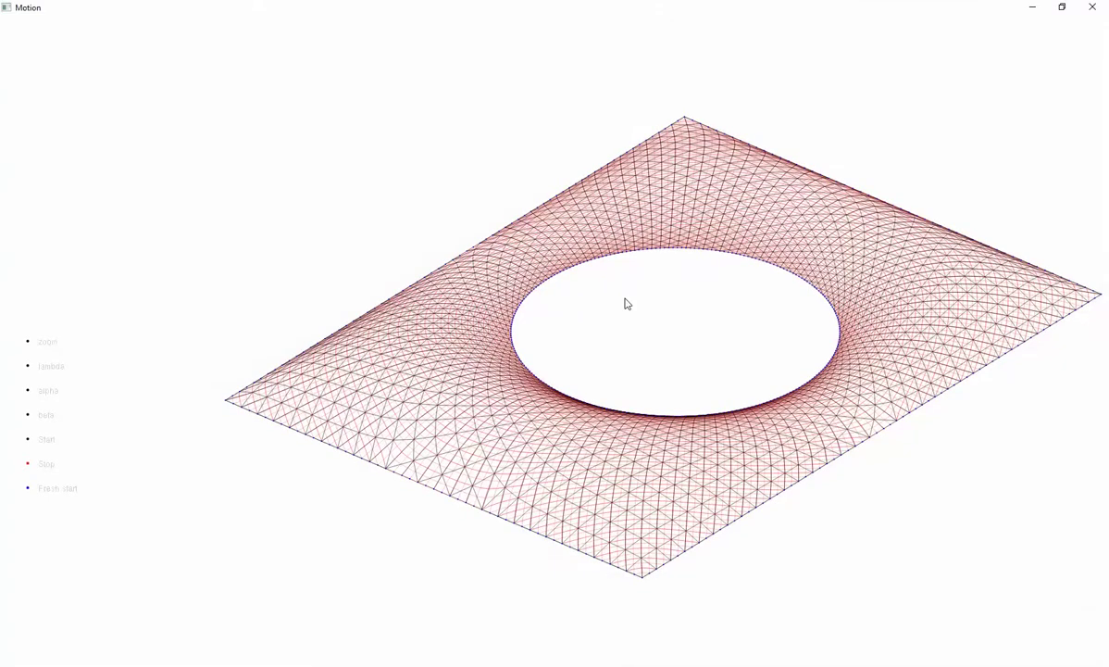
Minimise the Motion window and add two OnCurve goals, one beside each End Points component.
{"action": "left_click", "coordinate": [1031, 8]}
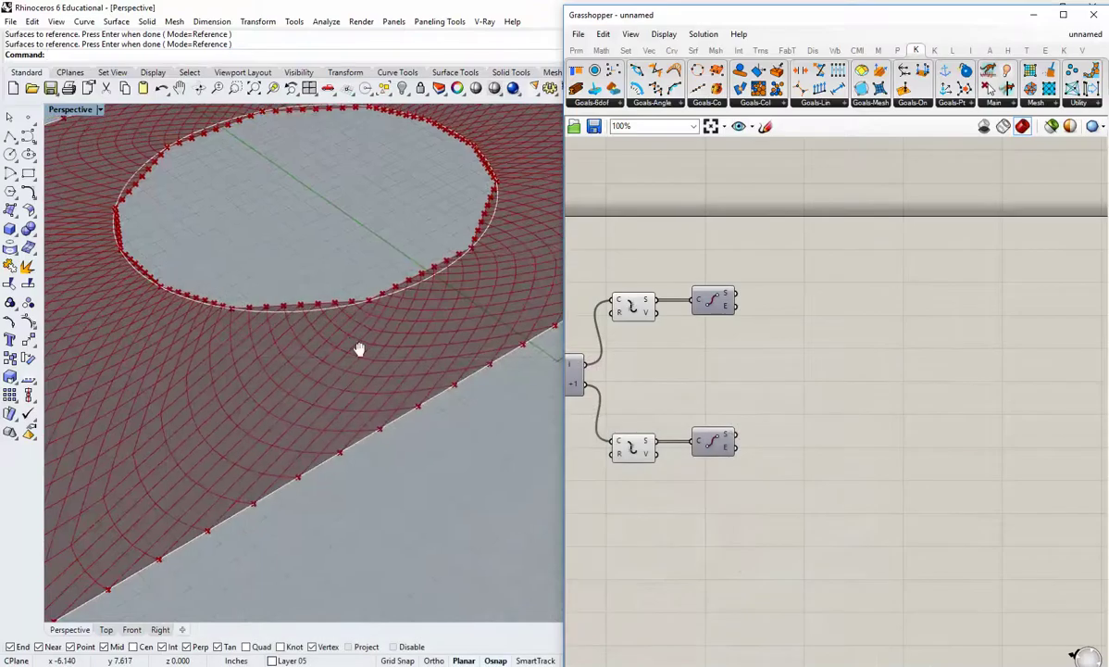
{"action": "right_click_drag", "start_coordinate": [379, 387], "coordinate": [400, 430], "text": "shift"}
{"action": "right_click_drag", "start_coordinate": [319, 380], "coordinate": [367, 438]}
{"action": "right_click_drag", "start_coordinate": [412, 496], "coordinate": [395, 432], "text": "shift"}
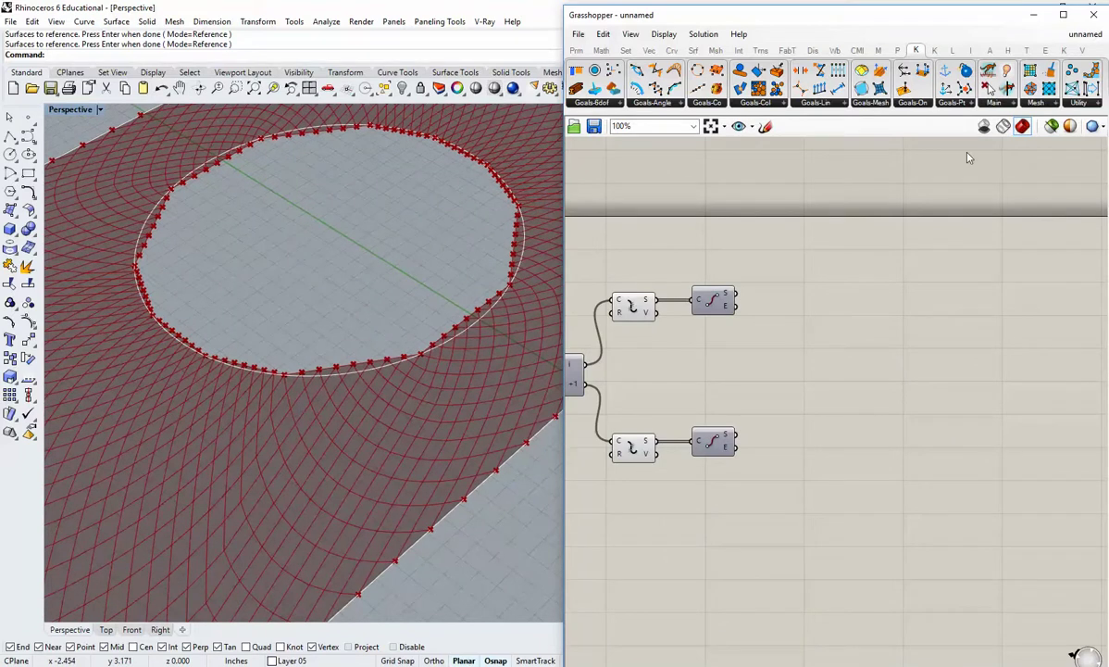
{"action": "left_click", "coordinate": [915, 104]}
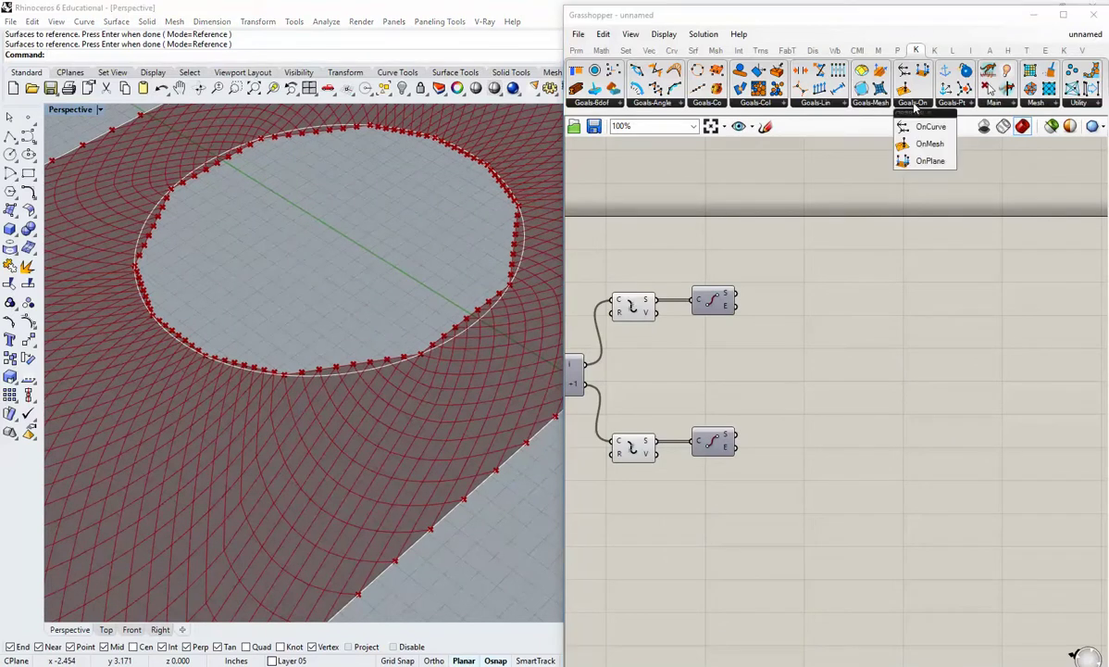
{"action": "left_click_drag", "start_coordinate": [921, 132], "coordinate": [810, 333]}
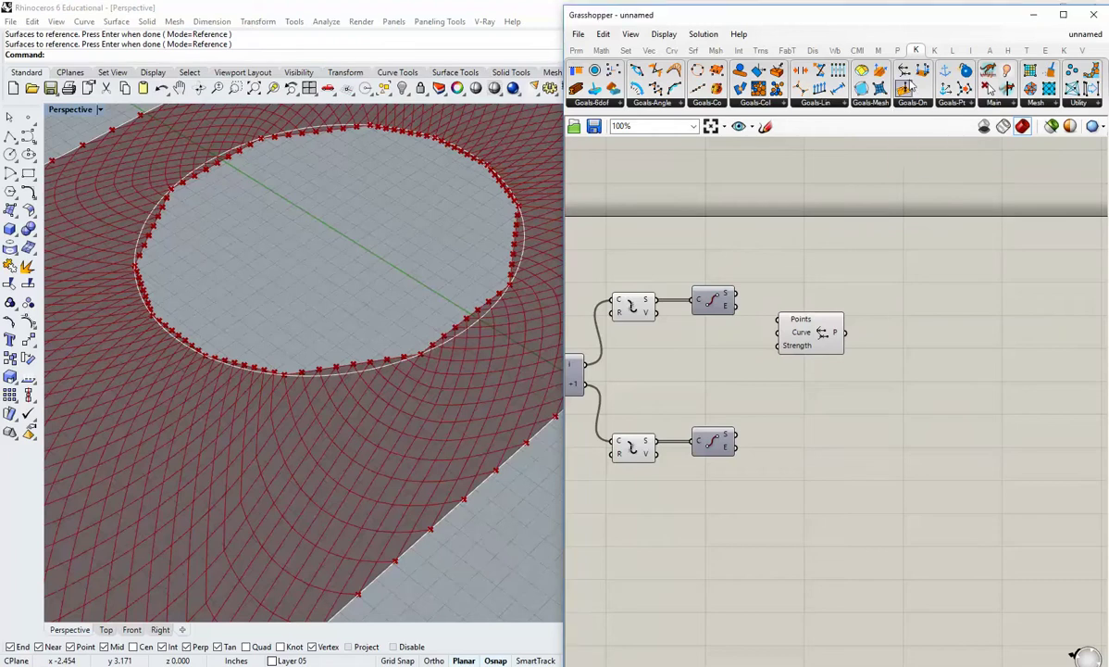
{"action": "left_click_drag", "start_coordinate": [906, 75], "coordinate": [815, 451]}
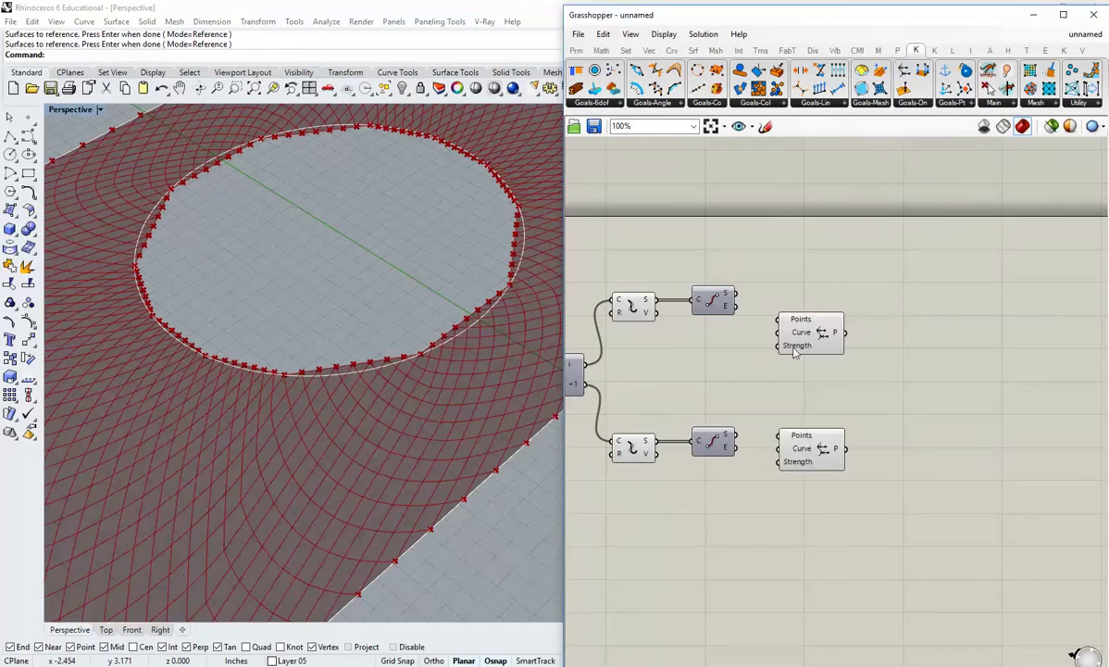
{"action": "left_click_drag", "start_coordinate": [804, 332], "coordinate": [828, 317]}
{"action": "left_click_drag", "start_coordinate": [821, 452], "coordinate": [835, 462]}
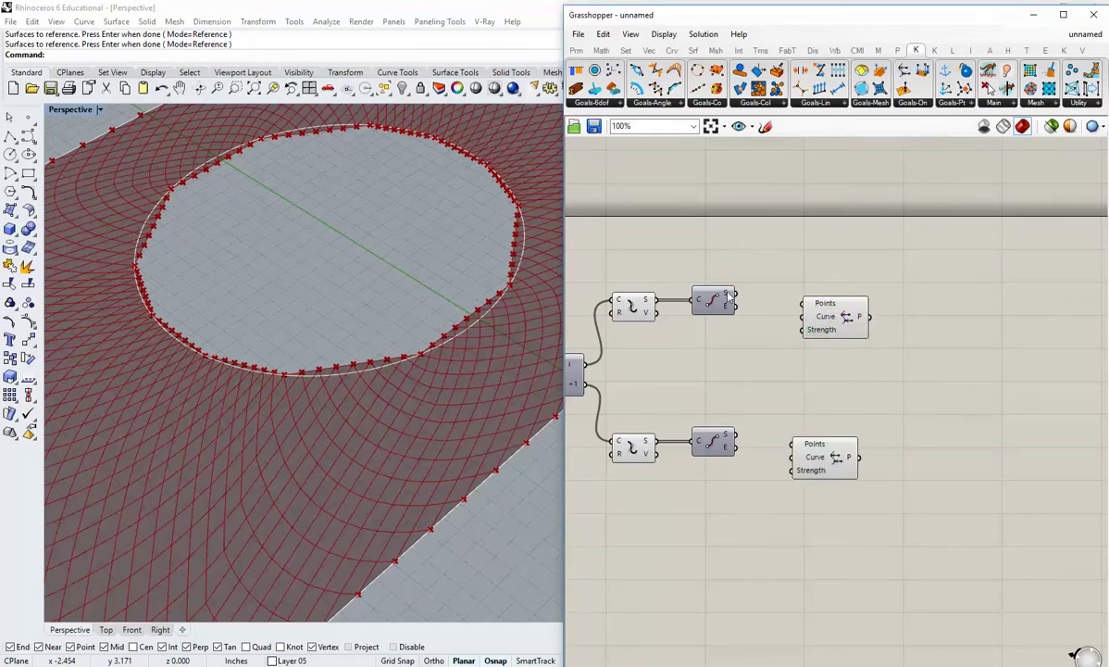
Feed output S of each End Points component into the Points input of its OnCurve goal and align the two goals vertically.
{"action": "left_click_drag", "start_coordinate": [730, 294], "coordinate": [803, 303]}
{"action": "left_click_drag", "start_coordinate": [823, 329], "coordinate": [823, 318]}
{"action": "left_click_drag", "start_coordinate": [738, 435], "coordinate": [802, 445]}
{"action": "left_click_drag", "start_coordinate": [841, 462], "coordinate": [849, 452]}
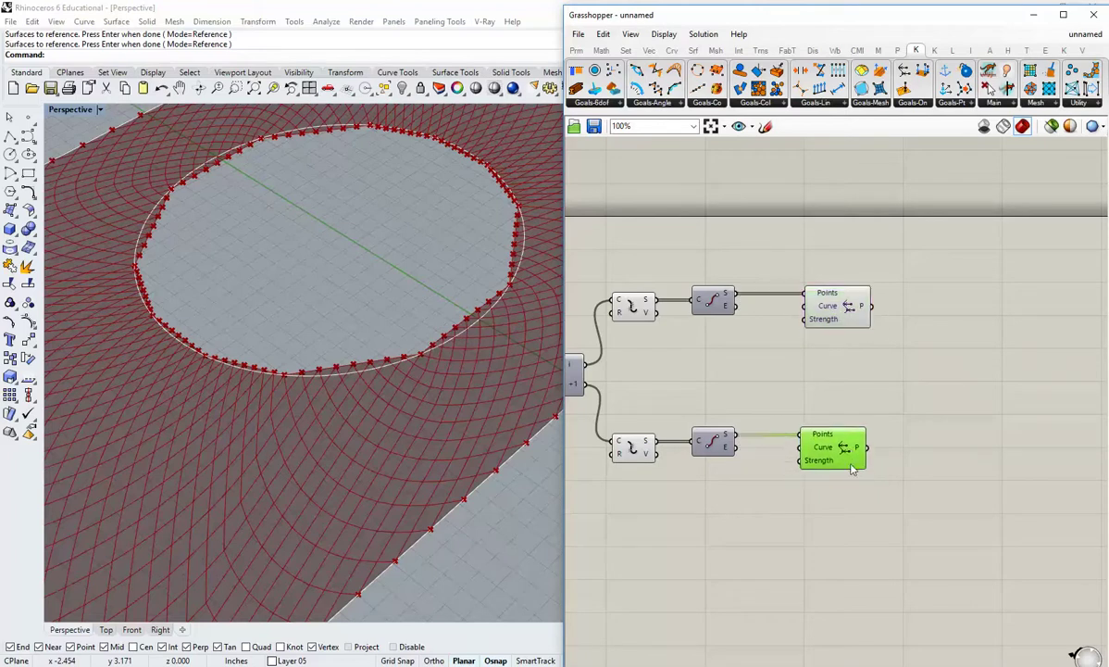
{"action": "left_click_drag", "start_coordinate": [896, 528], "coordinate": [862, 282]}
{"action": "left_click", "coordinate": [844, 278]}
{"action": "left_click", "coordinate": [904, 285]}
Add a panel between the two branches containing the value 1000.
{"action": "right_click_drag", "start_coordinate": [842, 390], "coordinate": [839, 333]}
{"action": "left_click", "coordinate": [576, 51]}
{"action": "left_click", "coordinate": [767, 88]}
{"action": "left_click", "coordinate": [752, 333]}
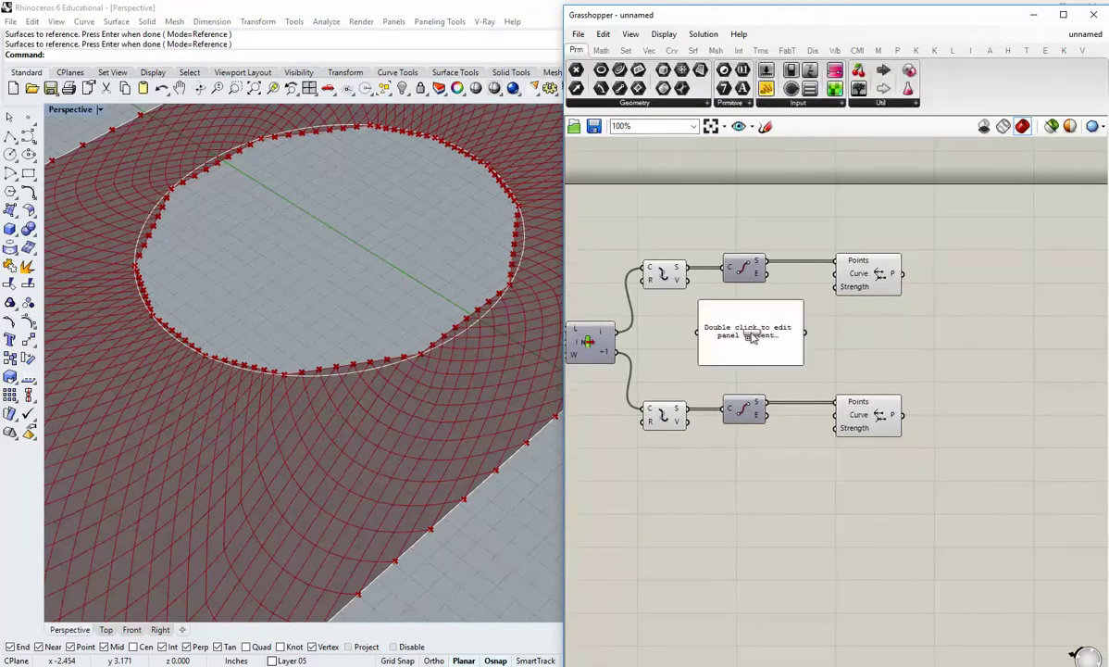
{"action": "double_click", "coordinate": [752, 333]}
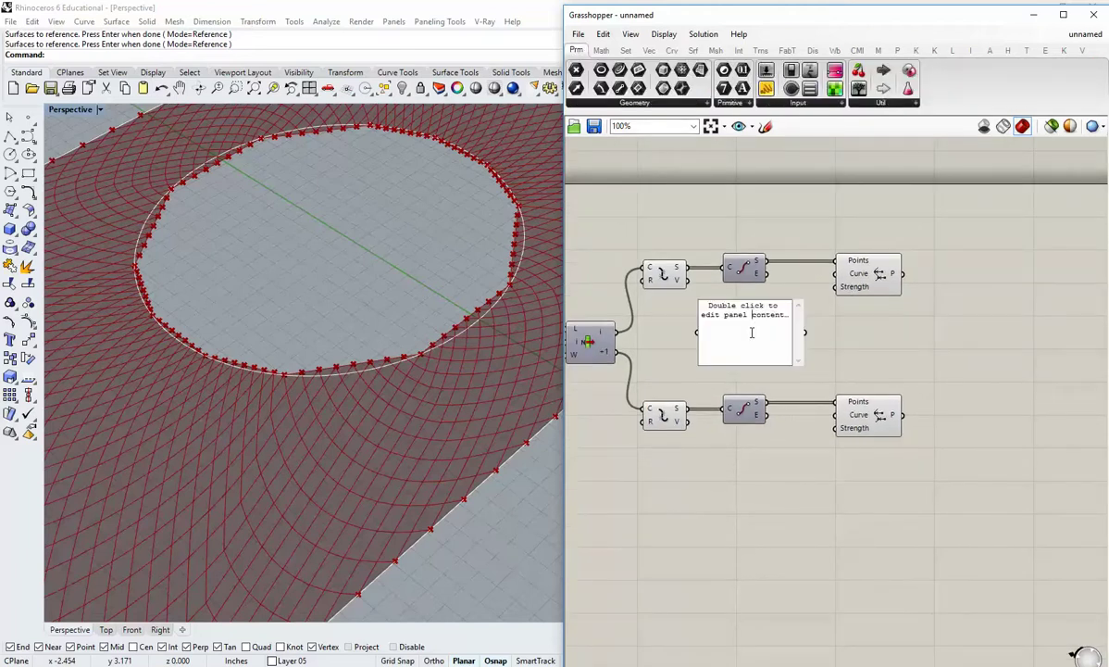
{"action": "double_click", "coordinate": [709, 308]}
{"action": "type", "text": "1000"}
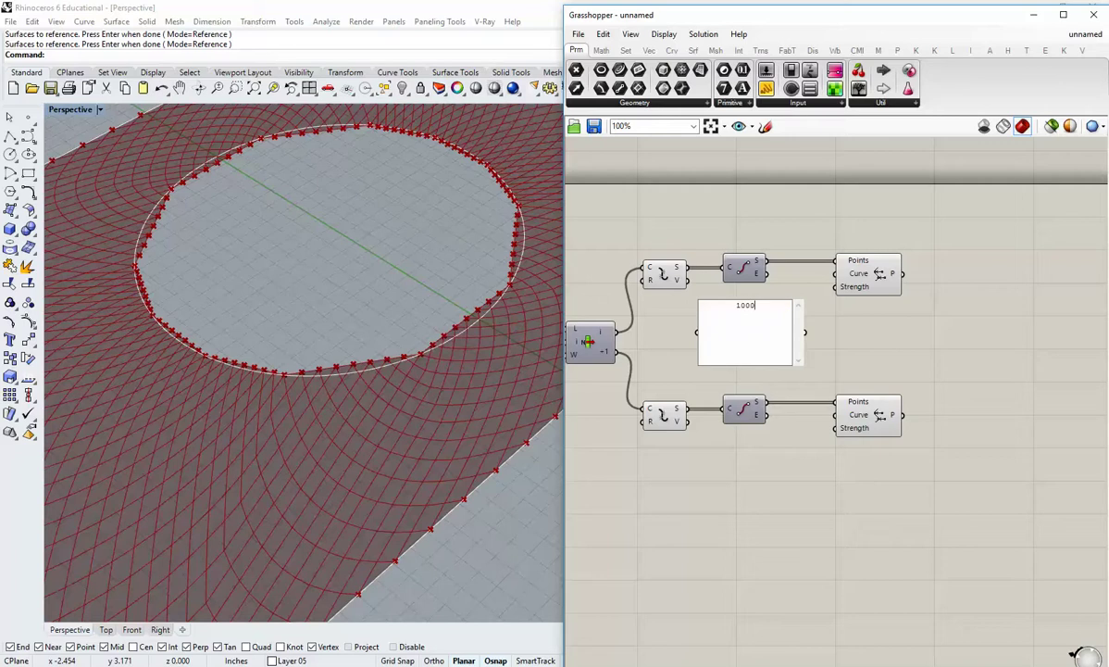
{"action": "left_click", "coordinate": [877, 332]}
Feed the 1000 panel into the Strength input of both OnCurve goals and shrink the panel to fit its value.
{"action": "left_click_drag", "start_coordinate": [807, 333], "coordinate": [832, 287]}
{"action": "left_click_drag", "start_coordinate": [808, 335], "coordinate": [836, 428]}
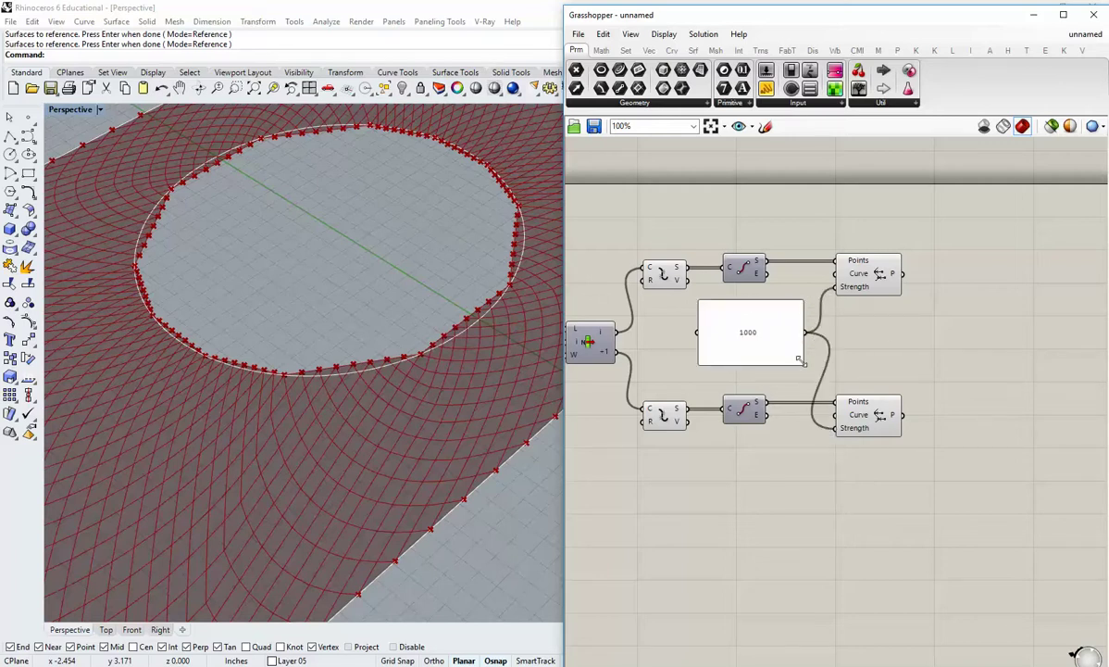
{"action": "mouse_move", "coordinate": [798, 358]}
{"action": "left_mouse_down"}
{"action": "mouse_move", "coordinate": [726, 302]}
{"action": "mouse_move", "coordinate": [775, 351]}
{"action": "mouse_move", "coordinate": [788, 345]}
{"action": "left_mouse_up"}
{"action": "left_click", "coordinate": [794, 395]}
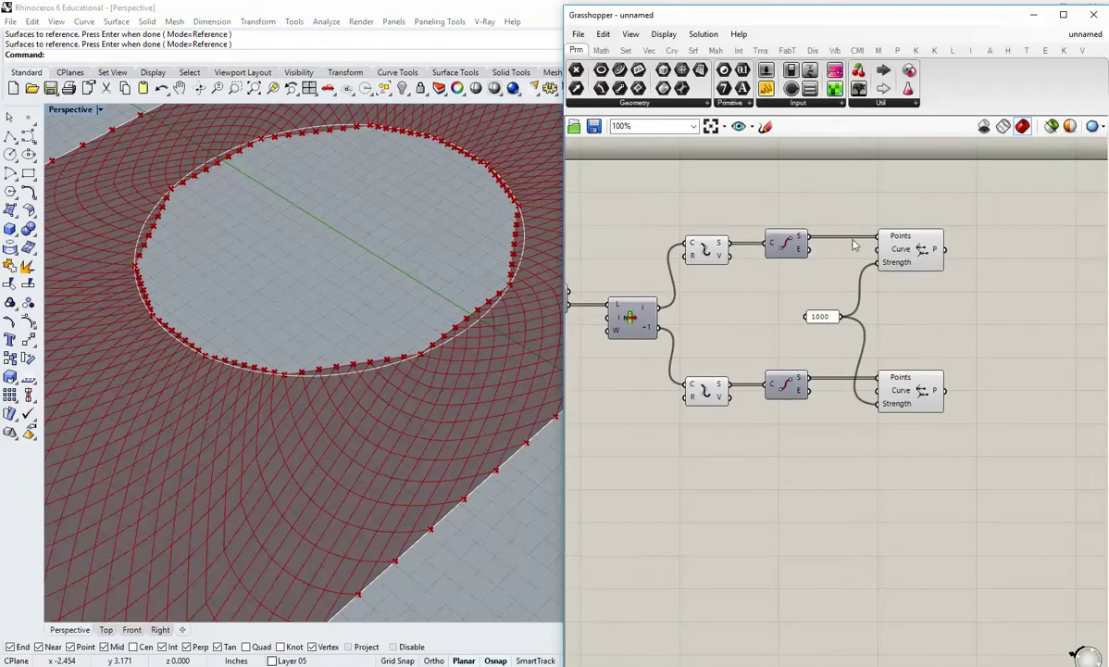
Select the oval curve and the outer boundary curve in the Rhino viewport to identify the goal curves, and clear the selection.
{"action": "scroll", "coordinate": [778, 287], "scroll_direction": "down", "scroll_amount": 2}
{"action": "right_click_drag", "start_coordinate": [748, 312], "coordinate": [827, 307]}
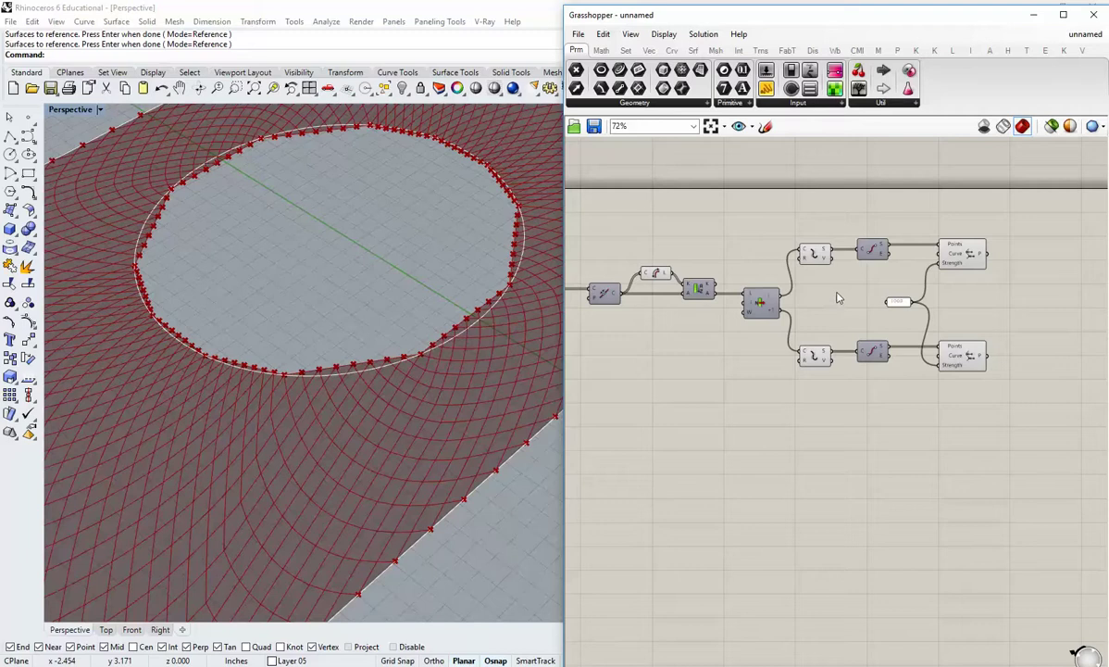
{"action": "right_click_drag", "start_coordinate": [827, 307], "coordinate": [804, 334]}
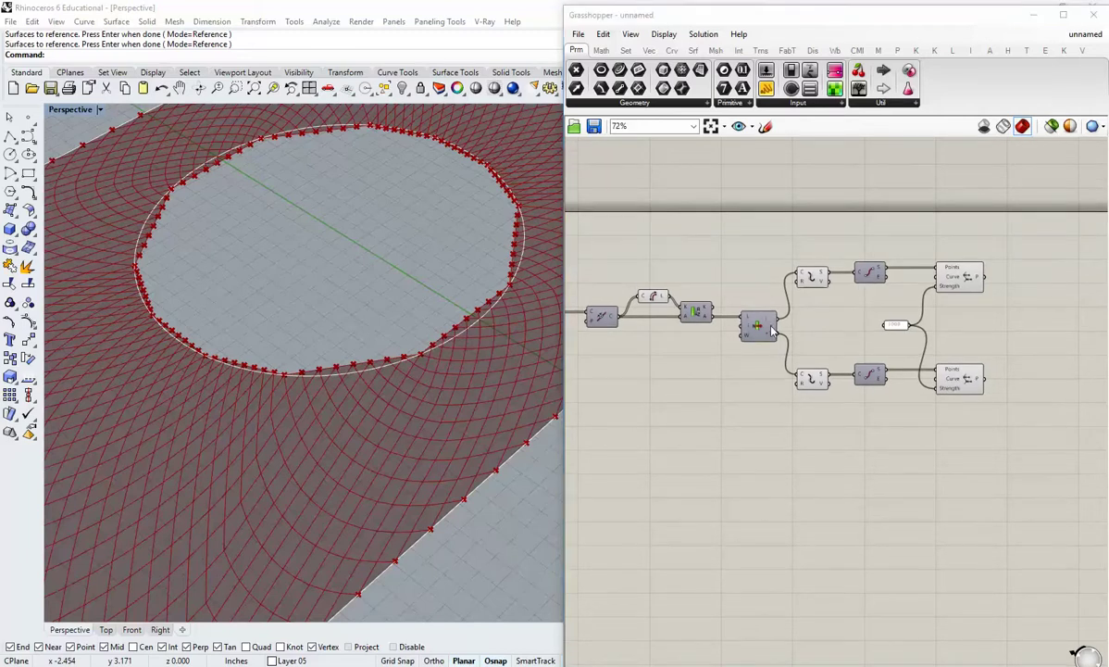
{"action": "left_click", "coordinate": [404, 362]}
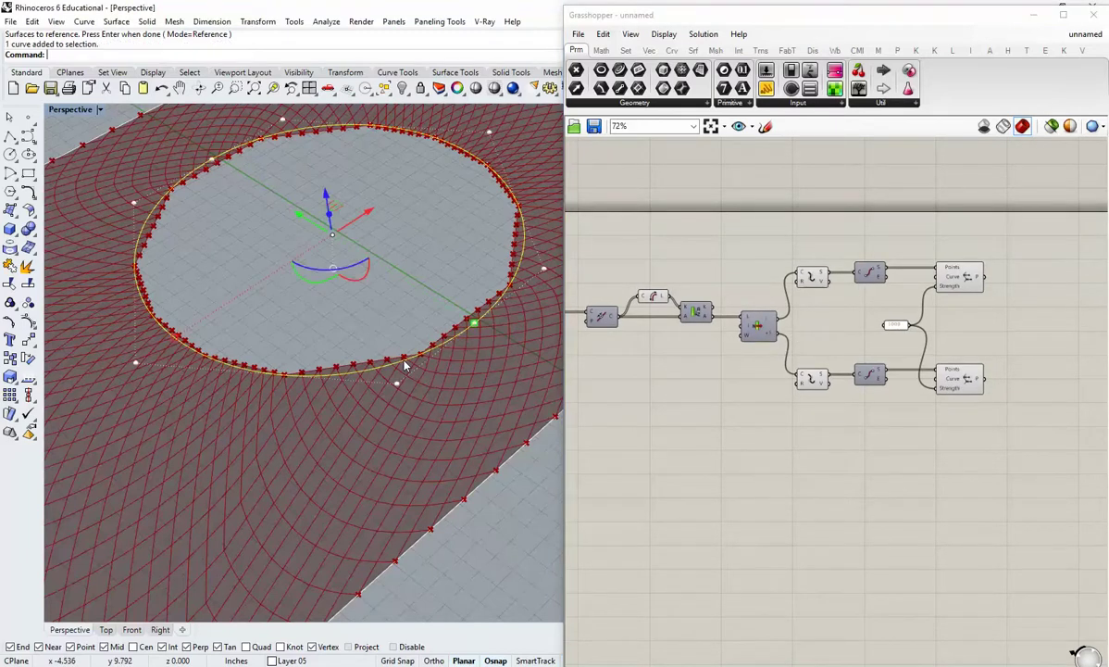
{"action": "left_click", "coordinate": [481, 488], "text": "shift"}
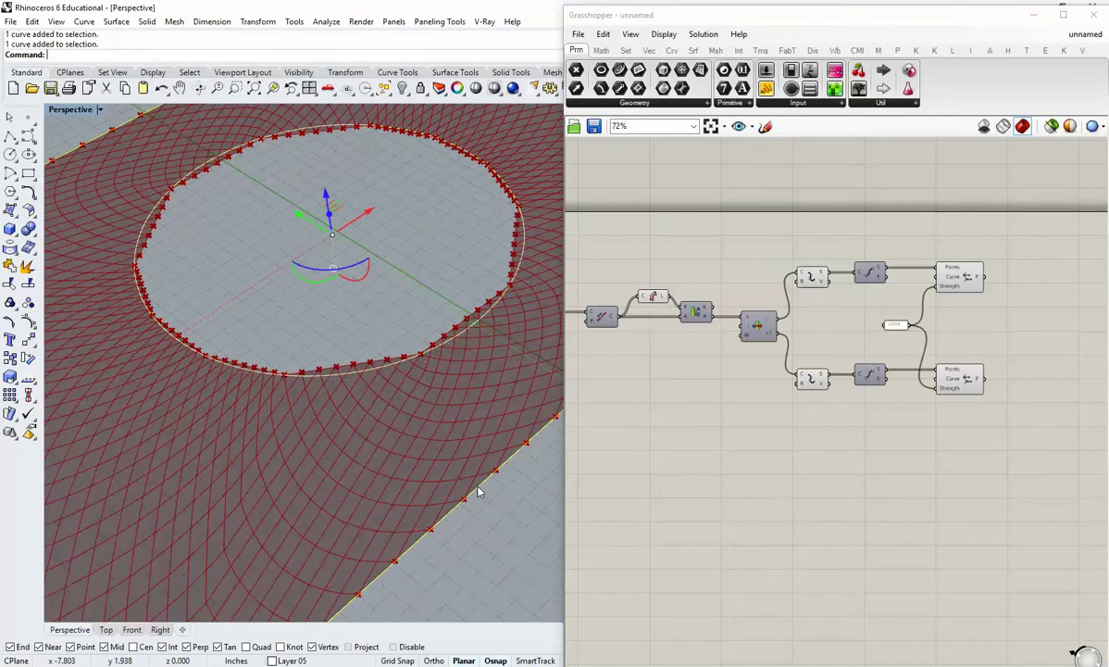
{"action": "left_click", "coordinate": [524, 514]}
Add a Curve parameter to the canvas and reference the oval opening curve in it.
{"action": "right_click_drag", "start_coordinate": [670, 384], "coordinate": [700, 354]}
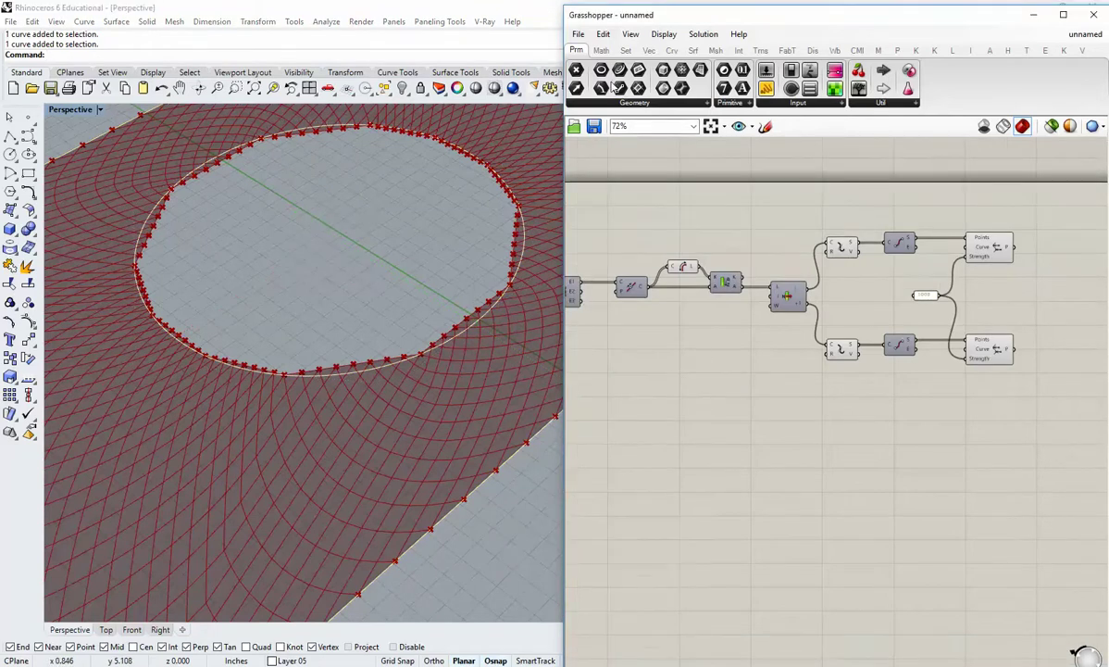
{"action": "left_click_drag", "start_coordinate": [621, 70], "coordinate": [866, 271]}
{"action": "scroll", "coordinate": [866, 271], "scroll_direction": "up", "scroll_amount": 2}
{"action": "right_click", "coordinate": [866, 273]}
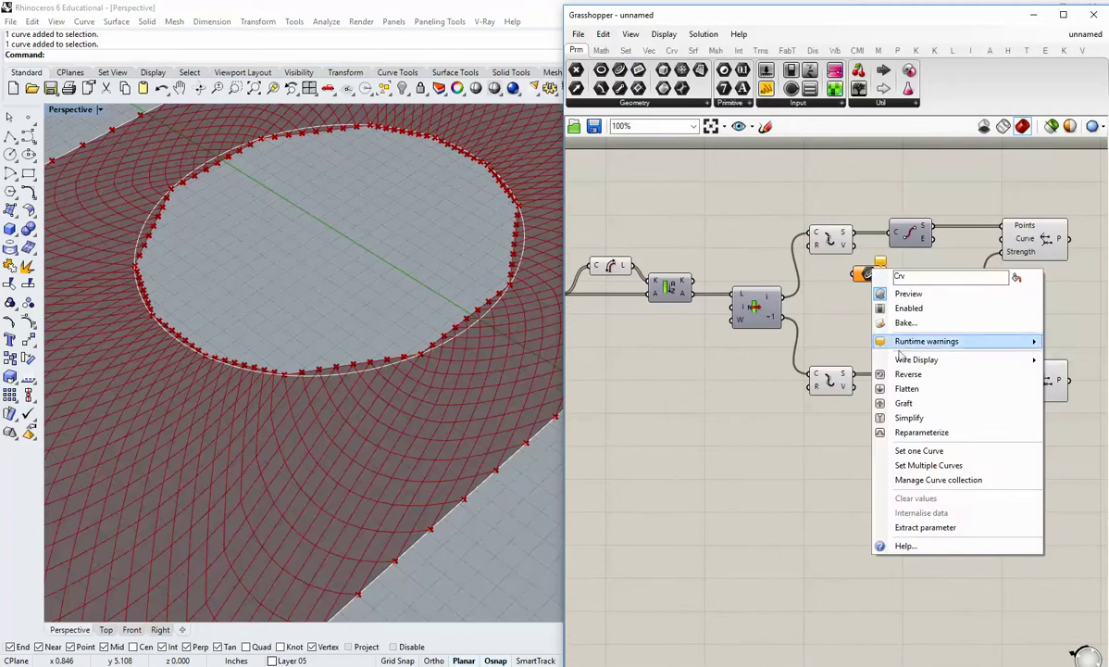
{"action": "left_click", "coordinate": [920, 450]}
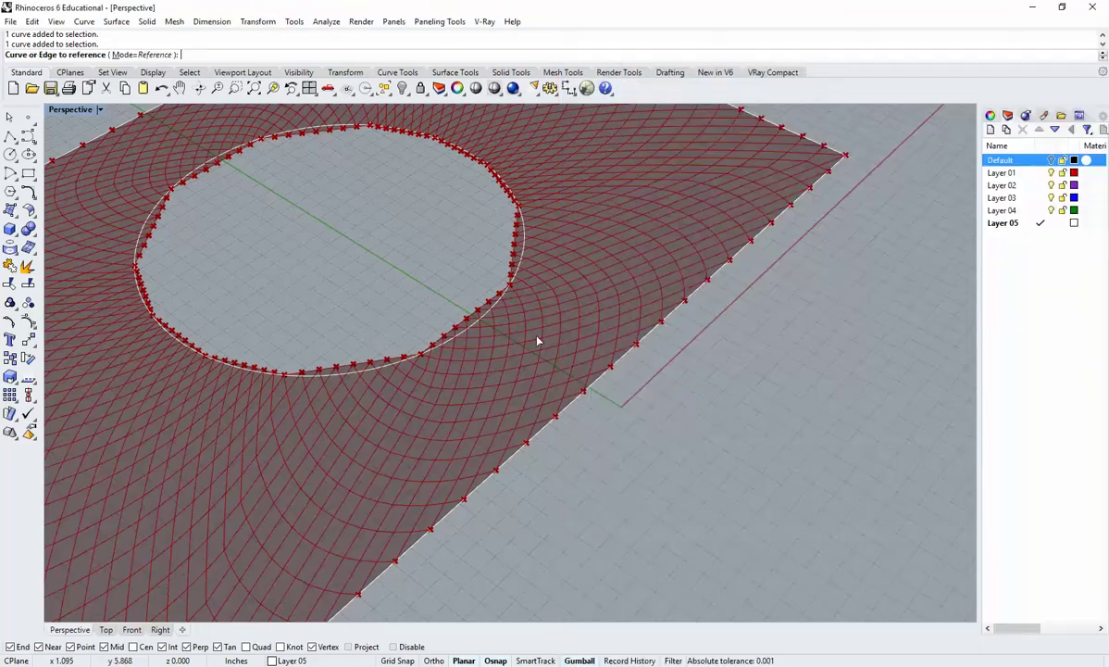
{"action": "left_click", "coordinate": [441, 350]}
{"action": "right_click_drag", "start_coordinate": [887, 266], "coordinate": [797, 321]}
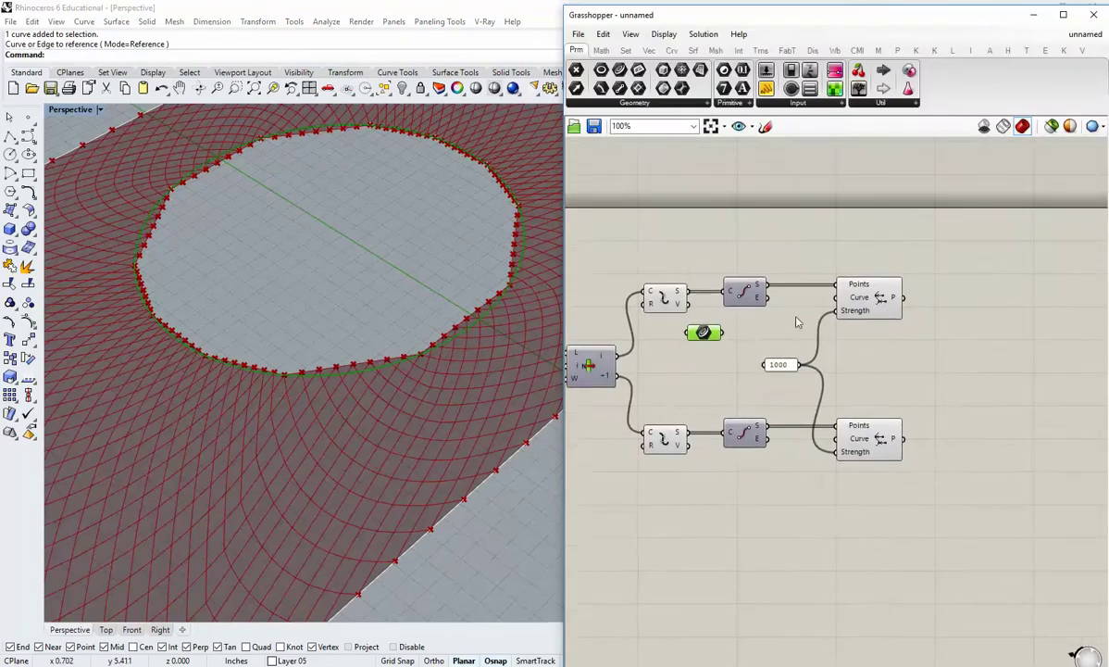
Feed the oval Curve parameter into the upper OnCurve goal's Curve input and place it beside that goal.
{"action": "left_click", "coordinate": [668, 291]}
{"action": "left_click", "coordinate": [658, 344]}
{"action": "left_click_drag", "start_coordinate": [723, 332], "coordinate": [802, 297]}
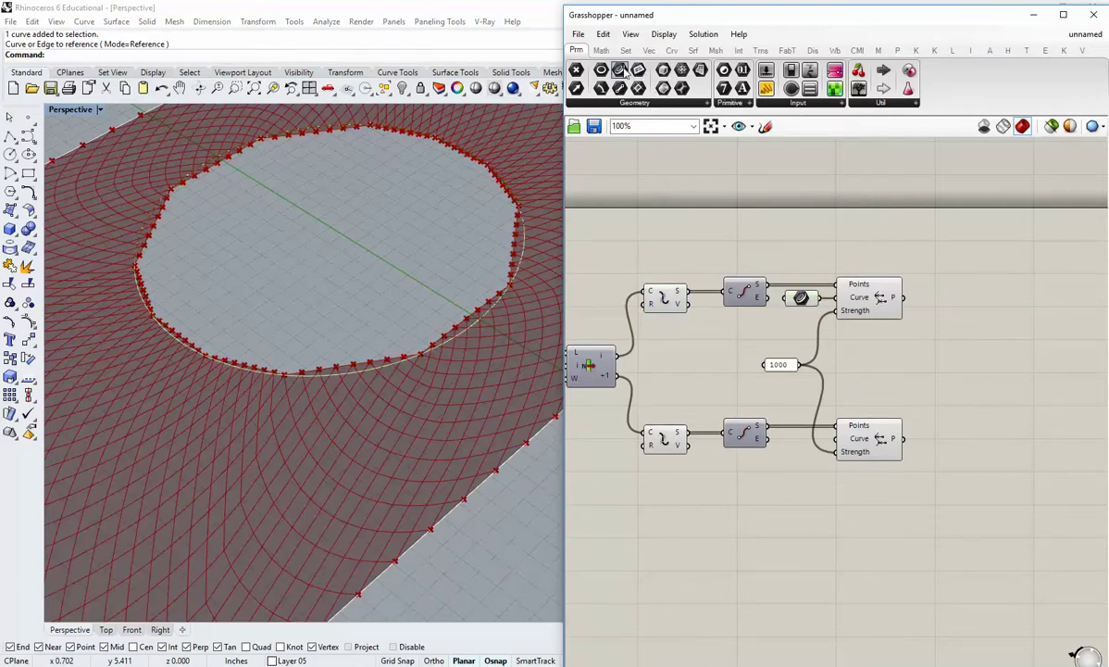
Add a second Curve parameter and reference the roof's outer boundary curve in it.
{"action": "left_click_drag", "start_coordinate": [582, 66], "coordinate": [706, 378]}
{"action": "right_click", "coordinate": [705, 379]}
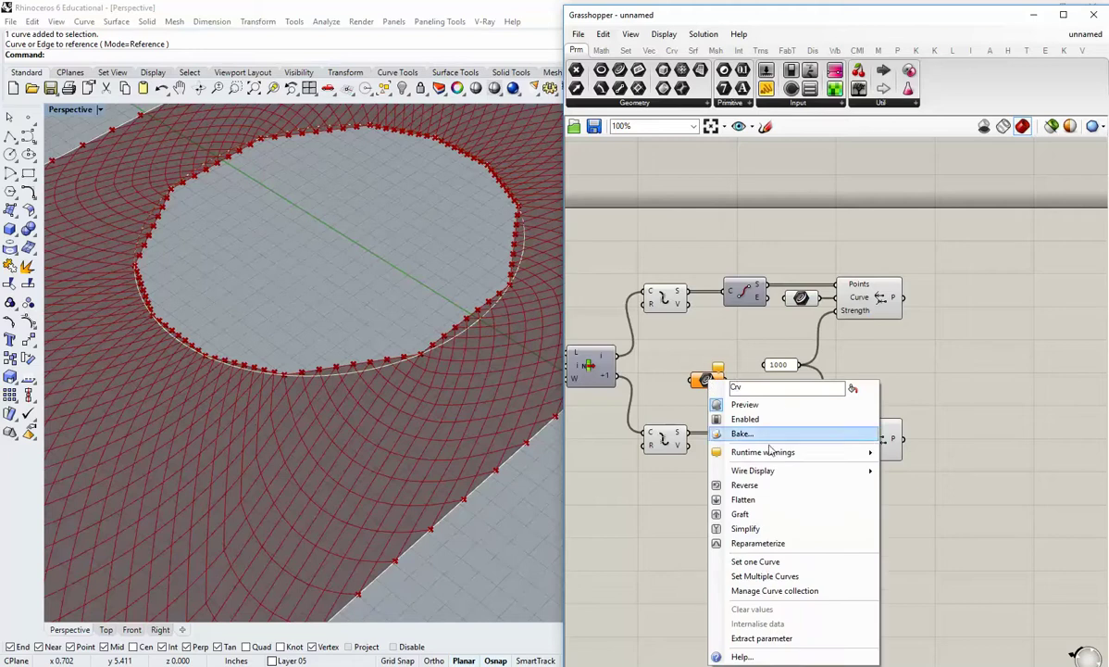
{"action": "left_click", "coordinate": [756, 561]}
{"action": "left_click", "coordinate": [516, 460]}
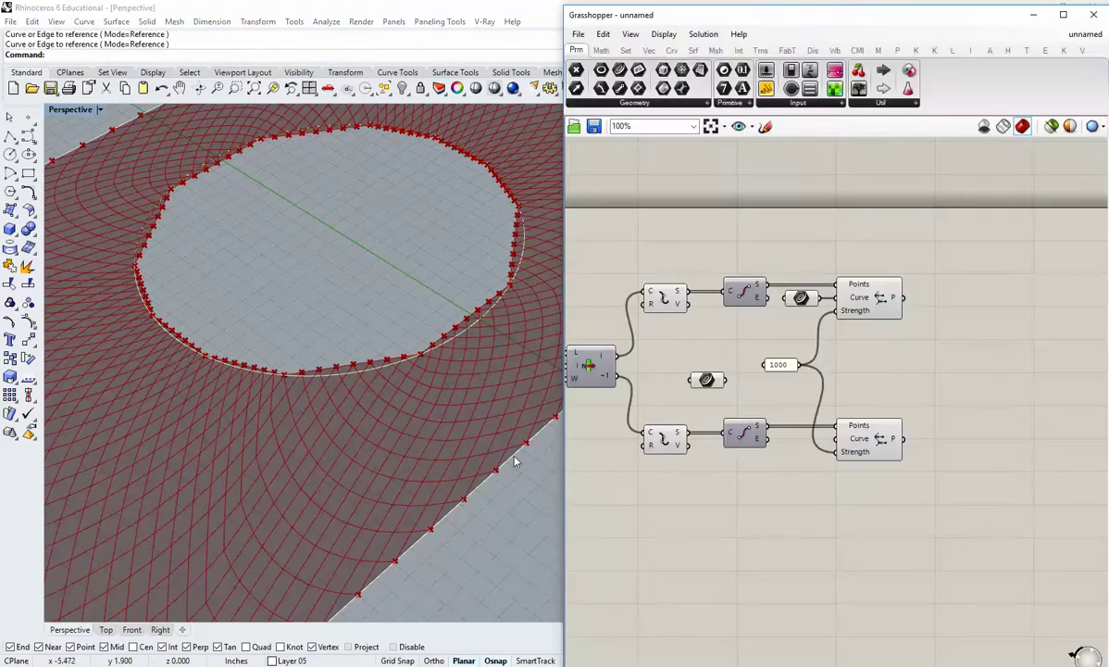
Feed the boundary Curve parameter into the lower OnCurve goal's Curve input and align it with the oval Curve parameter.
{"action": "left_click_drag", "start_coordinate": [727, 381], "coordinate": [831, 441]}
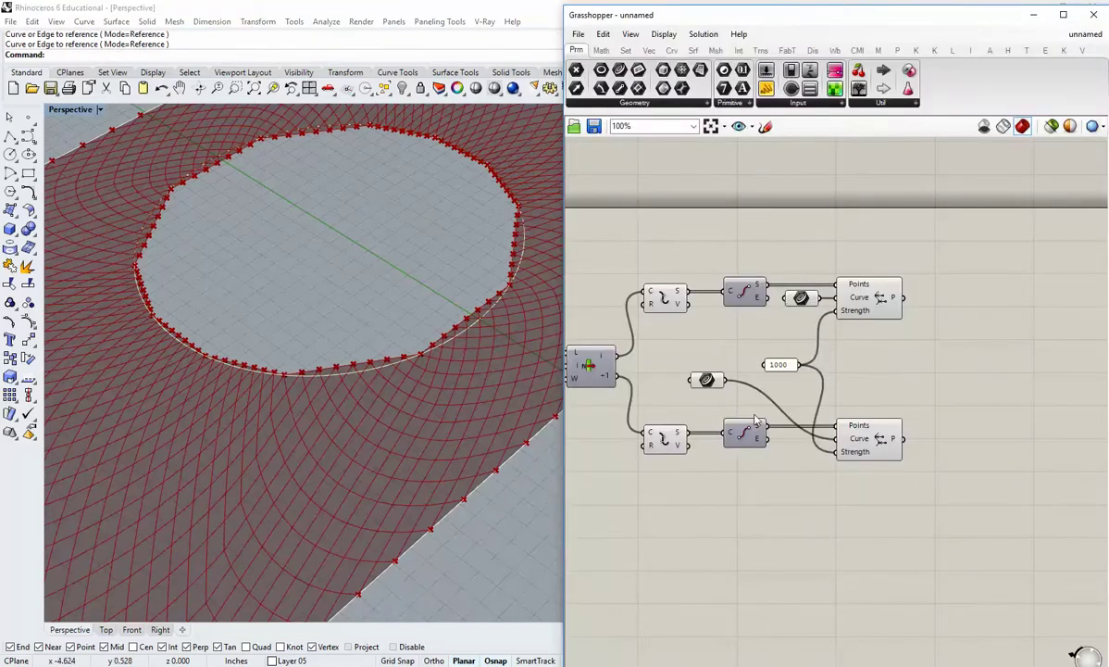
{"action": "left_click_drag", "start_coordinate": [706, 379], "coordinate": [797, 439]}
{"action": "left_click_drag", "start_coordinate": [822, 482], "coordinate": [811, 294]}
{"action": "left_click", "coordinate": [722, 324]}
Add the main Kangaroo2 Solver component on the empty canvas beyond the OnCurve goals.
{"action": "right_click_drag", "start_coordinate": [354, 386], "coordinate": [500, 416]}
{"action": "right_click_drag", "start_coordinate": [436, 373], "coordinate": [291, 372]}
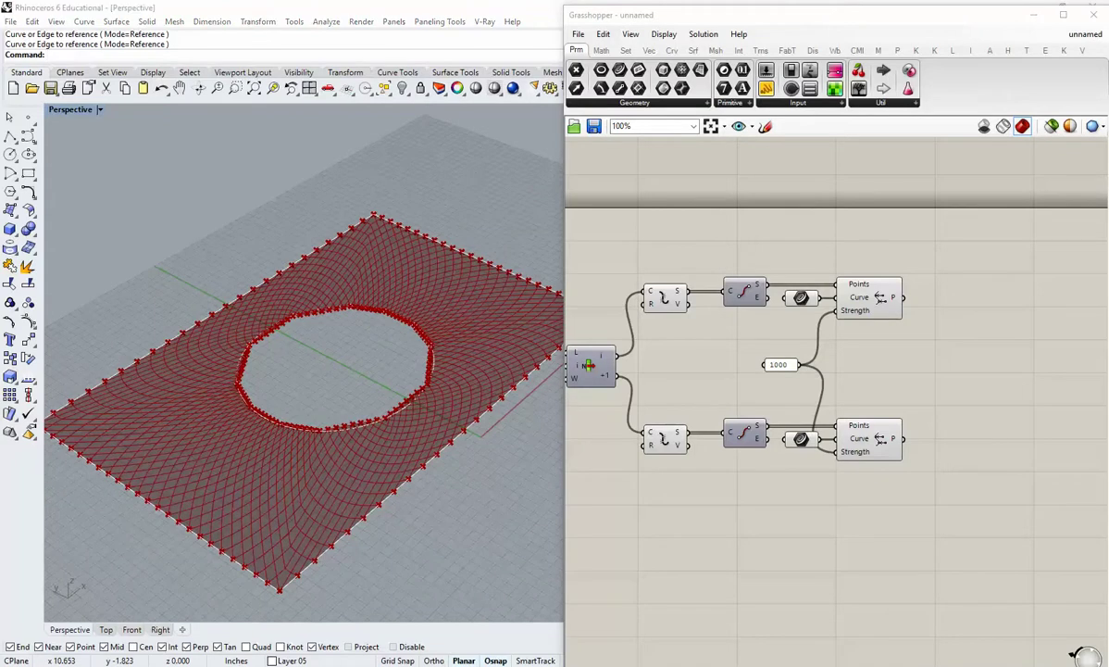
{"action": "scroll", "coordinate": [753, 535], "scroll_direction": "down", "scroll_amount": 3}
{"action": "right_click_drag", "start_coordinate": [752, 535], "coordinate": [831, 399]}
{"action": "scroll", "coordinate": [831, 401], "scroll_direction": "down", "scroll_amount": 2}
{"action": "scroll", "coordinate": [831, 402], "scroll_direction": "up", "scroll_amount": 4}
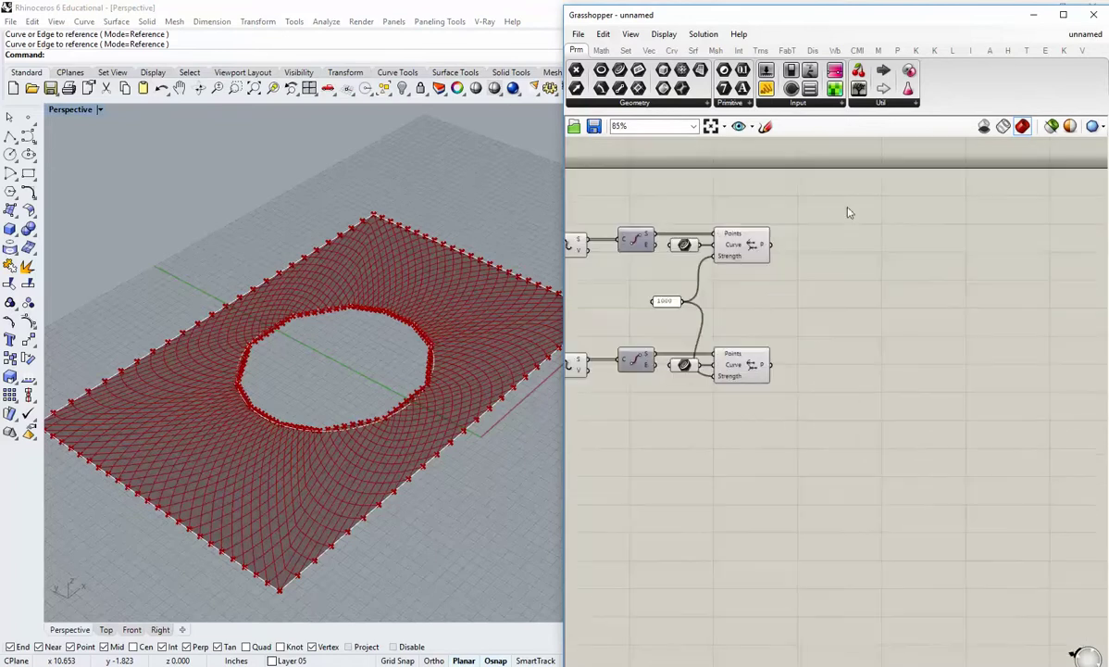
{"action": "left_click", "coordinate": [934, 52]}
{"action": "left_click", "coordinate": [915, 51]}
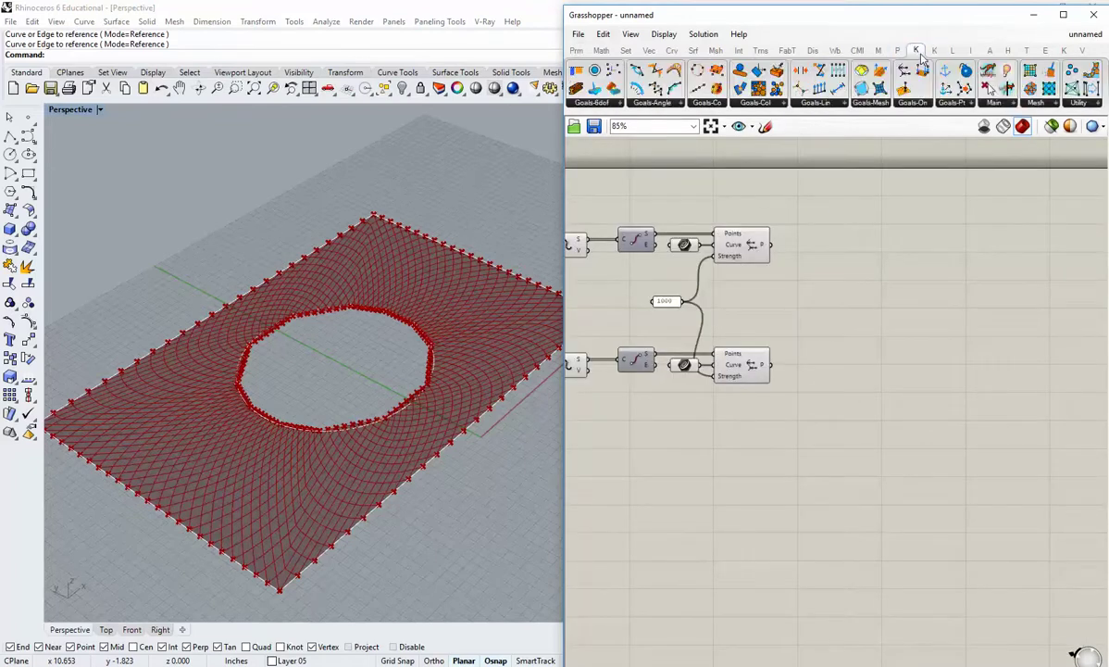
{"action": "left_click", "coordinate": [992, 104]}
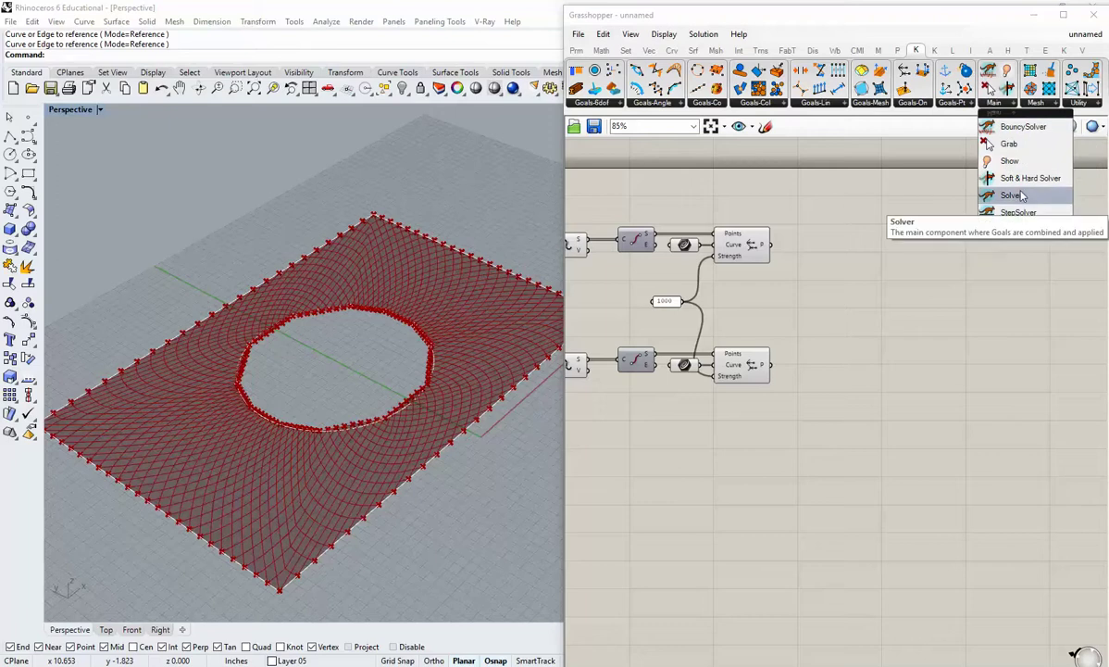
{"action": "left_click_drag", "start_coordinate": [1021, 196], "coordinate": [1028, 500]}
{"action": "scroll", "coordinate": [953, 481], "scroll_direction": "down", "scroll_amount": 1}
{"action": "left_click", "coordinate": [1027, 454]}
{"action": "left_click_drag", "start_coordinate": [1030, 456], "coordinate": [982, 432]}
{"action": "left_click", "coordinate": [913, 441]}
Add a Button and a Boolean Toggle beside the Solver component.
{"action": "scroll", "coordinate": [926, 424], "scroll_direction": "up", "scroll_amount": 1}
{"action": "left_click", "coordinate": [575, 50]}
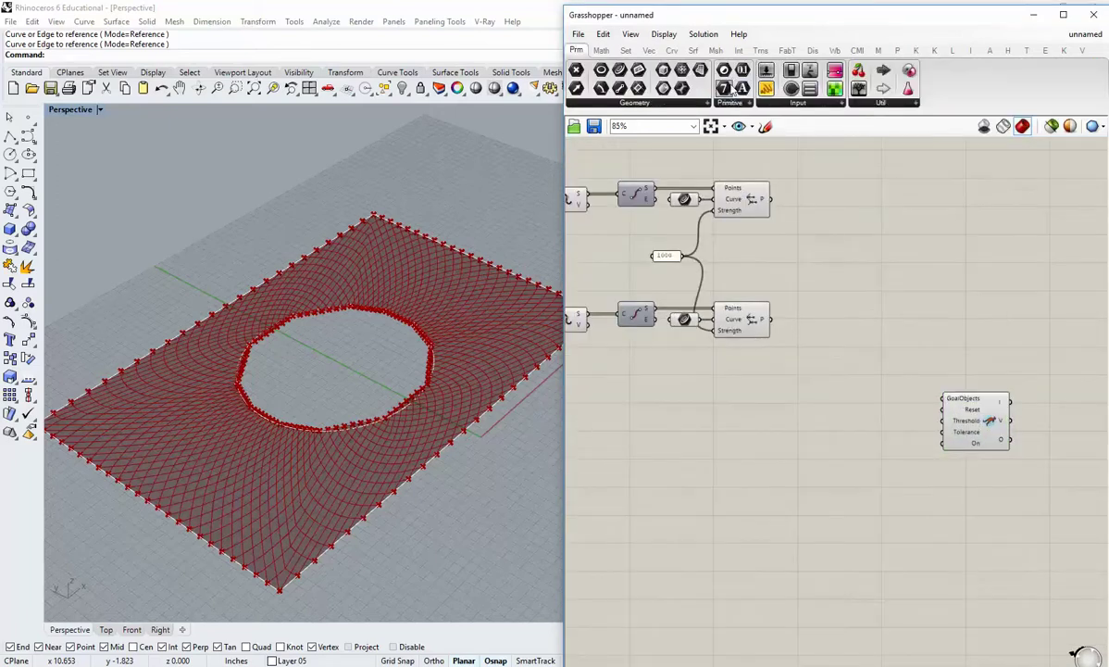
{"action": "left_click", "coordinate": [798, 102]}
{"action": "left_click_drag", "start_coordinate": [815, 154], "coordinate": [896, 409]}
{"action": "left_click", "coordinate": [746, 103]}
{"action": "mouse_move", "coordinate": [804, 179]}
{"action": "left_mouse_down"}
{"action": "mouse_move", "coordinate": [874, 370]}
{"action": "mouse_move", "coordinate": [874, 446]}
{"action": "mouse_move", "coordinate": [955, 444]}
{"action": "left_mouse_up"}
Feed the Button into the Solver's Reset input and the Toggle into its On input, and align the two controls.
{"action": "scroll", "coordinate": [912, 441], "scroll_direction": "up", "scroll_amount": 2}
{"action": "left_click_drag", "start_coordinate": [930, 398], "coordinate": [954, 399]}
{"action": "left_click_drag", "start_coordinate": [870, 398], "coordinate": [841, 398]}
{"action": "left_click_drag", "start_coordinate": [847, 449], "coordinate": [787, 338]}
{"action": "left_click", "coordinate": [901, 330]}
{"action": "scroll", "coordinate": [901, 329], "scroll_direction": "down", "scroll_amount": 2}
{"action": "right_click_drag", "start_coordinate": [901, 330], "coordinate": [858, 390]}
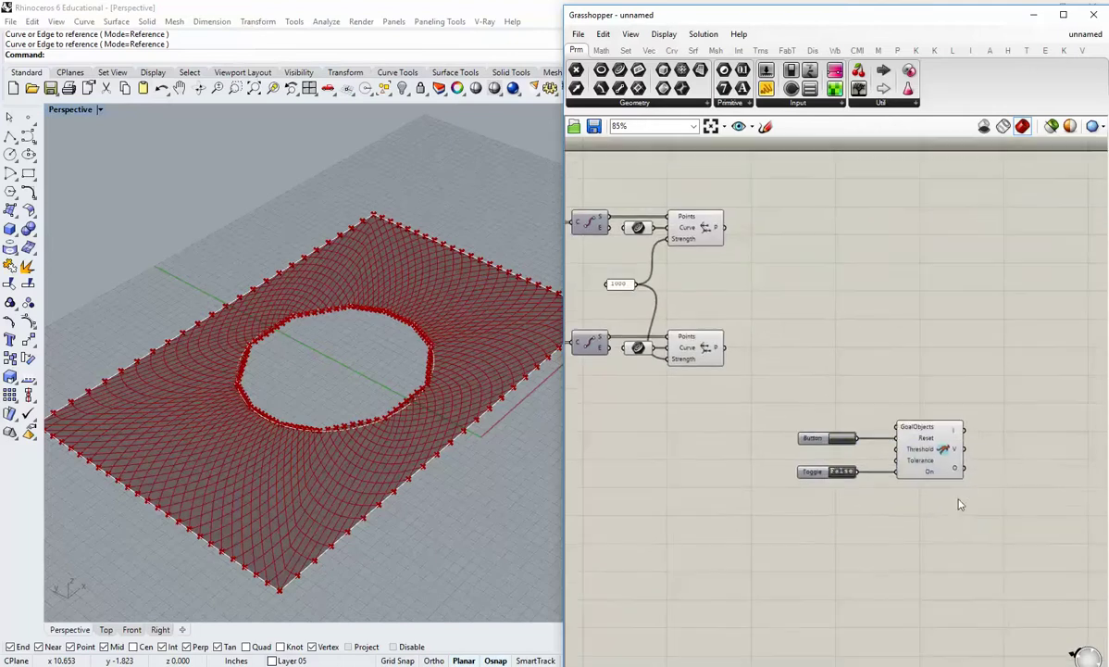
Move the Solver together with its Button and Toggle to a free area of the canvas.
{"action": "left_click_drag", "start_coordinate": [972, 532], "coordinate": [792, 423]}
{"action": "right_click_drag", "start_coordinate": [793, 423], "coordinate": [843, 358]}
{"action": "left_click_drag", "start_coordinate": [987, 390], "coordinate": [1011, 464]}
{"action": "left_click", "coordinate": [913, 546]}
{"action": "right_click_drag", "start_coordinate": [895, 523], "coordinate": [875, 491]}
{"action": "scroll", "coordinate": [845, 360], "scroll_direction": "down", "scroll_amount": 1}
{"action": "left_click_drag", "start_coordinate": [923, 478], "coordinate": [773, 395]}
{"action": "left_click", "coordinate": [759, 375]}
Widen the Grasshopper window to show more of the canvas around the Mesh Edges component.
{"action": "right_click_drag", "start_coordinate": [659, 365], "coordinate": [943, 411]}
{"action": "right_click_drag", "start_coordinate": [772, 403], "coordinate": [884, 407]}
{"action": "right_click_drag", "start_coordinate": [771, 330], "coordinate": [771, 394]}
{"action": "scroll", "coordinate": [717, 364], "scroll_direction": "up", "scroll_amount": 2}
{"action": "left_click_drag", "start_coordinate": [560, 269], "coordinate": [511, 273]}
{"action": "right_click_drag", "start_coordinate": [710, 425], "coordinate": [597, 444]}
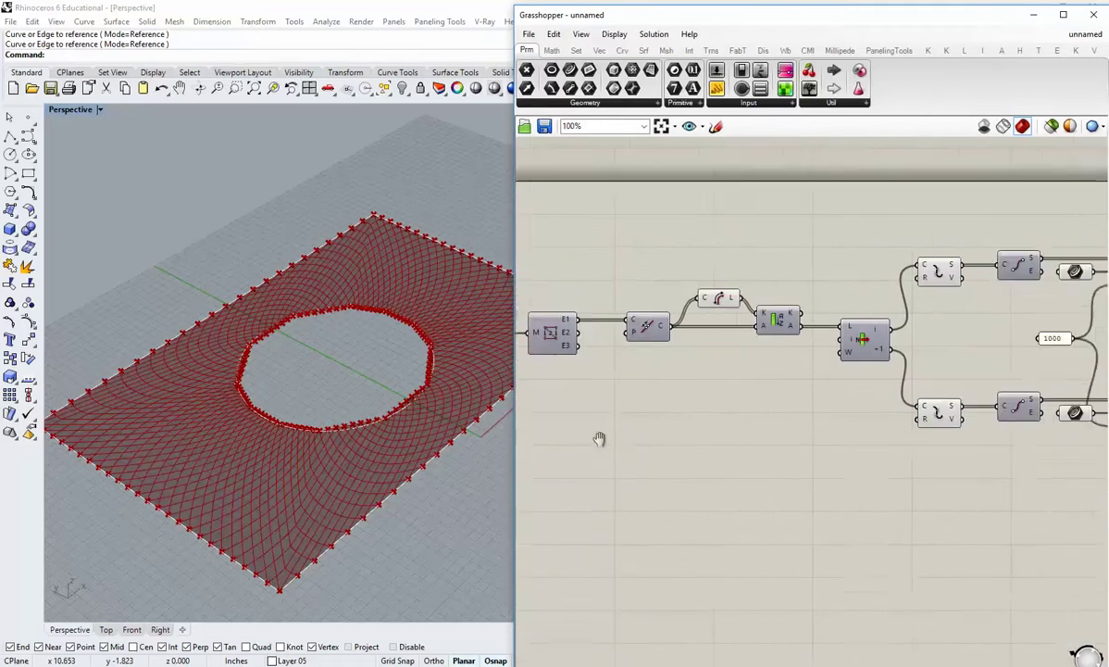
{"action": "scroll", "coordinate": [616, 400], "scroll_direction": "down", "scroll_amount": 1}
{"action": "right_click_drag", "start_coordinate": [614, 400], "coordinate": [667, 351]}
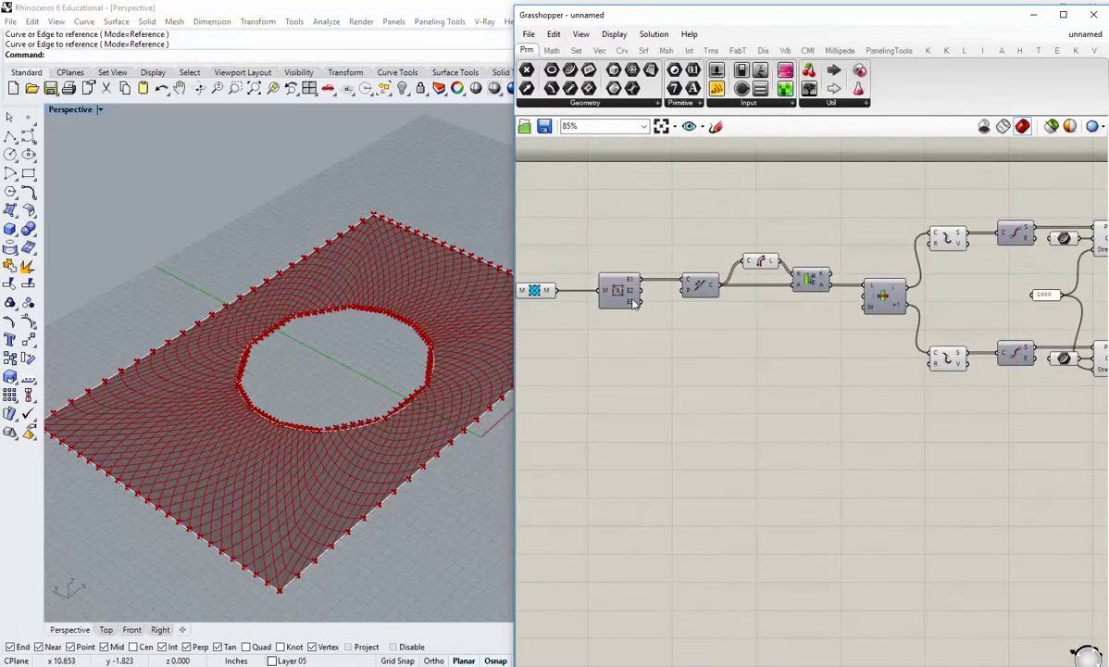
Add a Kangaroo2 Length(Line) goal and feed the E1 and E2 outputs of Mesh Edges into its Line input.
{"action": "left_click", "coordinate": [943, 51]}
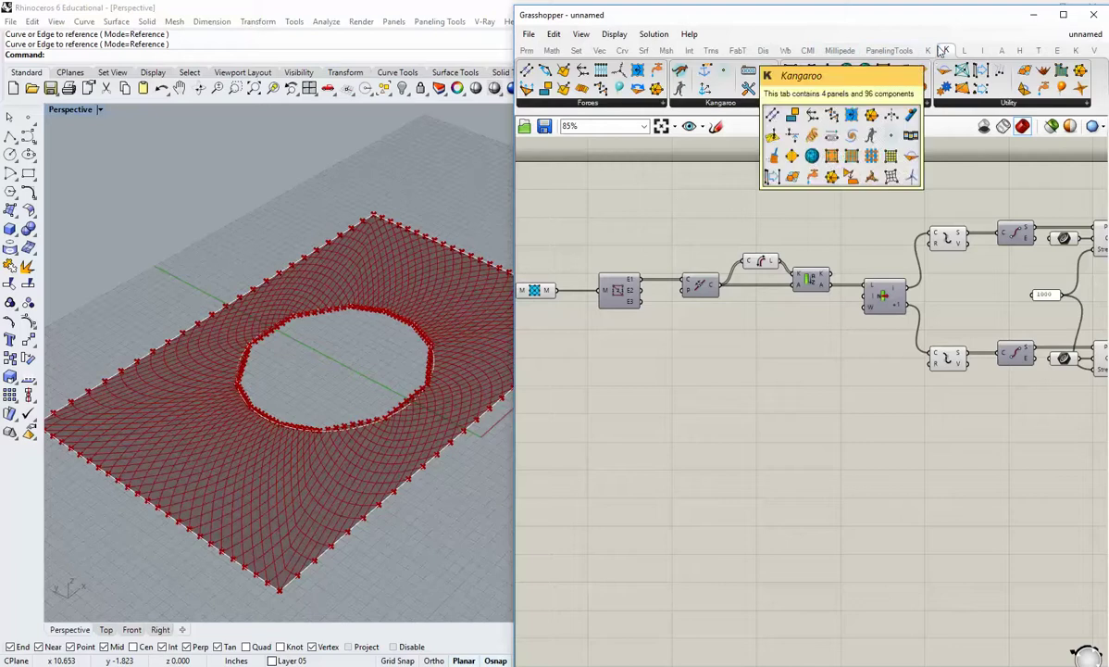
{"action": "left_click", "coordinate": [928, 50]}
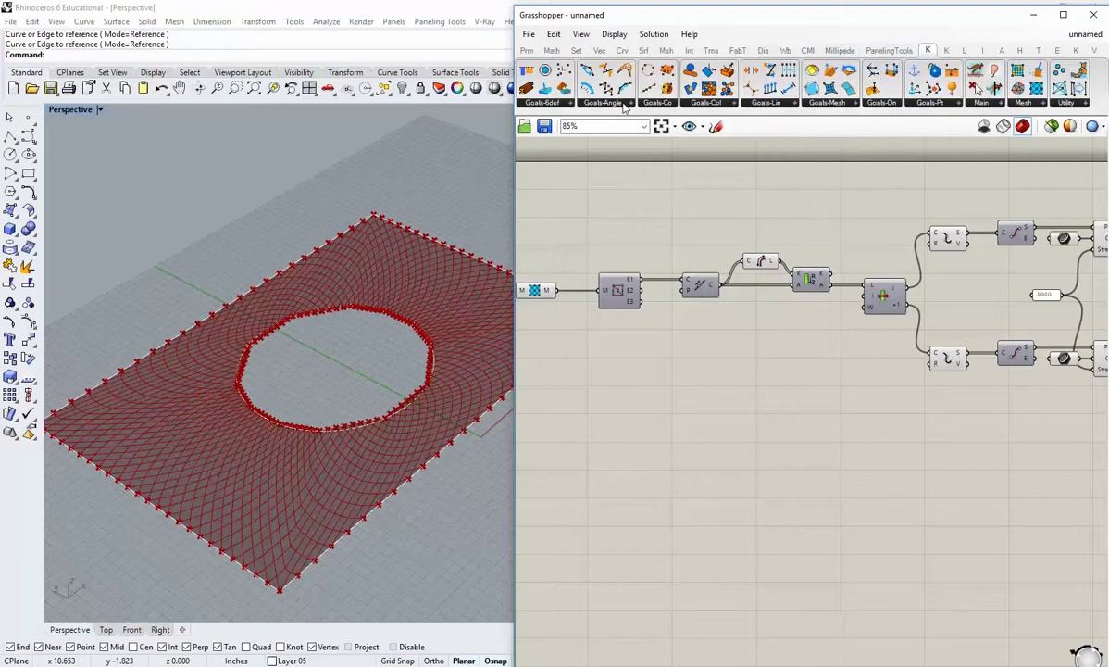
{"action": "left_click", "coordinate": [754, 103]}
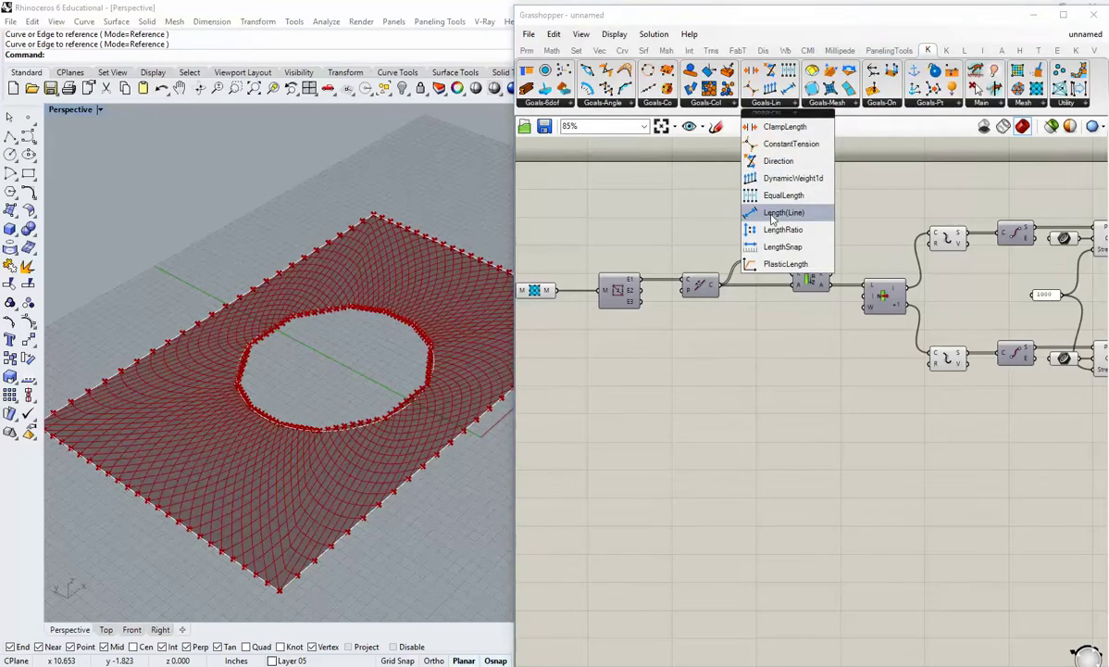
{"action": "left_click_drag", "start_coordinate": [774, 218], "coordinate": [713, 363]}
{"action": "scroll", "coordinate": [713, 363], "scroll_direction": "up", "scroll_amount": 2}
{"action": "left_click_drag", "start_coordinate": [618, 246], "coordinate": [726, 395]}
{"action": "left_click_drag", "start_coordinate": [624, 264], "coordinate": [674, 375], "text": "shift"}
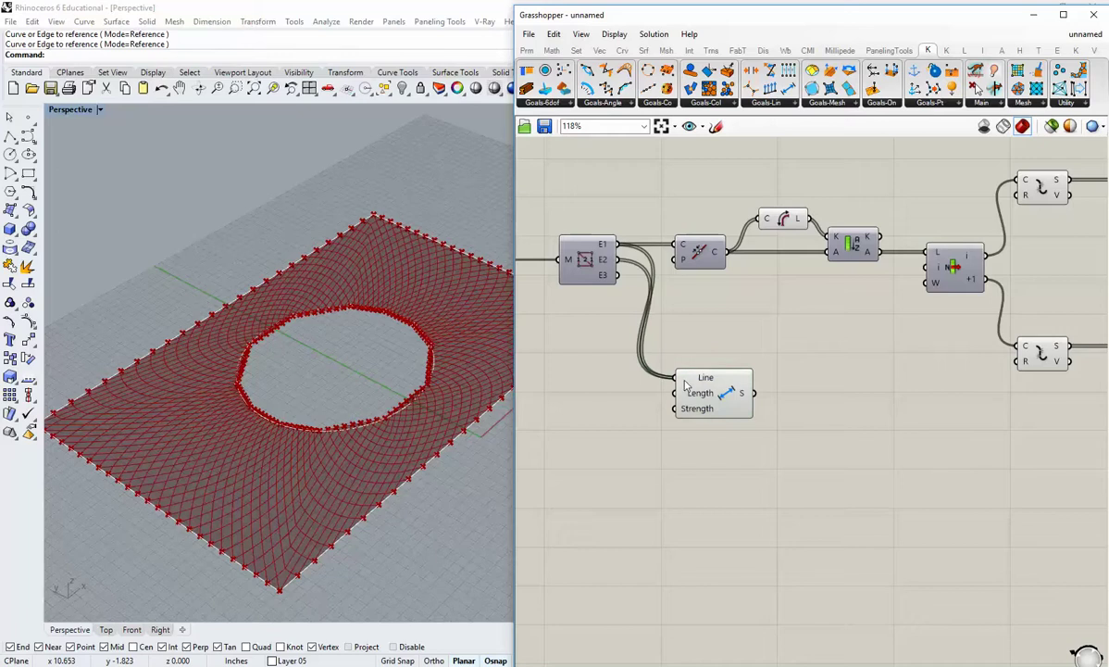
Reconnect the E1 and E2 edge outputs to the Line input of the Length(Line) goal.
{"action": "left_click_drag", "start_coordinate": [711, 458], "coordinate": [694, 242]}
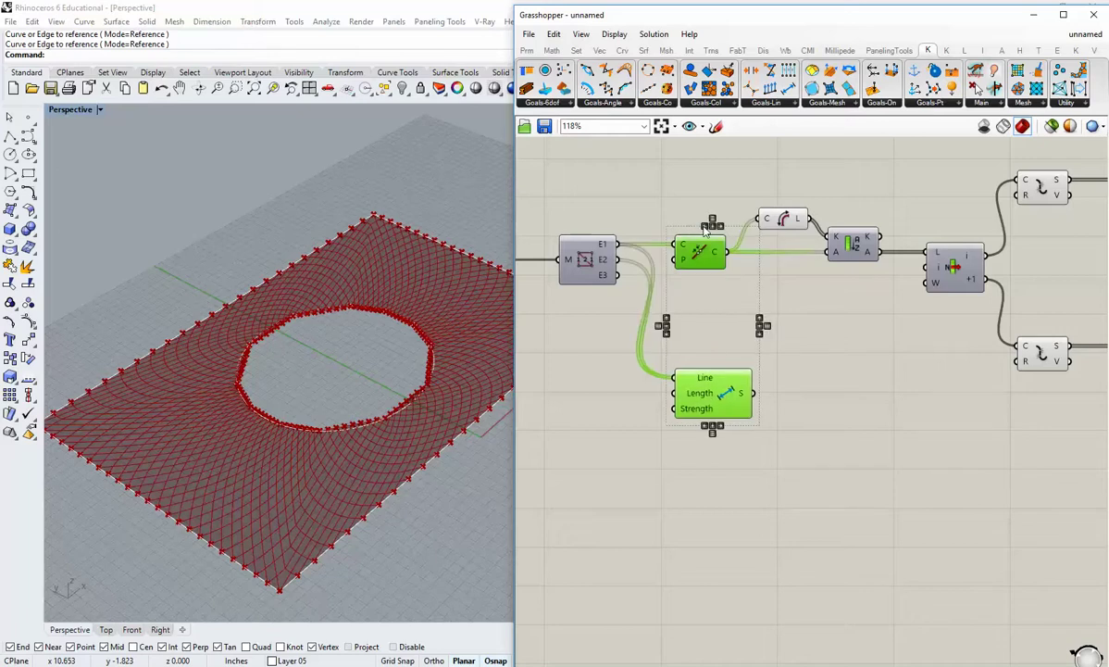
{"action": "left_click", "coordinate": [665, 351]}
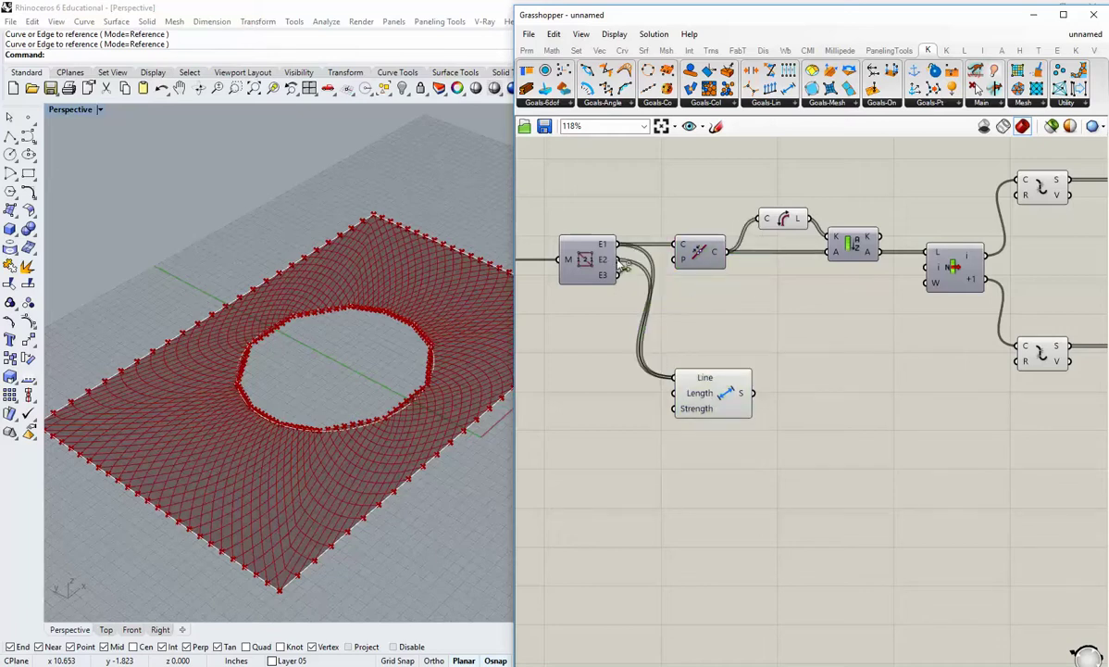
{"action": "left_click_drag", "start_coordinate": [613, 268], "coordinate": [675, 377]}
{"action": "left_click_drag", "start_coordinate": [619, 245], "coordinate": [675, 377]}
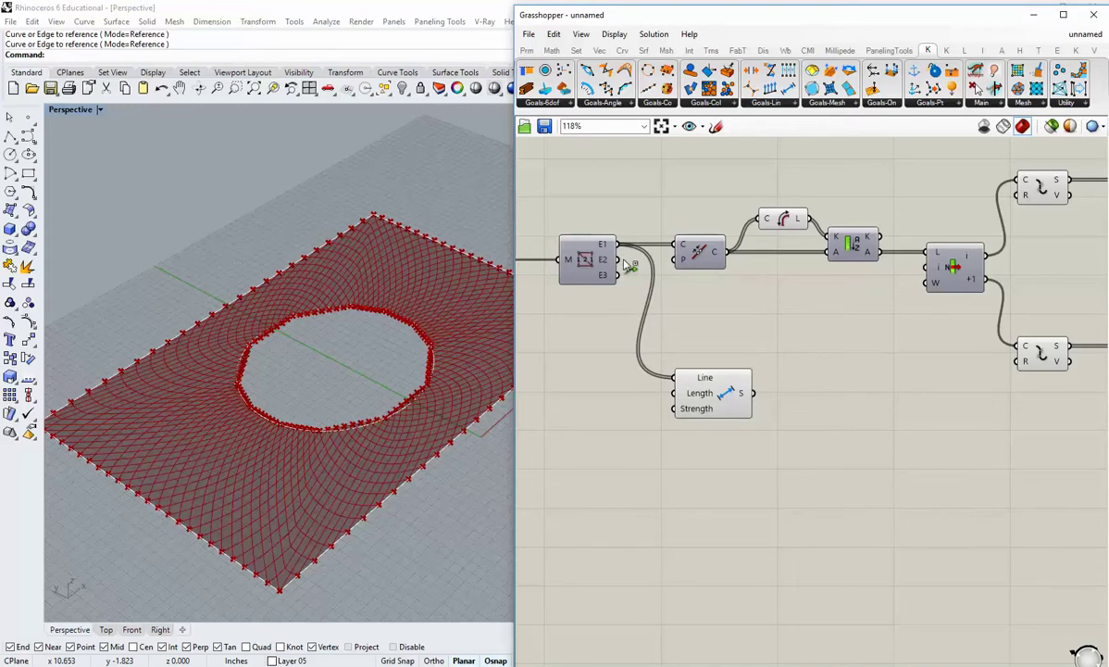
{"action": "left_click_drag", "start_coordinate": [630, 266], "coordinate": [675, 377], "text": "shift"}
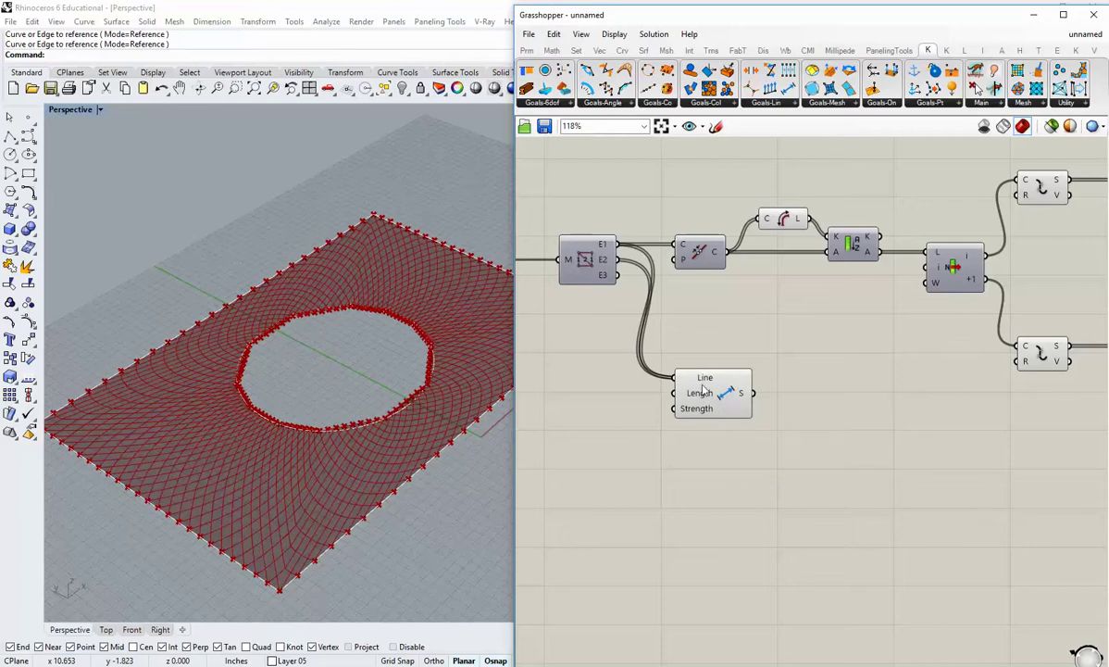
Add a panel with the value 0, shrink it, and connect it to the Length input of the Length(Line) goal.
{"action": "left_click", "coordinate": [526, 50]}
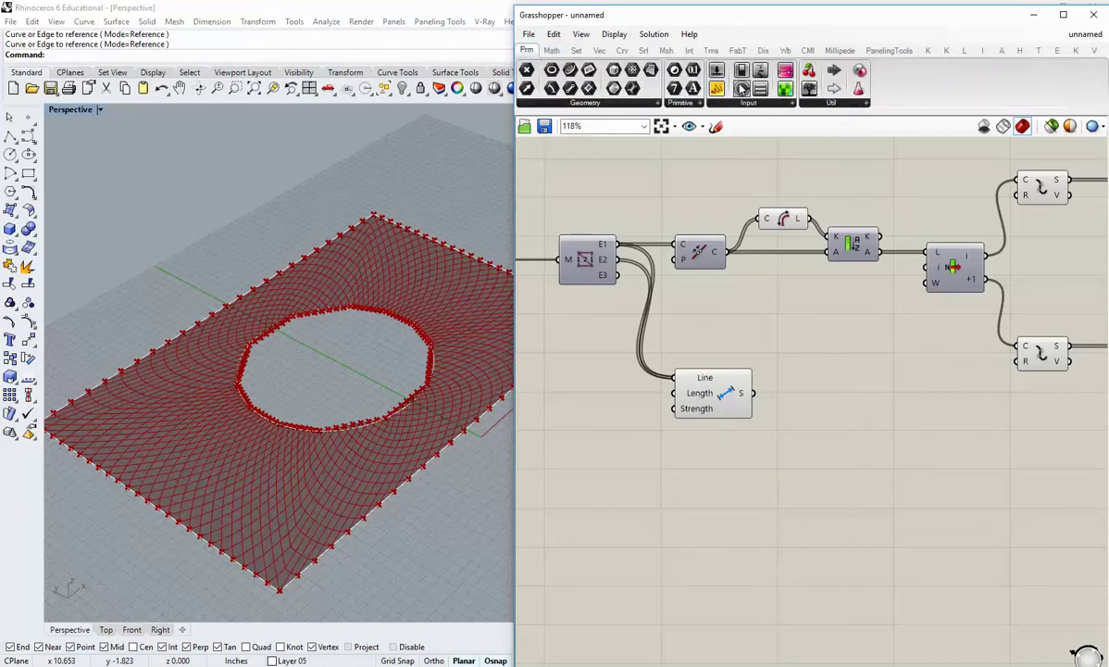
{"action": "left_click_drag", "start_coordinate": [742, 88], "coordinate": [585, 511]}
{"action": "double_click", "coordinate": [586, 511]}
{"action": "type", "text": "0"}
{"action": "left_click", "coordinate": [650, 484]}
{"action": "right_click_drag", "start_coordinate": [654, 522], "coordinate": [746, 556]}
{"action": "left_click_drag", "start_coordinate": [738, 564], "coordinate": [585, 463]}
{"action": "left_click_drag", "start_coordinate": [643, 497], "coordinate": [778, 420]}
{"action": "left_click_drag", "start_coordinate": [707, 418], "coordinate": [725, 414]}
{"action": "left_click", "coordinate": [795, 446]}
{"action": "right_click_drag", "start_coordinate": [797, 446], "coordinate": [702, 448]}
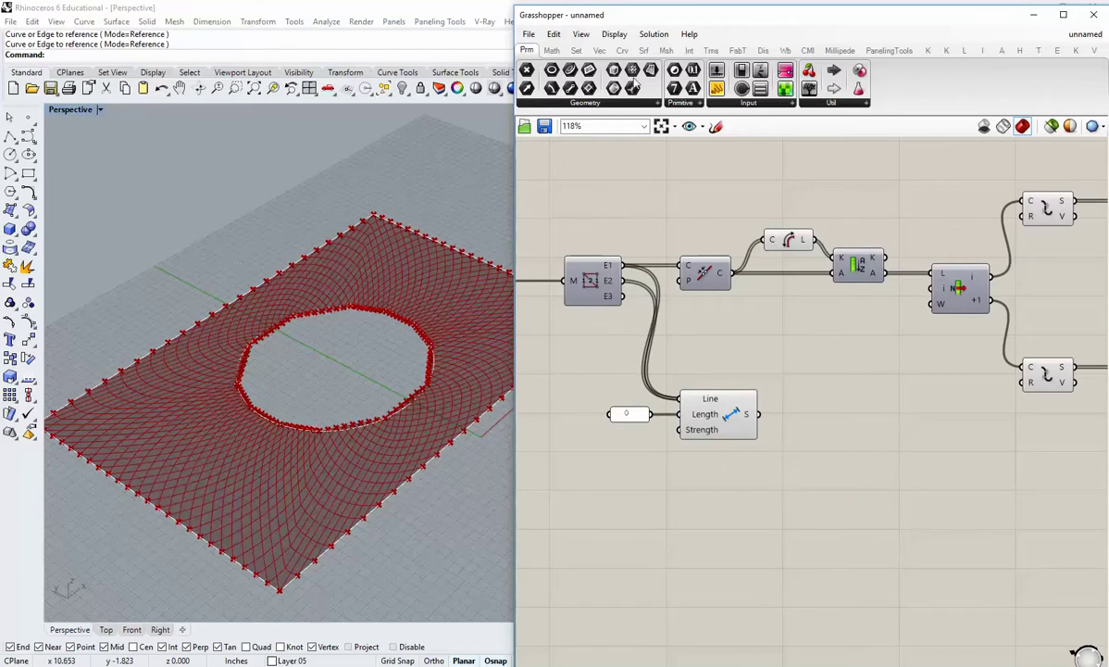
Connect a panel with the value 0.1 to the goal's Strength input, shrink it, and align it under the 0 panel.
{"action": "left_click_drag", "start_coordinate": [717, 88], "coordinate": [560, 472]}
{"action": "double_click", "coordinate": [564, 472]}
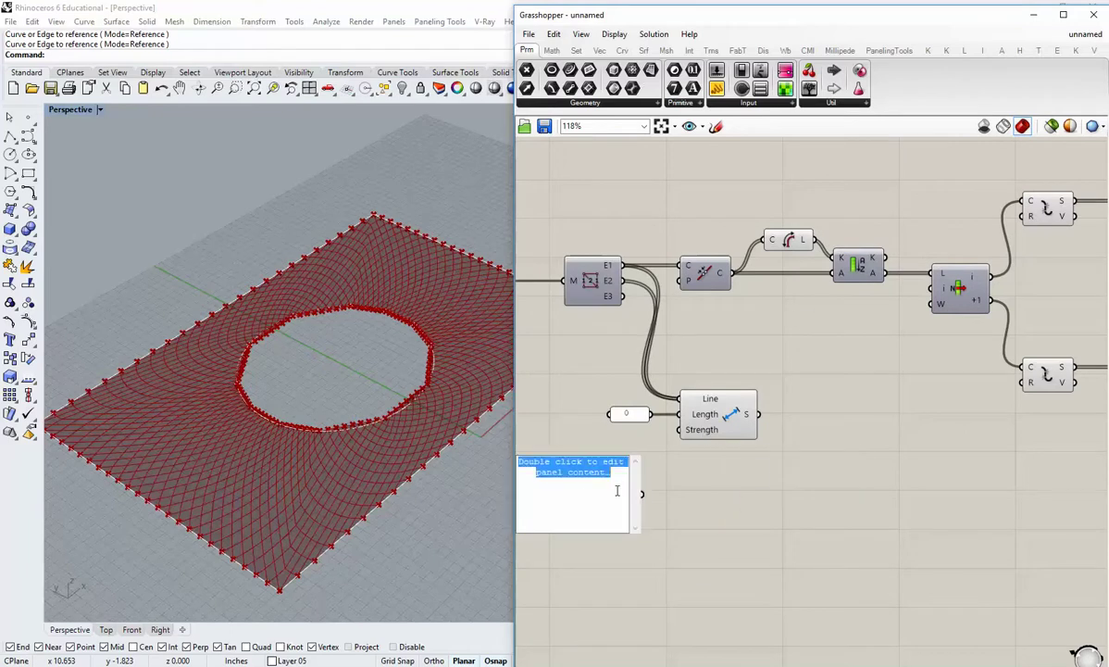
{"action": "type", "text": "0.1"}
{"action": "left_click", "coordinate": [671, 471]}
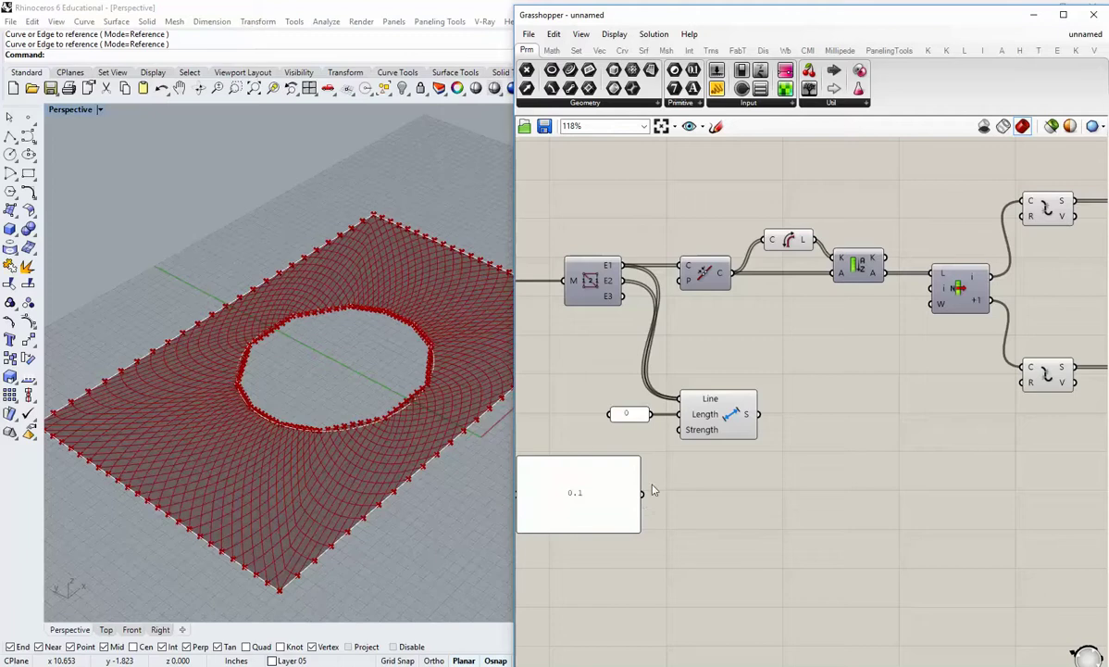
{"action": "left_click_drag", "start_coordinate": [643, 493], "coordinate": [681, 429]}
{"action": "right_click_drag", "start_coordinate": [677, 483], "coordinate": [721, 493]}
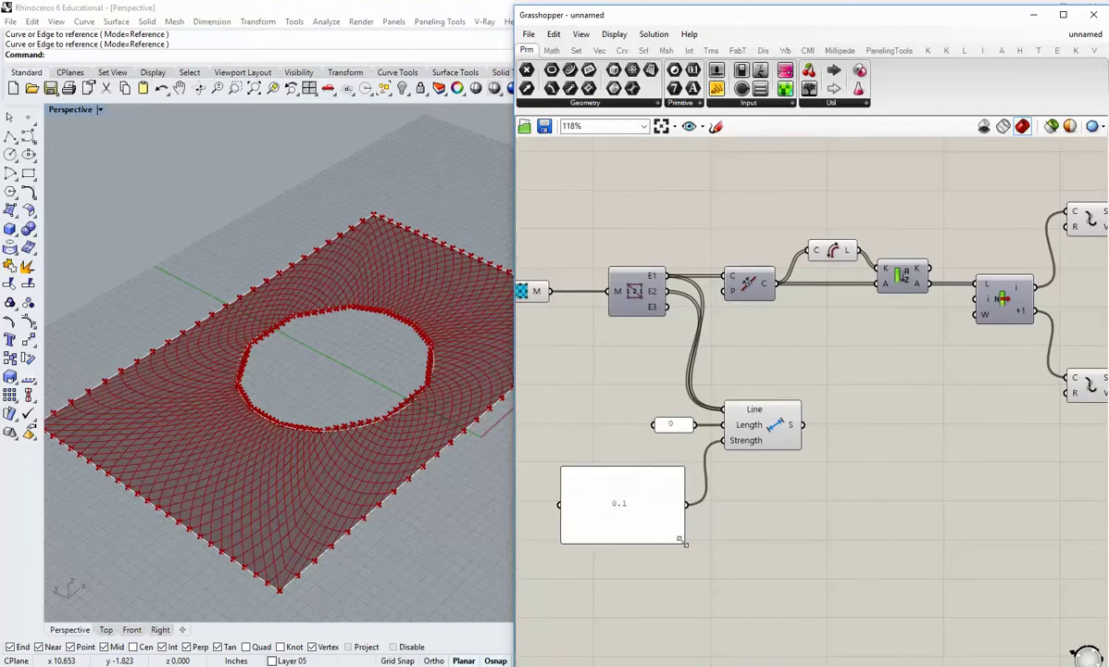
{"action": "left_click_drag", "start_coordinate": [683, 540], "coordinate": [669, 439]}
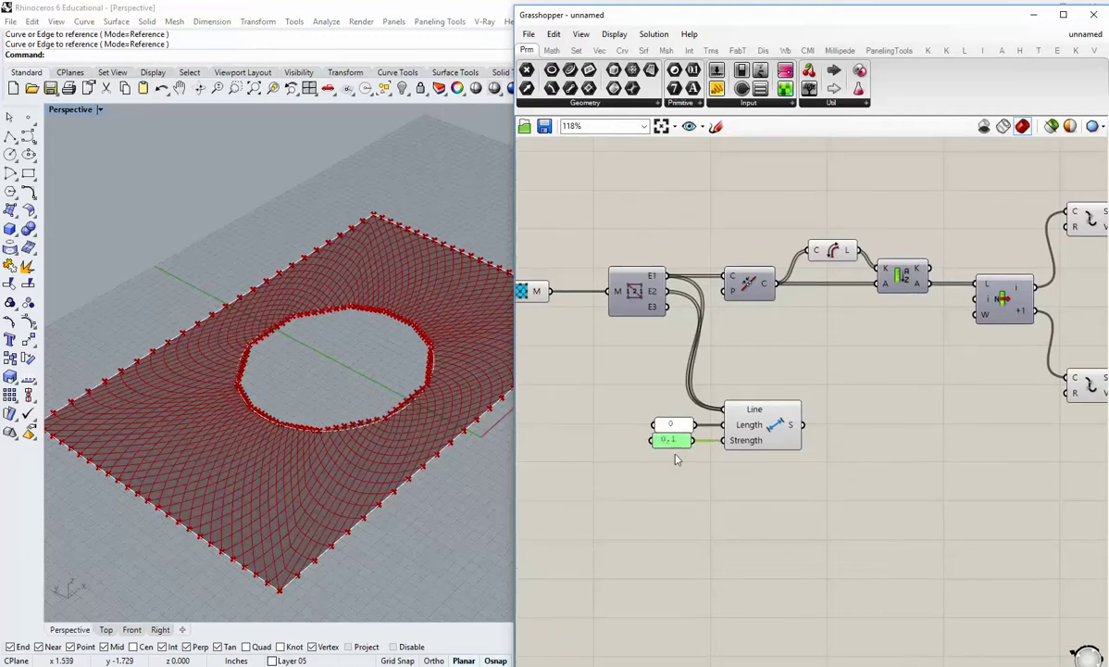
{"action": "left_click_drag", "start_coordinate": [713, 470], "coordinate": [653, 408]}
{"action": "left_click", "coordinate": [672, 408]}
{"action": "left_click", "coordinate": [822, 501]}
{"action": "right_click_drag", "start_coordinate": [822, 501], "coordinate": [740, 504]}
{"action": "right_click_drag", "start_coordinate": [641, 462], "coordinate": [648, 443]}
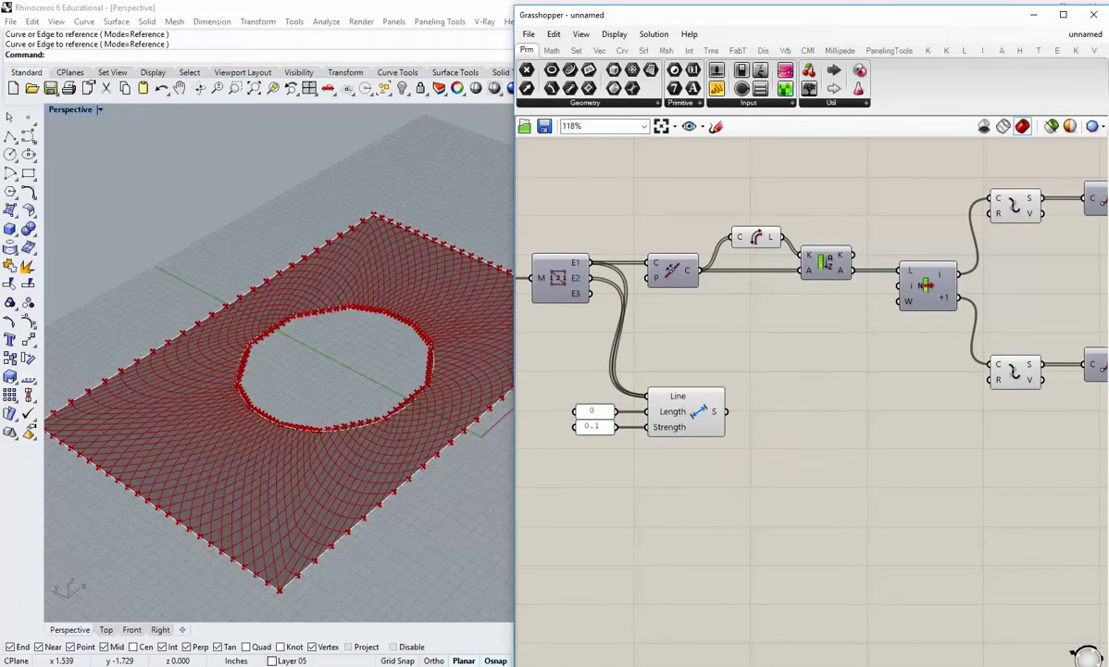
Move the Length(Line) goal together with its 0 and 0.1 panels further along the canvas, clear of the edge components.
{"action": "scroll", "coordinate": [776, 438], "scroll_direction": "down", "scroll_amount": 3}
{"action": "right_click_drag", "start_coordinate": [735, 471], "coordinate": [656, 426]}
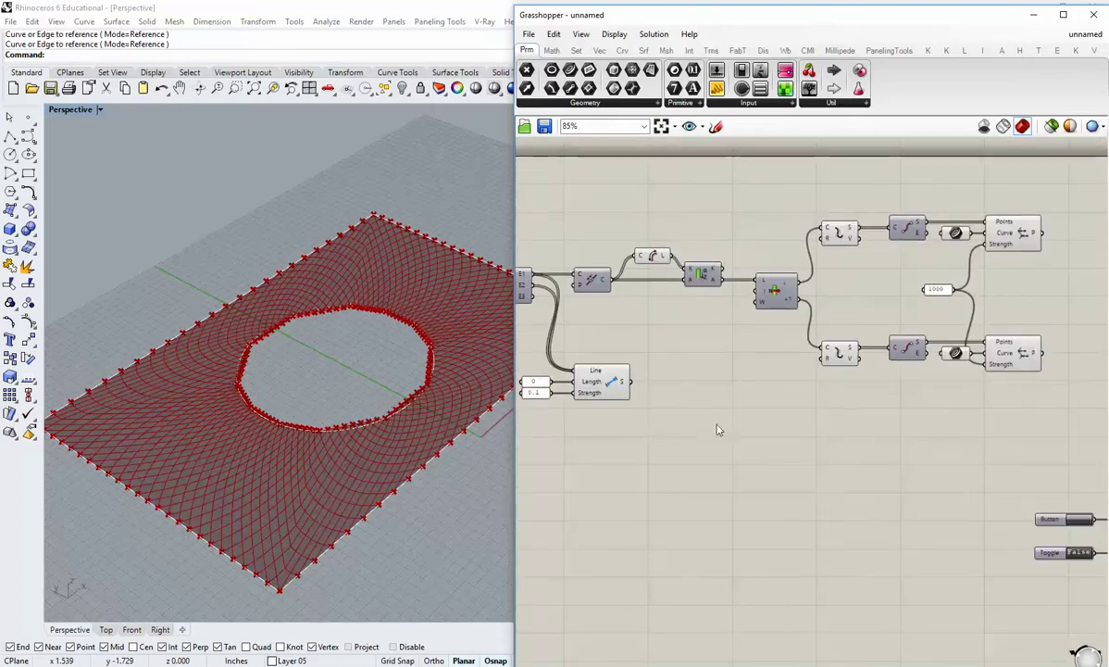
{"action": "left_click_drag", "start_coordinate": [653, 418], "coordinate": [671, 389]}
{"action": "left_click", "coordinate": [715, 463]}
{"action": "left_click_drag", "start_coordinate": [726, 447], "coordinate": [609, 363]}
{"action": "left_click_drag", "start_coordinate": [690, 379], "coordinate": [689, 411]}
{"action": "left_click", "coordinate": [693, 457]}
{"action": "right_click_drag", "start_coordinate": [655, 506], "coordinate": [777, 479]}
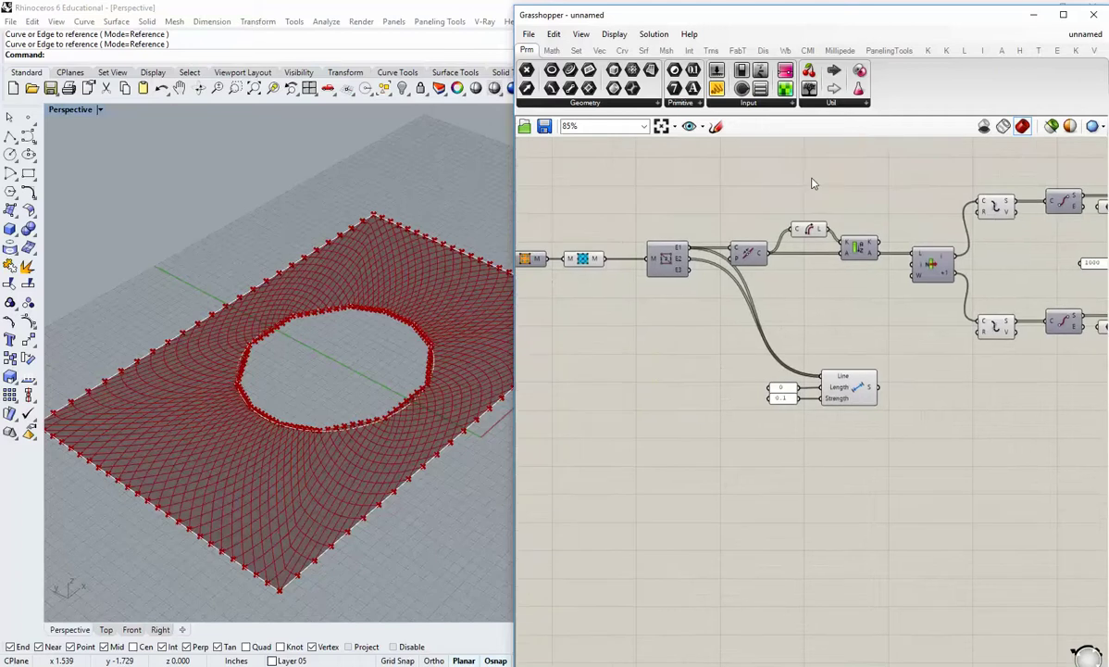
Add a Kangaroo2 Show component below the Length(Line) goal and feed it the mesh that supplies Mesh Edges.
{"action": "left_click", "coordinate": [928, 51]}
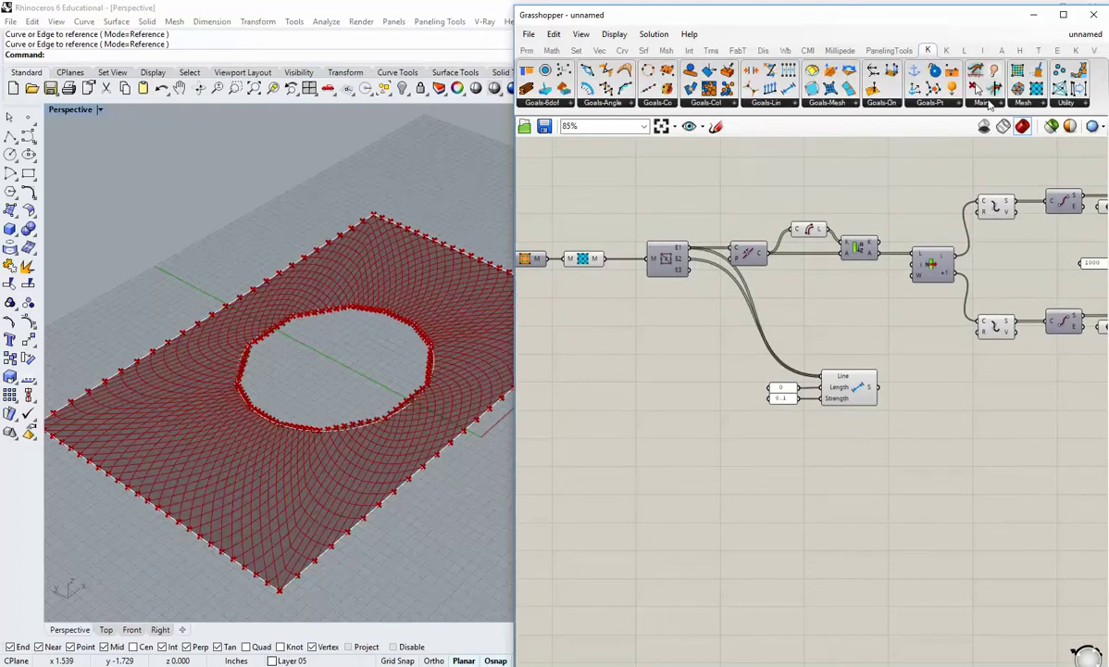
{"action": "left_click", "coordinate": [988, 103]}
{"action": "left_click_drag", "start_coordinate": [935, 159], "coordinate": [743, 463]}
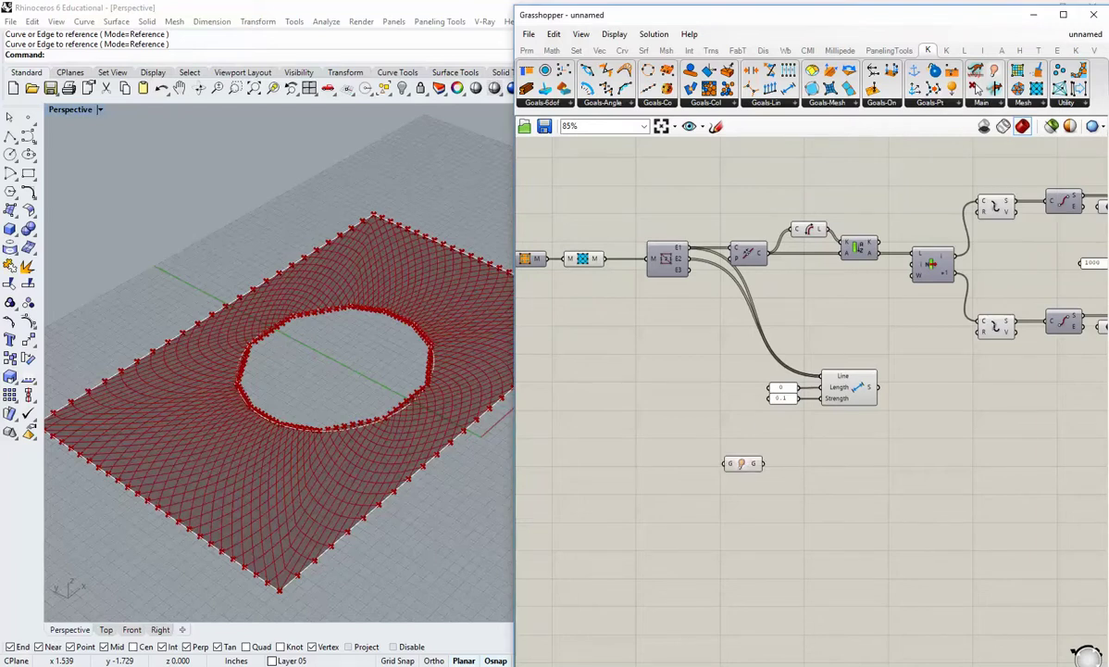
{"action": "left_click_drag", "start_coordinate": [611, 263], "coordinate": [853, 460]}
{"action": "left_click", "coordinate": [623, 419]}
{"action": "right_click_drag", "start_coordinate": [882, 479], "coordinate": [826, 479]}
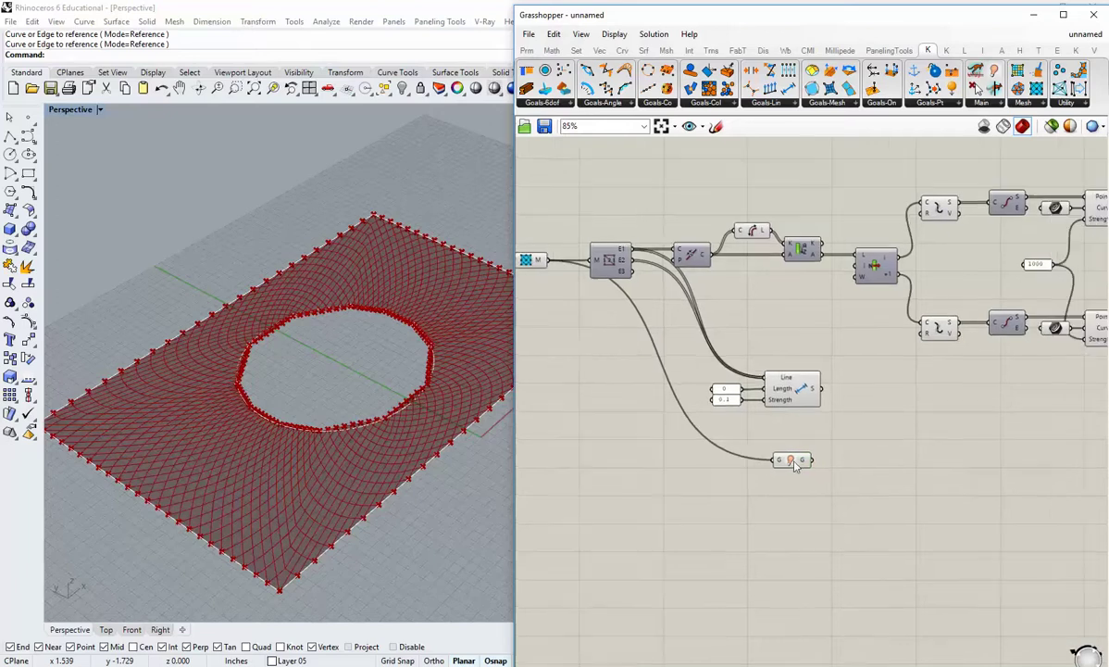
{"action": "left_click_drag", "start_coordinate": [795, 460], "coordinate": [792, 450]}
{"action": "left_click", "coordinate": [808, 497]}
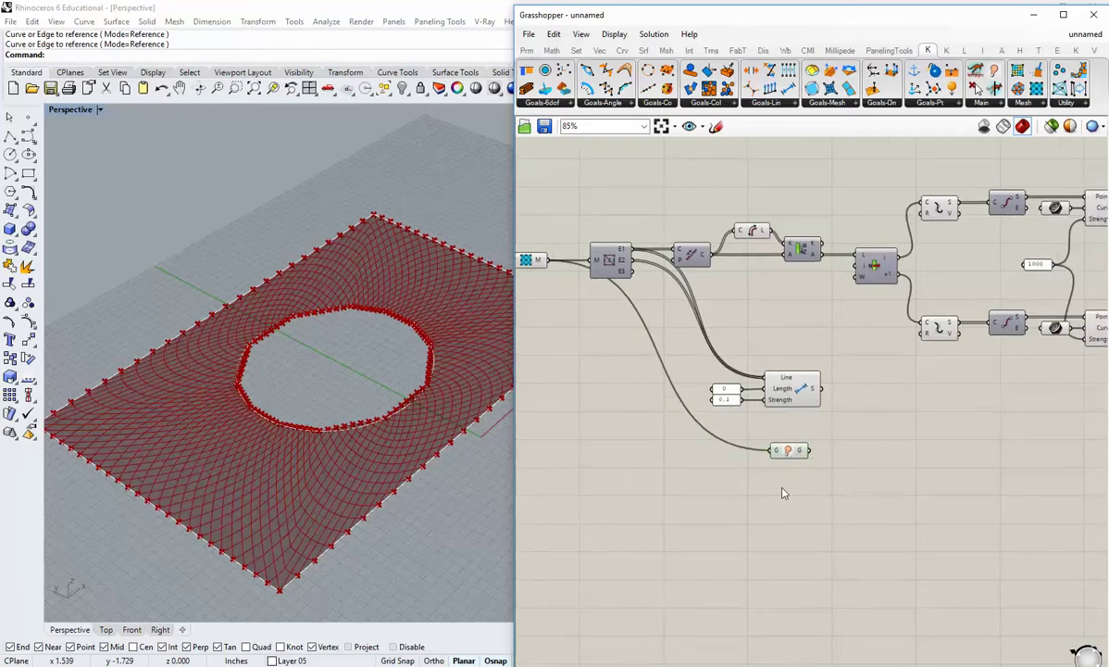
{"action": "right_click_drag", "start_coordinate": [775, 487], "coordinate": [875, 483]}
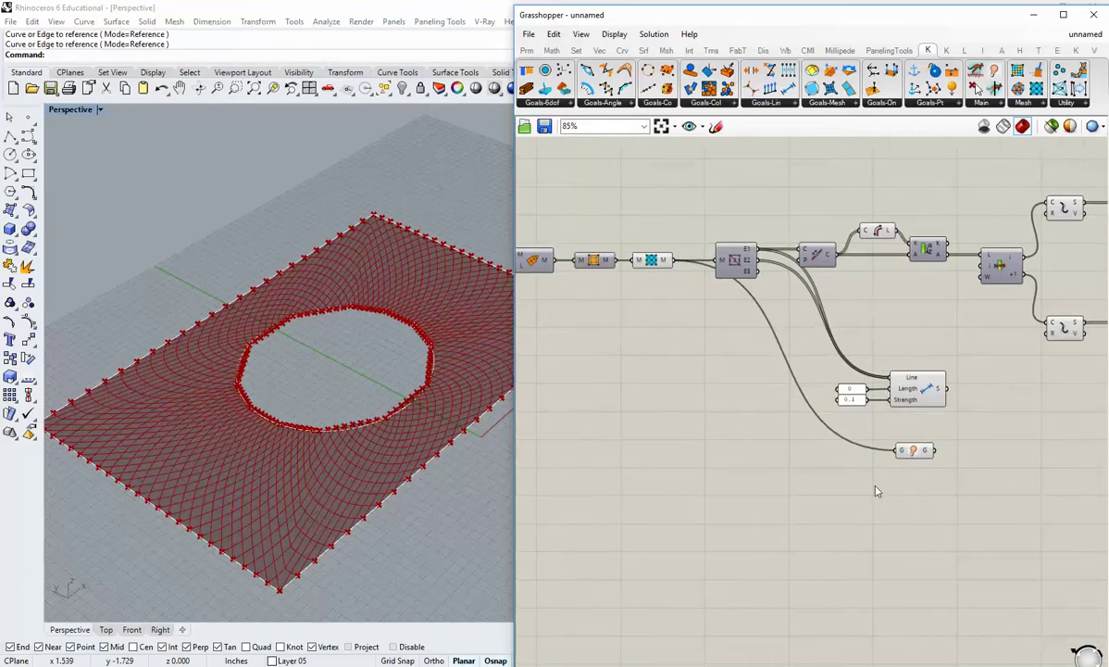
{"action": "right_click_drag", "start_coordinate": [884, 487], "coordinate": [789, 452]}
Add a MeshCorners component, feed it the same mesh, and place it directly under the Show component.
{"action": "left_click", "coordinate": [1023, 104]}
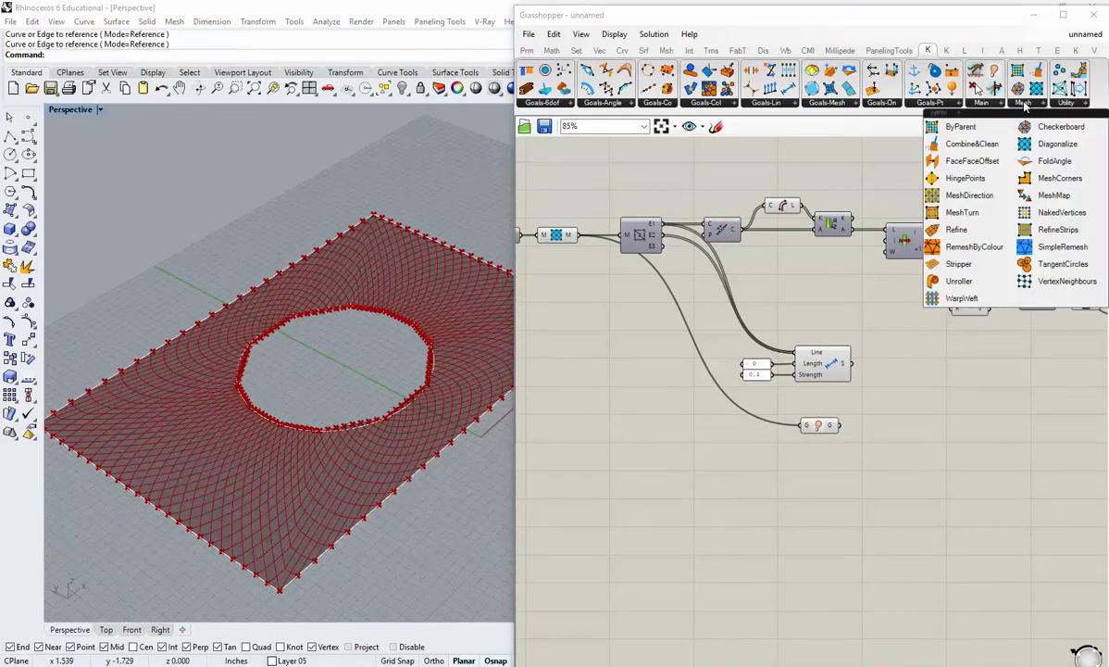
{"action": "left_click", "coordinate": [1041, 186]}
{"action": "left_click", "coordinate": [711, 463]}
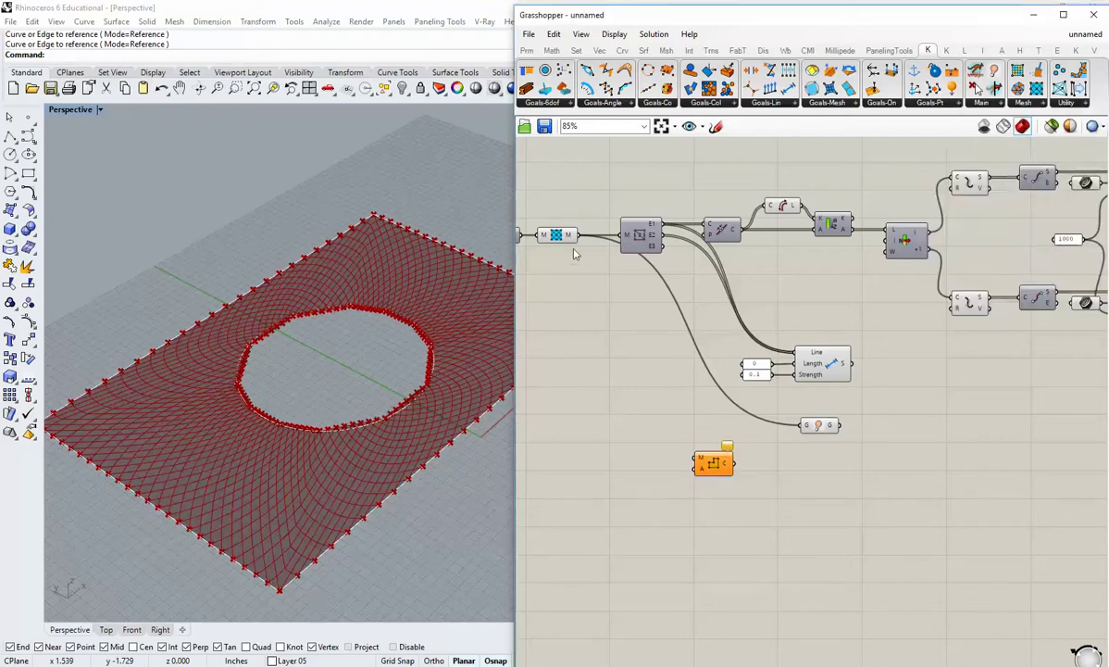
{"action": "left_click_drag", "start_coordinate": [580, 236], "coordinate": [699, 458]}
{"action": "left_click", "coordinate": [713, 465]}
{"action": "right_click_drag", "start_coordinate": [390, 386], "coordinate": [354, 396]}
{"action": "scroll", "coordinate": [334, 346], "scroll_direction": "down", "scroll_amount": 4}
{"action": "left_click_drag", "start_coordinate": [709, 469], "coordinate": [813, 460]}
{"action": "left_click", "coordinate": [874, 460]}
{"action": "right_click_drag", "start_coordinate": [874, 460], "coordinate": [788, 455]}
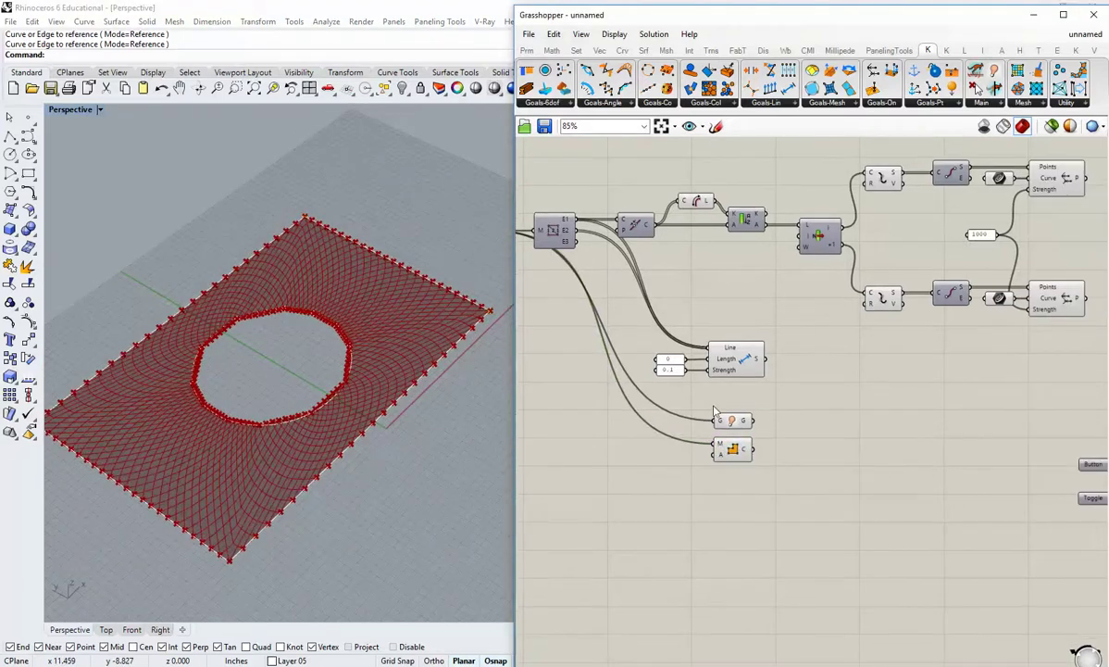
Add an Anchor goal beside MeshCorners and feed the corner points into its point input.
{"action": "right_click_drag", "start_coordinate": [1047, 209], "coordinate": [927, 217]}
{"action": "left_click_drag", "start_coordinate": [1003, 353], "coordinate": [929, 163]}
{"action": "left_click", "coordinate": [715, 441]}
{"action": "right_click_drag", "start_coordinate": [716, 445], "coordinate": [734, 462]}
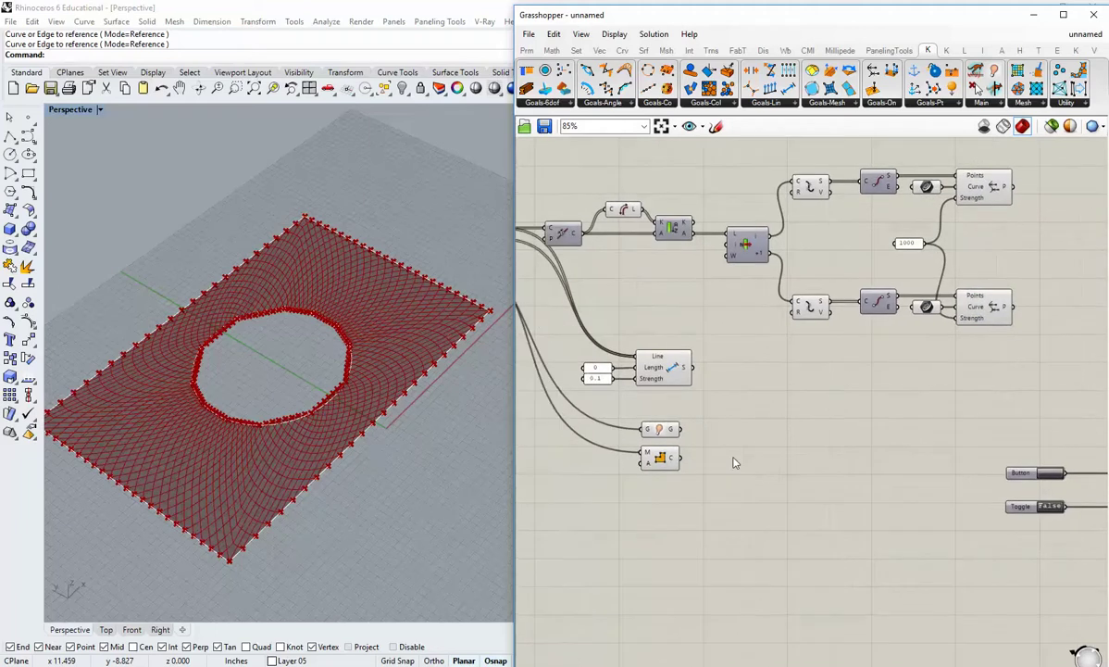
{"action": "scroll", "coordinate": [735, 461], "scroll_direction": "down", "scroll_amount": 1}
{"action": "right_click_drag", "start_coordinate": [884, 469], "coordinate": [806, 422]}
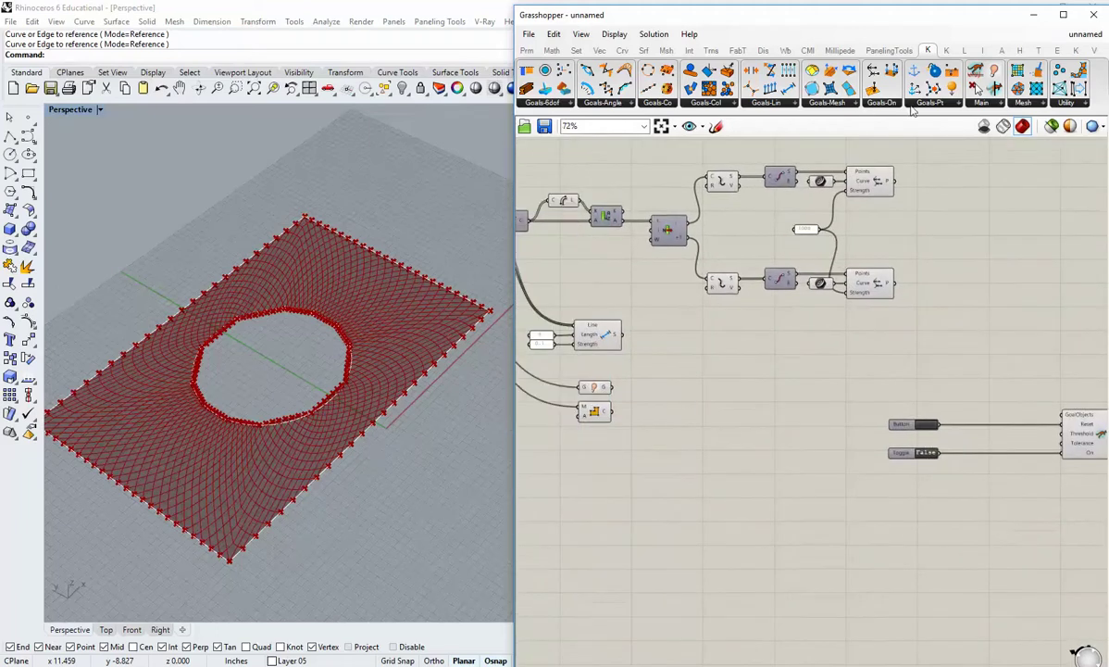
{"action": "left_click", "coordinate": [929, 102]}
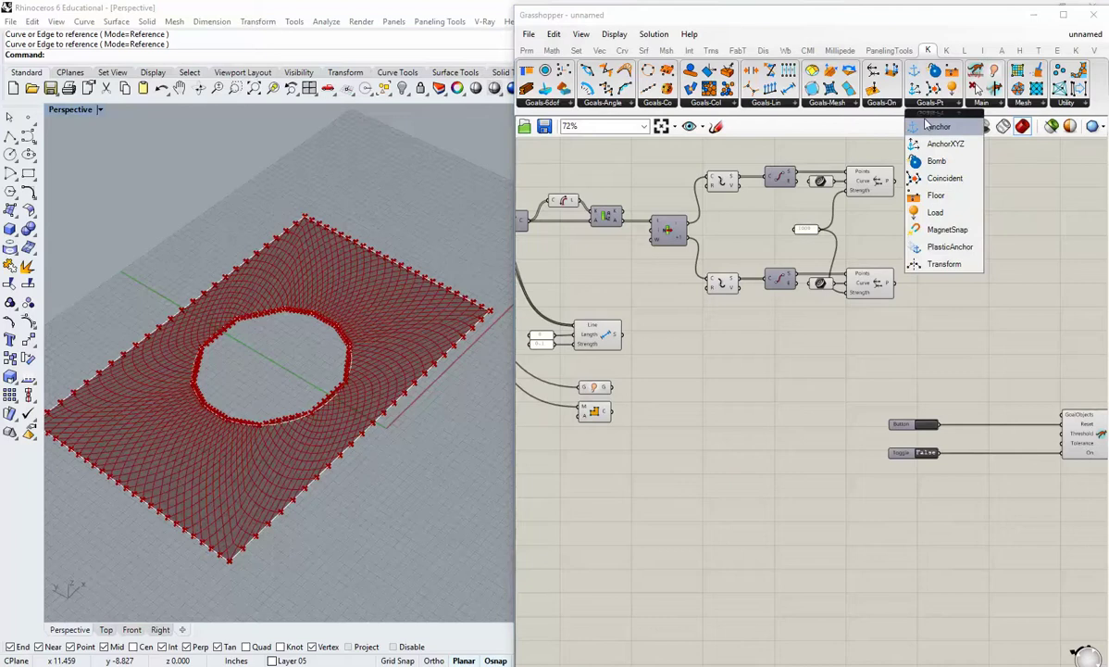
{"action": "left_click_drag", "start_coordinate": [929, 124], "coordinate": [684, 426]}
{"action": "left_click_drag", "start_coordinate": [615, 413], "coordinate": [660, 417]}
{"action": "left_click_drag", "start_coordinate": [699, 432], "coordinate": [716, 426]}
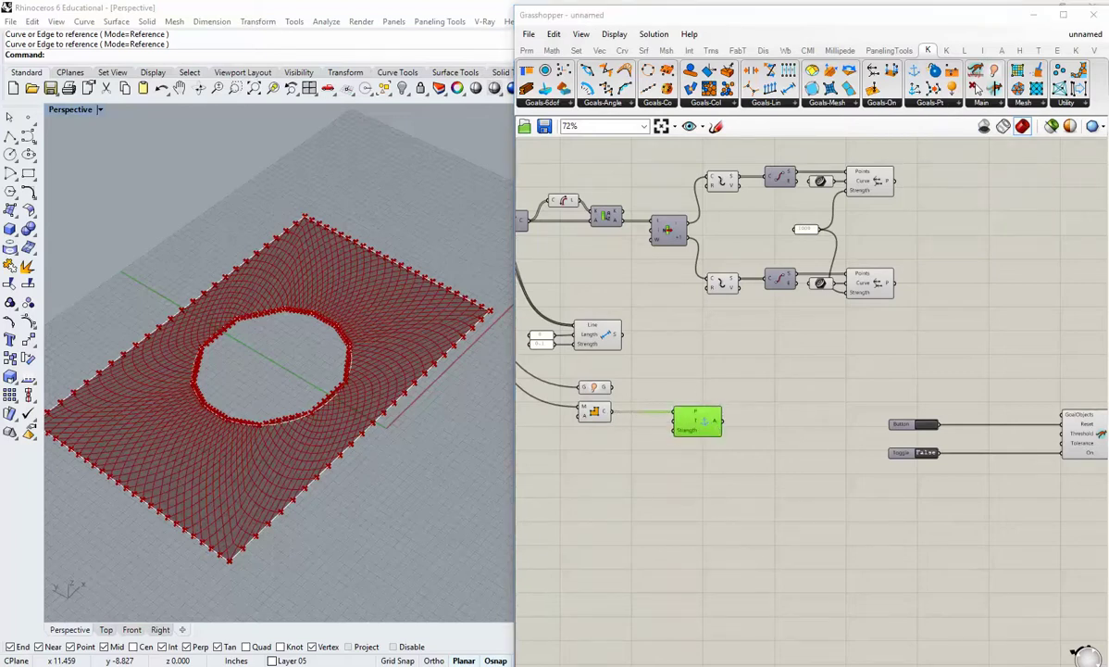
{"action": "left_click", "coordinate": [795, 488]}
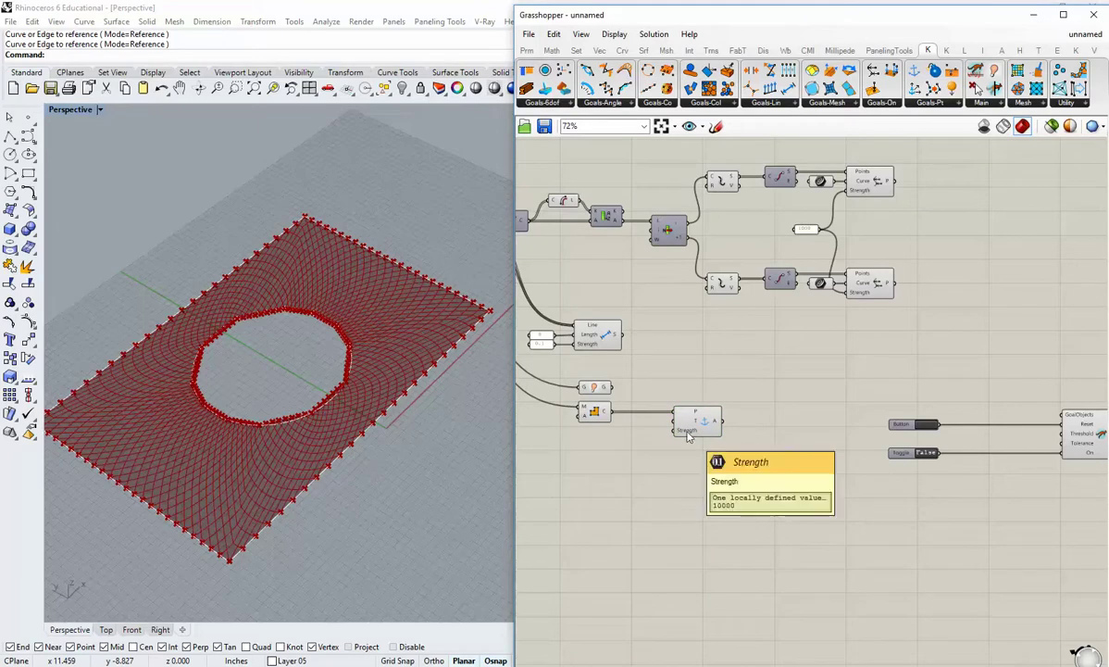
Move the Solver with its Button and Toggle closer to the goals and arrange the two controls more compactly.
{"action": "scroll", "coordinate": [690, 434], "scroll_direction": "down", "scroll_amount": 2}
{"action": "left_click_drag", "start_coordinate": [1007, 494], "coordinate": [776, 398]}
{"action": "left_click_drag", "start_coordinate": [949, 447], "coordinate": [853, 441]}
{"action": "left_click", "coordinate": [802, 410]}
{"action": "right_click_drag", "start_coordinate": [724, 416], "coordinate": [756, 374]}
{"action": "scroll", "coordinate": [757, 429], "scroll_direction": "up", "scroll_amount": 3}
{"action": "left_click_drag", "start_coordinate": [787, 416], "coordinate": [733, 429]}
{"action": "left_click", "coordinate": [801, 313]}
{"action": "left_click_drag", "start_coordinate": [977, 384], "coordinate": [889, 384]}
{"action": "left_click", "coordinate": [857, 299]}
{"action": "right_click_drag", "start_coordinate": [911, 304], "coordinate": [846, 380]}
{"action": "scroll", "coordinate": [819, 340], "scroll_direction": "down", "scroll_amount": 1}
{"action": "right_click_drag", "start_coordinate": [679, 361], "coordinate": [705, 365]}
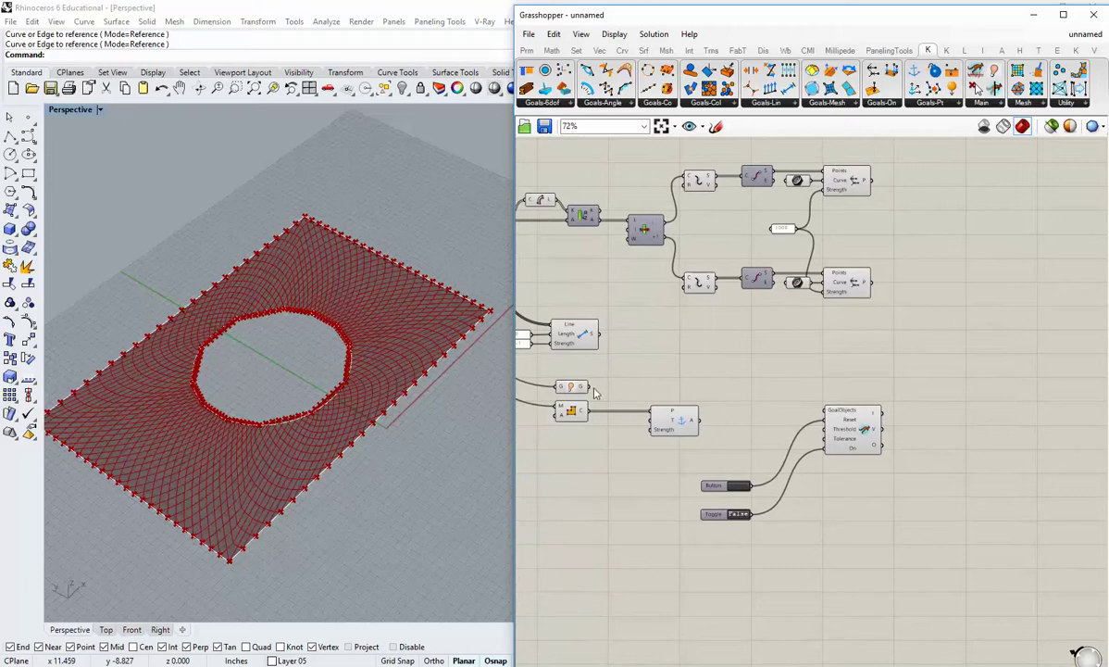
Feed the Anchor goal, both OnCurve goals, the Length(Line) goal and the Show component into the Solver's GoalObjects input.
{"action": "left_click_drag", "start_coordinate": [700, 421], "coordinate": [869, 445]}
{"action": "left_click", "coordinate": [857, 435]}
{"action": "left_click", "coordinate": [827, 376]}
{"action": "right_click_drag", "start_coordinate": [851, 351], "coordinate": [852, 362]}
{"action": "left_click_drag", "start_coordinate": [873, 193], "coordinate": [832, 431]}
{"action": "left_click_drag", "start_coordinate": [875, 293], "coordinate": [831, 432]}
{"action": "left_click_drag", "start_coordinate": [608, 349], "coordinate": [832, 433]}
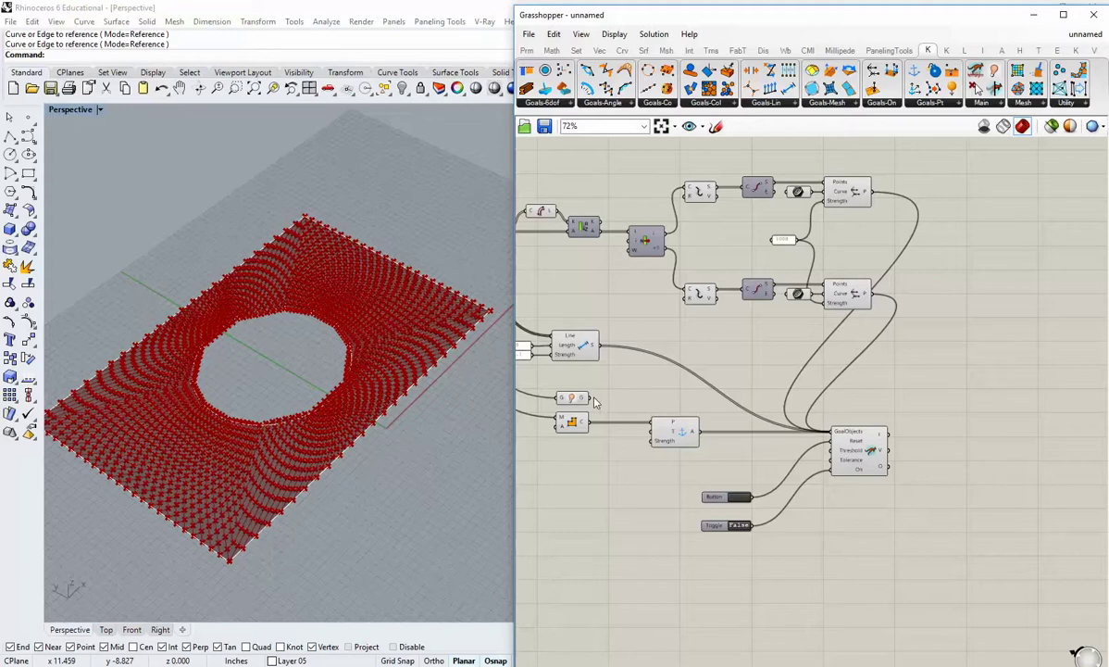
{"action": "left_click_drag", "start_coordinate": [588, 398], "coordinate": [831, 432]}
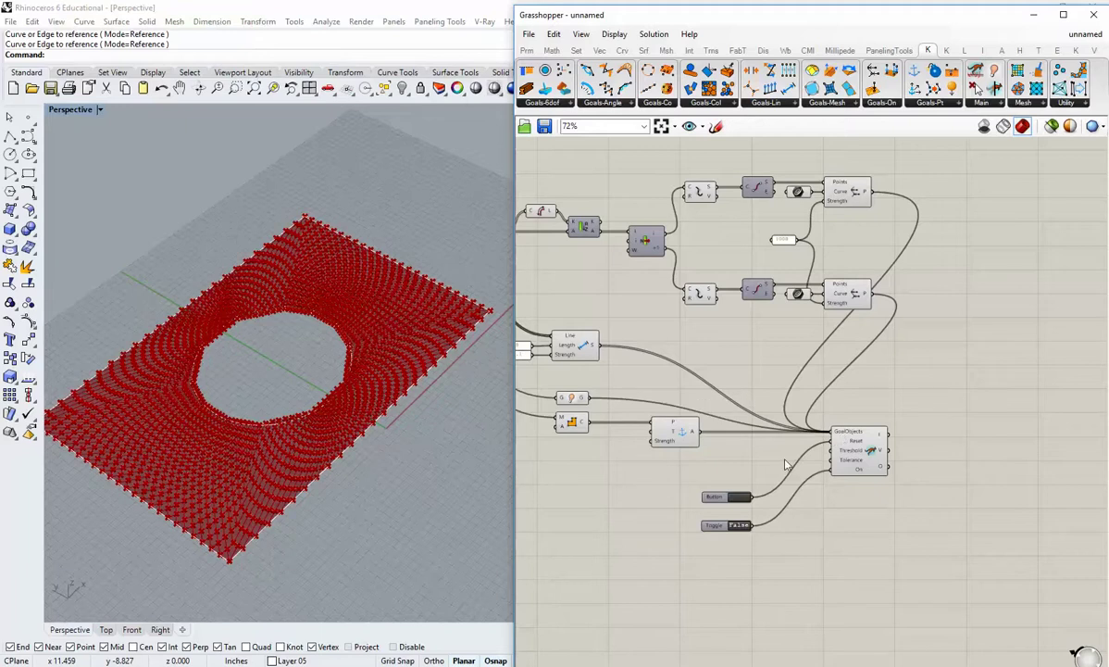
Turn off the preview of the Solver component and view the mesh in perspective.
{"action": "right_click", "coordinate": [870, 450]}
{"action": "left_click", "coordinate": [897, 474]}
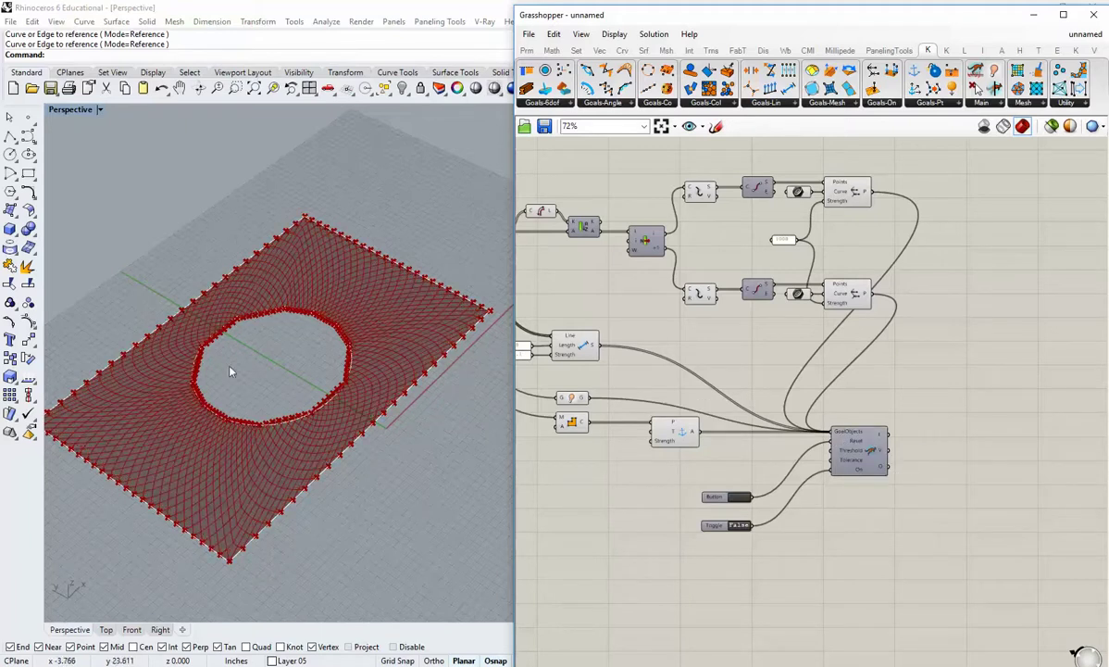
{"action": "right_click_drag", "start_coordinate": [313, 419], "coordinate": [339, 404], "text": "shift"}
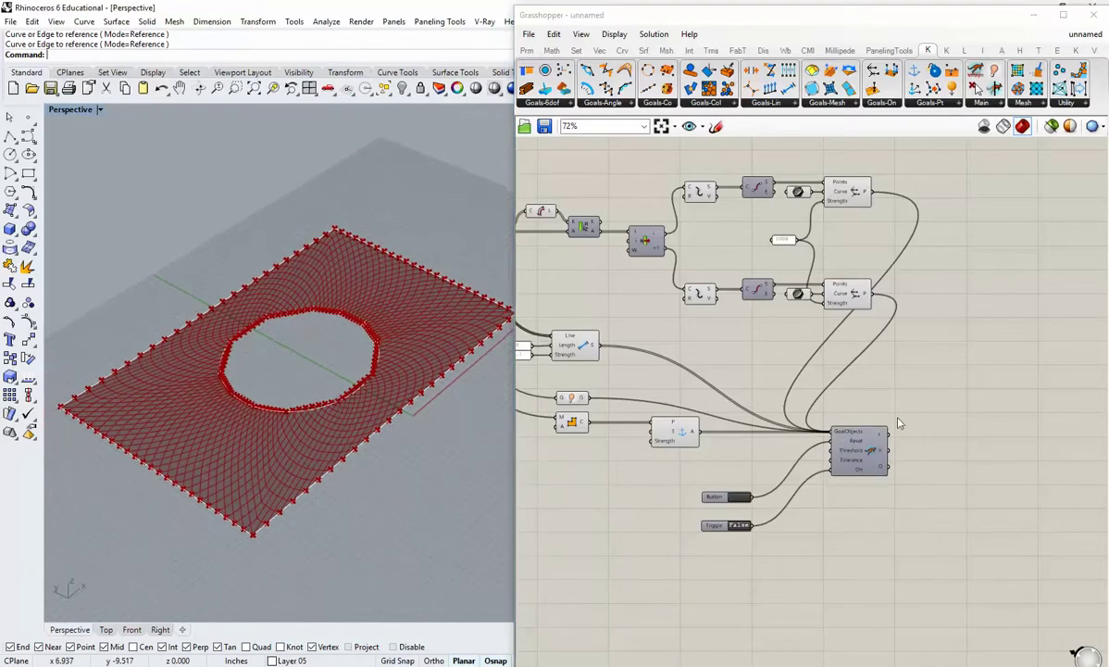
Select the Rhino reference geometry around the mesh and hide it from the perspective view.
{"action": "right_click_drag", "start_coordinate": [875, 452], "coordinate": [929, 453]}
{"action": "right_click_drag", "start_coordinate": [455, 387], "coordinate": [434, 372]}
{"action": "scroll", "coordinate": [433, 372], "scroll_direction": "down", "scroll_amount": 4}
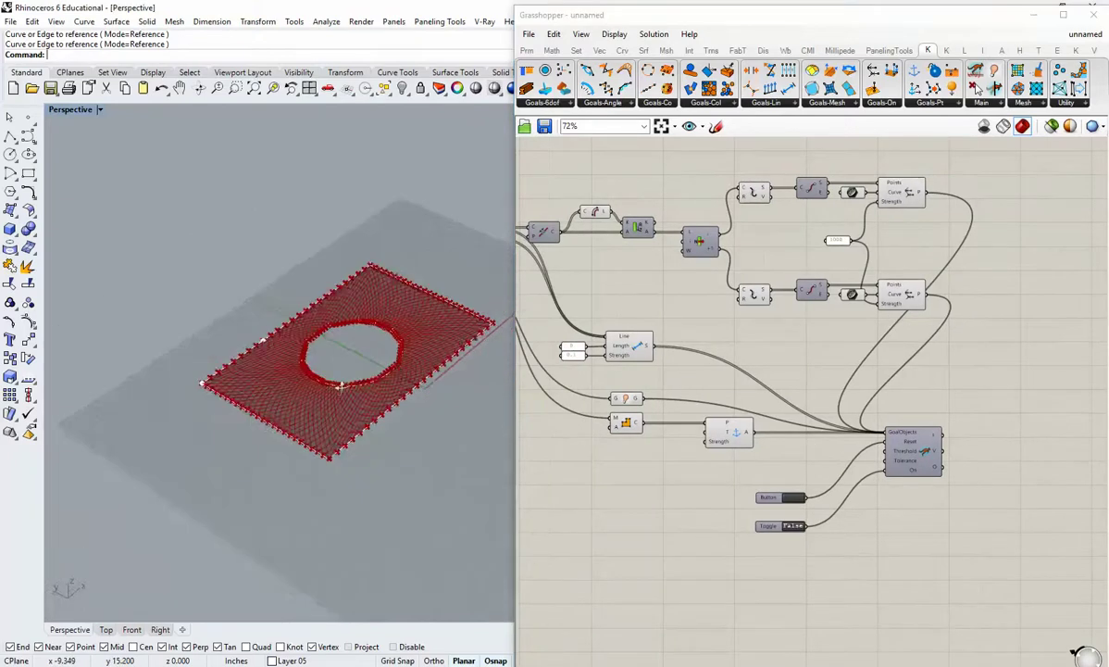
{"action": "right_click_drag", "start_coordinate": [342, 384], "coordinate": [351, 349]}
{"action": "left_click_drag", "start_coordinate": [130, 223], "coordinate": [444, 523]}
{"action": "right_click_drag", "start_coordinate": [445, 523], "coordinate": [296, 373]}
{"action": "key", "text": "Return"}
Pause the Solver by setting its Toggle to False and flatten its O output.
{"action": "scroll", "coordinate": [297, 373], "scroll_direction": "up", "scroll_amount": 8}
{"action": "right_click_drag", "start_coordinate": [295, 462], "coordinate": [324, 389]}
{"action": "scroll", "coordinate": [324, 380], "scroll_direction": "down", "scroll_amount": 2}
{"action": "right_click_drag", "start_coordinate": [931, 496], "coordinate": [817, 453]}
{"action": "scroll", "coordinate": [816, 453], "scroll_direction": "up", "scroll_amount": 2}
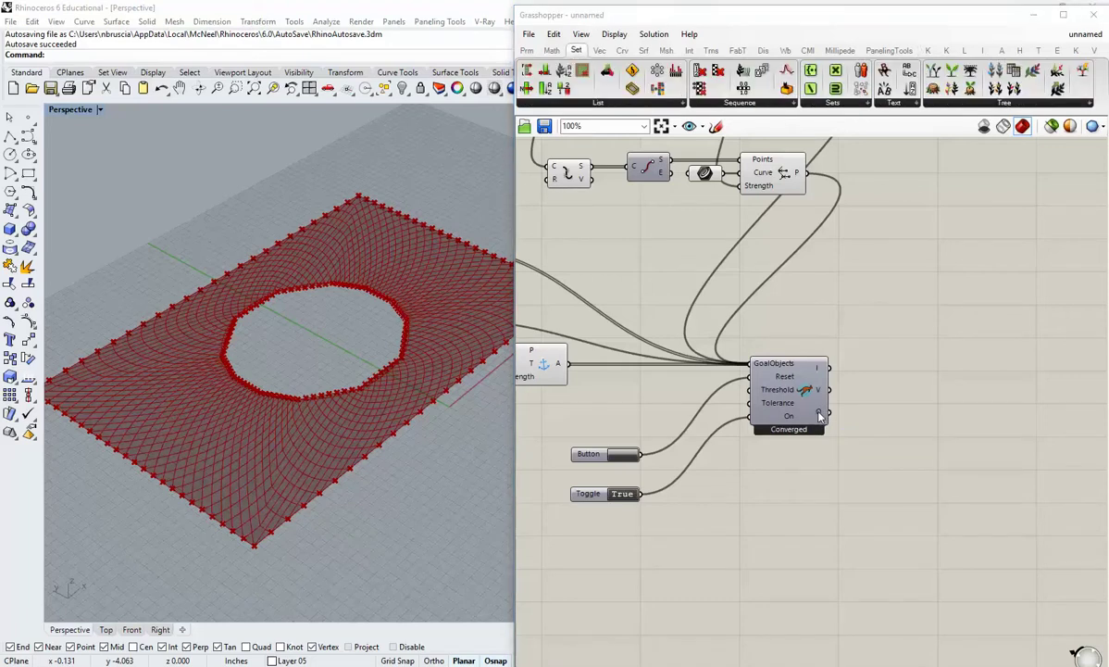
{"action": "mouse_move", "coordinate": [821, 417]}
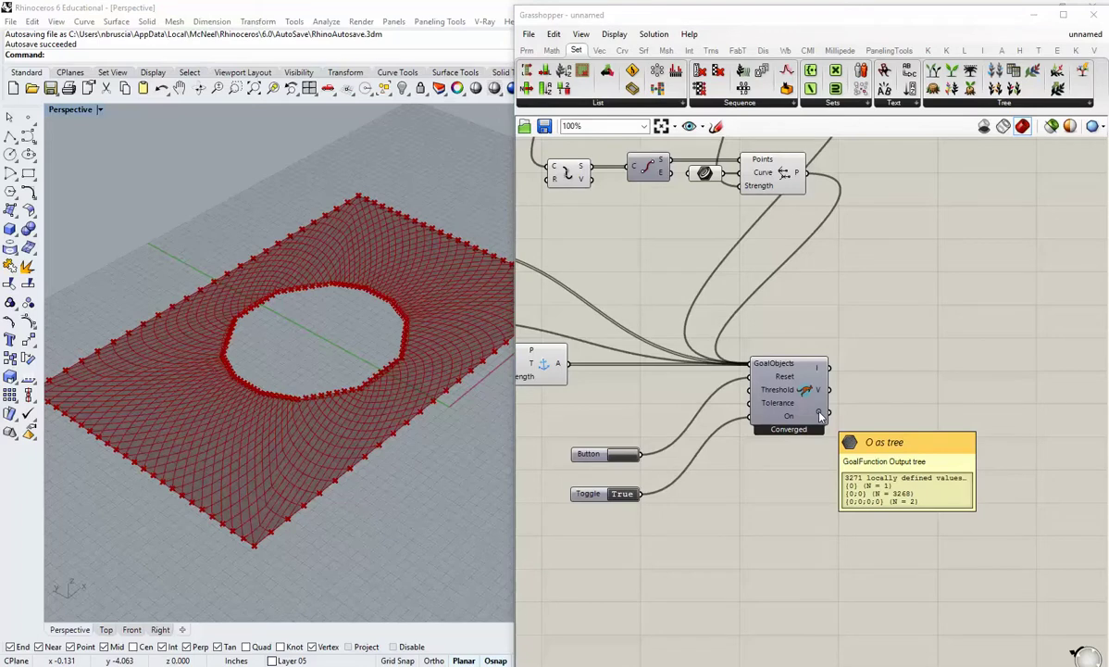
{"action": "left_click", "coordinate": [623, 494]}
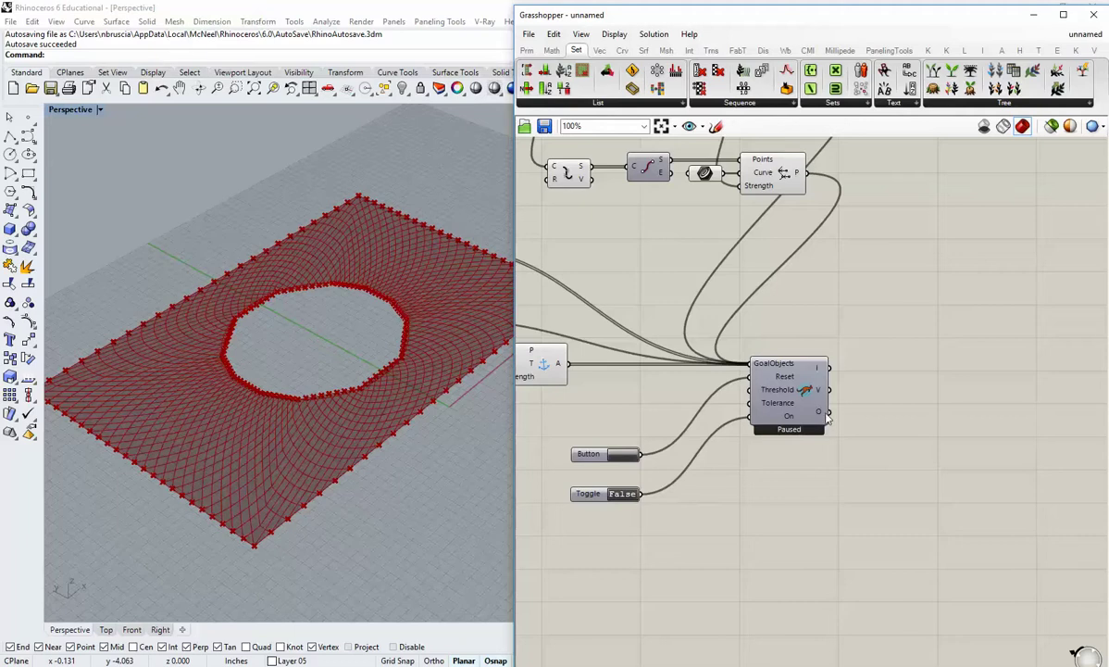
{"action": "right_click", "coordinate": [818, 414]}
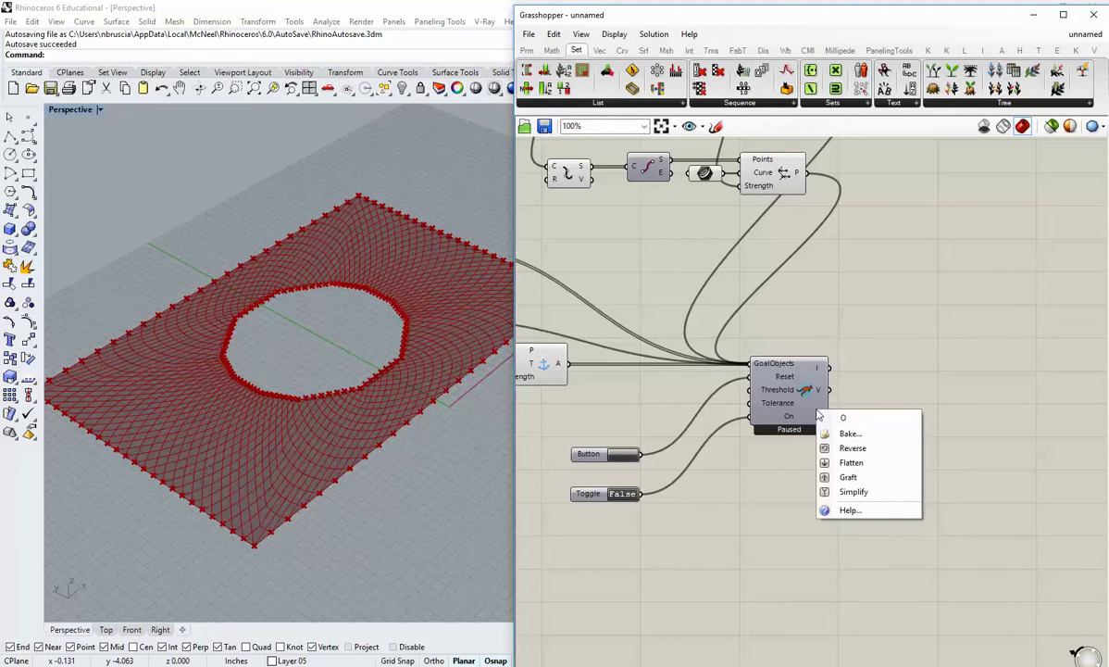
{"action": "left_click", "coordinate": [849, 462]}
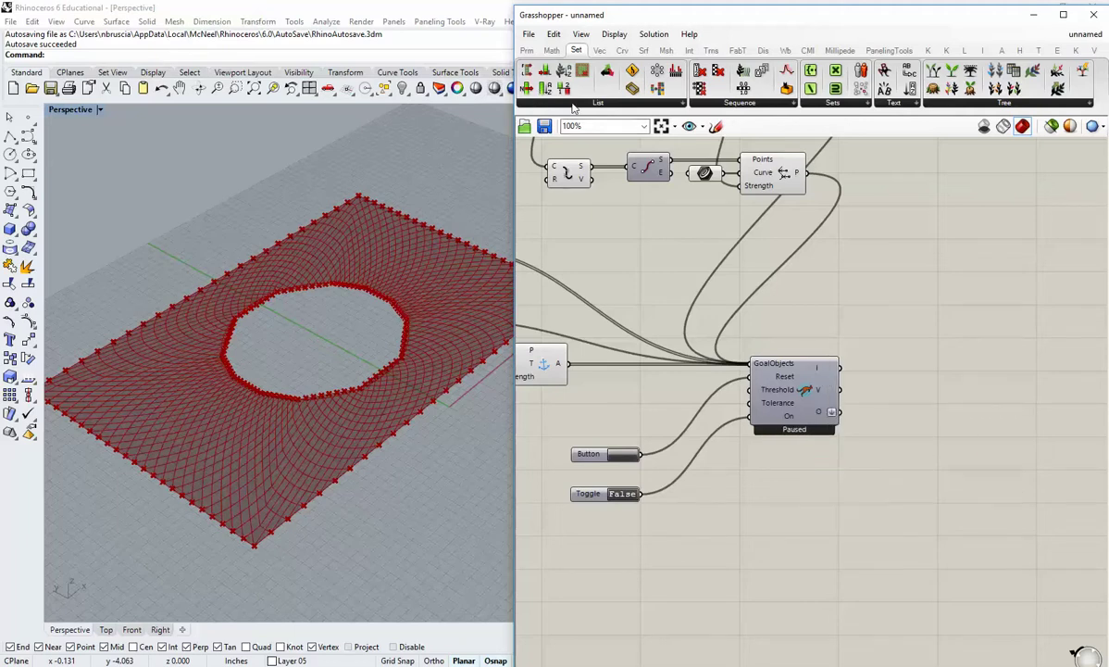
Add a List Item component beside the Solver and feed the Solver's O output into its list input.
{"action": "left_click", "coordinate": [527, 89]}
{"action": "left_click", "coordinate": [921, 441]}
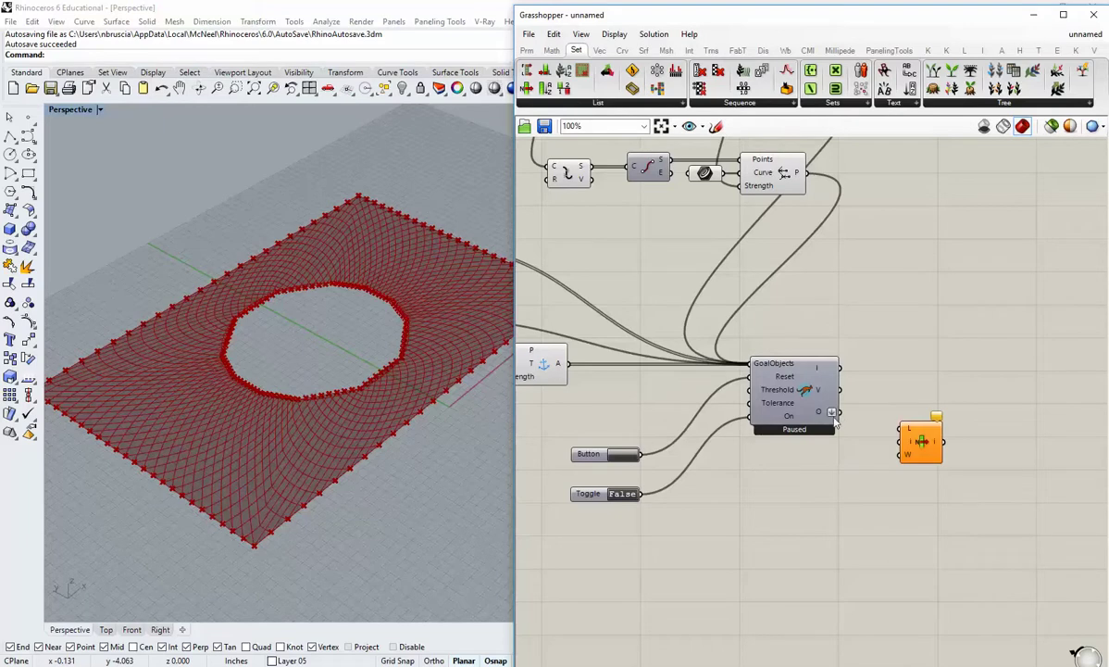
{"action": "left_click_drag", "start_coordinate": [839, 412], "coordinate": [891, 426]}
{"action": "left_click", "coordinate": [887, 384]}
Turn off the preview of the mesh component feeding Mesh Edges and move that component lower on the canvas.
{"action": "right_click_drag", "start_coordinate": [814, 445], "coordinate": [928, 472]}
{"action": "scroll", "coordinate": [928, 473], "scroll_direction": "down", "scroll_amount": 2}
{"action": "right_click_drag", "start_coordinate": [751, 433], "coordinate": [986, 496]}
{"action": "scroll", "coordinate": [635, 283], "scroll_direction": "up", "scroll_amount": 3}
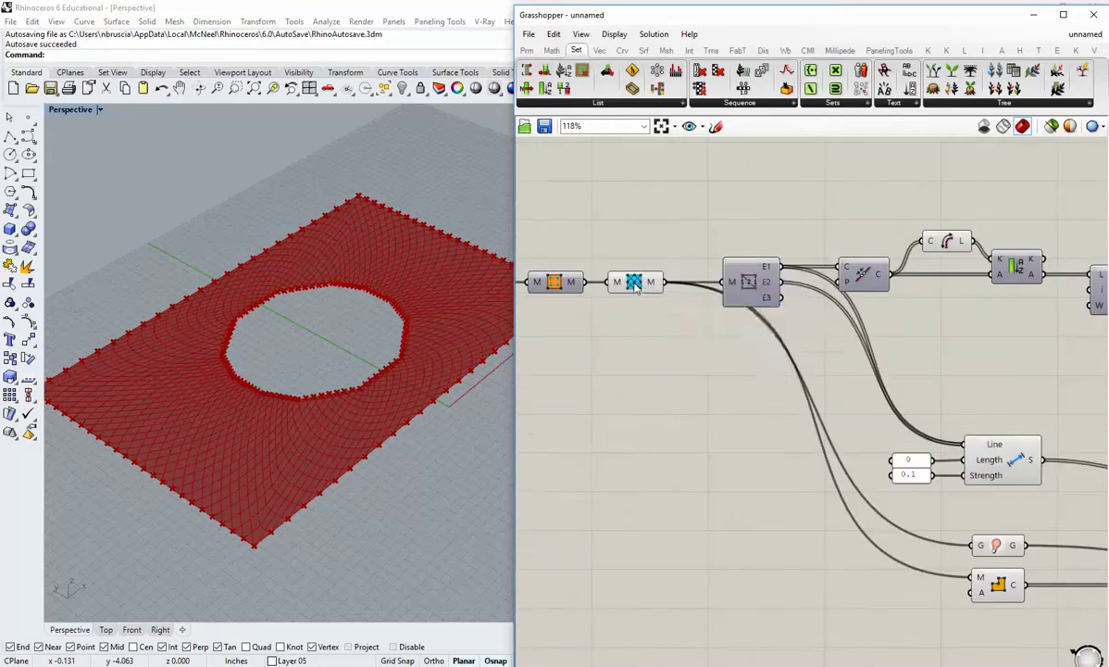
{"action": "right_click", "coordinate": [635, 283]}
{"action": "left_click", "coordinate": [660, 311]}
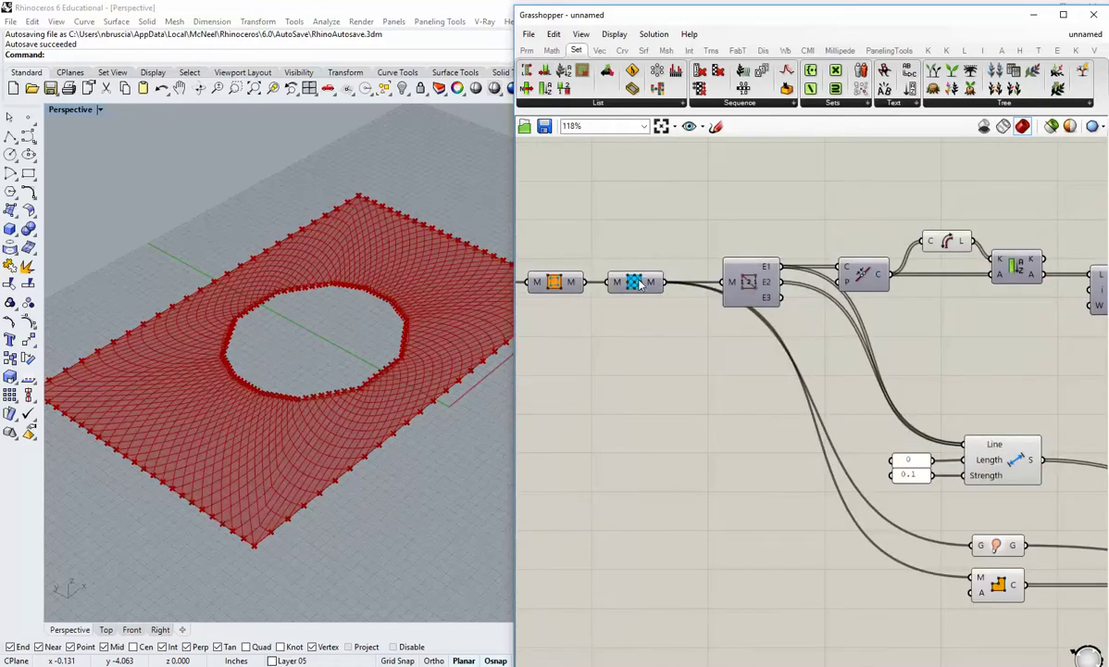
{"action": "left_click_drag", "start_coordinate": [637, 284], "coordinate": [640, 358]}
{"action": "left_click", "coordinate": [639, 414]}
{"action": "left_click", "coordinate": [642, 359]}
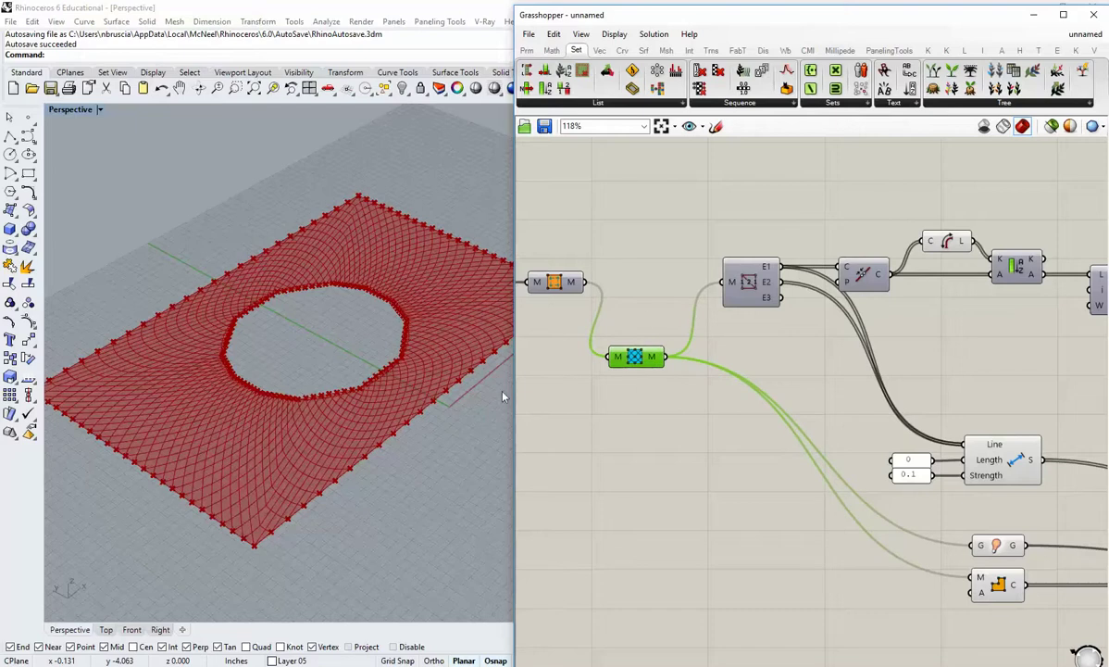
Set the Solver's Toggle to True to run the relaxation and view the mesh from above.
{"action": "right_click_drag", "start_coordinate": [408, 367], "coordinate": [391, 427]}
{"action": "left_click", "coordinate": [713, 429]}
{"action": "scroll", "coordinate": [926, 491], "scroll_direction": "down", "scroll_amount": 3}
{"action": "right_click_drag", "start_coordinate": [926, 491], "coordinate": [654, 391]}
{"action": "scroll", "coordinate": [758, 445], "scroll_direction": "up", "scroll_amount": 3}
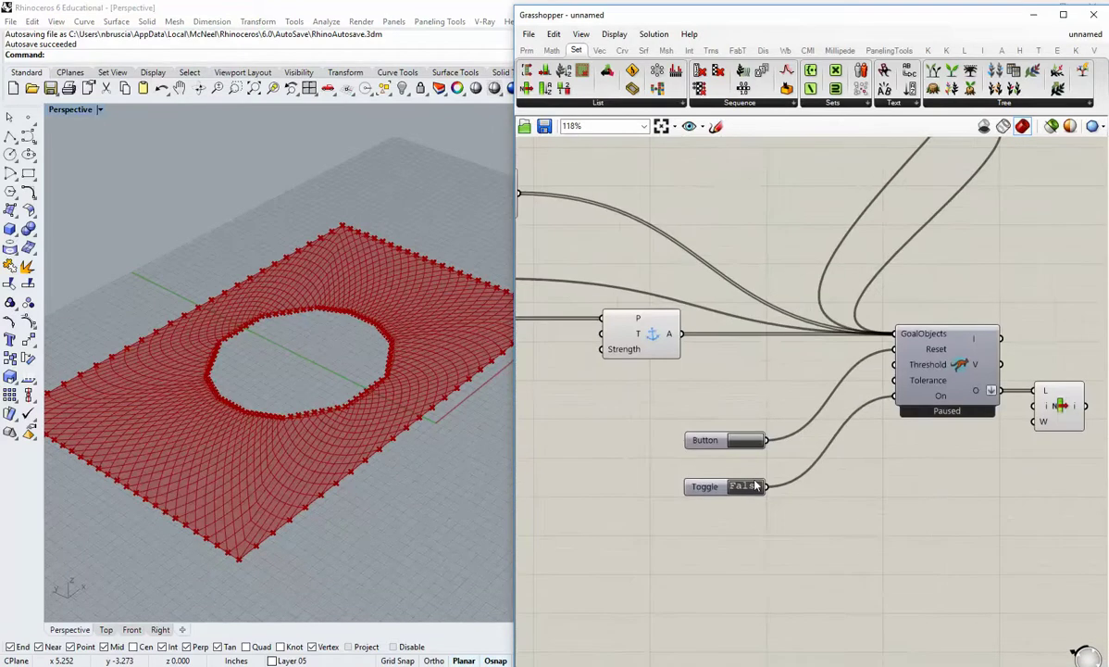
{"action": "double_click", "coordinate": [752, 486]}
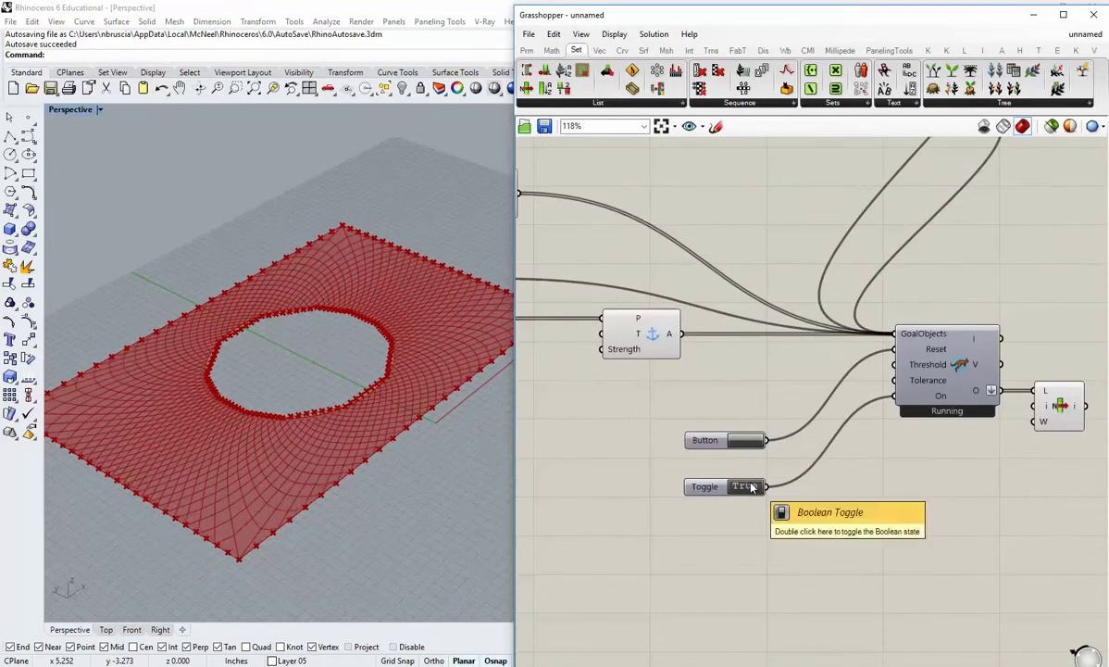
{"action": "right_click_drag", "start_coordinate": [375, 342], "coordinate": [370, 394]}
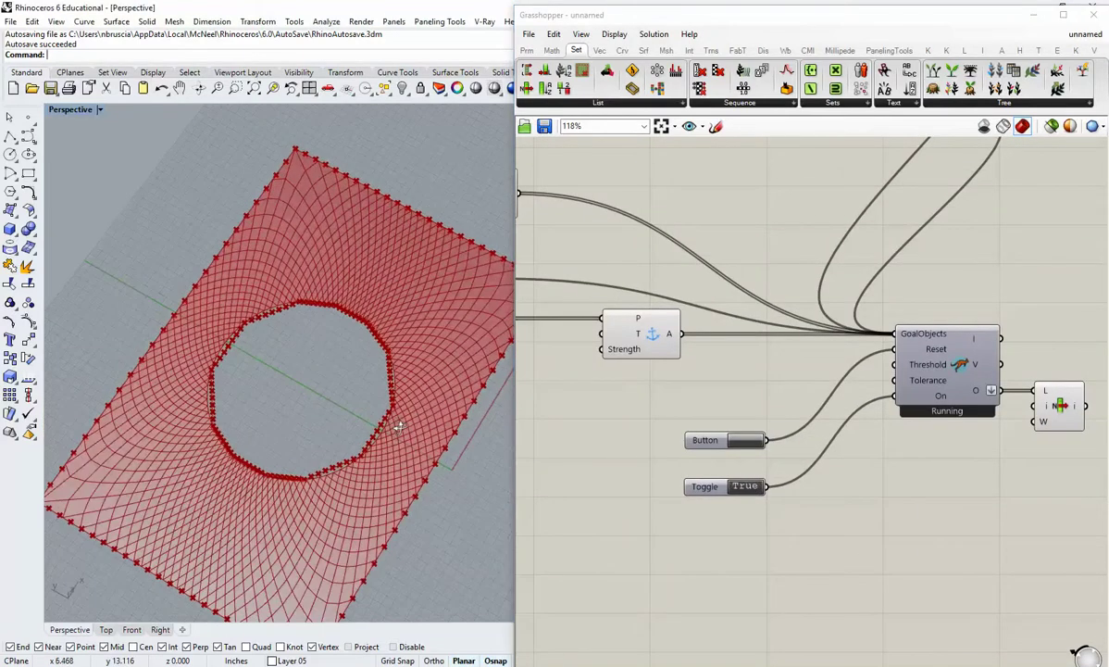
Maximize the Top viewport, view the relaxed mesh closely and narrow the Grasshopper window to enlarge the visible area.
{"action": "double_click", "coordinate": [68, 110]}
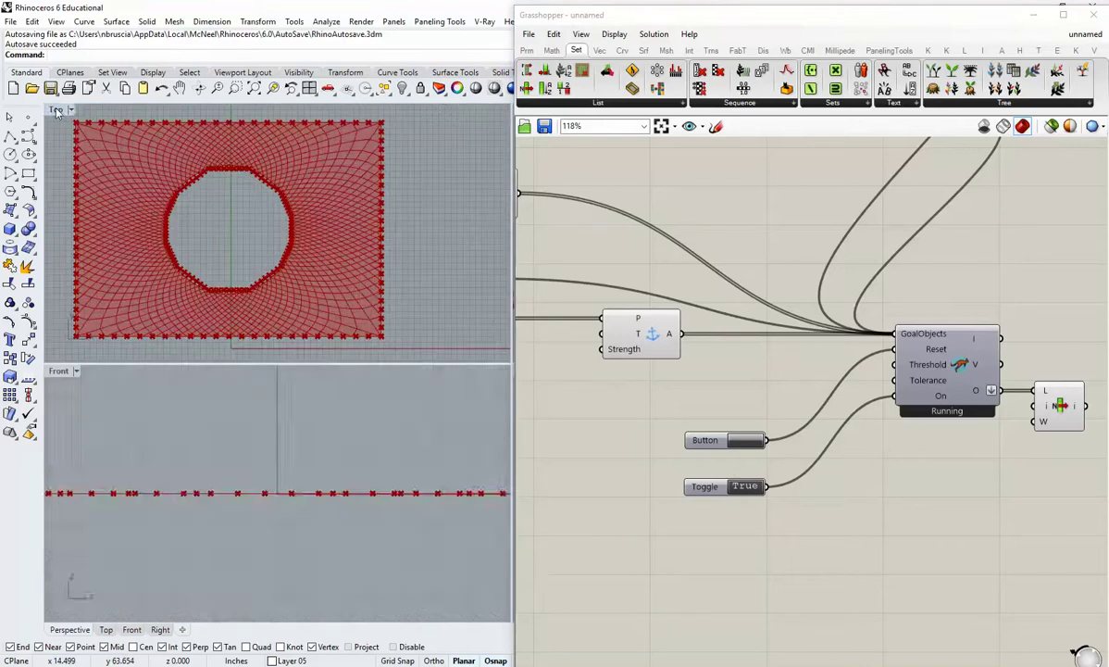
{"action": "double_click", "coordinate": [56, 109]}
{"action": "right_click_drag", "start_coordinate": [384, 300], "coordinate": [364, 322]}
{"action": "scroll", "coordinate": [265, 265], "scroll_direction": "up", "scroll_amount": 5}
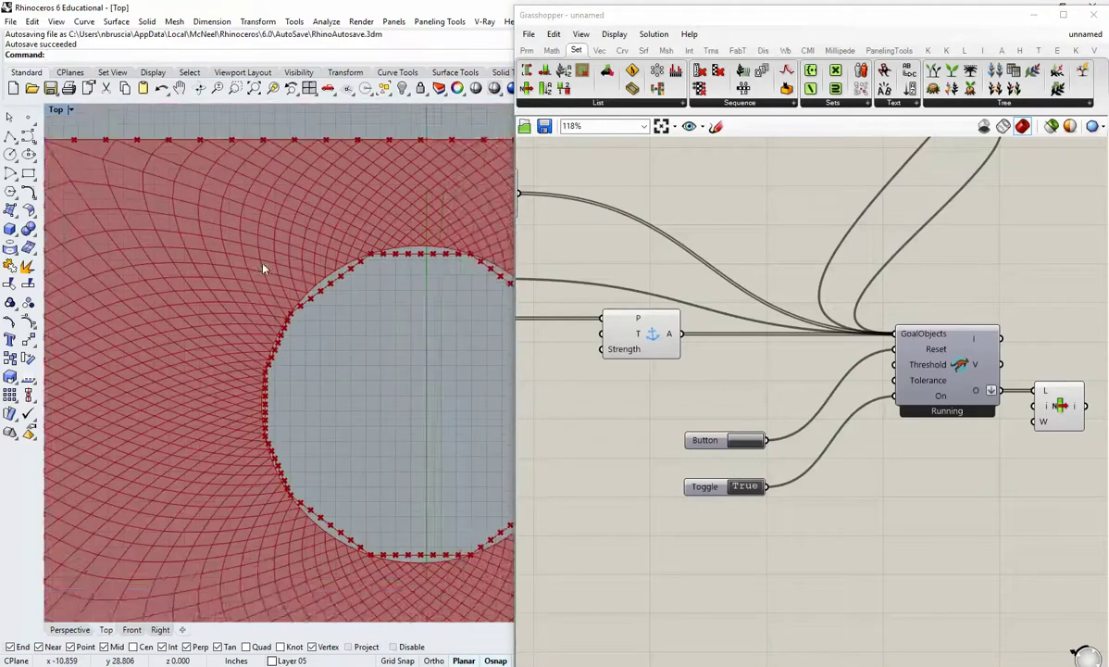
{"action": "scroll", "coordinate": [410, 307], "scroll_direction": "down", "scroll_amount": 2}
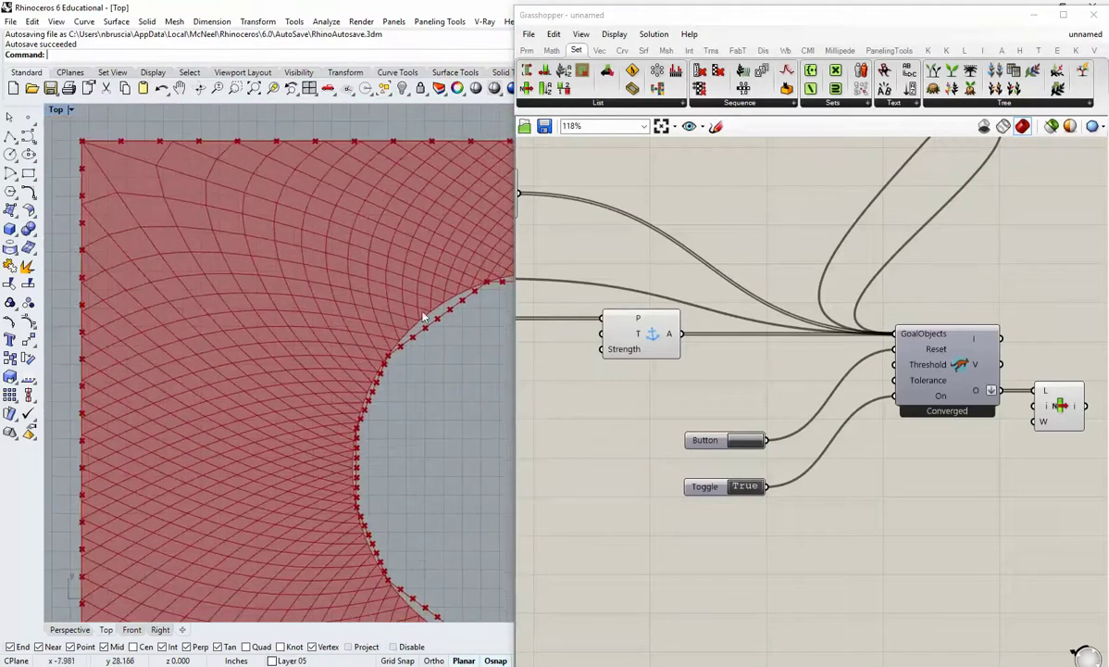
{"action": "left_click_drag", "start_coordinate": [516, 379], "coordinate": [782, 366]}
{"action": "right_click_drag", "start_coordinate": [684, 417], "coordinate": [661, 400]}
Reset the Solver repeatedly with its Button and examine how the mesh relaxes in plan.
{"action": "right_click_drag", "start_coordinate": [974, 480], "coordinate": [900, 455]}
{"action": "left_click", "coordinate": [940, 421]}
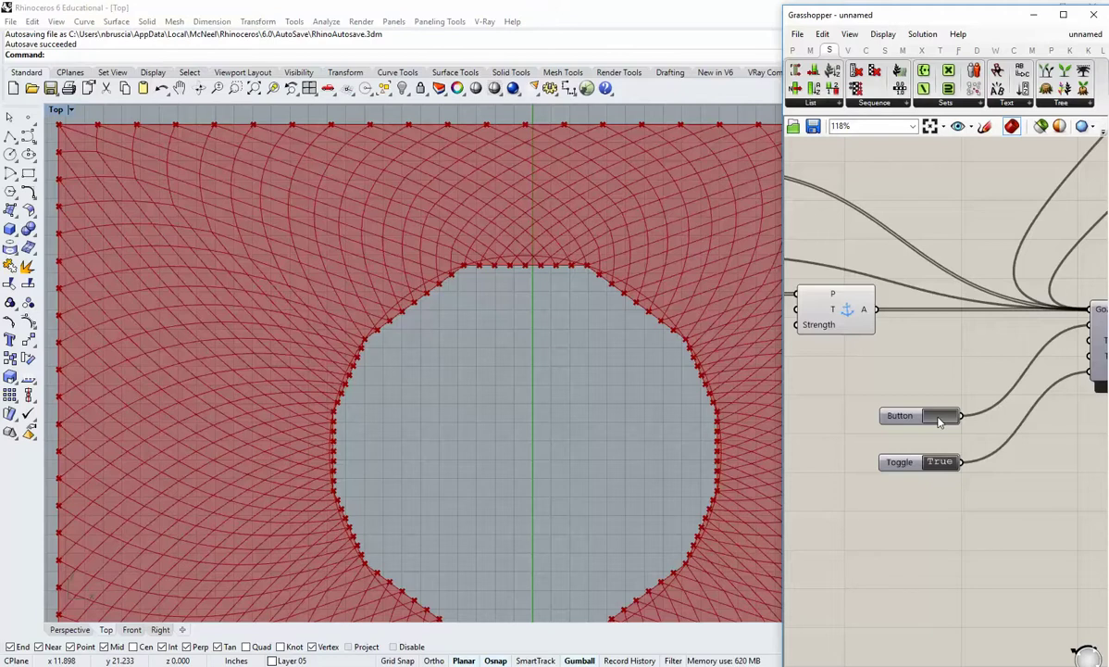
{"action": "left_click", "coordinate": [939, 417]}
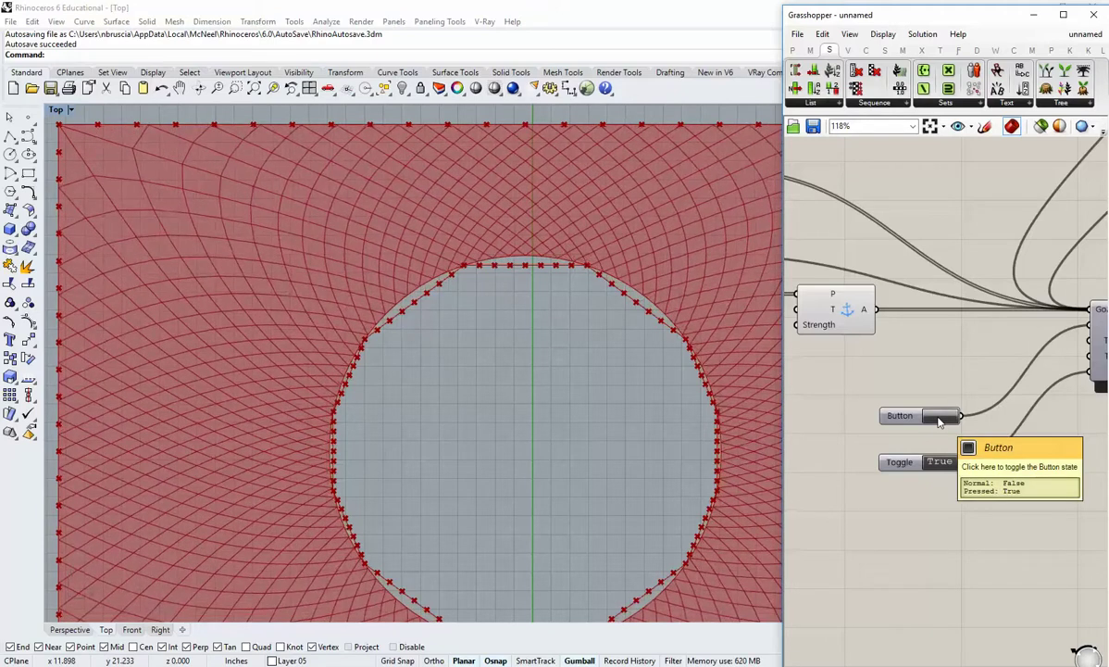
{"action": "left_click", "coordinate": [939, 416]}
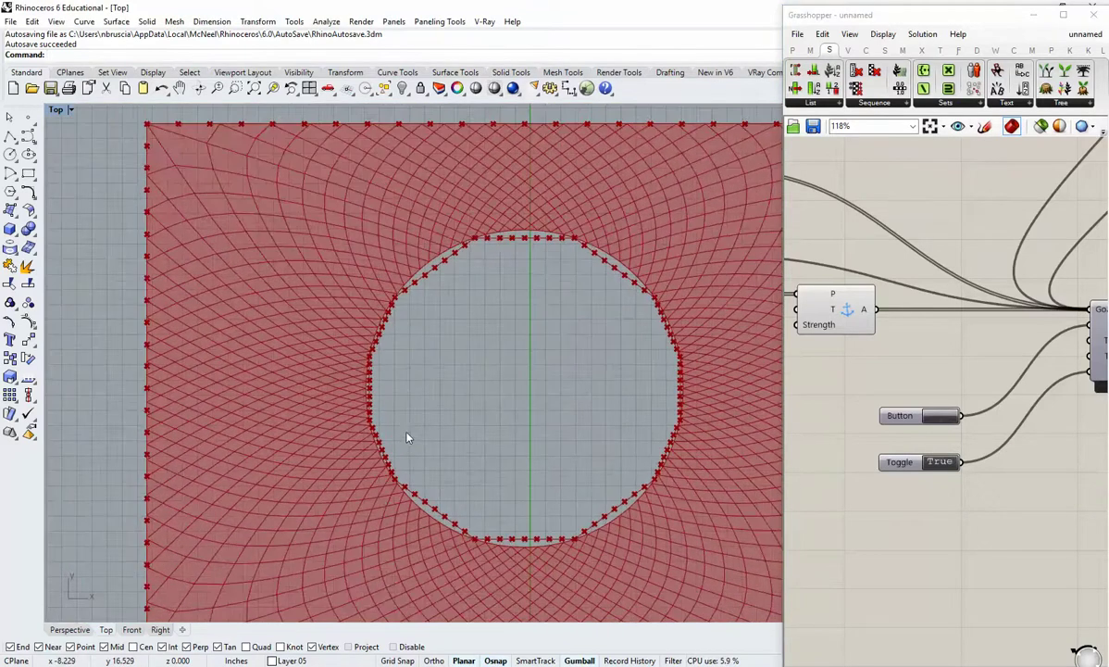
{"action": "left_click", "coordinate": [944, 418]}
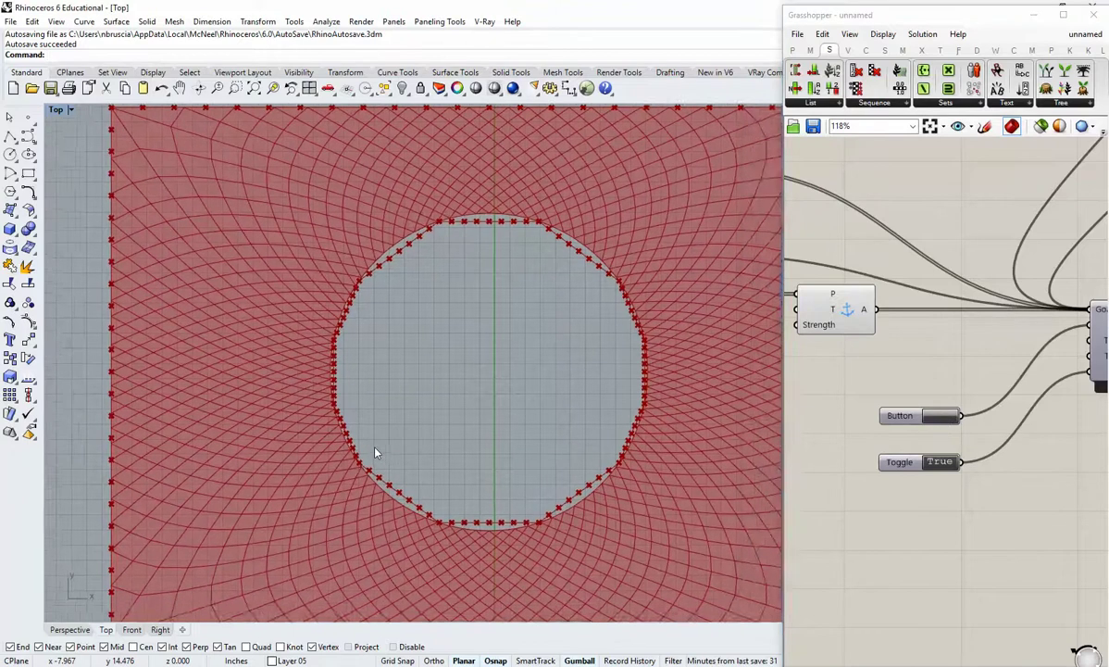
{"action": "scroll", "coordinate": [382, 452], "scroll_direction": "down", "scroll_amount": 1}
{"action": "right_click_drag", "start_coordinate": [394, 444], "coordinate": [345, 446]}
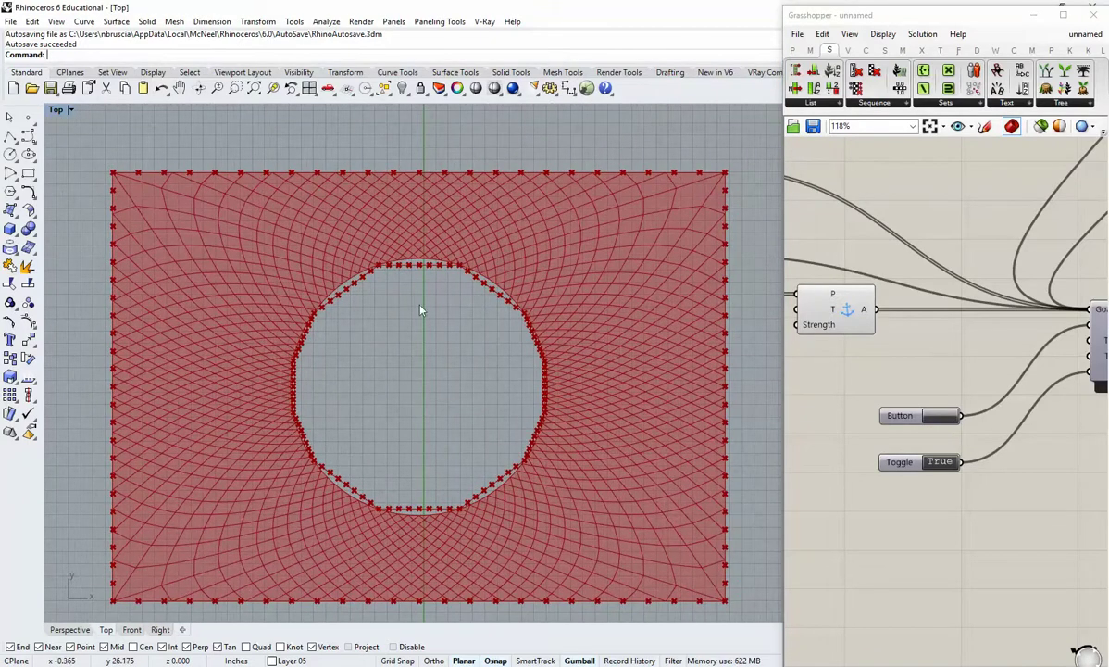
{"action": "left_click", "coordinate": [941, 417]}
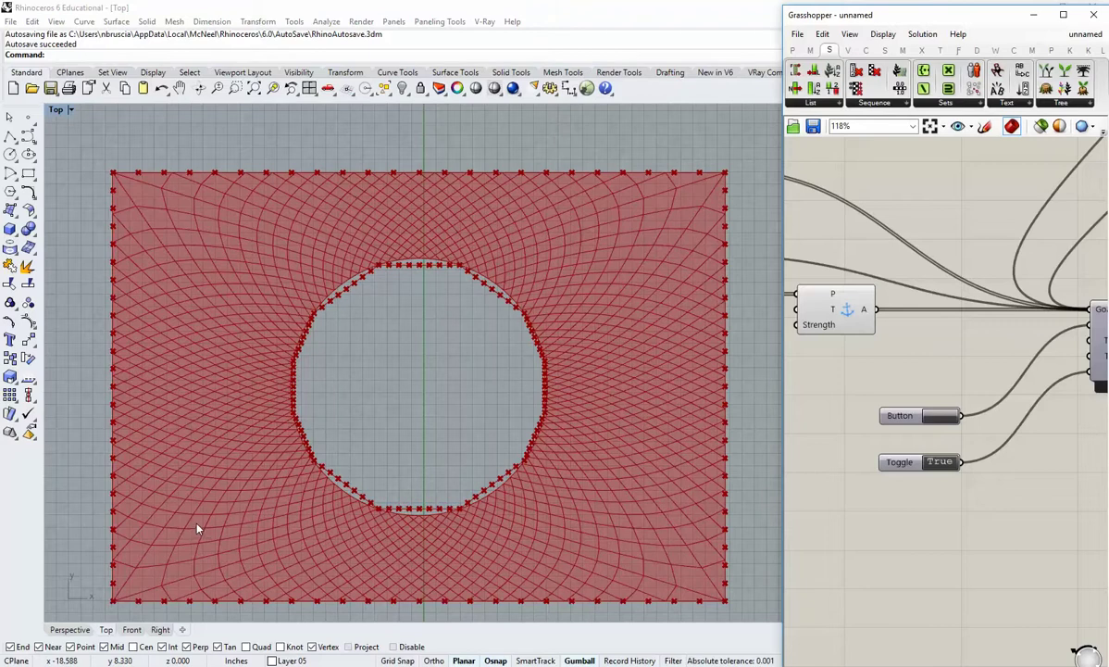
{"action": "left_click", "coordinate": [940, 418]}
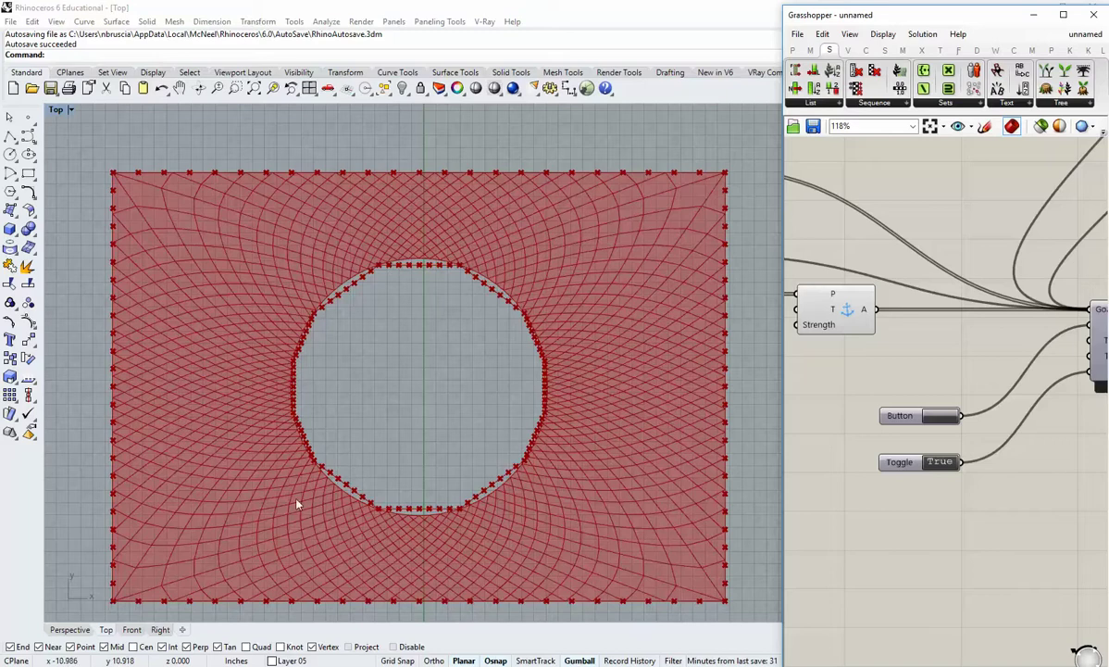
{"action": "left_click", "coordinate": [943, 419]}
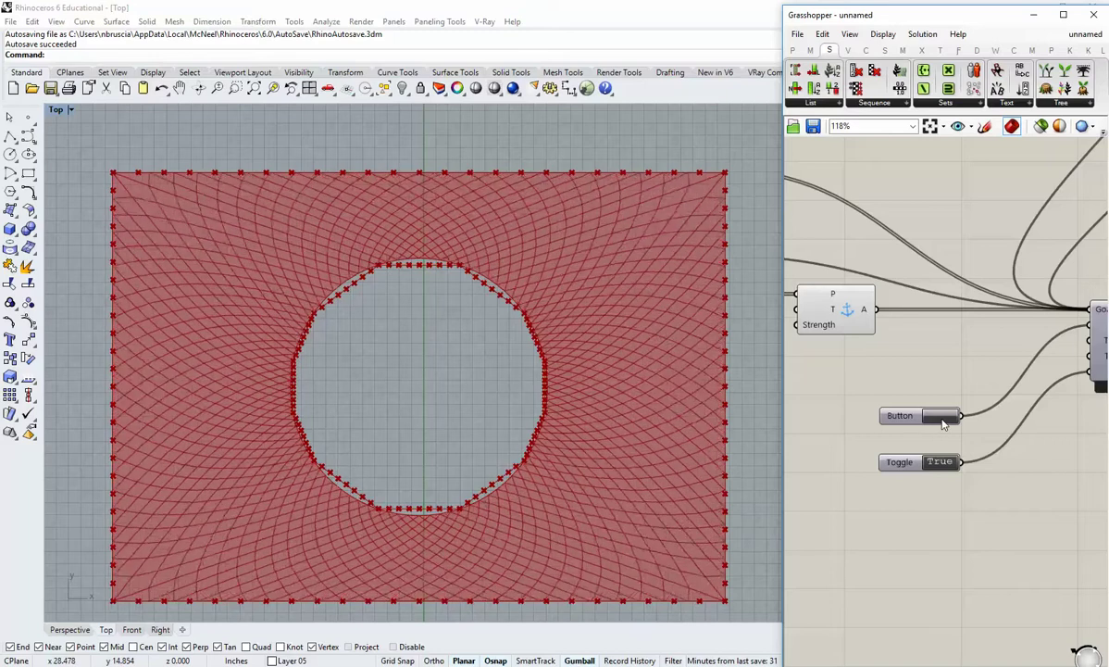
{"action": "left_click", "coordinate": [943, 418]}
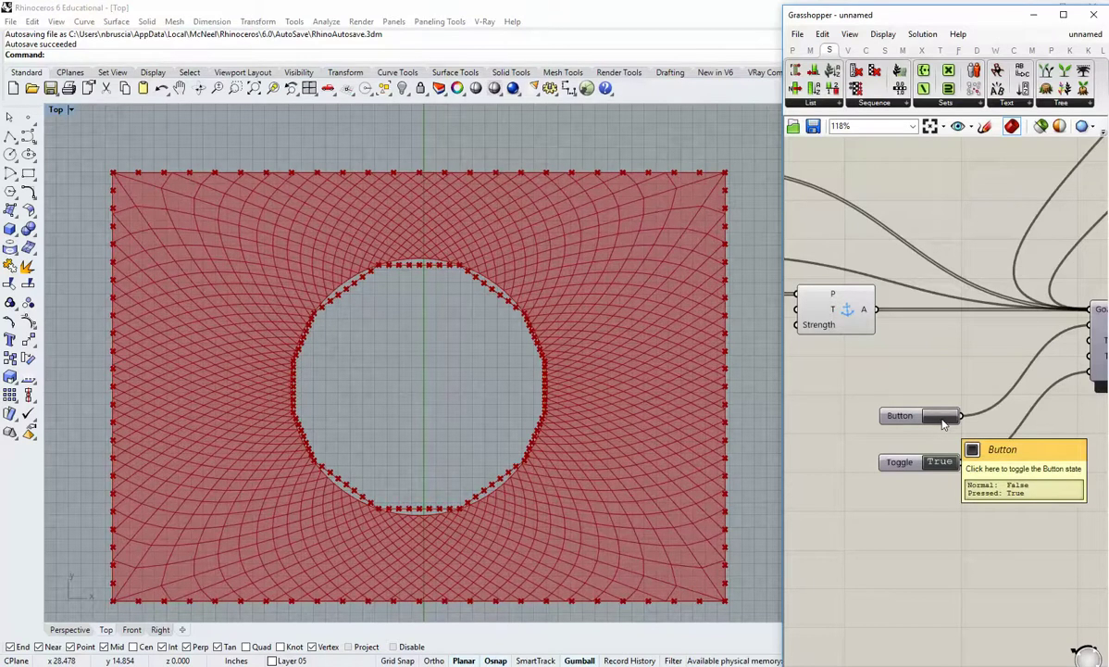
Widen the Grasshopper window again and move the List Item component slightly away from the Solver.
{"action": "scroll", "coordinate": [971, 376], "scroll_direction": "down", "scroll_amount": 2}
{"action": "right_click_drag", "start_coordinate": [1068, 400], "coordinate": [853, 427]}
{"action": "scroll", "coordinate": [854, 422], "scroll_direction": "up", "scroll_amount": 2}
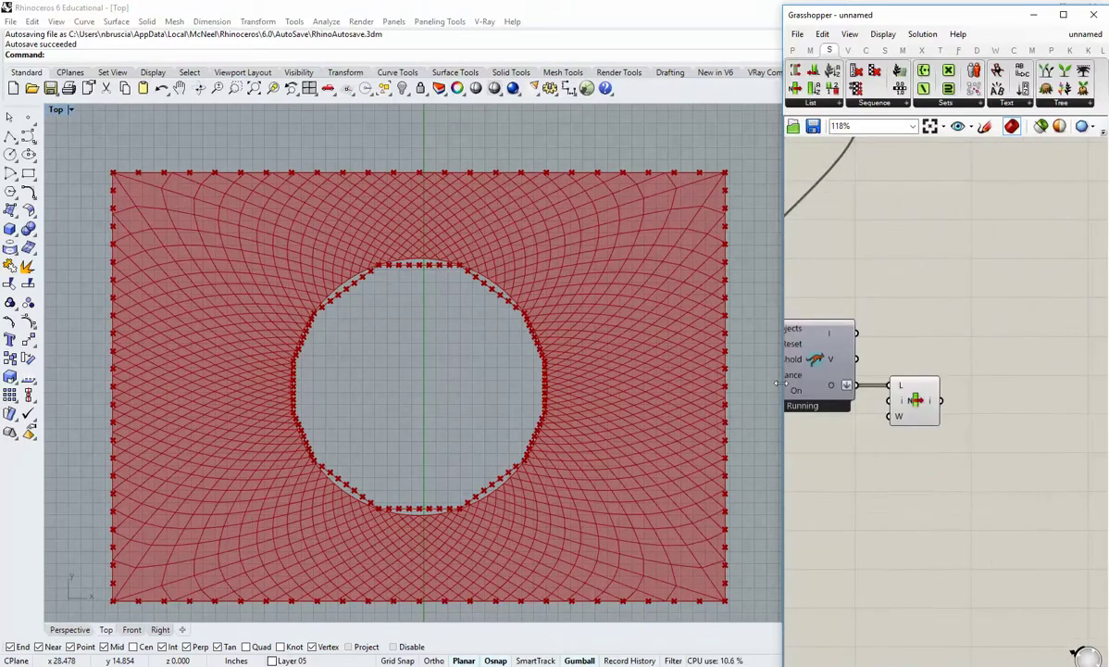
{"action": "left_click_drag", "start_coordinate": [780, 383], "coordinate": [587, 383]}
{"action": "right_click_drag", "start_coordinate": [696, 463], "coordinate": [812, 360]}
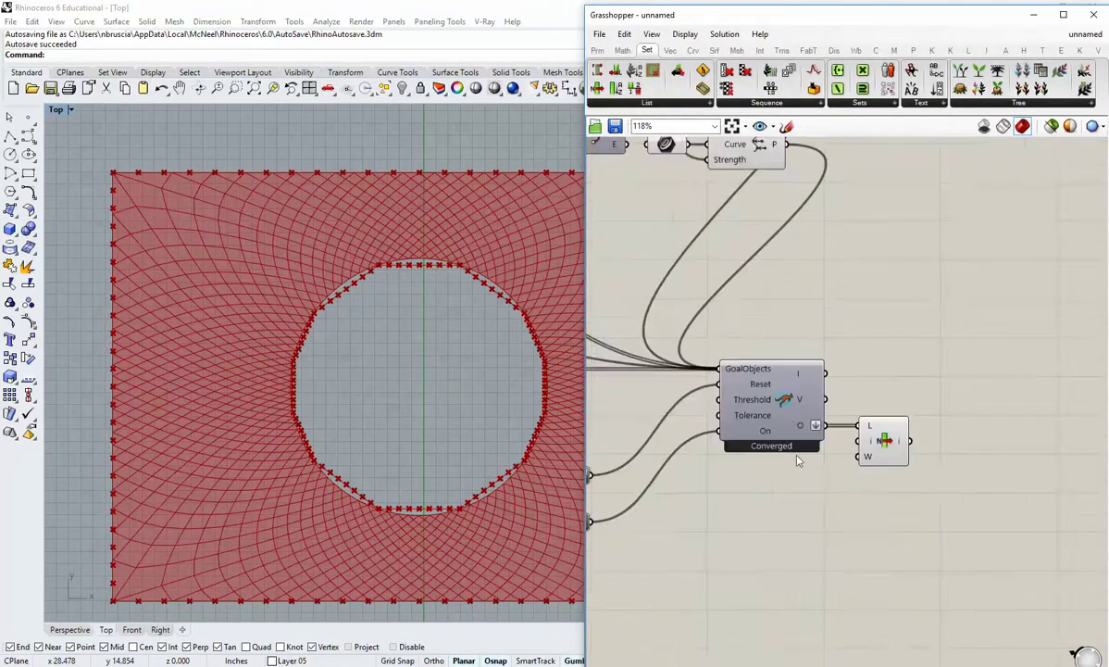
{"action": "left_click_drag", "start_coordinate": [897, 440], "coordinate": [913, 440]}
{"action": "left_click", "coordinate": [884, 495]}
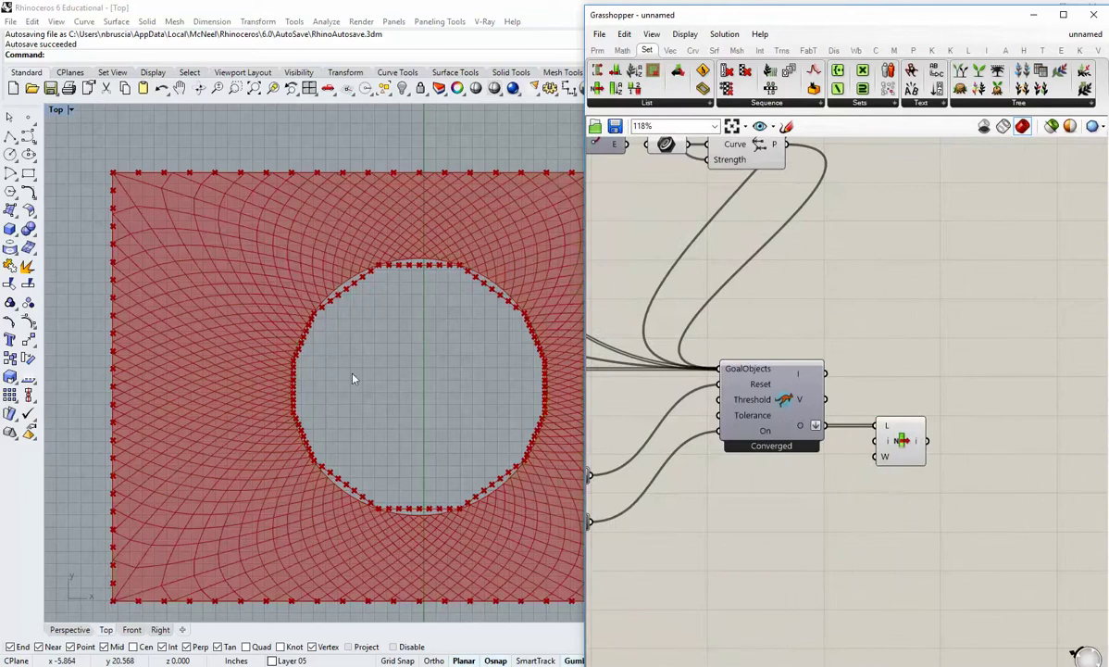
Maximize the Perspective viewport and view the mesh around the central opening.
{"action": "right_click_drag", "start_coordinate": [431, 379], "coordinate": [374, 384]}
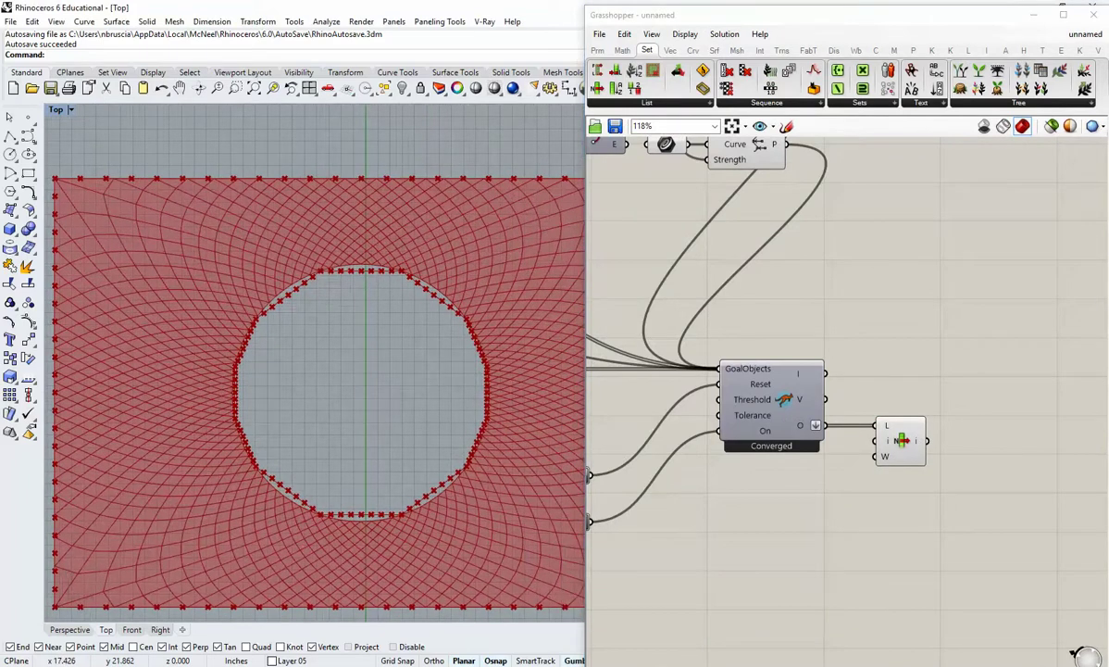
{"action": "double_click", "coordinate": [57, 110]}
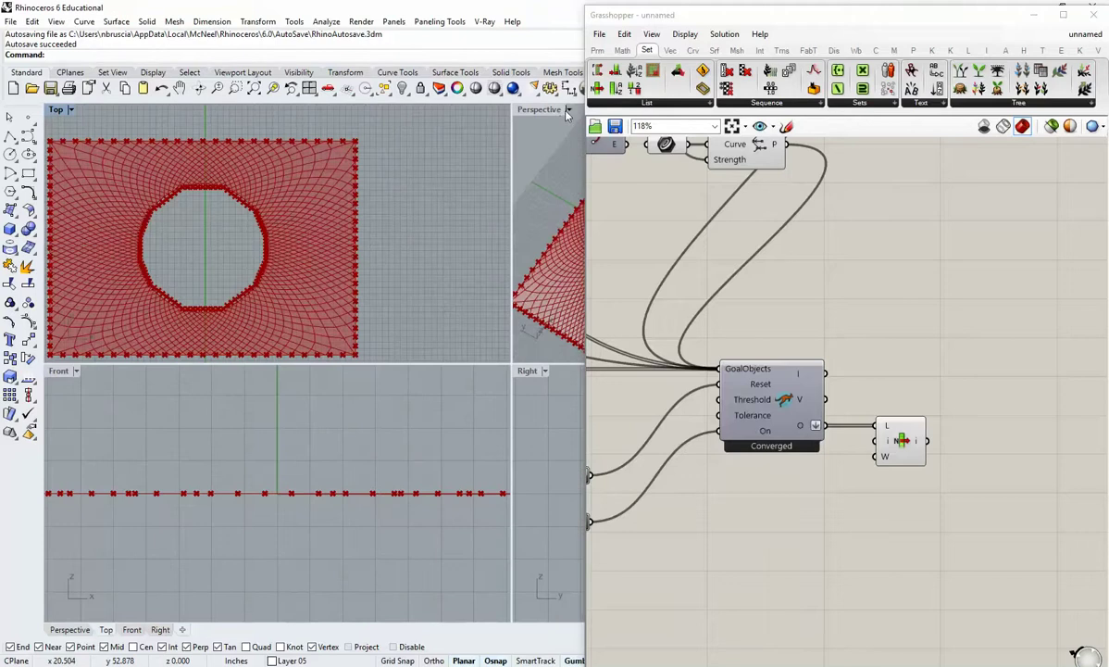
{"action": "double_click", "coordinate": [538, 111]}
{"action": "right_click_drag", "start_coordinate": [371, 364], "coordinate": [312, 268]}
{"action": "scroll", "coordinate": [319, 396], "scroll_direction": "up", "scroll_amount": 6}
{"action": "scroll", "coordinate": [320, 364], "scroll_direction": "down", "scroll_amount": 2}
{"action": "right_click_drag", "start_coordinate": [319, 364], "coordinate": [295, 401]}
Turn off the preview of both Explode components that feed the boundary edge segments.
{"action": "right_click_drag", "start_coordinate": [829, 302], "coordinate": [816, 430]}
{"action": "scroll", "coordinate": [817, 431], "scroll_direction": "down", "scroll_amount": 2}
{"action": "right_click_drag", "start_coordinate": [737, 341], "coordinate": [837, 413]}
{"action": "left_click_drag", "start_coordinate": [729, 470], "coordinate": [704, 298]}
{"action": "middle_click", "coordinate": [711, 304]}
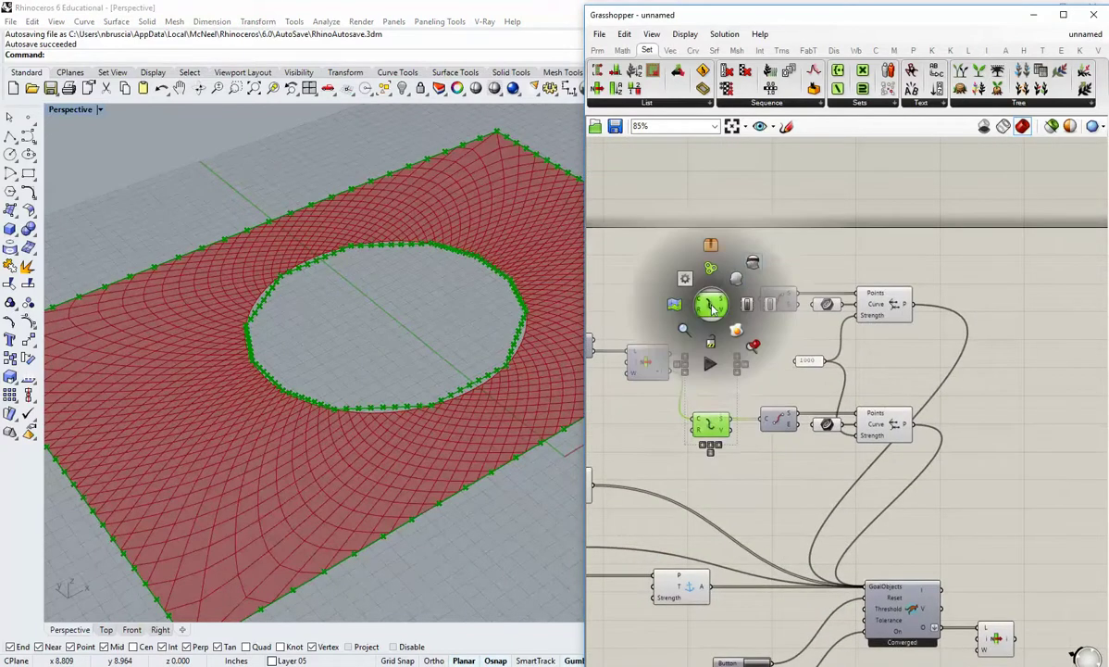
{"action": "left_click", "coordinate": [752, 264]}
Select both Curve parameters of the OnCurve goals together to highlight their boundary curves in the viewport.
{"action": "left_click", "coordinate": [831, 426]}
{"action": "left_click", "coordinate": [830, 307], "text": "shift"}
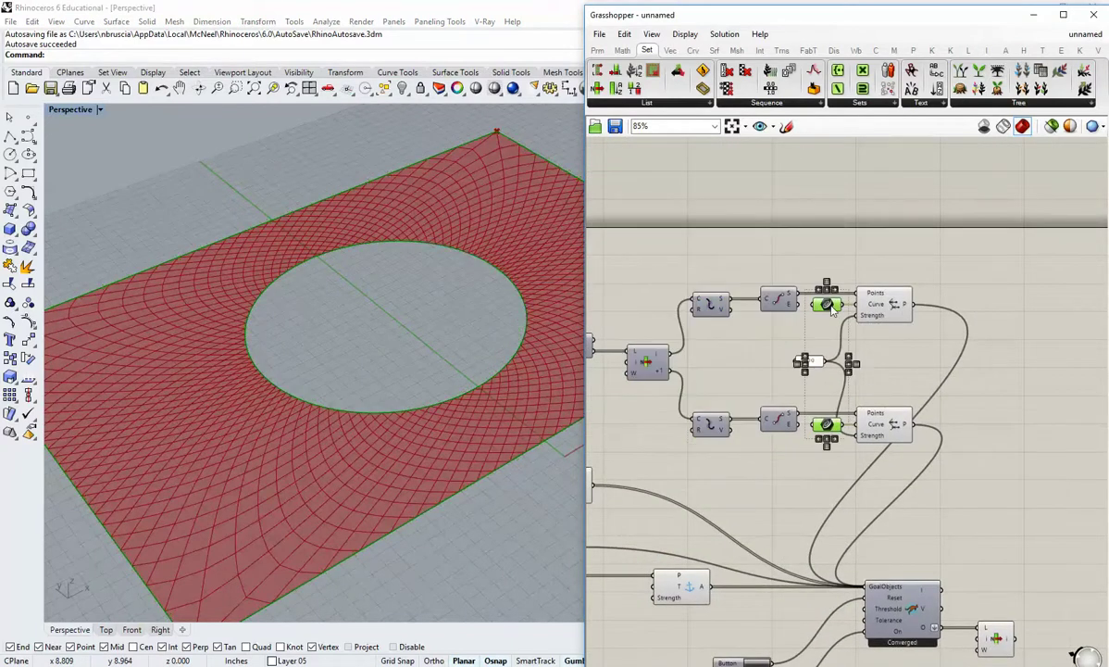
{"action": "left_click", "coordinate": [746, 341]}
Reset the Solver with its Button and examine the mesh relaxing in perspective.
{"action": "mouse_move", "coordinate": [394, 307]}
{"action": "right_mouse_down"}
{"action": "mouse_move", "coordinate": [389, 372]}
{"action": "mouse_move", "coordinate": [387, 289]}
{"action": "right_mouse_up"}
{"action": "right_click_drag", "start_coordinate": [398, 345], "coordinate": [389, 371]}
{"action": "right_click_drag", "start_coordinate": [717, 557], "coordinate": [754, 420]}
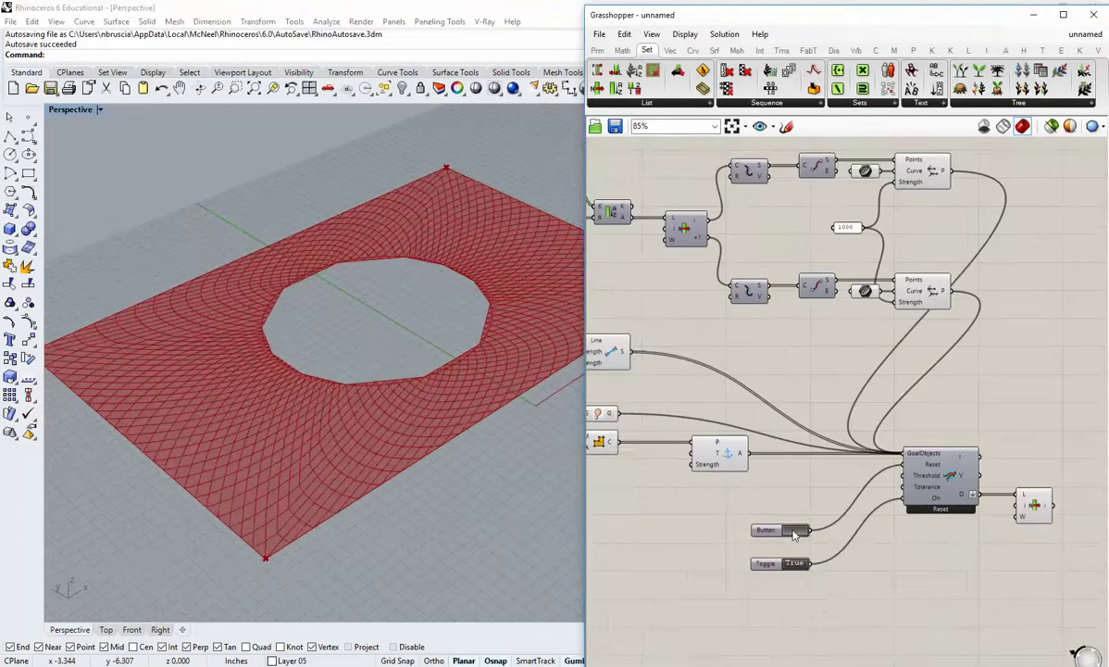
{"action": "left_click", "coordinate": [794, 531]}
{"action": "right_click_drag", "start_coordinate": [456, 372], "coordinate": [283, 427]}
Add a Kangaroo2 DynamicWeight1d goal to the canvas near the Length(Line) goal.
{"action": "left_click", "coordinate": [728, 368]}
{"action": "scroll", "coordinate": [730, 371], "scroll_direction": "down", "scroll_amount": 2}
{"action": "right_click_drag", "start_coordinate": [731, 380], "coordinate": [932, 365]}
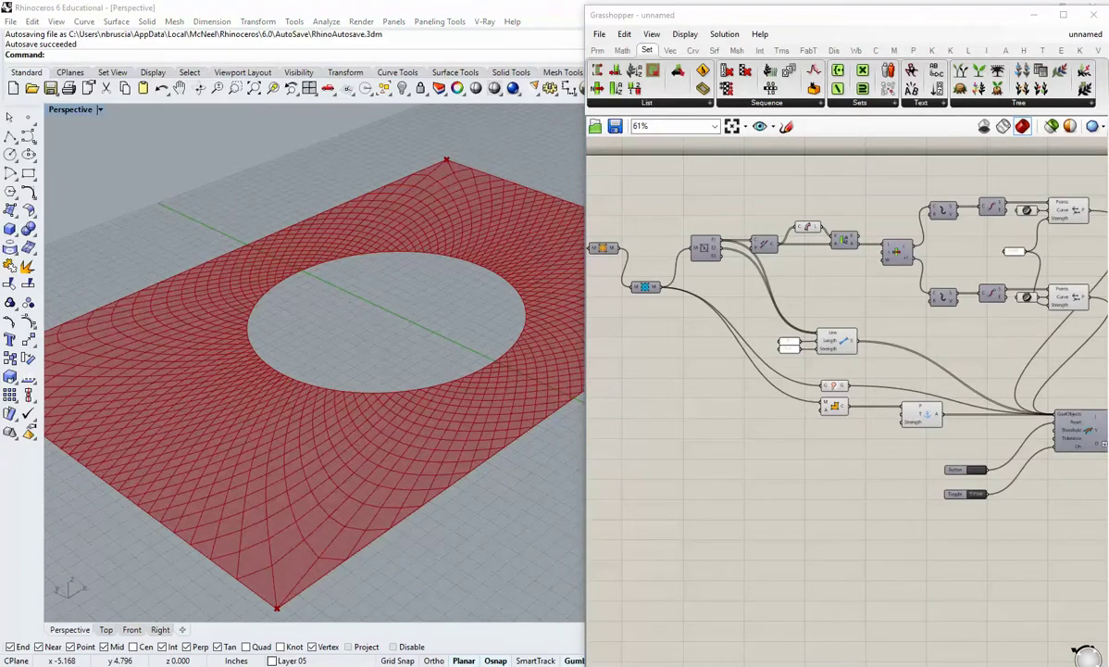
{"action": "left_click", "coordinate": [950, 50]}
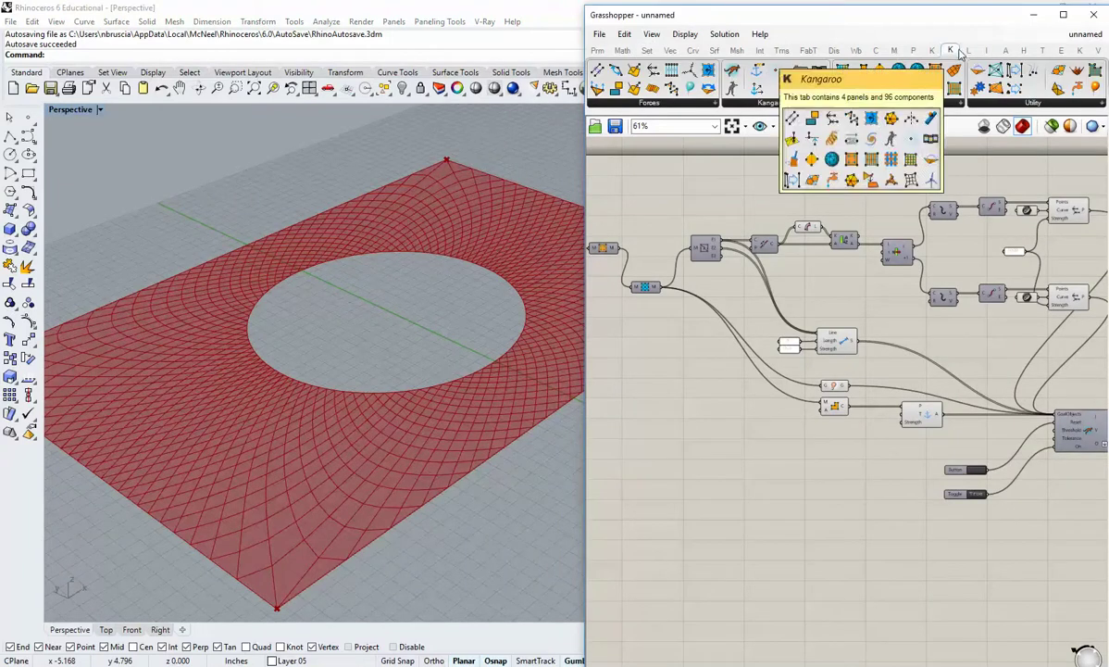
{"action": "left_click", "coordinate": [931, 52]}
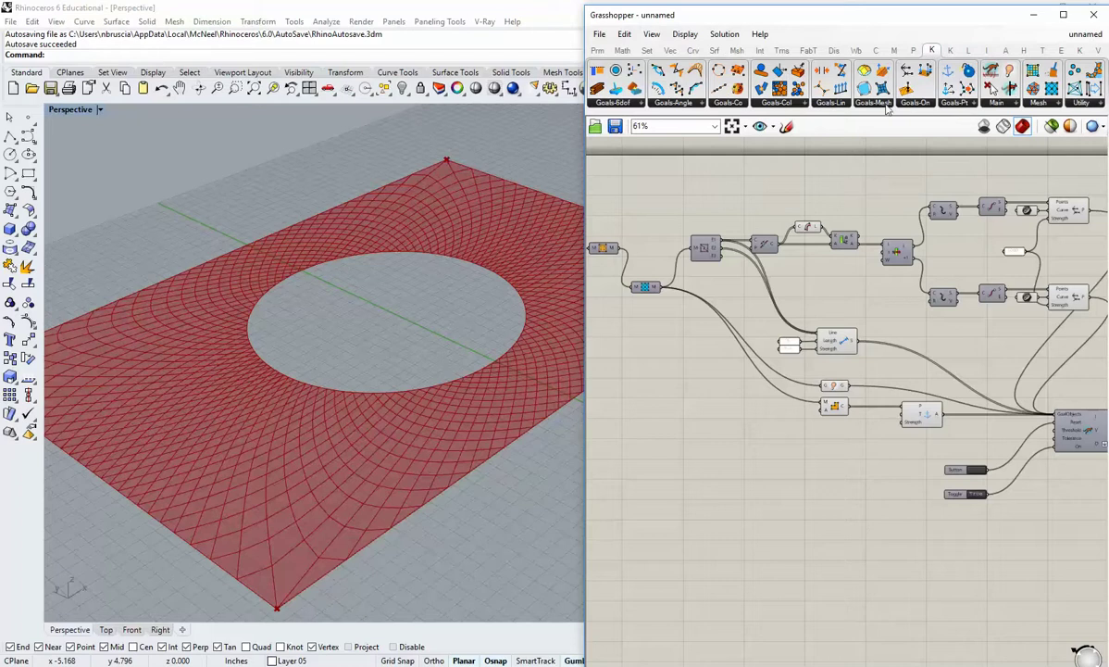
{"action": "left_click", "coordinate": [841, 103]}
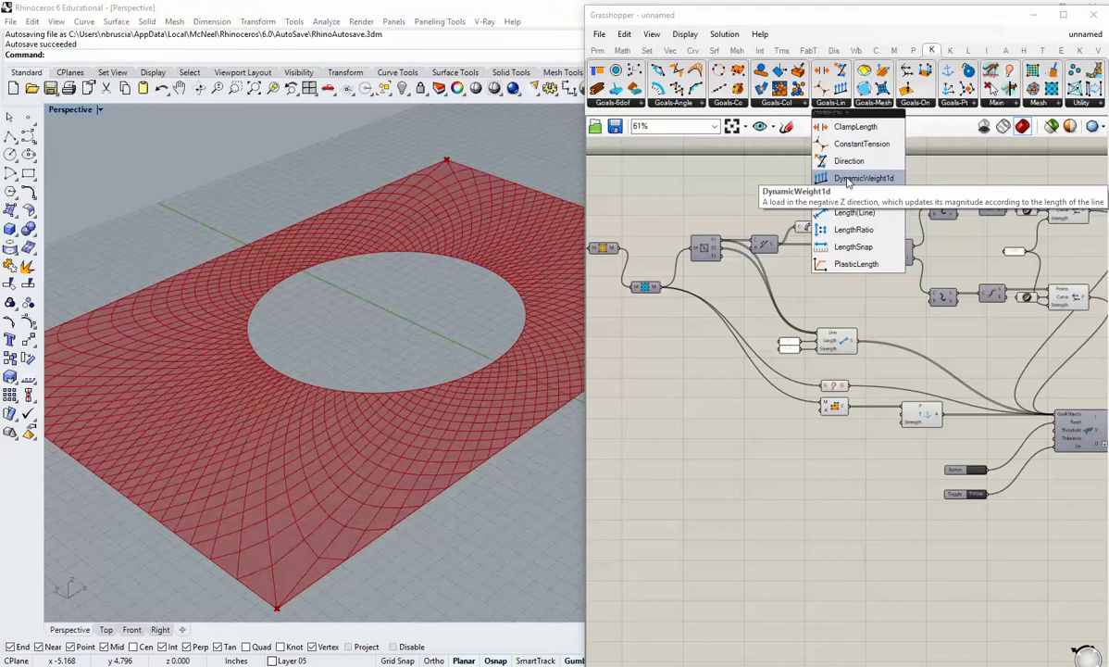
{"action": "left_click", "coordinate": [864, 178]}
{"action": "left_click", "coordinate": [729, 319]}
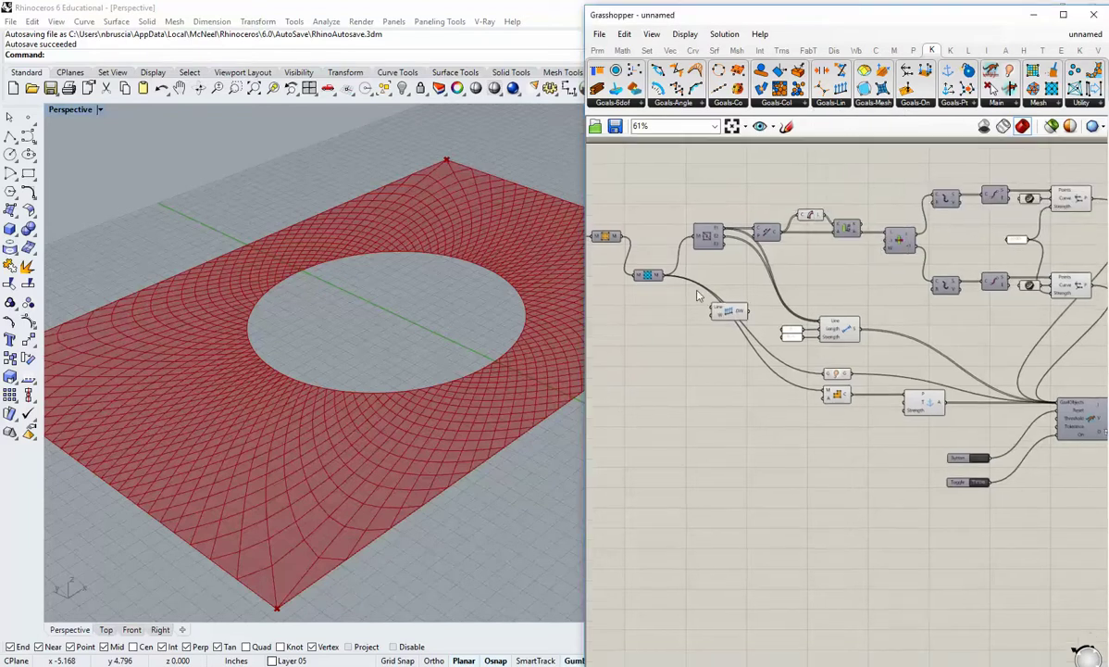
Move the DynamicWeight1d goal directly above the Length(Line) goal.
{"action": "right_click_drag", "start_coordinate": [681, 284], "coordinate": [690, 343]}
{"action": "left_click_drag", "start_coordinate": [695, 348], "coordinate": [806, 329]}
{"action": "left_click", "coordinate": [821, 337]}
{"action": "scroll", "coordinate": [805, 333], "scroll_direction": "up", "scroll_amount": 2}
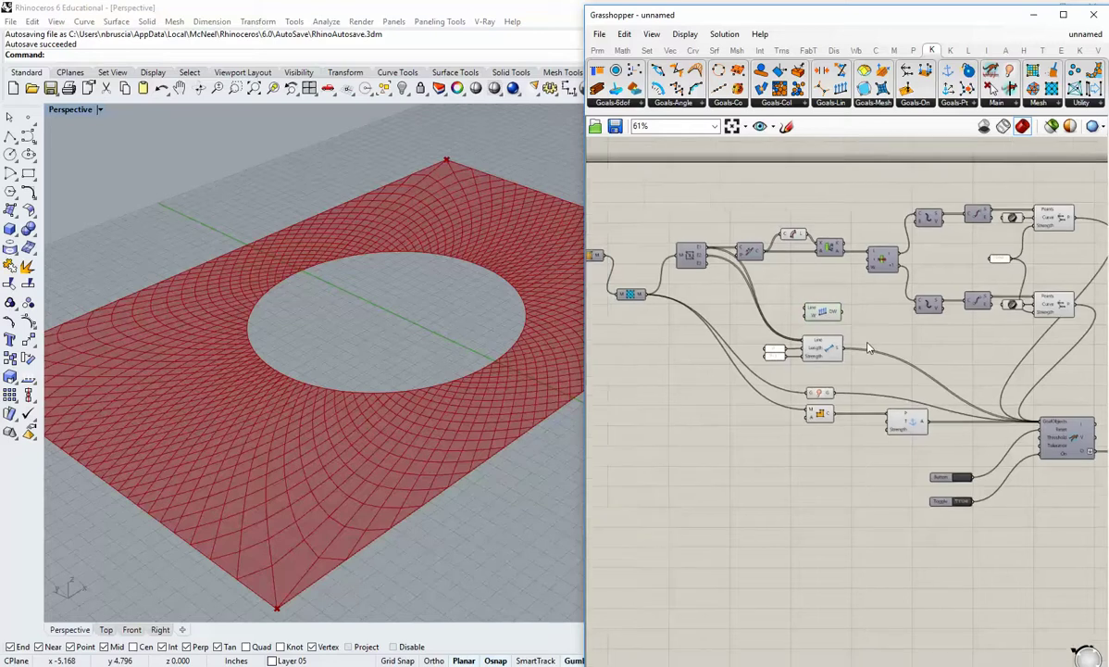
Add a Weaverbird mesh edges component, feed it the joined mesh, and connect its lines to DynamicWeight1d's Line input.
{"action": "mouse_move", "coordinate": [825, 311]}
{"action": "right_mouse_down"}
{"action": "mouse_move", "coordinate": [883, 325]}
{"action": "mouse_move", "coordinate": [839, 306]}
{"action": "right_mouse_up"}
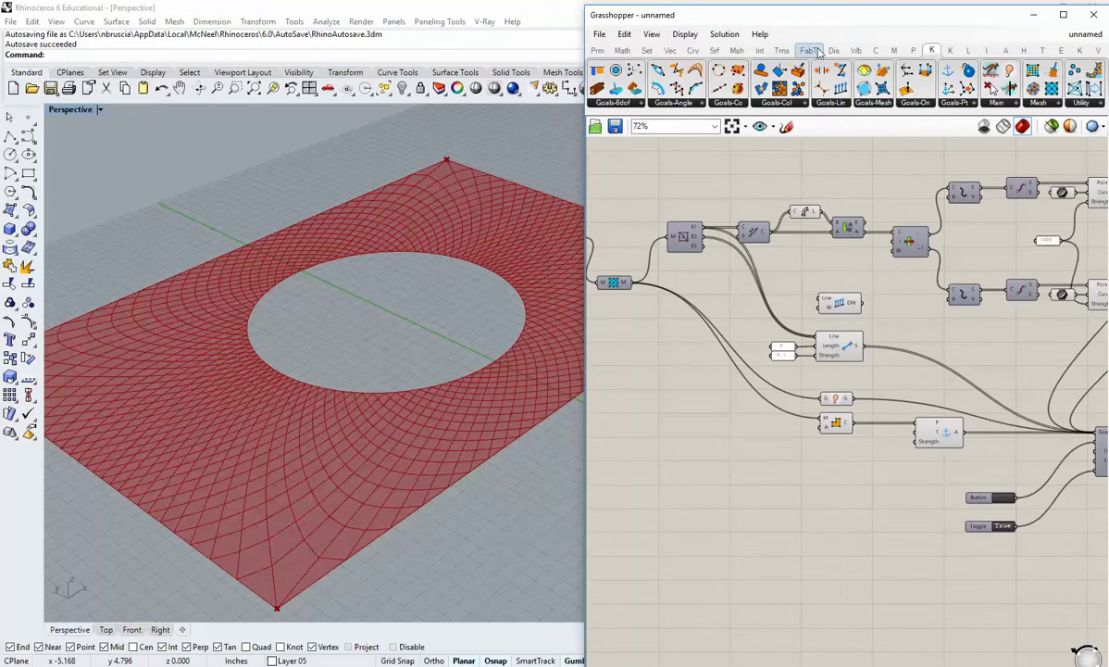
{"action": "left_click", "coordinate": [857, 51]}
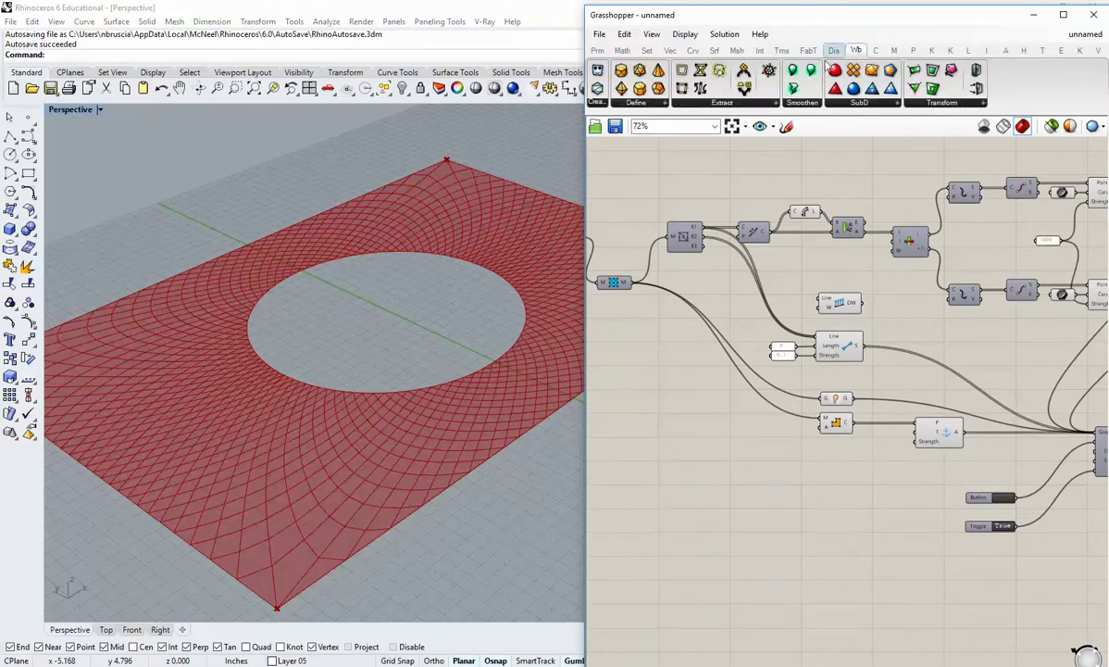
{"action": "left_click", "coordinate": [713, 103]}
{"action": "left_click_drag", "start_coordinate": [714, 144], "coordinate": [819, 297]}
{"action": "right_click", "coordinate": [711, 301]}
{"action": "left_click", "coordinate": [727, 322]}
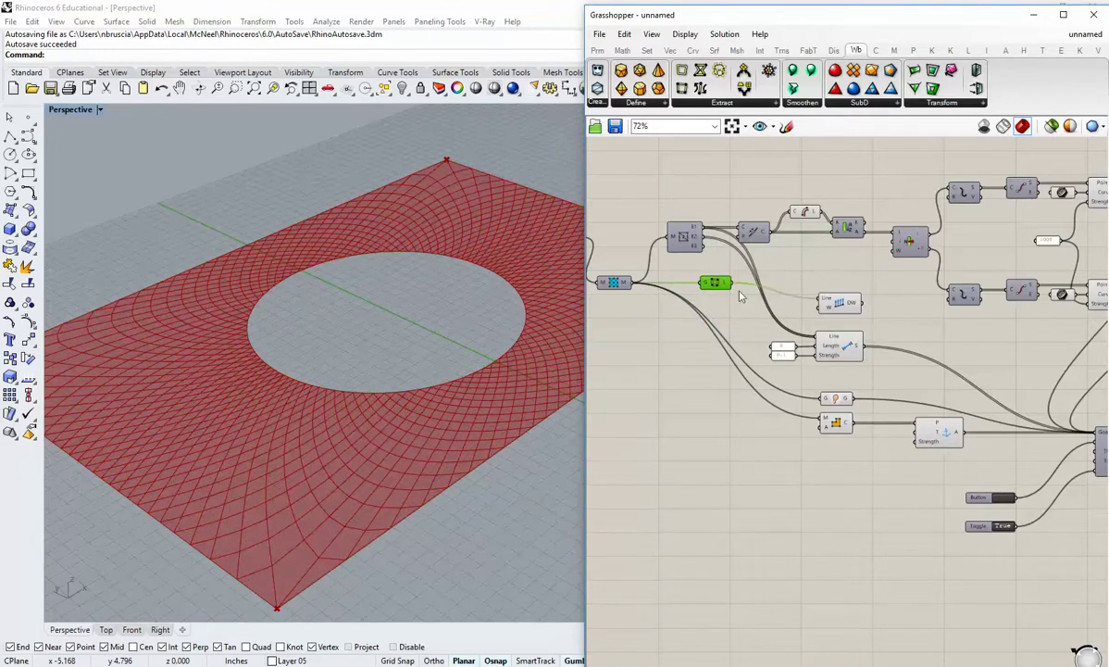
Shift the DynamicWeight1d goal into line with the mesh edges component.
{"action": "right_click_drag", "start_coordinate": [795, 315], "coordinate": [793, 335]}
{"action": "scroll", "coordinate": [793, 335], "scroll_direction": "up", "scroll_amount": 2}
{"action": "left_click_drag", "start_coordinate": [863, 324], "coordinate": [825, 302]}
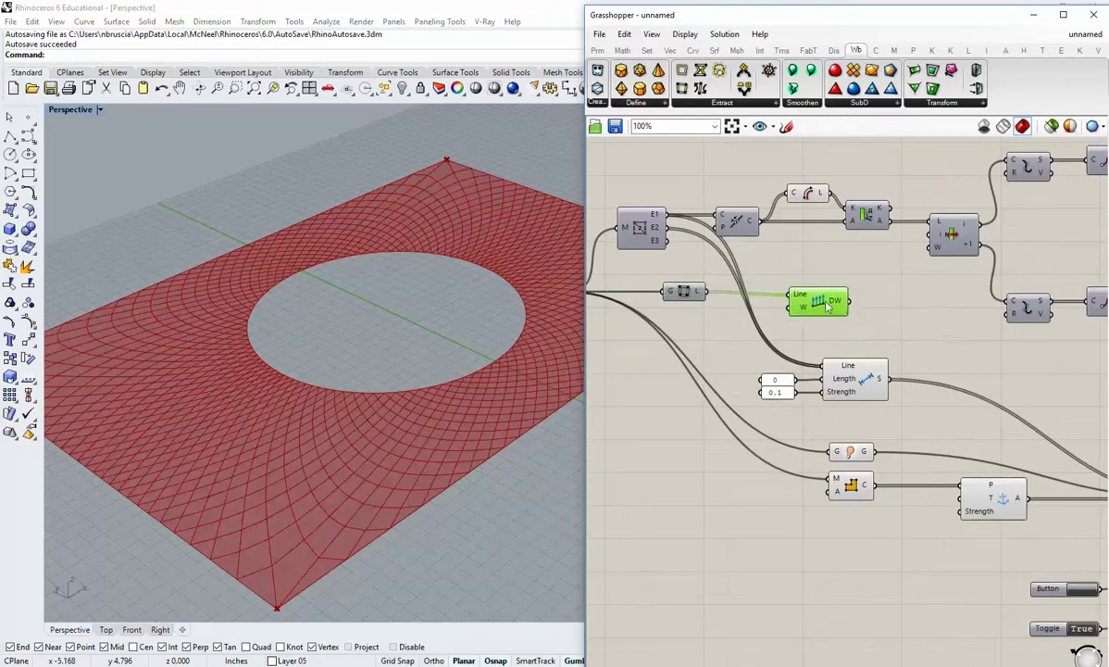
{"action": "left_click", "coordinate": [791, 339]}
{"action": "right_click_drag", "start_coordinate": [789, 339], "coordinate": [856, 349]}
{"action": "scroll", "coordinate": [855, 349], "scroll_direction": "down", "scroll_amount": 1}
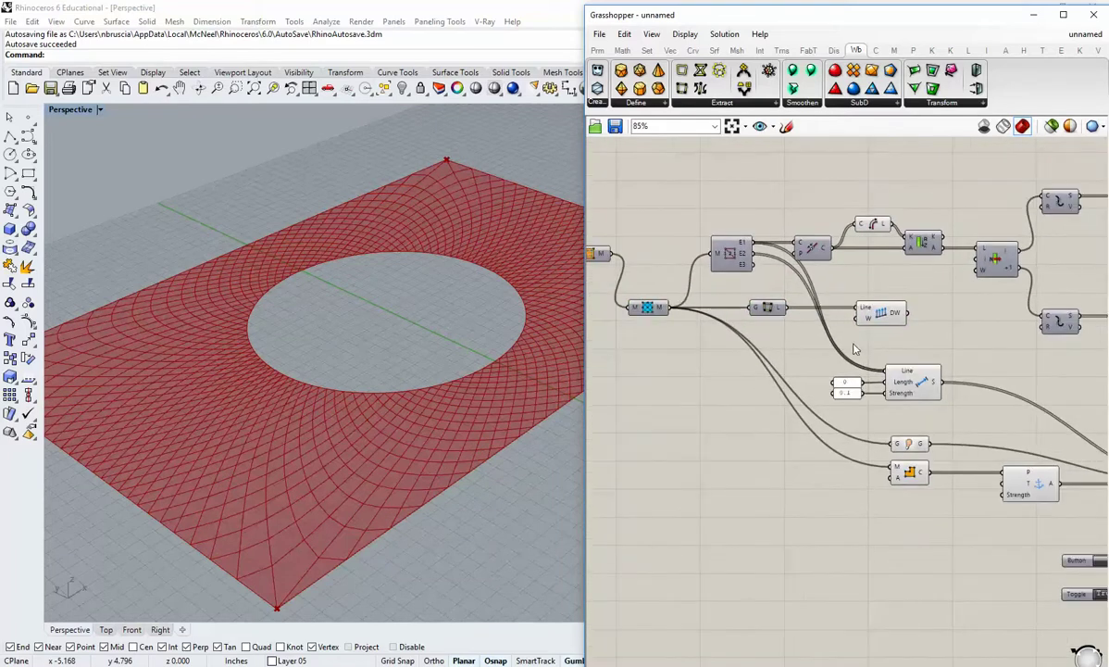
Add a number slider below the mesh edges component for the goal's weight input.
{"action": "scroll", "coordinate": [866, 320], "scroll_direction": "up", "scroll_amount": 1}
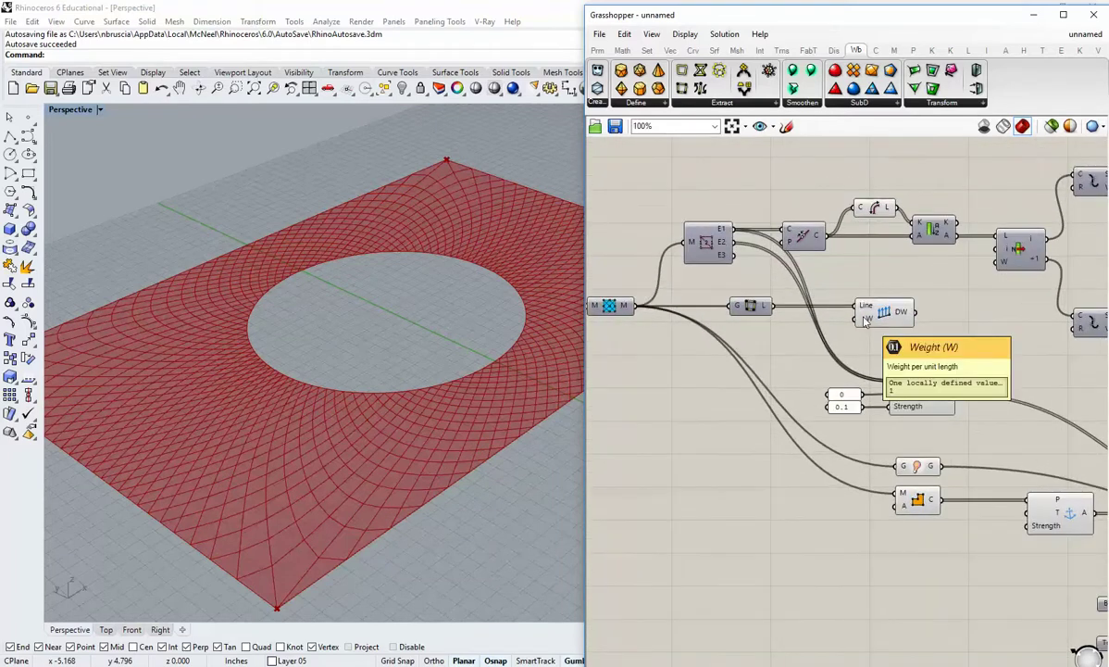
{"action": "left_click", "coordinate": [598, 50]}
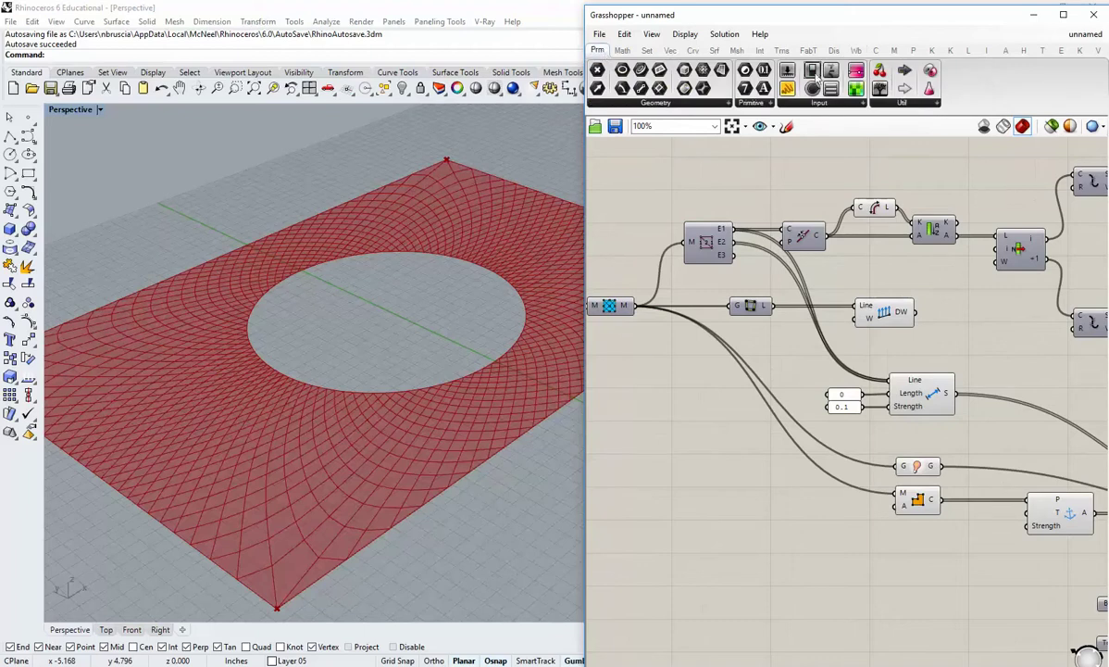
{"action": "left_click_drag", "start_coordinate": [787, 88], "coordinate": [682, 372]}
{"action": "scroll", "coordinate": [666, 357], "scroll_direction": "up", "scroll_amount": 2}
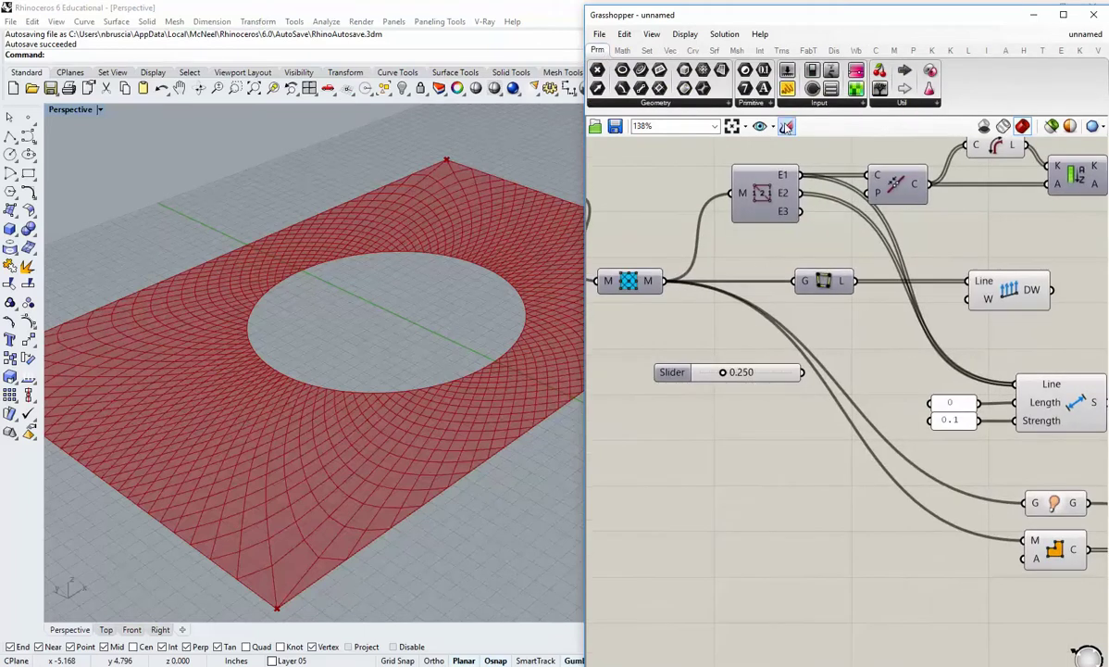
Set the new slider's maximum to 0.01, keeping three decimal digits.
{"action": "right_click", "coordinate": [738, 373]}
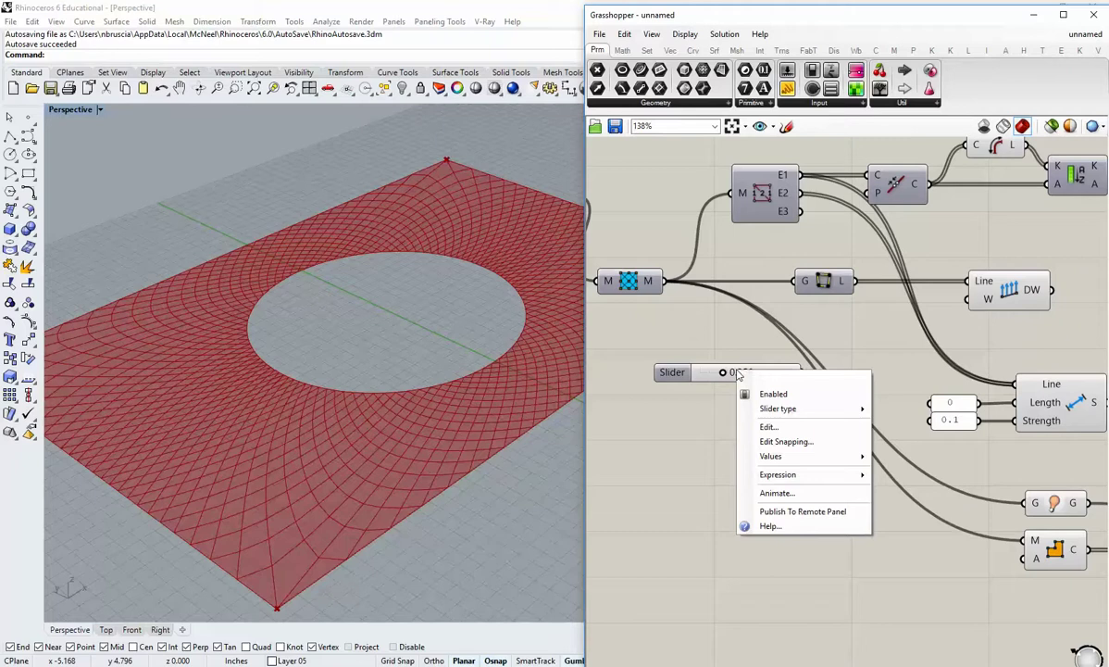
{"action": "left_click", "coordinate": [776, 427]}
{"action": "double_click", "coordinate": [800, 468]}
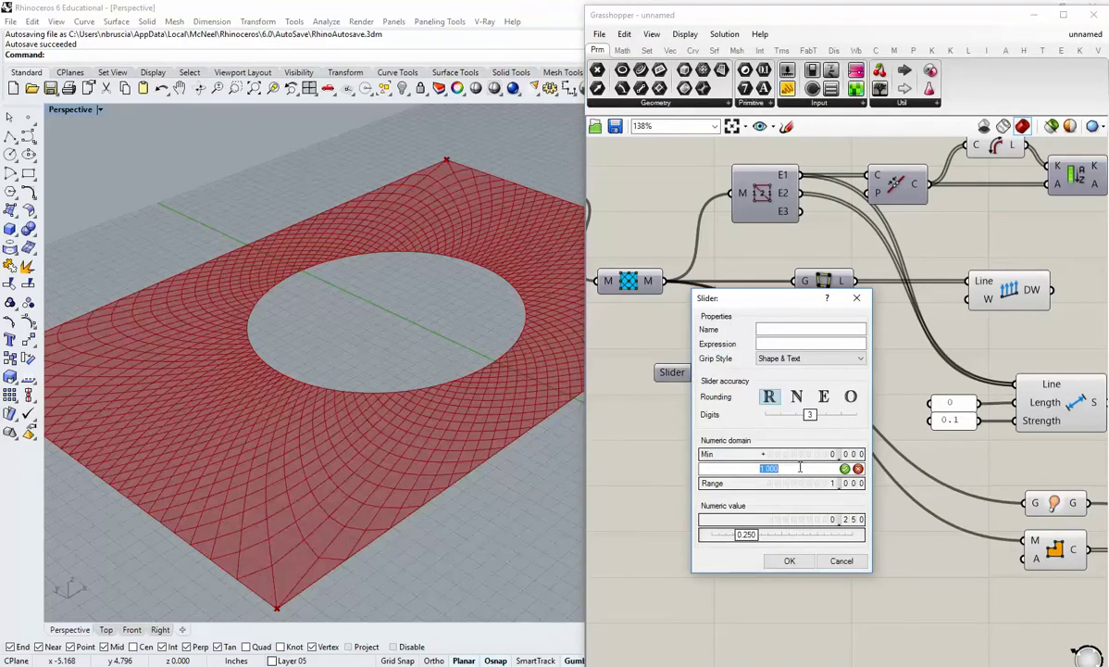
{"action": "type", "text": "0"}
{"action": "type", "text": "1"}
{"action": "left_click", "coordinate": [844, 470]}
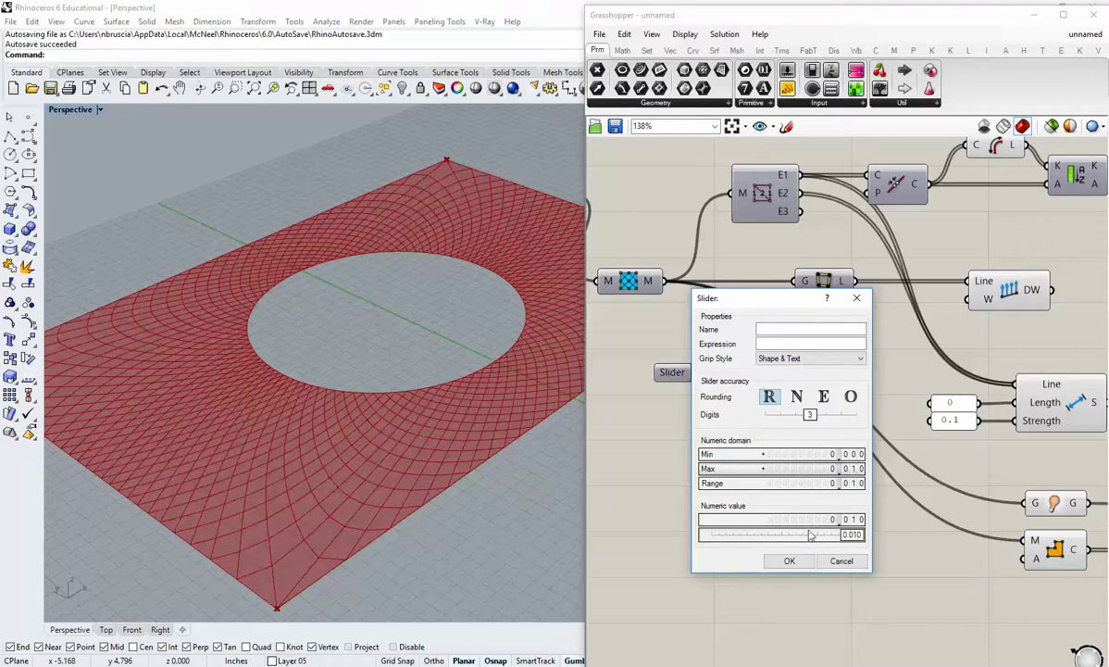
{"action": "left_click", "coordinate": [789, 560]}
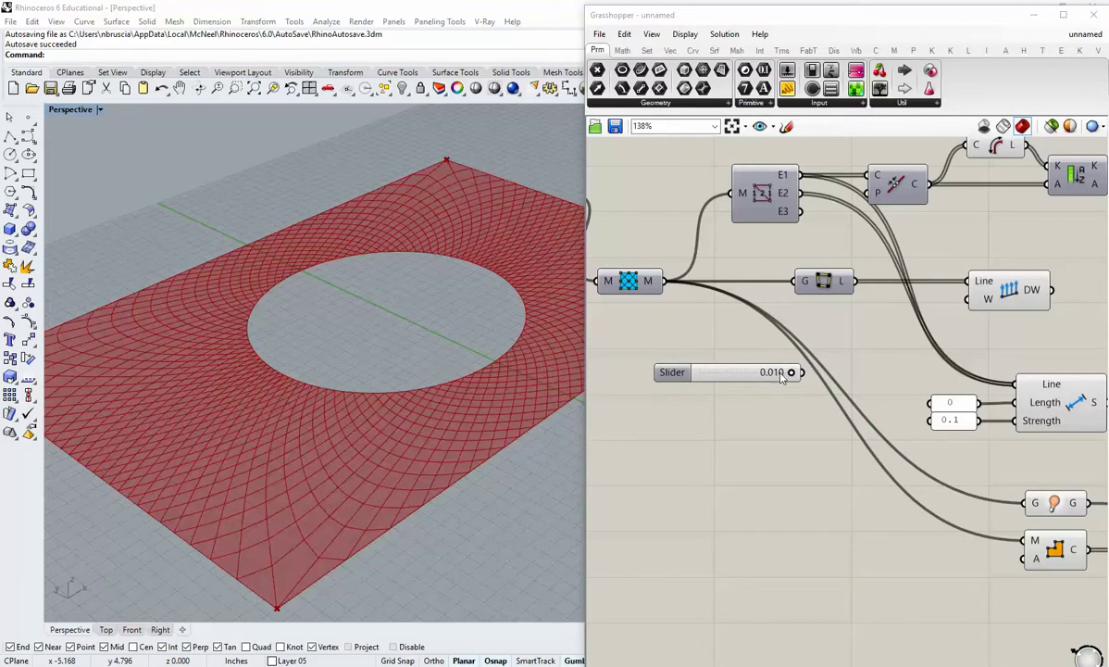
Set the slider to 0.007 and connect it to the W input of the DynamicWeight1d goal.
{"action": "left_click_drag", "start_coordinate": [790, 371], "coordinate": [765, 393]}
{"action": "right_click_drag", "start_coordinate": [814, 400], "coordinate": [761, 399]}
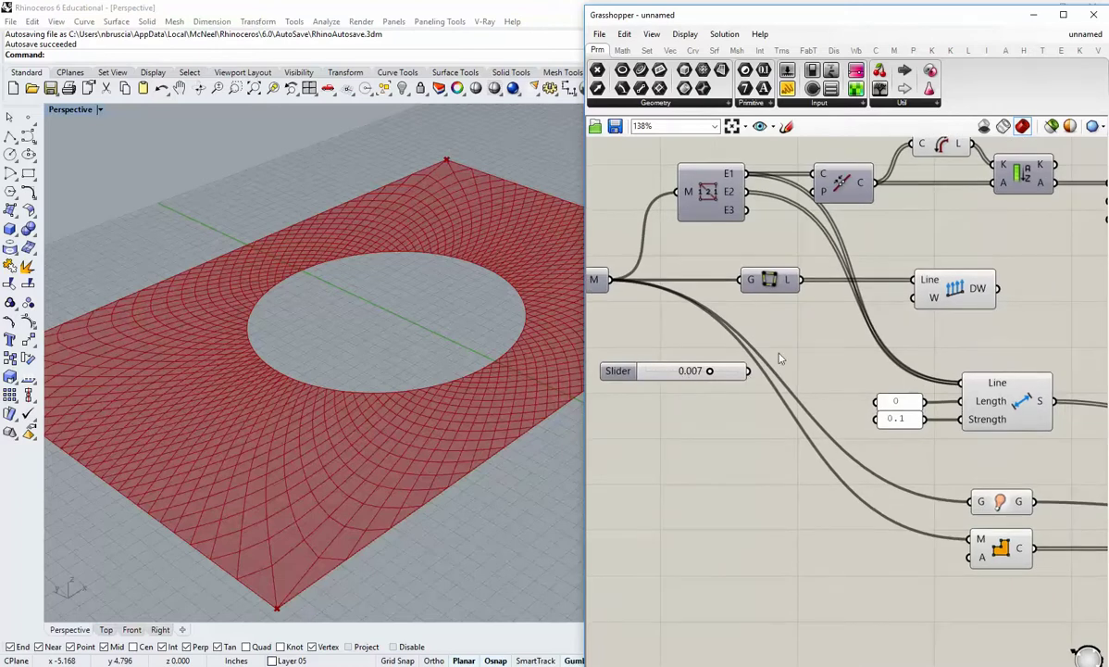
{"action": "scroll", "coordinate": [706, 359], "scroll_direction": "down", "scroll_amount": 2}
{"action": "left_click_drag", "start_coordinate": [744, 408], "coordinate": [881, 346]}
Add the DynamicWeight1d output to the Solver's GoalObjects input alongside the existing goals.
{"action": "scroll", "coordinate": [797, 369], "scroll_direction": "down", "scroll_amount": 4}
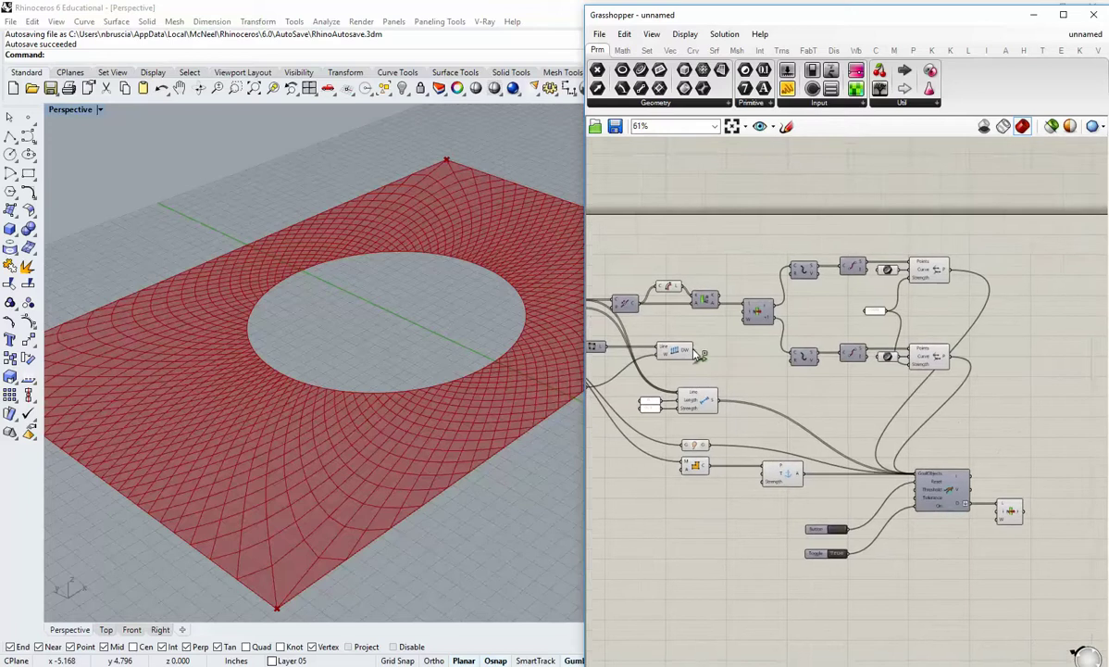
{"action": "left_click_drag", "start_coordinate": [690, 352], "coordinate": [772, 385]}
{"action": "left_click_drag", "start_coordinate": [690, 350], "coordinate": [912, 475]}
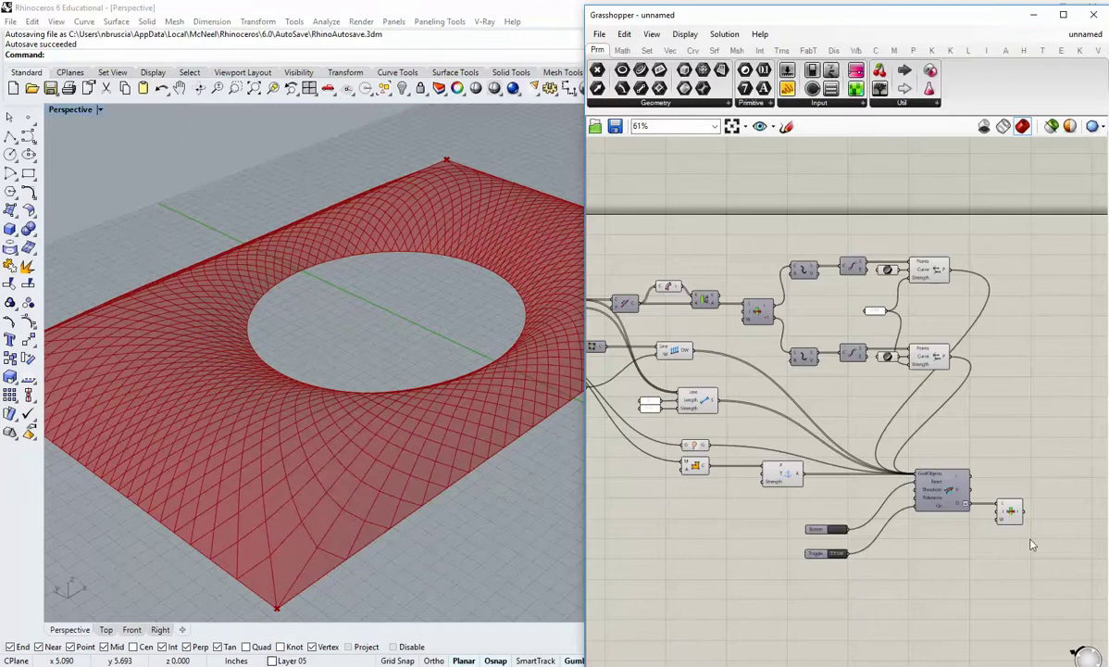
{"action": "scroll", "coordinate": [944, 490], "scroll_direction": "up", "scroll_amount": 3}
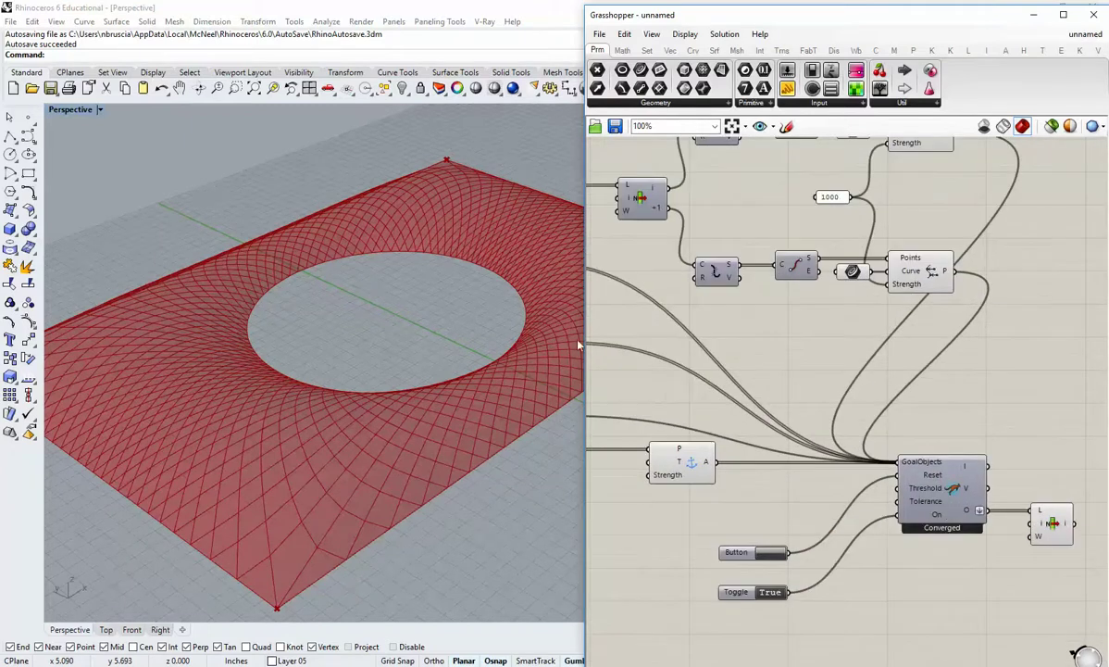
Narrow the Grasshopper window to enlarge the Rhino viewport, and view the mesh from a lower angle beside the Weight slider.
{"action": "left_click_drag", "start_coordinate": [584, 307], "coordinate": [683, 344]}
{"action": "right_click_drag", "start_coordinate": [609, 399], "coordinate": [496, 408]}
{"action": "scroll", "coordinate": [862, 367], "scroll_direction": "down", "scroll_amount": 1}
{"action": "right_click_drag", "start_coordinate": [861, 367], "coordinate": [926, 411]}
{"action": "right_click_drag", "start_coordinate": [733, 361], "coordinate": [984, 396]}
{"action": "scroll", "coordinate": [831, 405], "scroll_direction": "up", "scroll_amount": 3}
{"action": "left_click_drag", "start_coordinate": [836, 415], "coordinate": [849, 448]}
{"action": "left_click", "coordinate": [859, 464]}
{"action": "right_click_drag", "start_coordinate": [827, 473], "coordinate": [868, 455]}
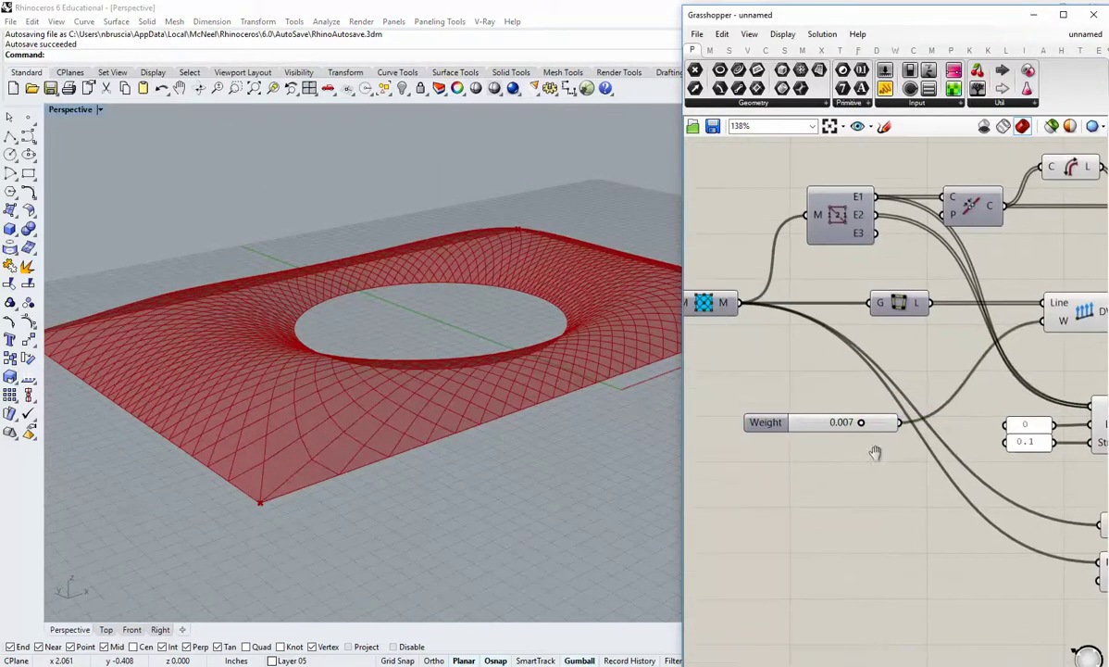
Test the Weight slider at 0.000, and raise it to 0.010 to change the mesh's height.
{"action": "right_click_drag", "start_coordinate": [518, 412], "coordinate": [496, 409]}
{"action": "left_click_drag", "start_coordinate": [861, 422], "coordinate": [766, 424]}
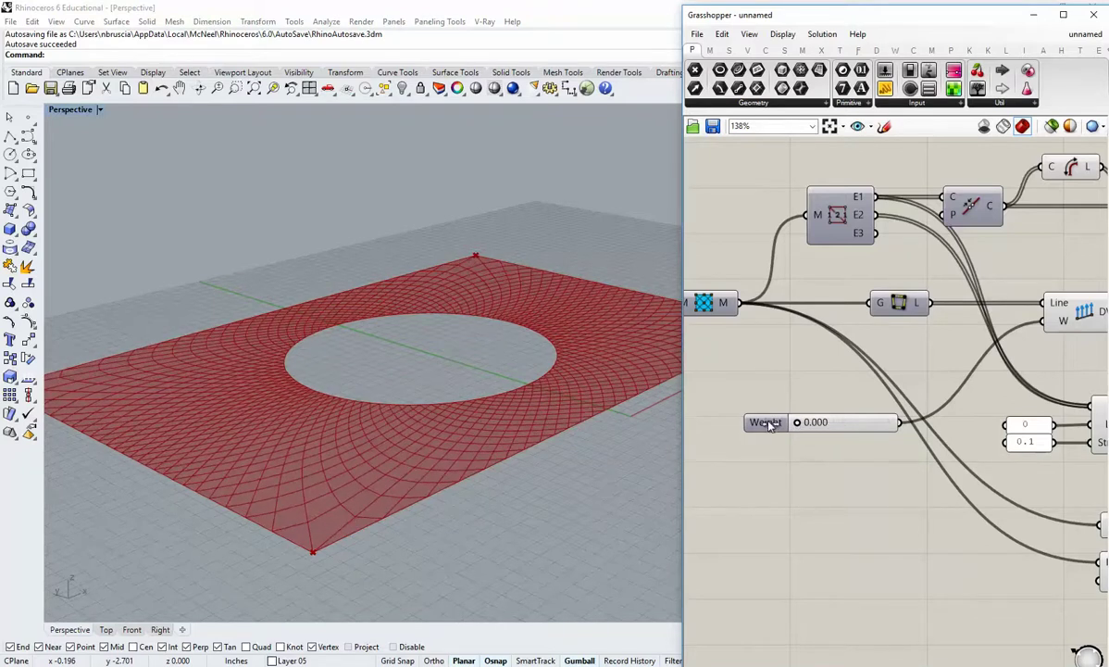
{"action": "left_click_drag", "start_coordinate": [809, 424], "coordinate": [921, 442]}
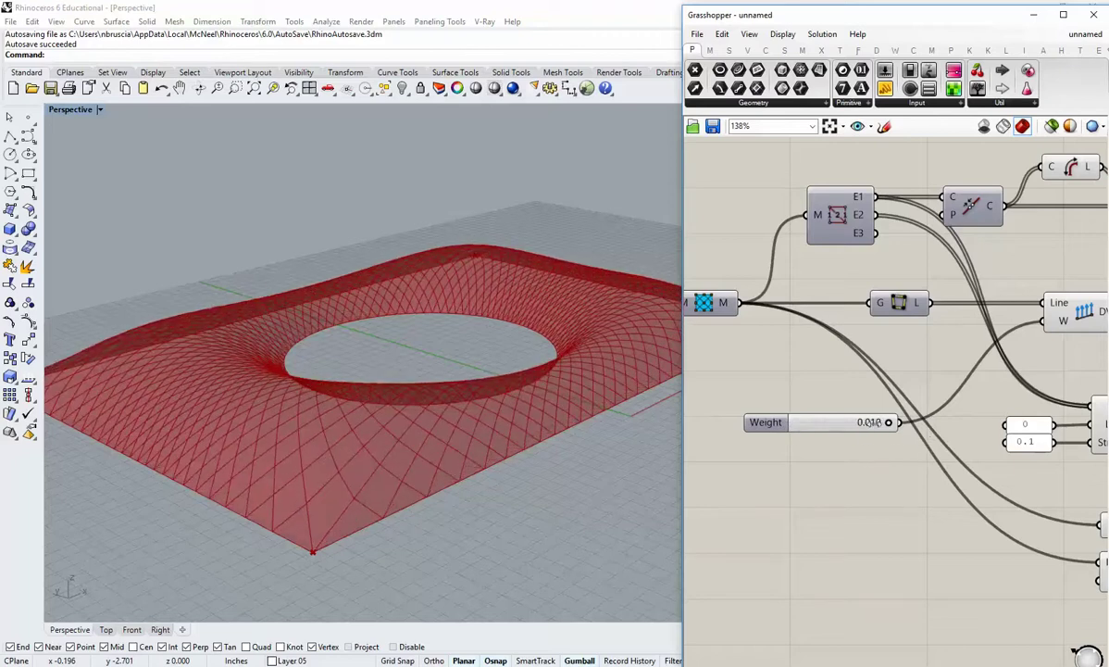
{"action": "right_click_drag", "start_coordinate": [411, 344], "coordinate": [486, 500]}
{"action": "right_click_drag", "start_coordinate": [826, 443], "coordinate": [802, 419]}
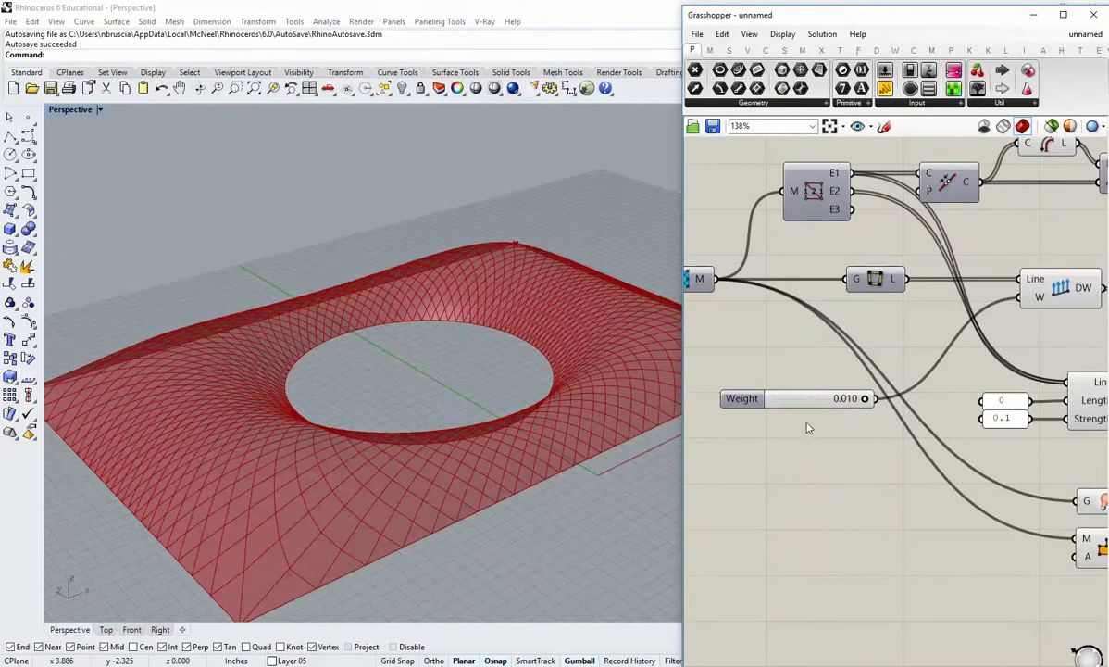
{"action": "left_click_drag", "start_coordinate": [816, 404], "coordinate": [804, 404]}
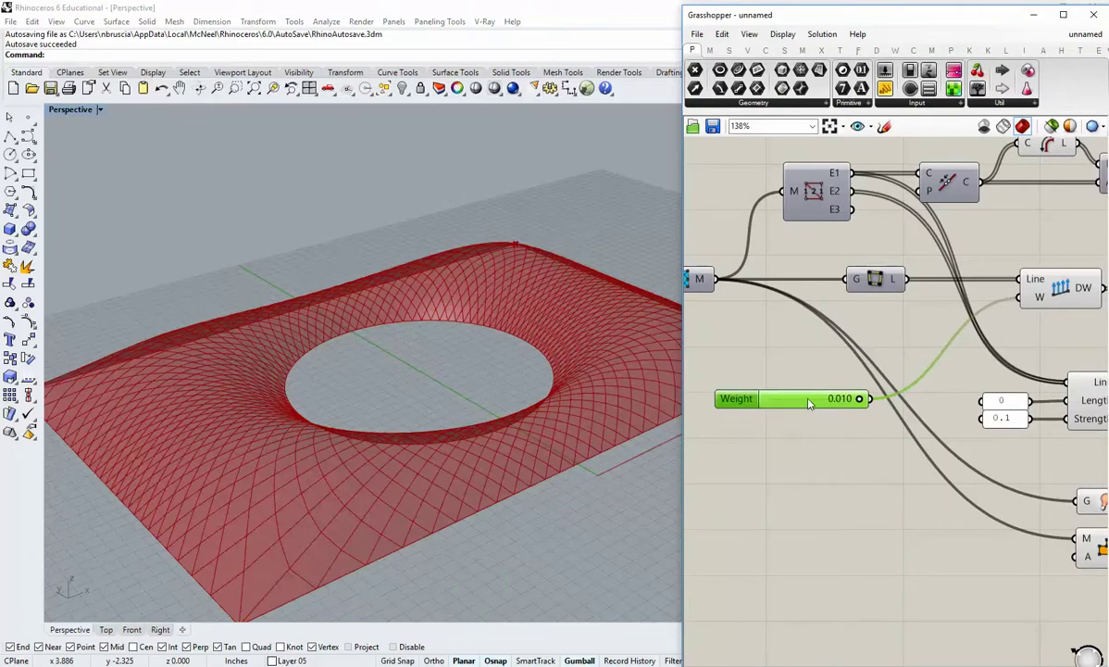
{"action": "right_click", "coordinate": [808, 401]}
{"action": "mouse_move", "coordinate": [850, 493]}
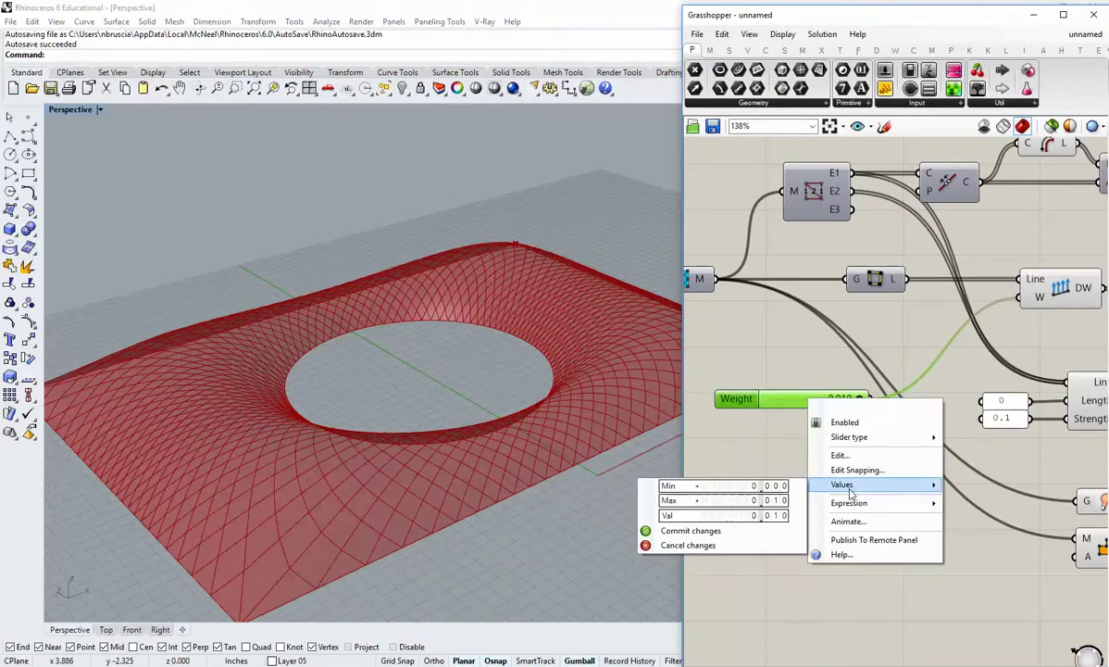
{"action": "left_click", "coordinate": [764, 448]}
Examine the curved mesh around the oval opening from a higher viewpoint.
{"action": "right_click_drag", "start_coordinate": [468, 447], "coordinate": [544, 425]}
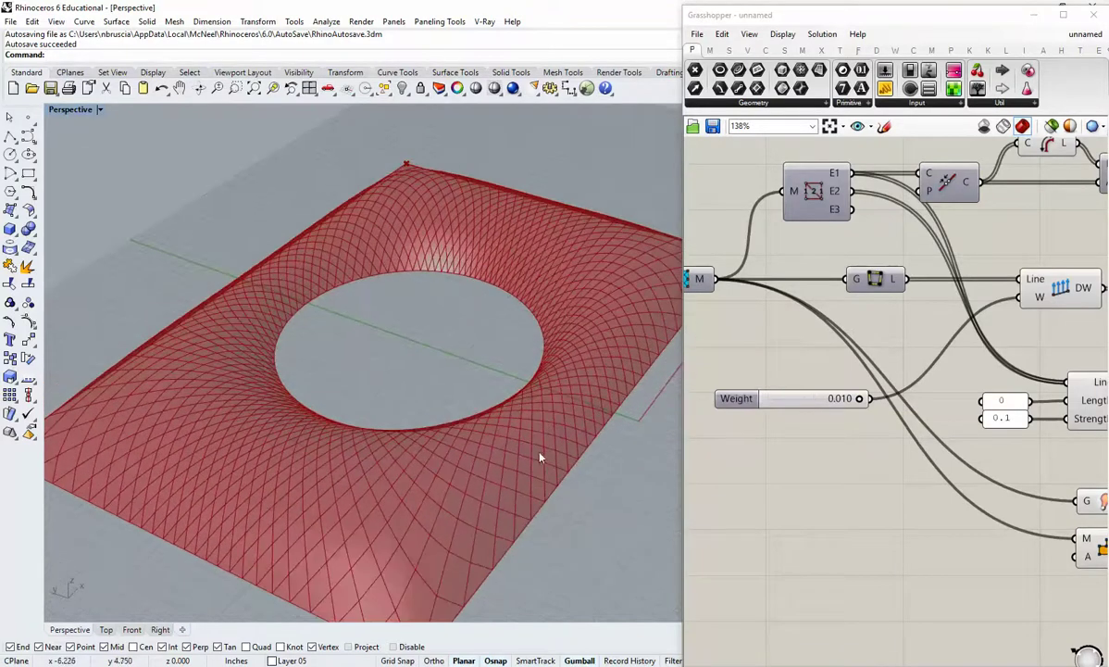
{"action": "right_click_drag", "start_coordinate": [537, 466], "coordinate": [538, 435]}
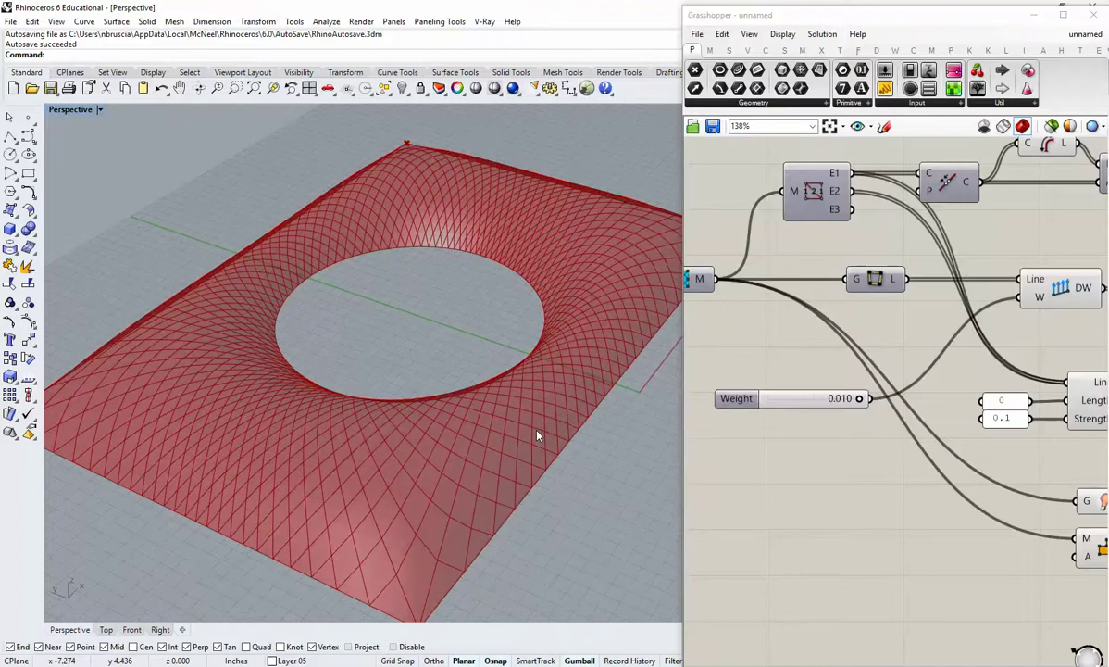